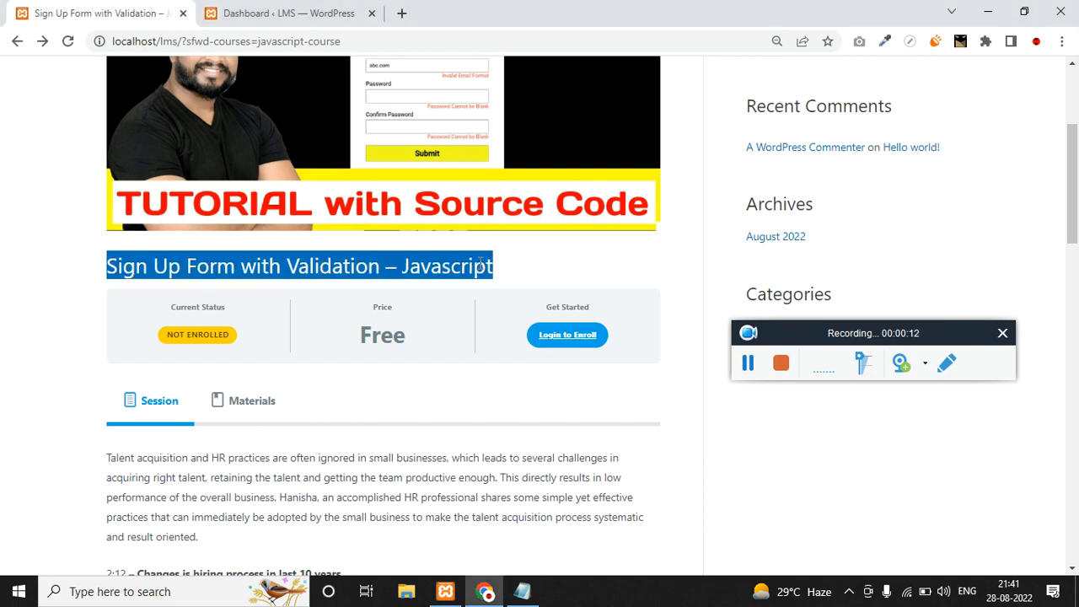
Highlight the course's Current Status, Free price, Get Started label and description paragraph.
scroll(481, 264, "down", 1)
triple_click(222, 233)
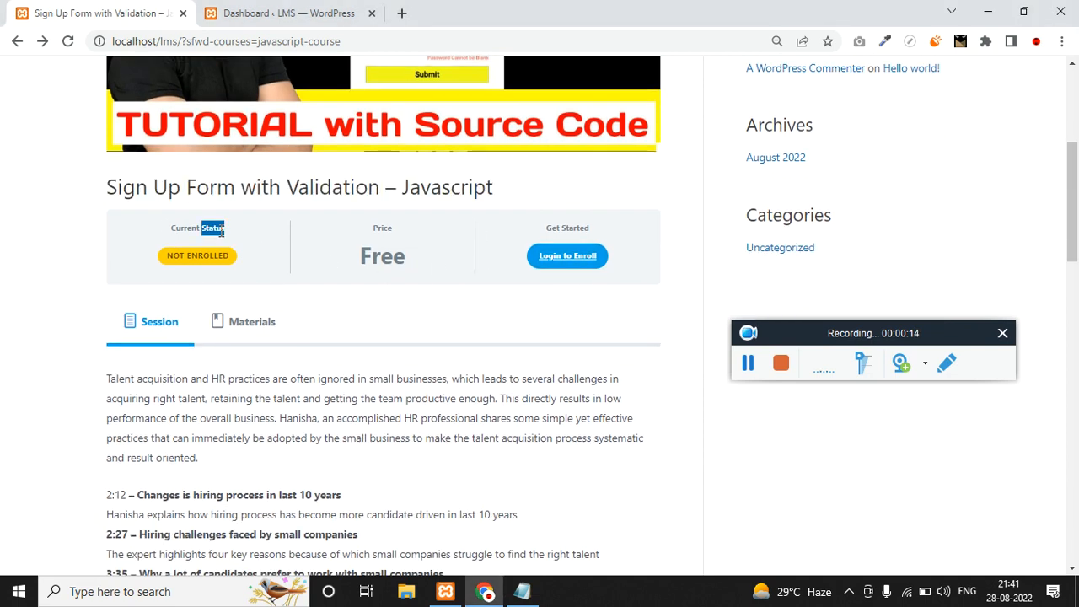
left_click(396, 235)
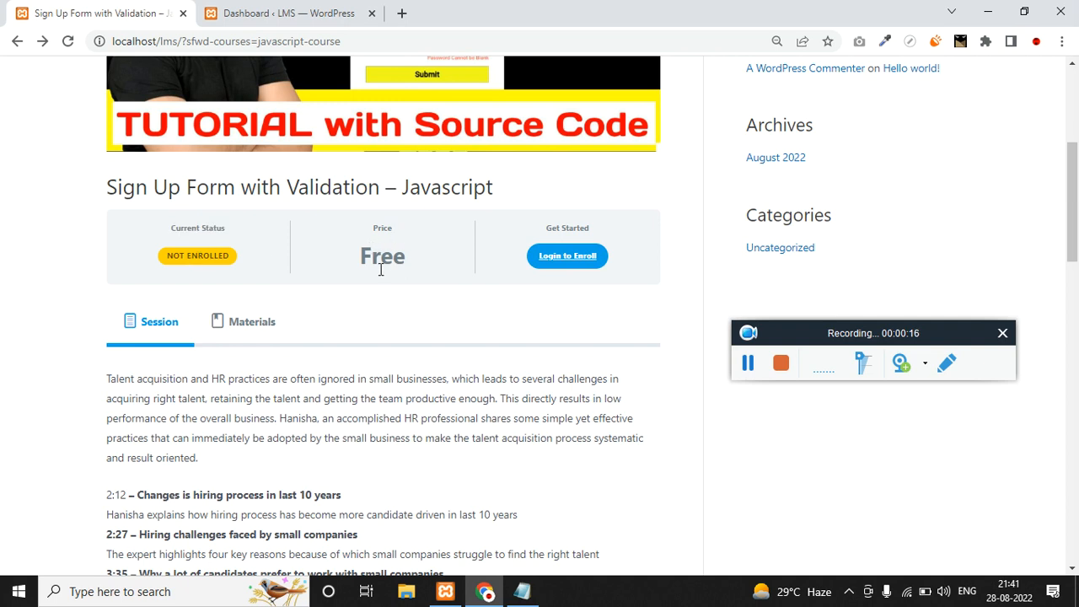
left_click_drag(537, 231, 600, 232)
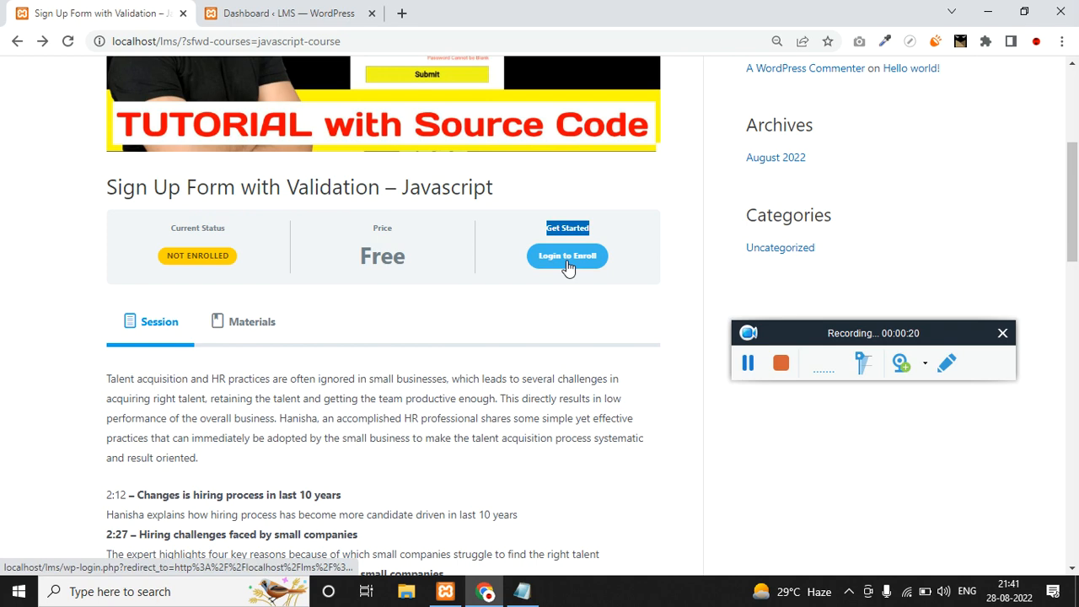
scroll(149, 313, "down", 1)
triple_click(122, 300)
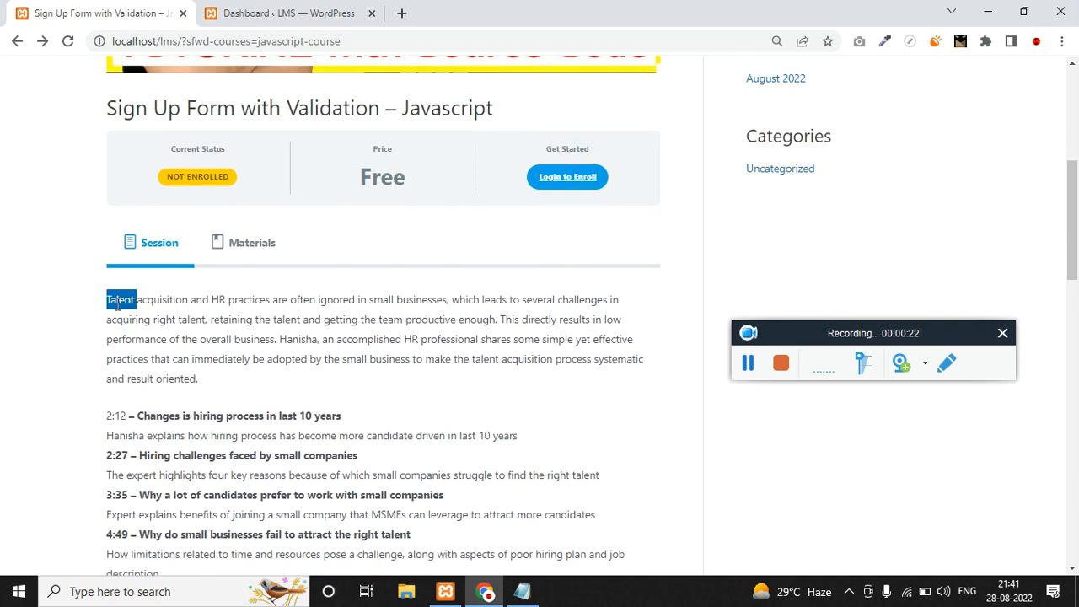
scroll(212, 327, "down", 4)
left_click(327, 415, "shift")
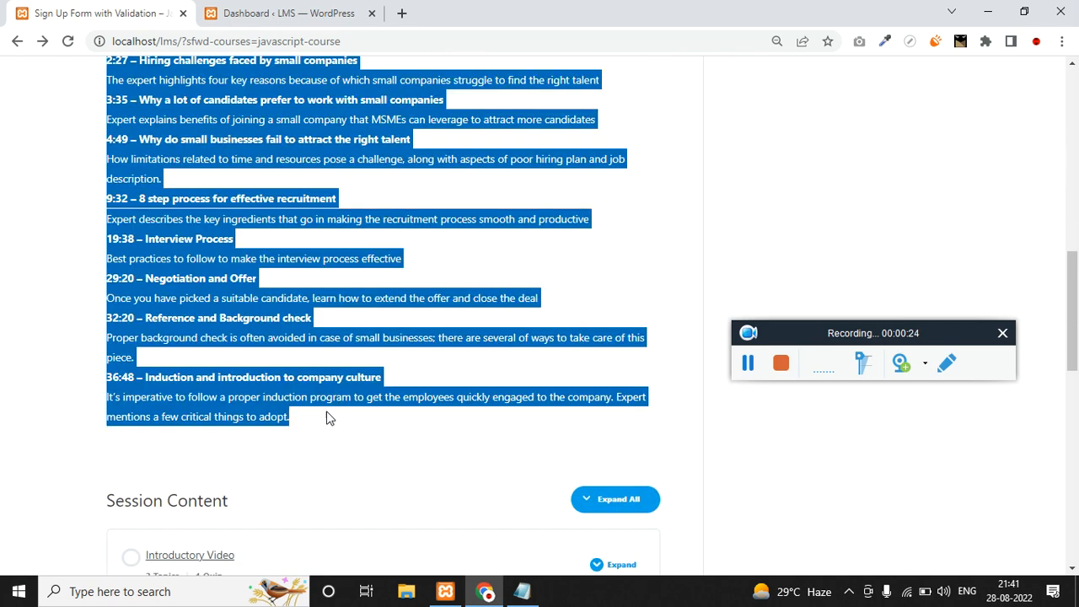
scroll(323, 418, "up", 2)
scroll(322, 417, "up", 3)
Show the course's Materials tab and select both Materials paragraphs.
left_click(234, 245)
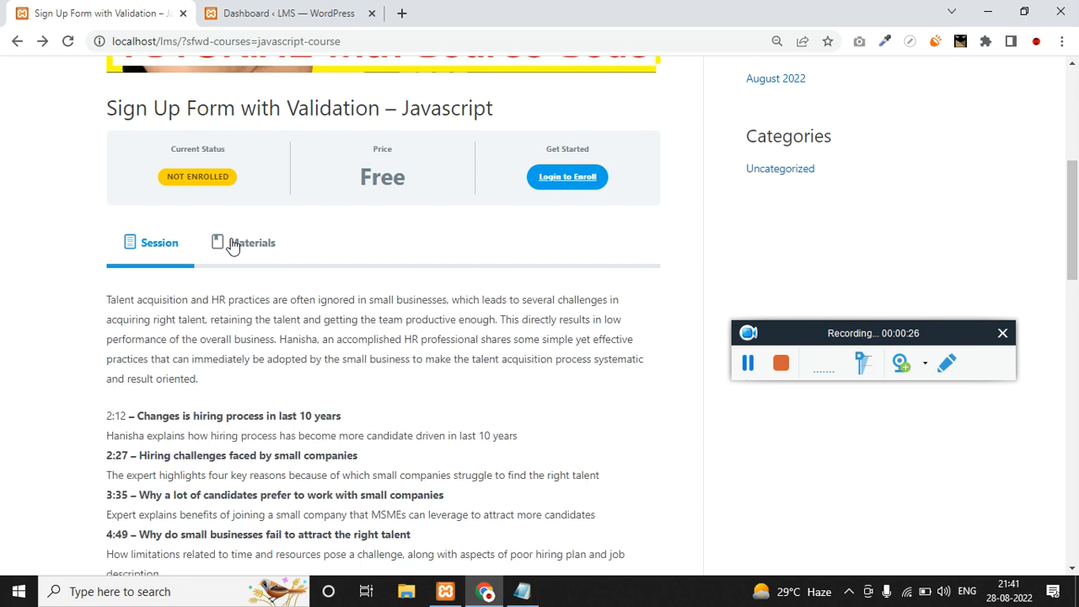
scroll(256, 309, "up", 3)
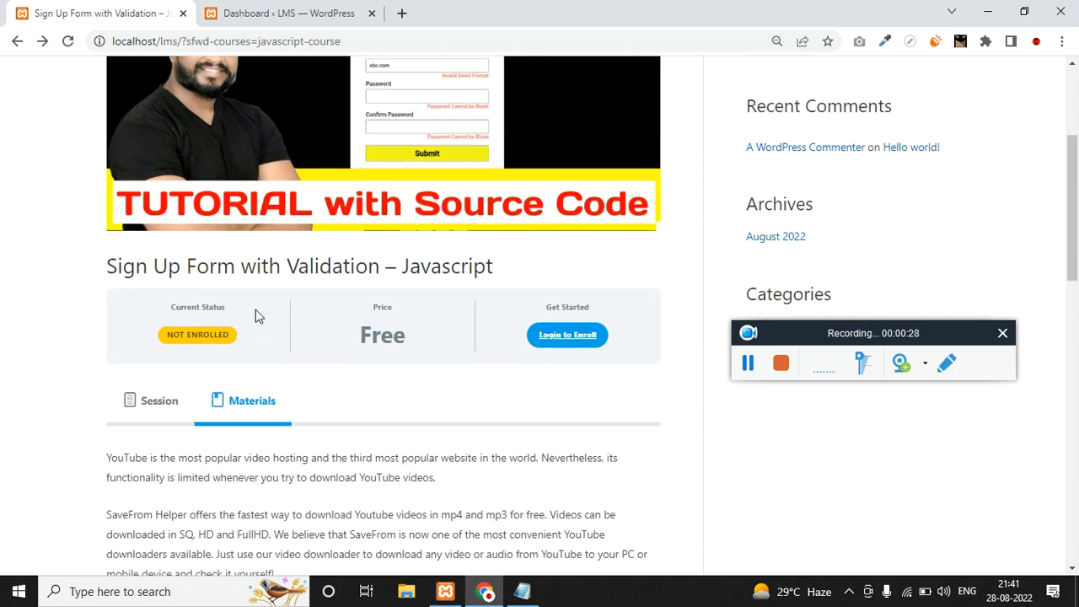
scroll(253, 309, "down", 2)
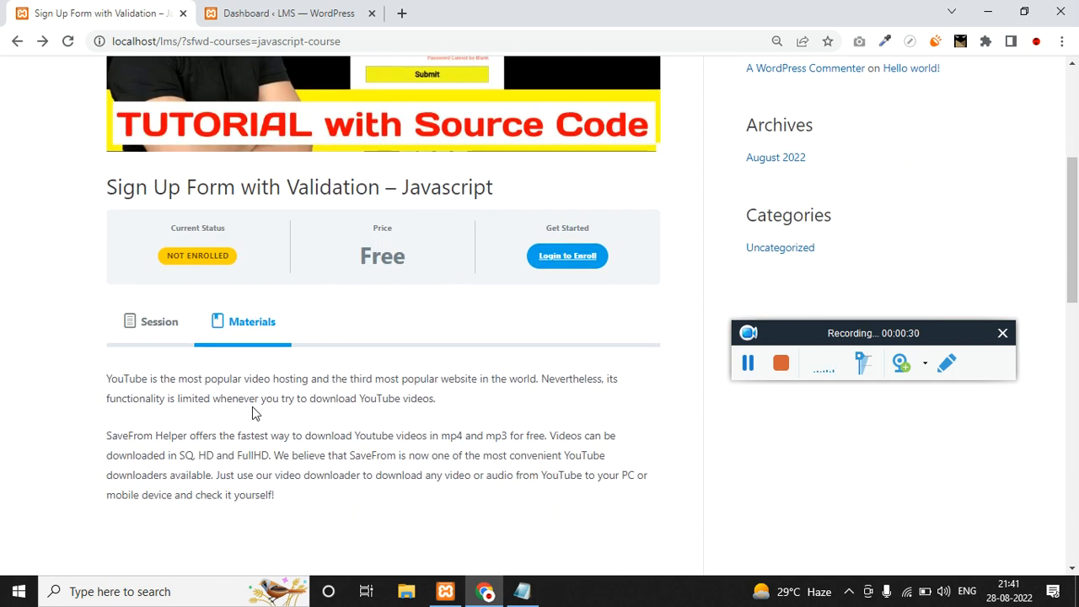
left_click_drag(315, 496, 108, 378)
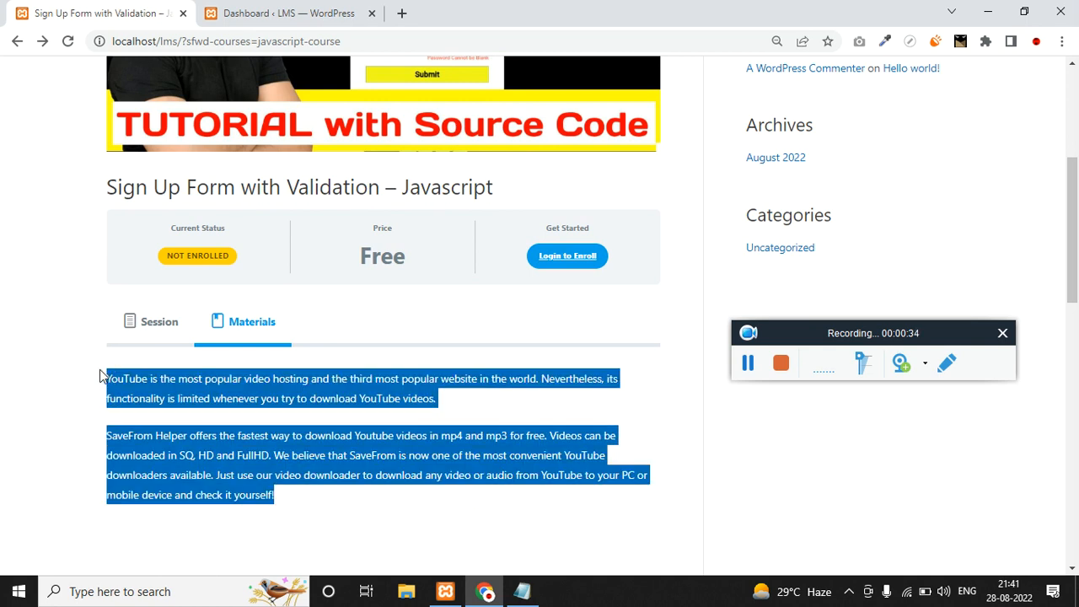
scroll(324, 272, "up", 2)
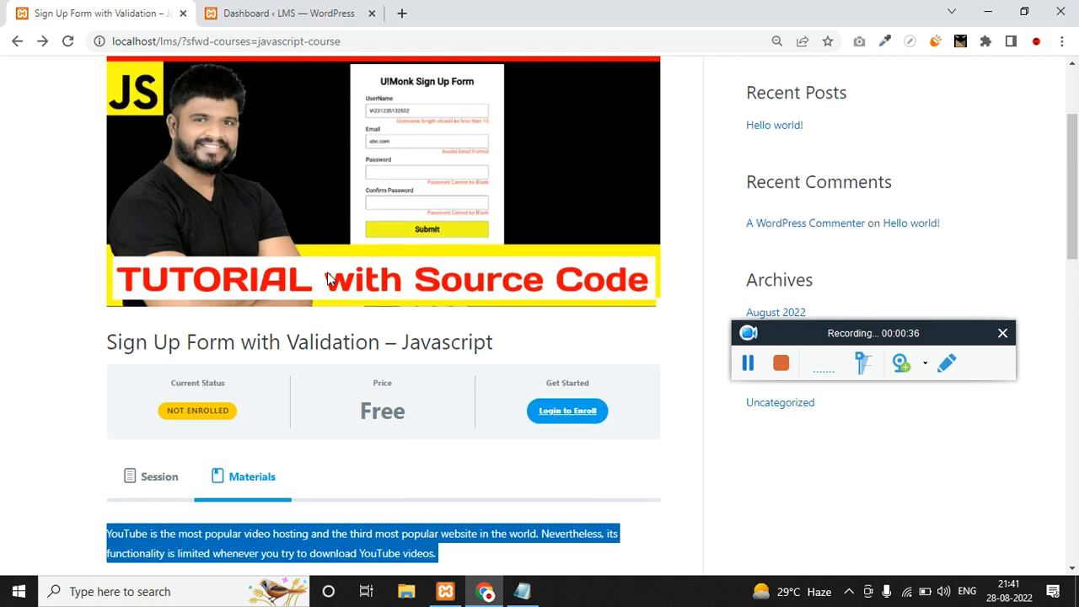
scroll(388, 173, "down", 4)
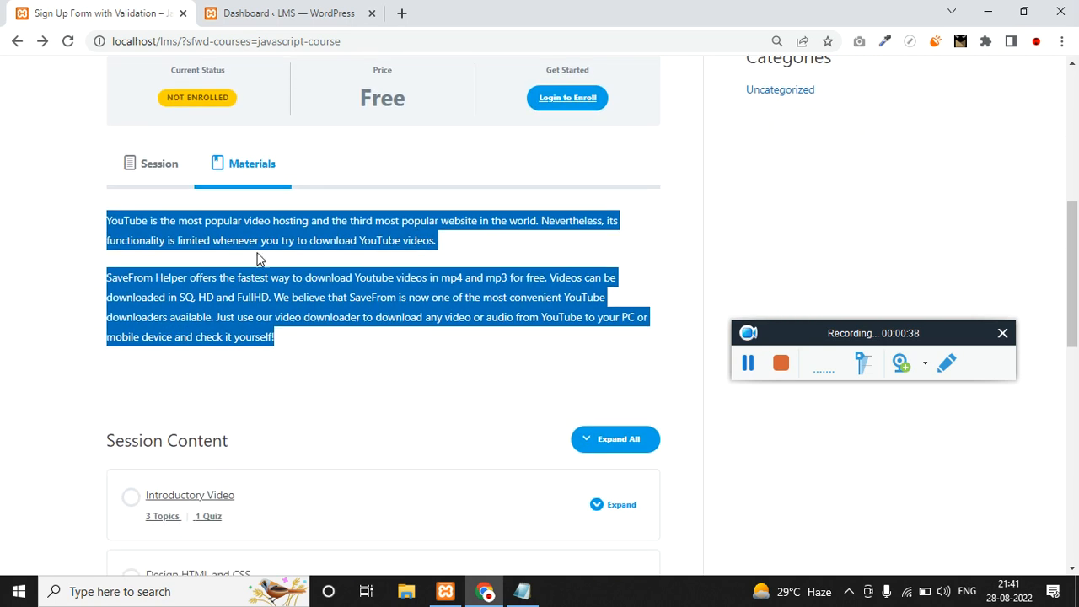
scroll(224, 291, "down", 3)
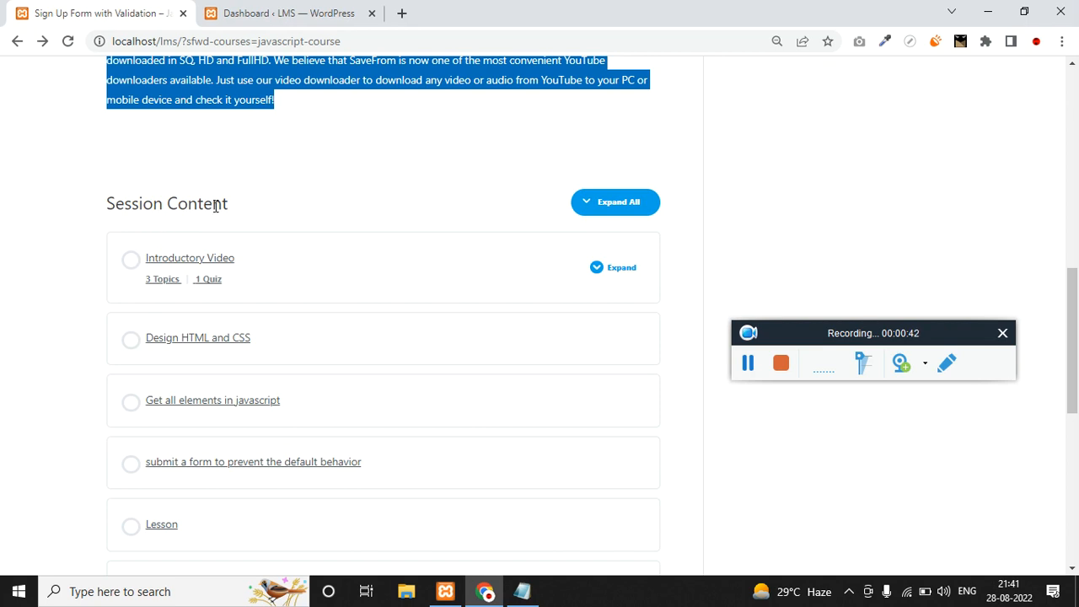
scroll(218, 253, "down", 7)
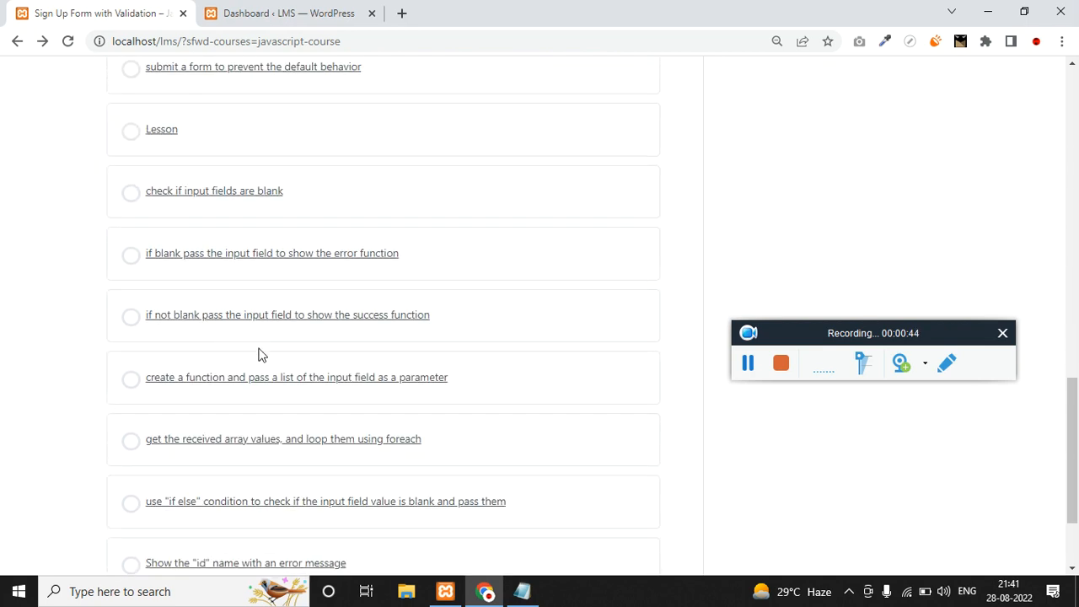
scroll(240, 447, "up", 5)
scroll(240, 449, "up", 2)
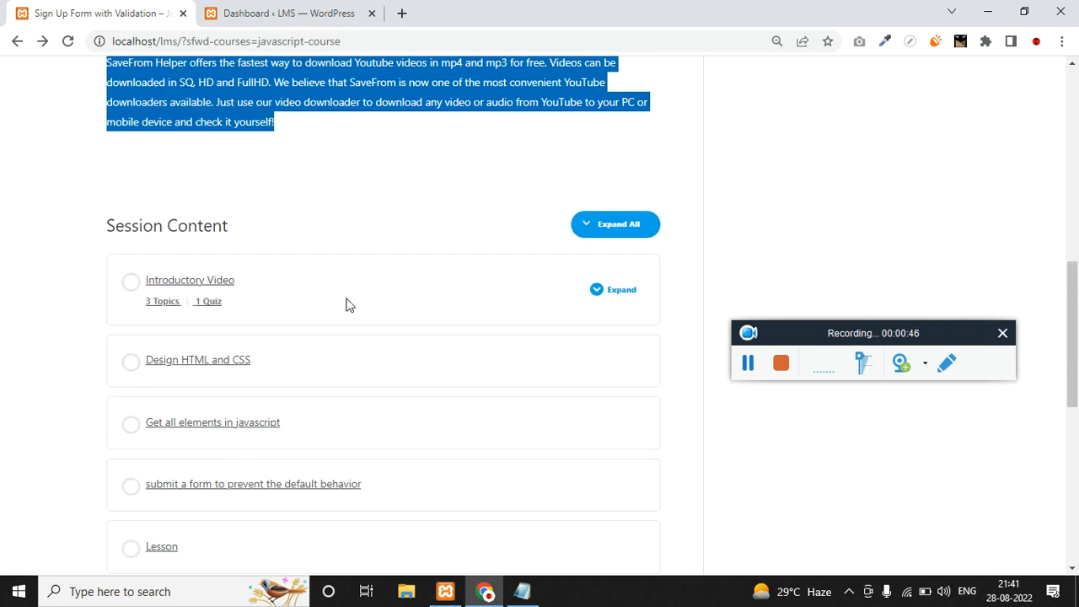
Expand the Introductory Video lesson to reveal its topics and quiz, then return to Login to Enroll.
left_click(598, 291)
scroll(315, 330, "down", 2)
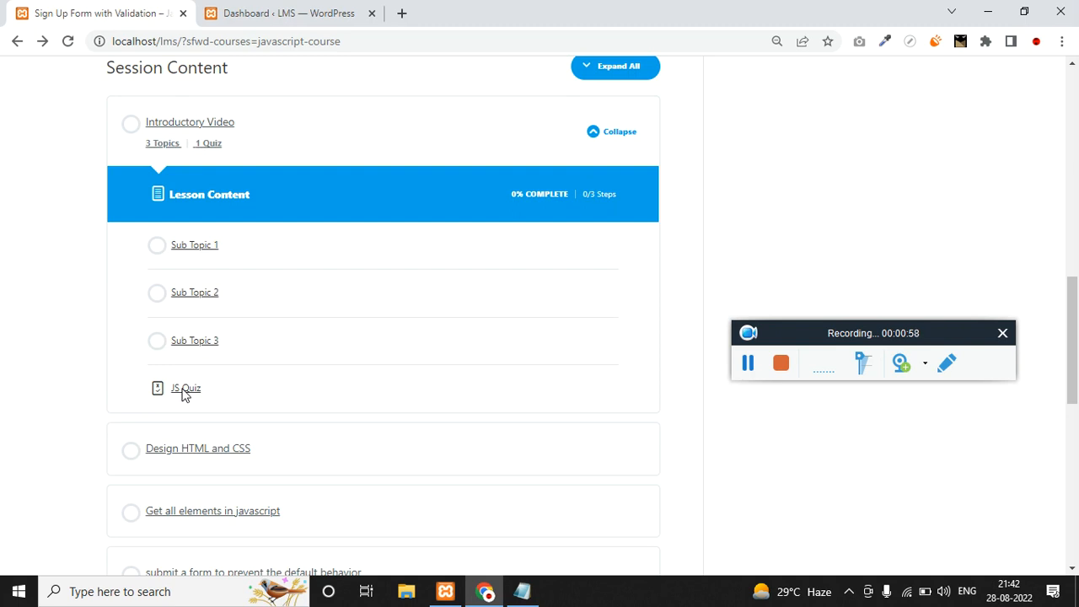
scroll(186, 395, "up", 5)
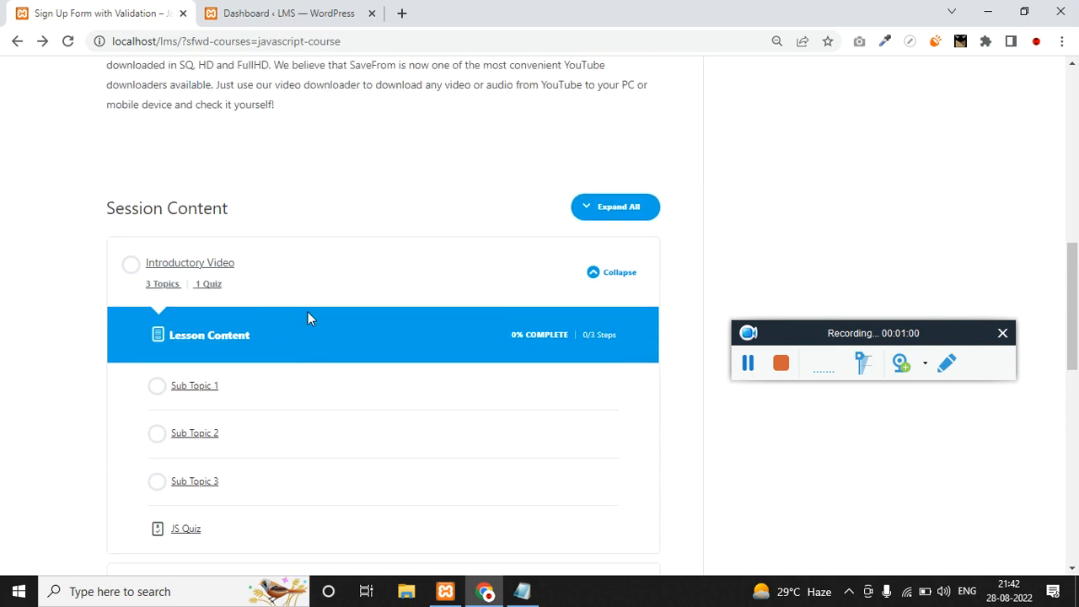
scroll(494, 126, "up", 1)
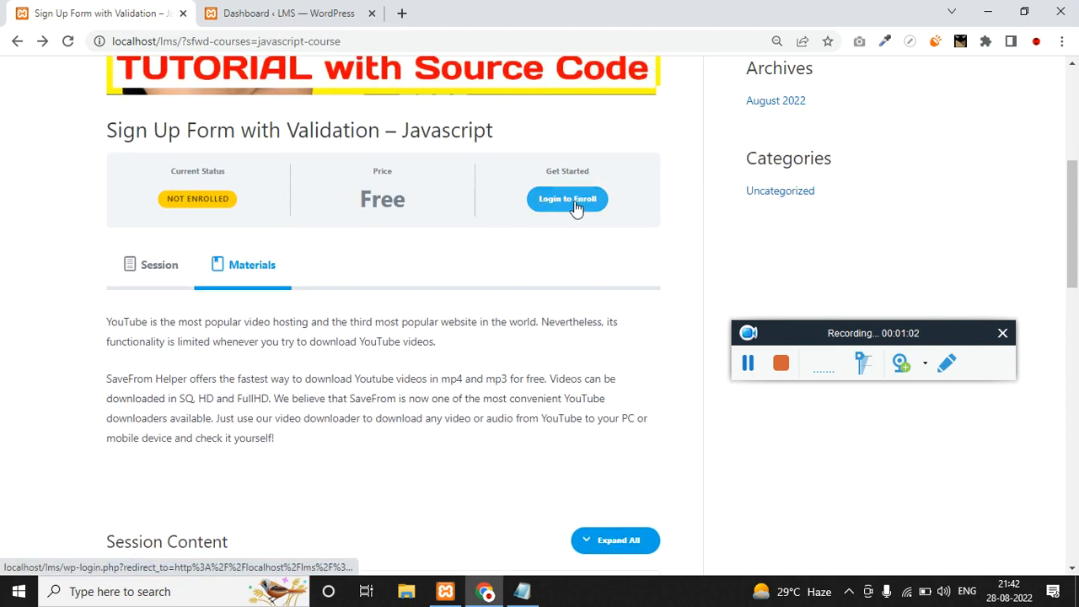
From Login to Enroll, replace the prefilled username with the learner's, enter the password and log in.
left_click(580, 207)
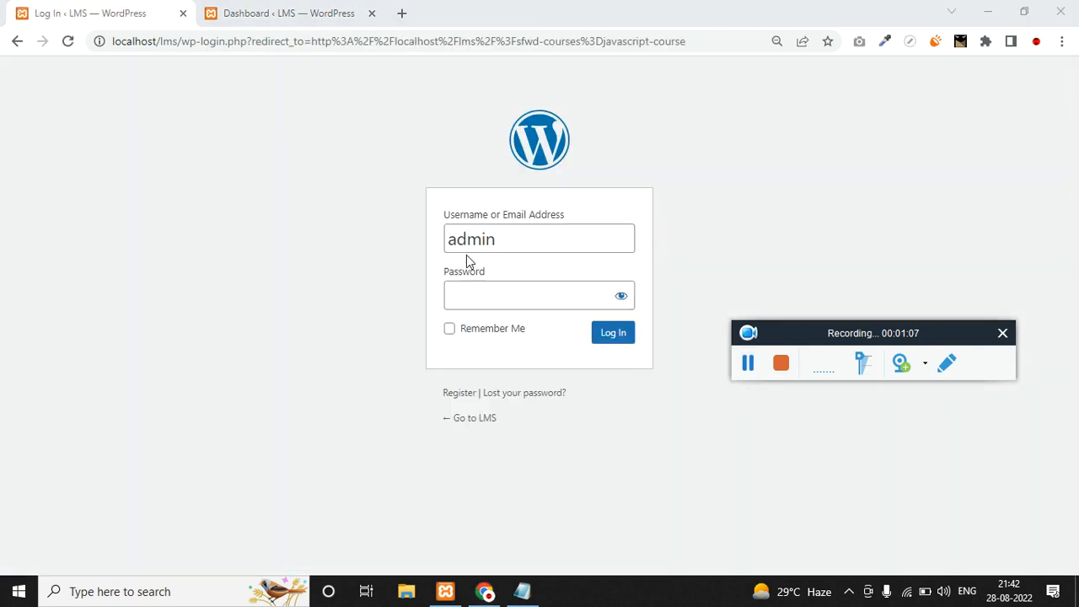
double_click(487, 241)
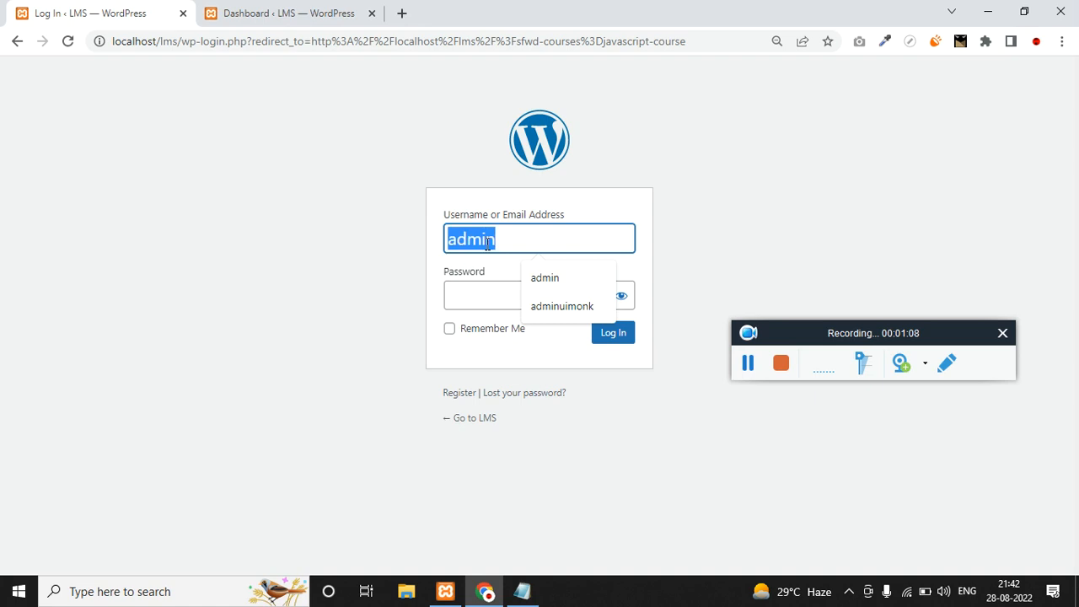
left_click(586, 248)
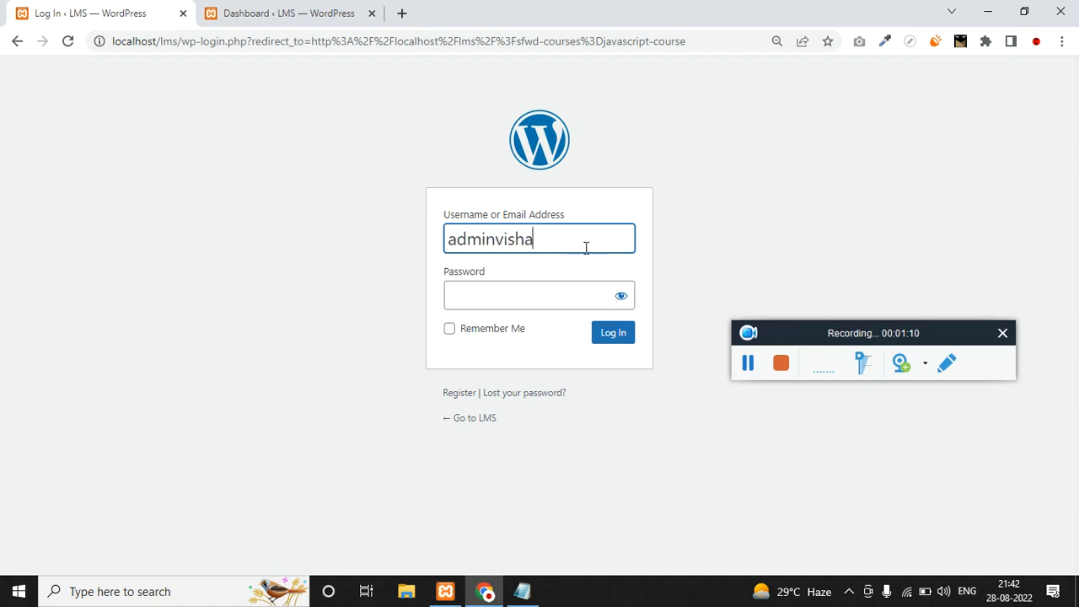
key("ctrl+a")
key("Tab")
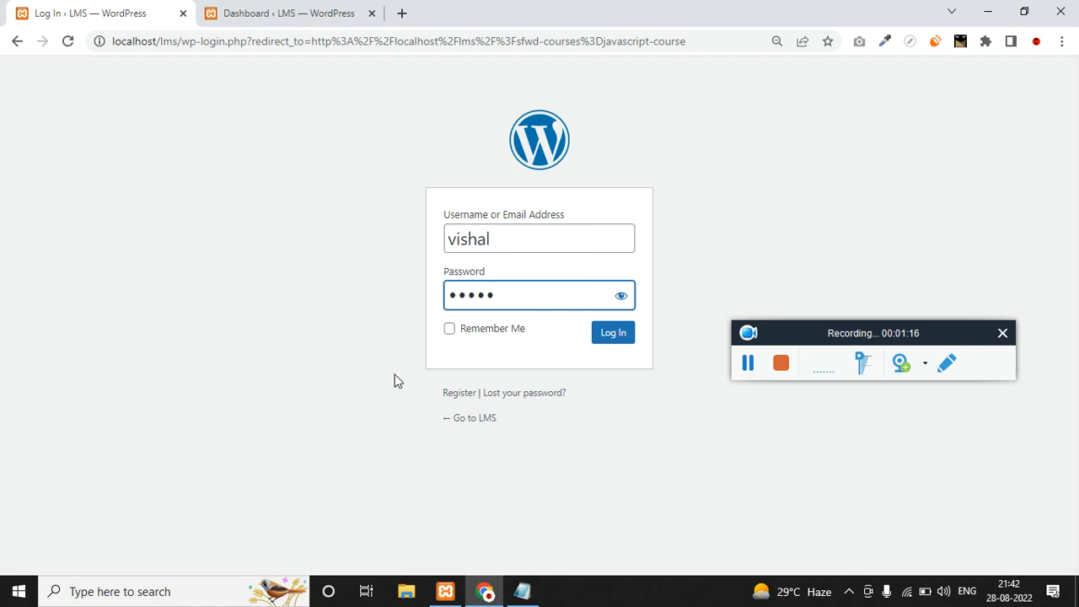
left_click(608, 334)
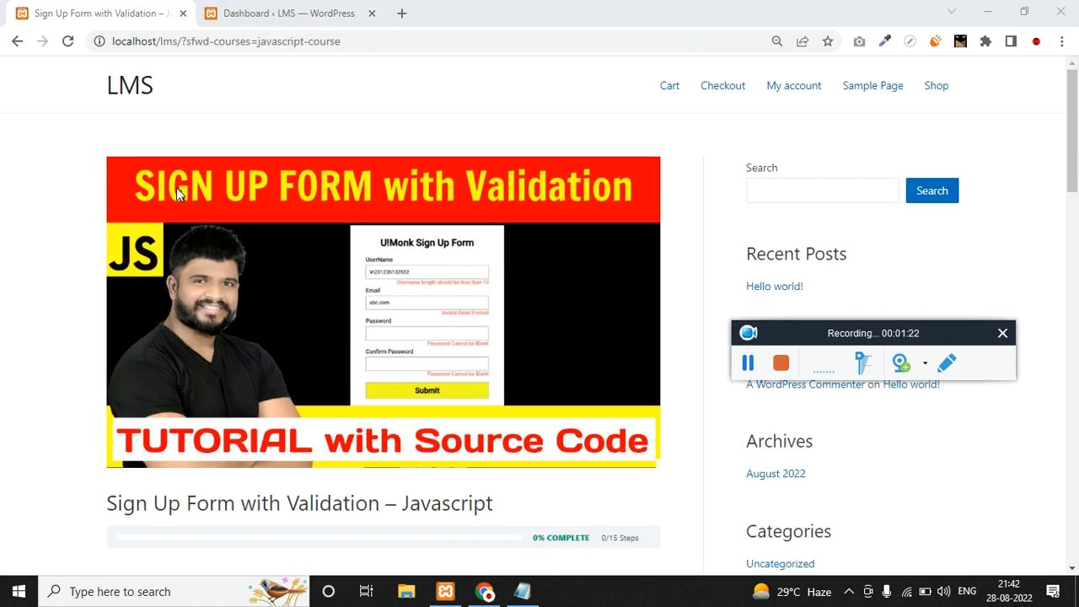
Expand the Introductory Video lesson under Session Content and open its JS Quiz.
scroll(460, 232, "down", 2)
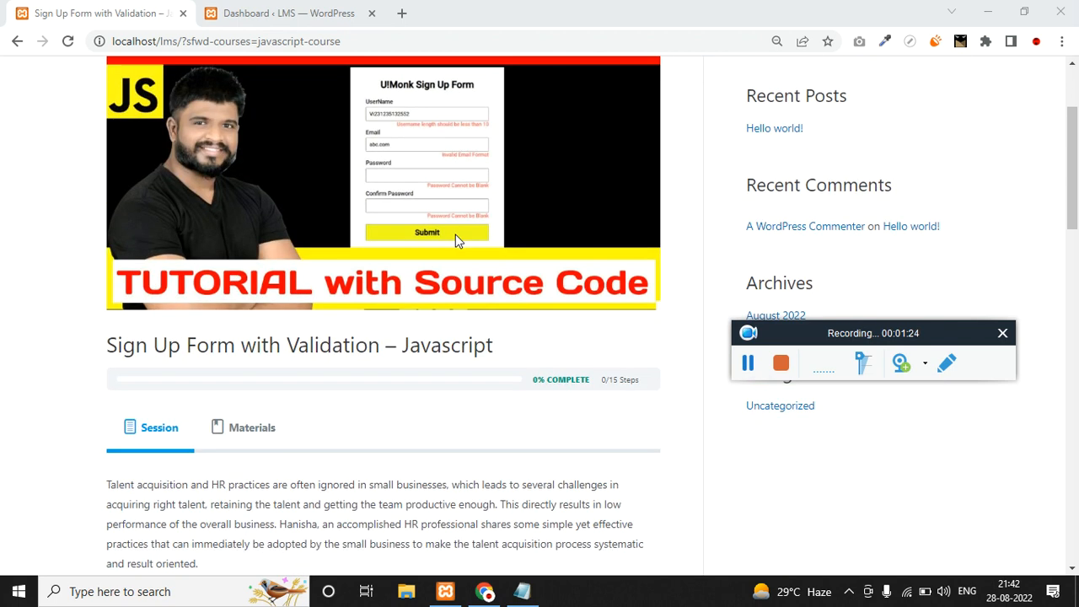
scroll(456, 236, "down", 1)
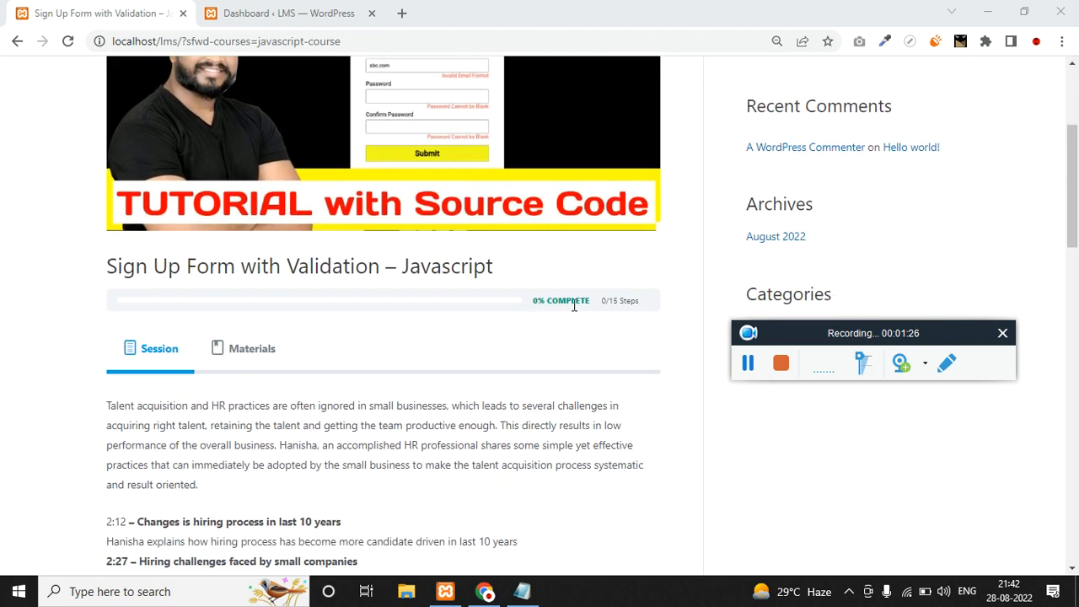
scroll(547, 315, "down", 10)
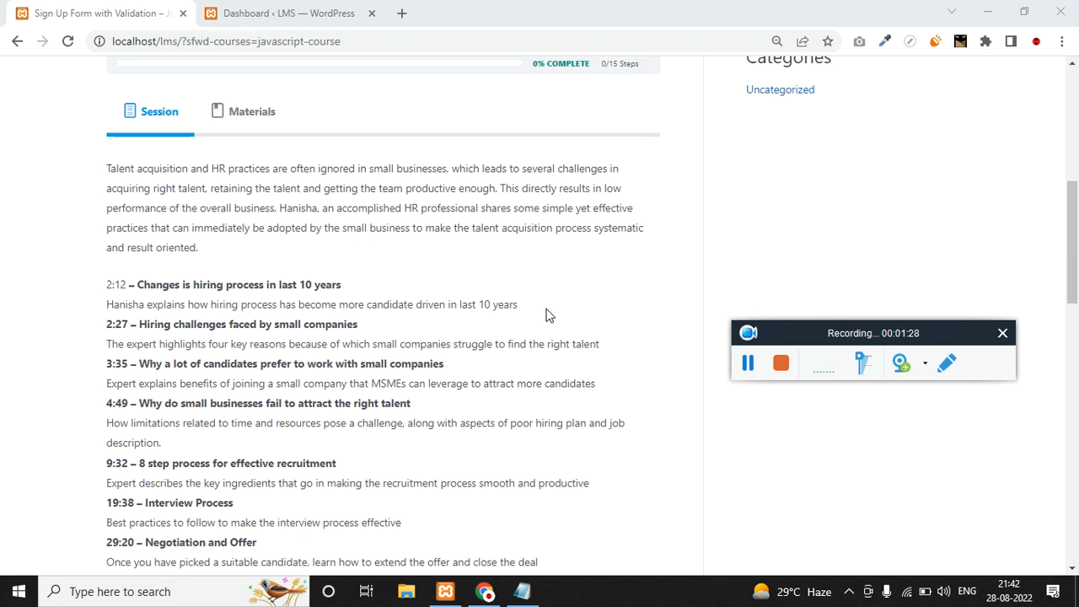
left_click(608, 358)
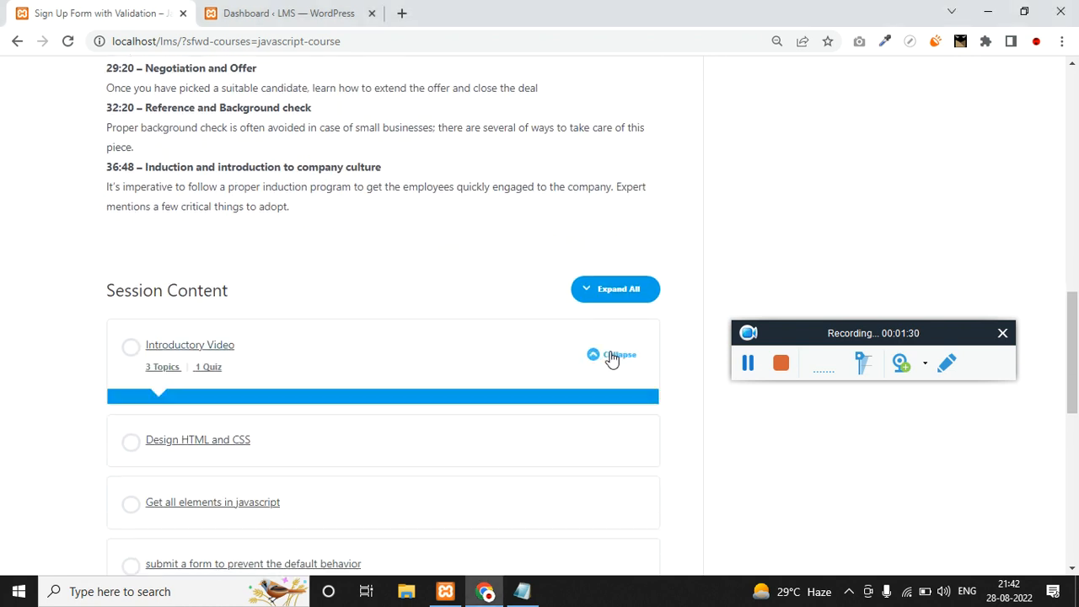
scroll(253, 404, "down", 2)
left_click(180, 458)
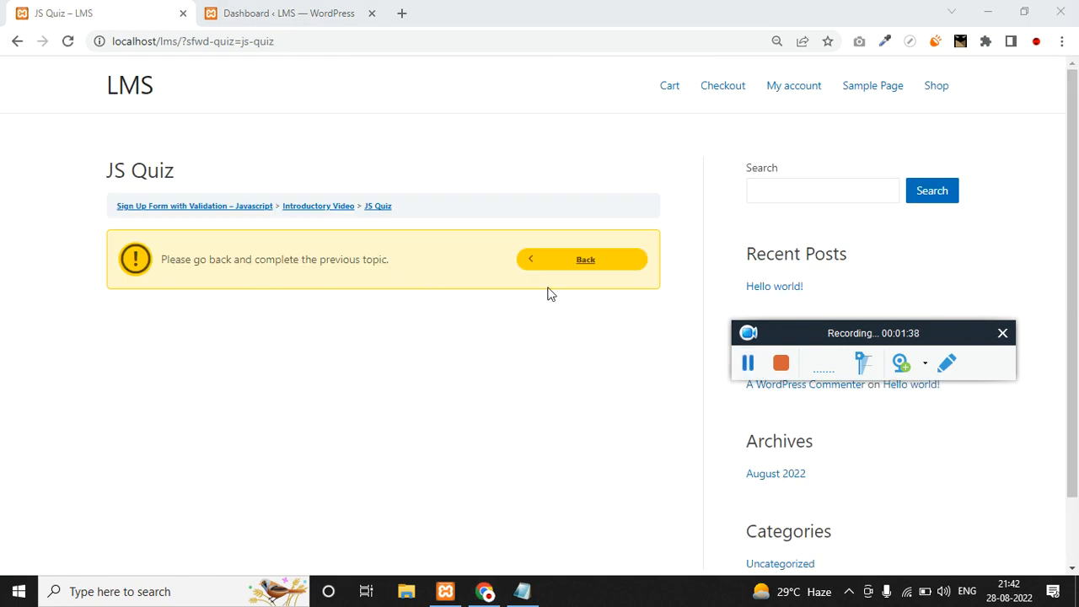
Go back to the earlier topics and mark Sub Topics 1, 2 and 3 complete.
left_click(568, 266)
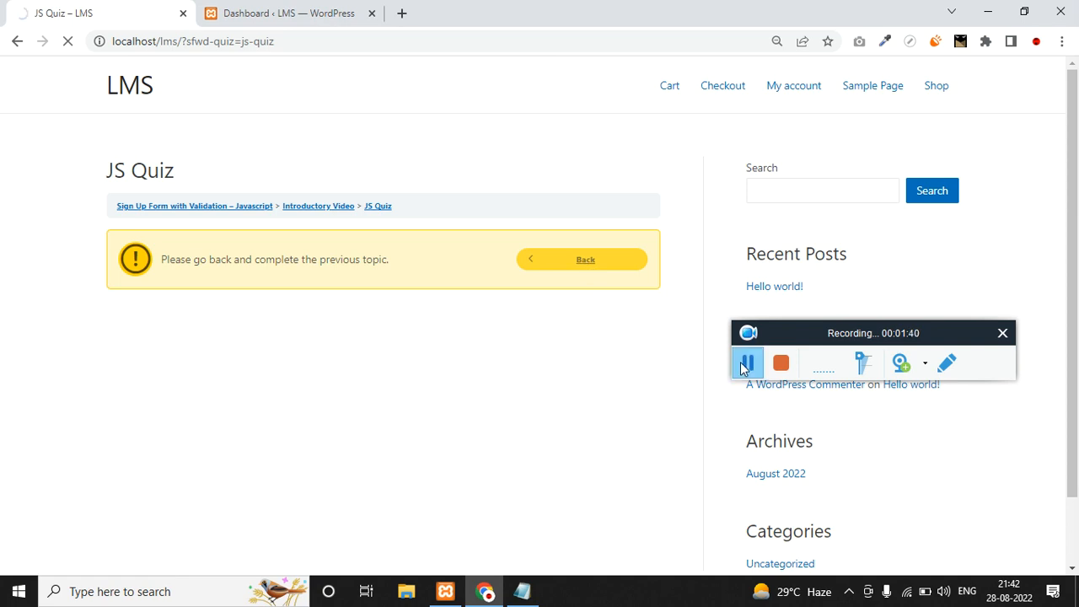
left_click(746, 367)
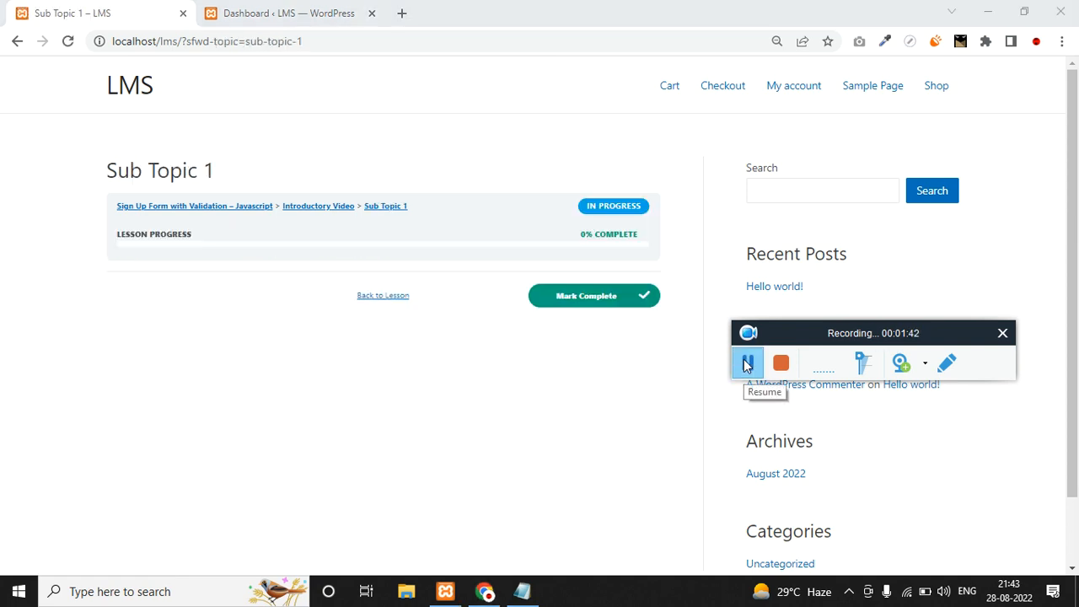
left_click(596, 310)
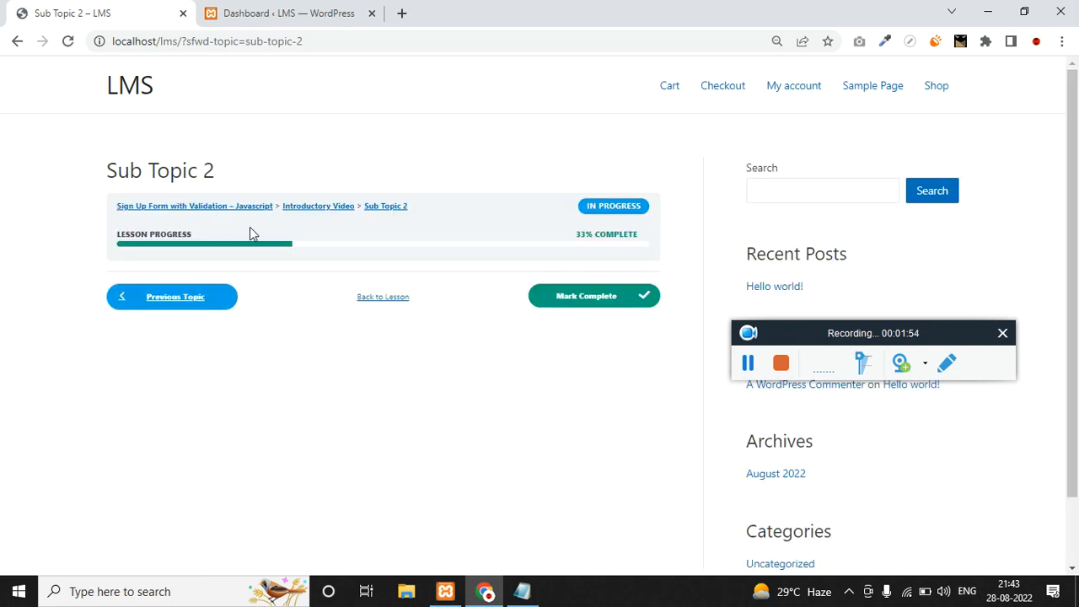
left_click(576, 296)
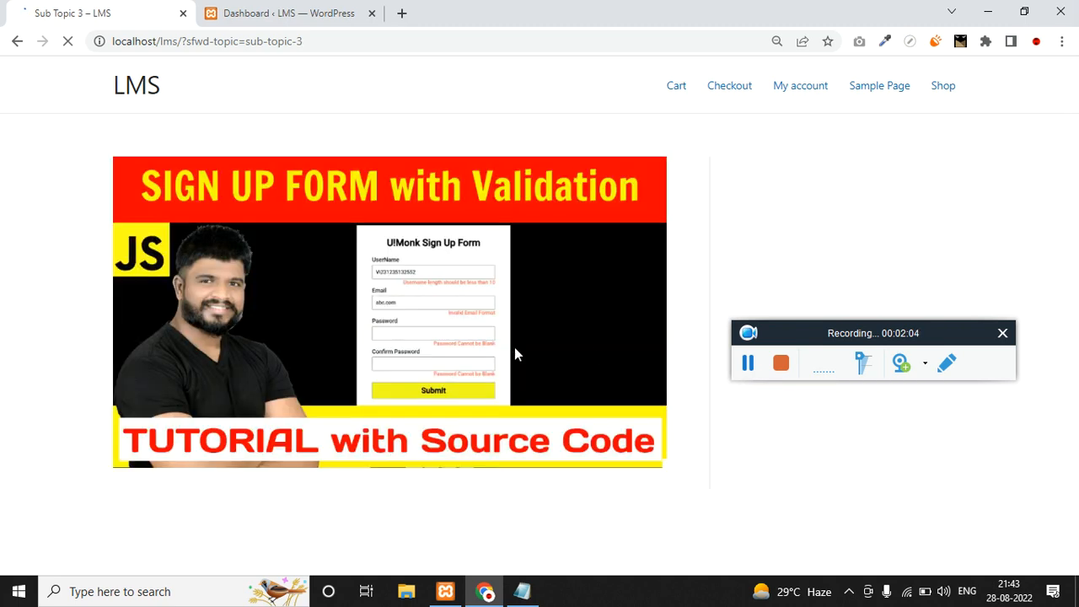
scroll(570, 338, "down", 3)
scroll(548, 396, "up", 3)
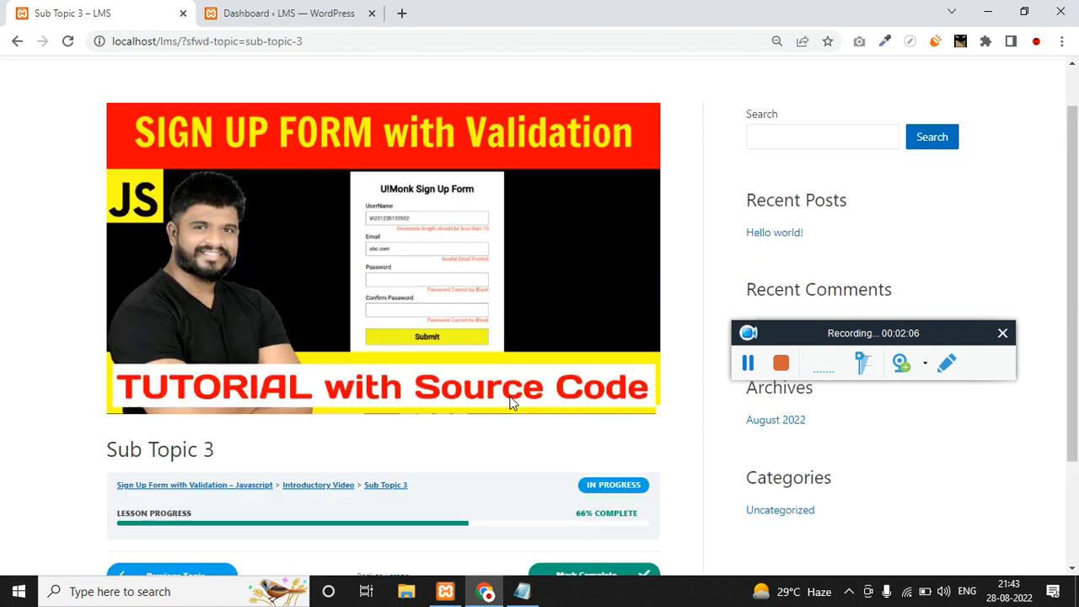
scroll(319, 279, "down", 2)
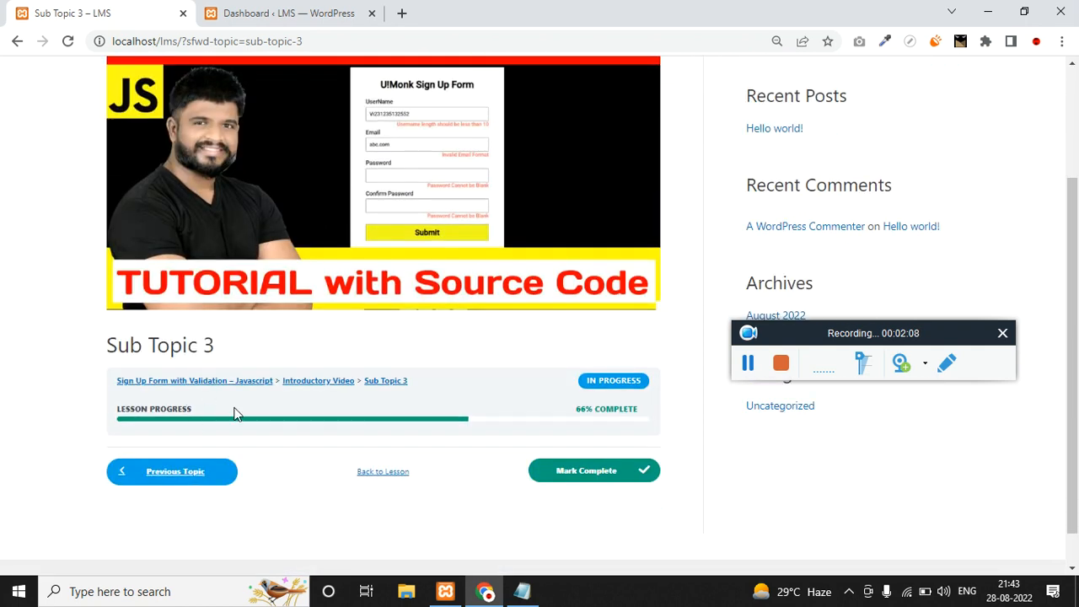
left_click(594, 474)
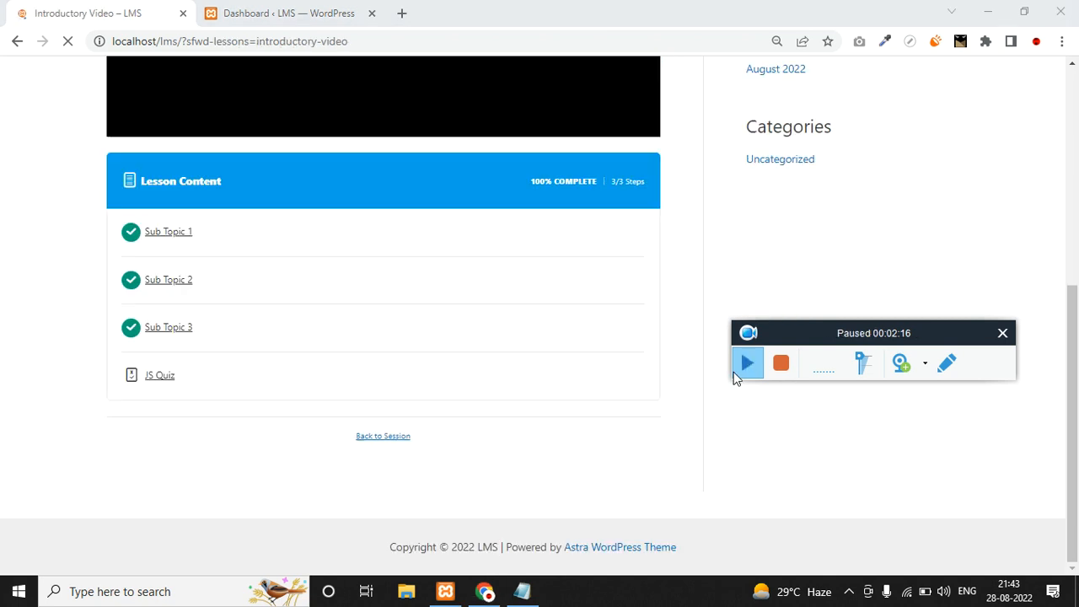
Play and pause the lesson's YouTube video, then scroll to the completed sub topics.
scroll(565, 390, "up", 4)
scroll(565, 390, "up", 2)
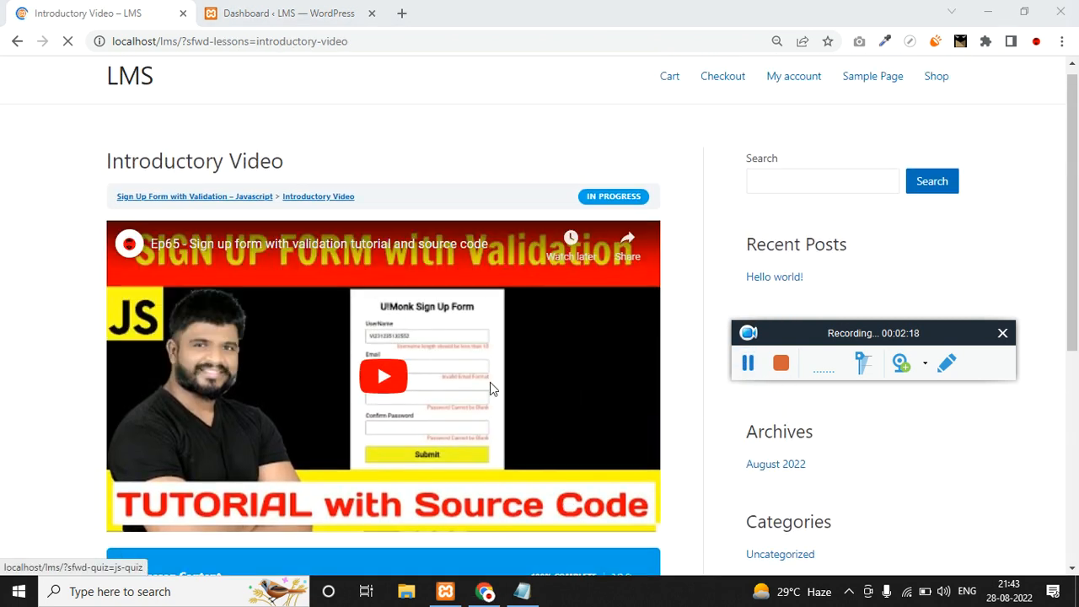
scroll(315, 355, "down", 5)
scroll(316, 349, "up", 4)
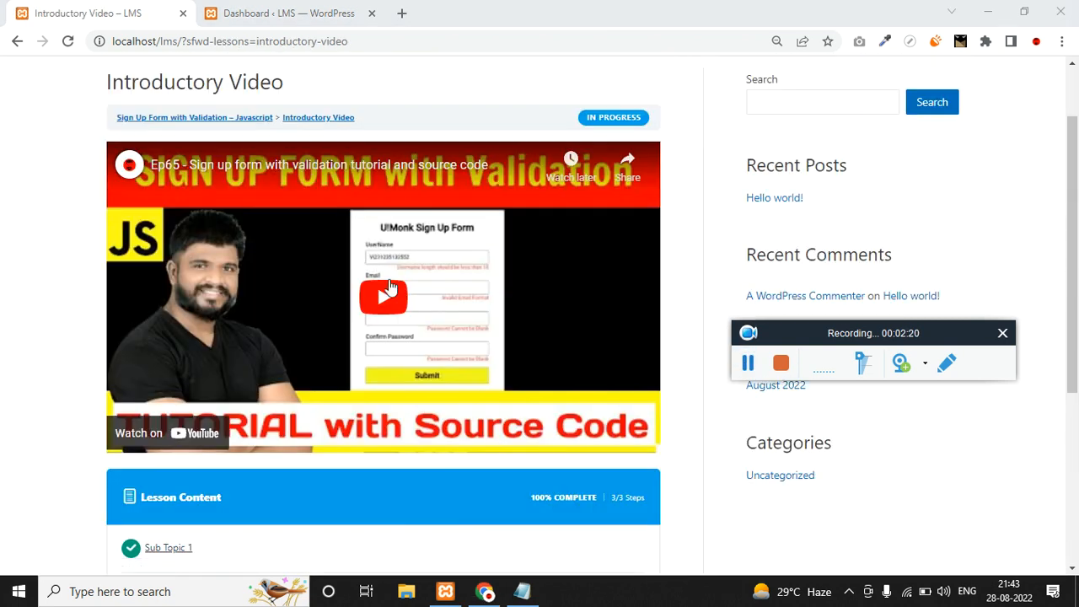
left_click(382, 309)
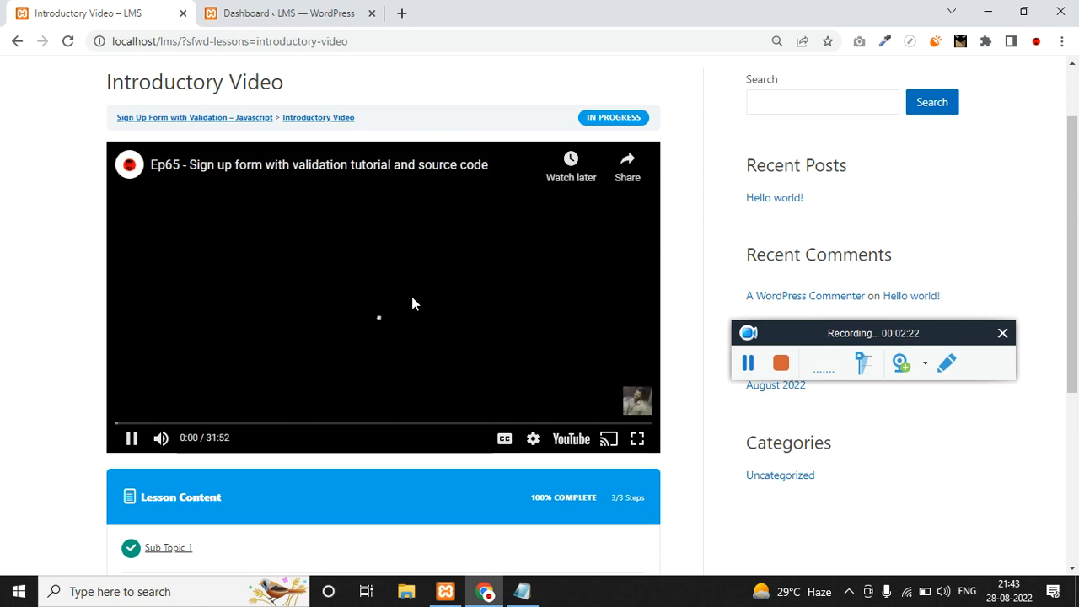
left_click(129, 341)
scroll(126, 341, "down", 5)
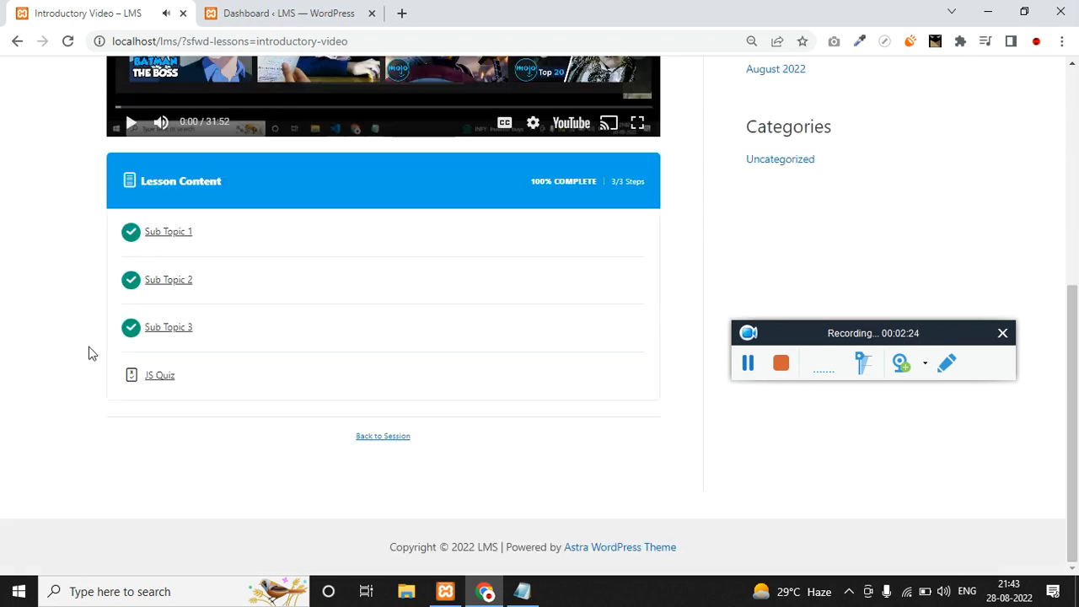
Start the JS Quiz, answer Javastyles and cascading Style sheet, and finish it.
left_click(165, 381)
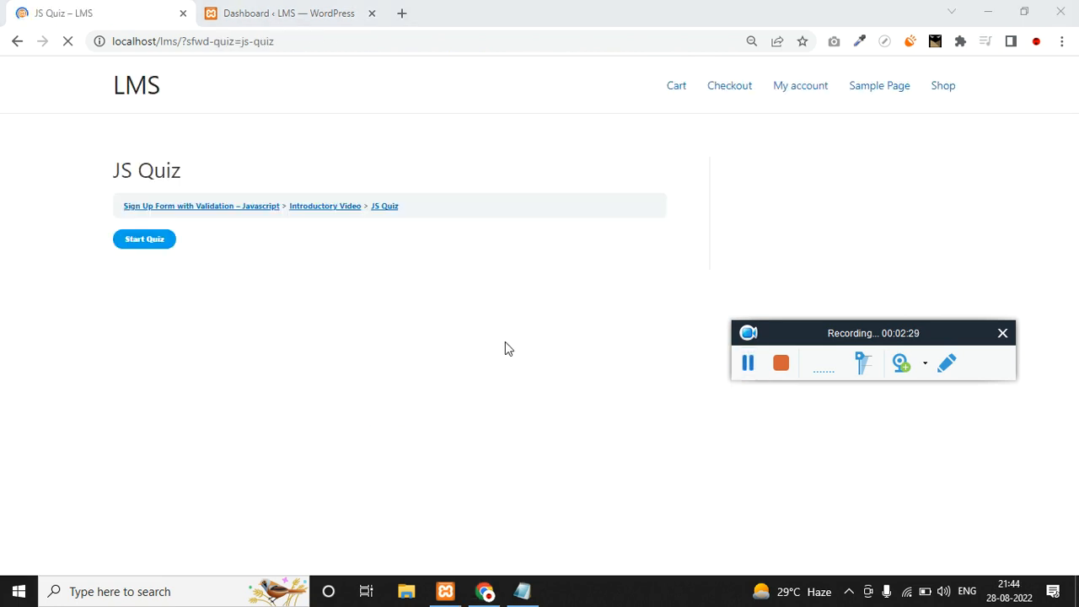
left_click(131, 244)
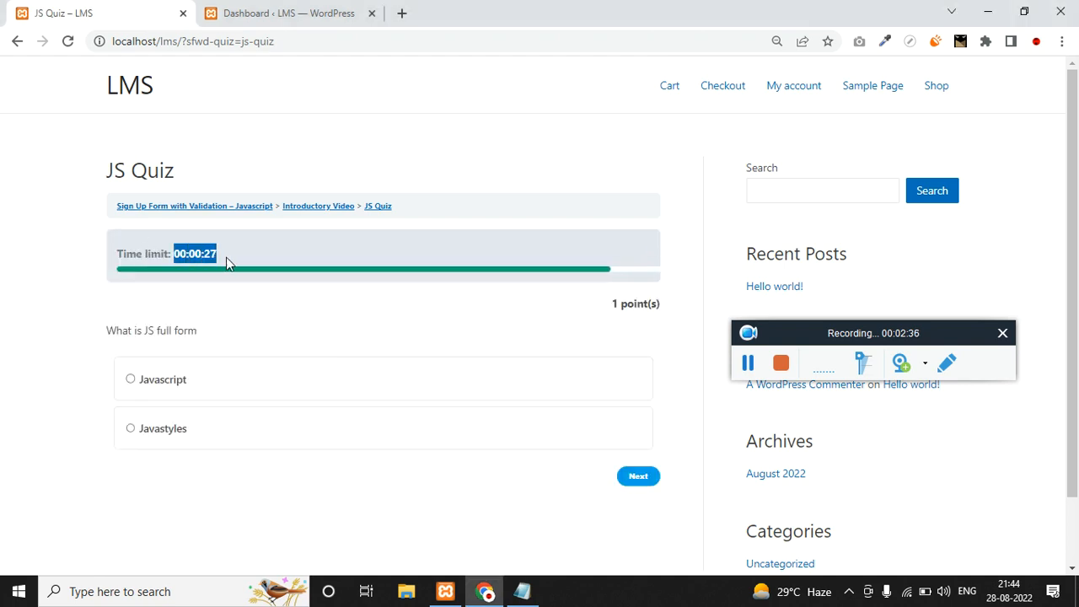
scroll(618, 249, "down", 1)
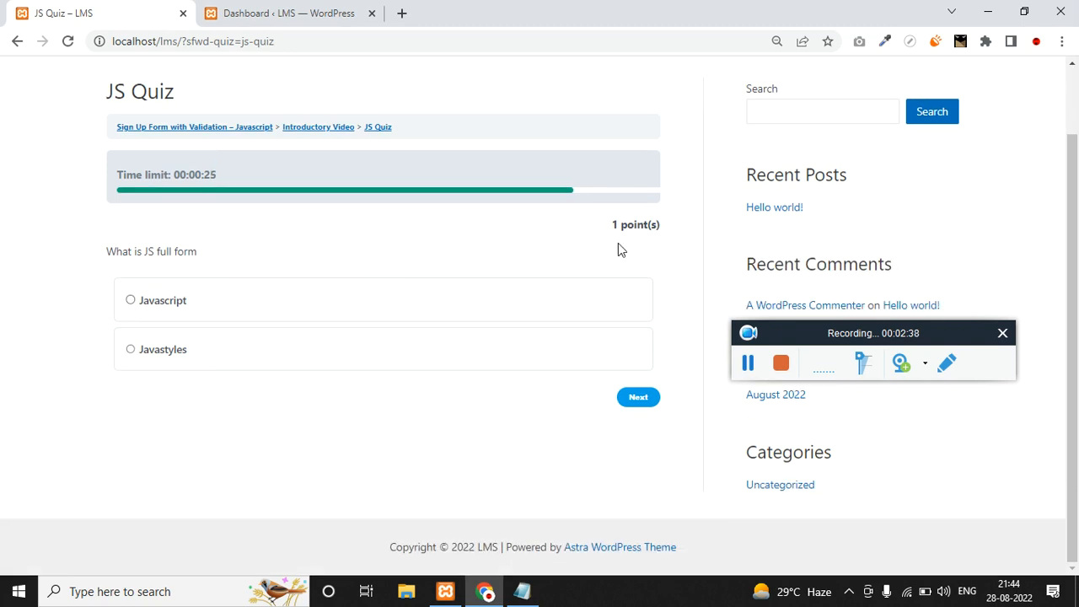
left_click_drag(647, 239, 652, 221)
left_click(182, 254)
triple_click(182, 253)
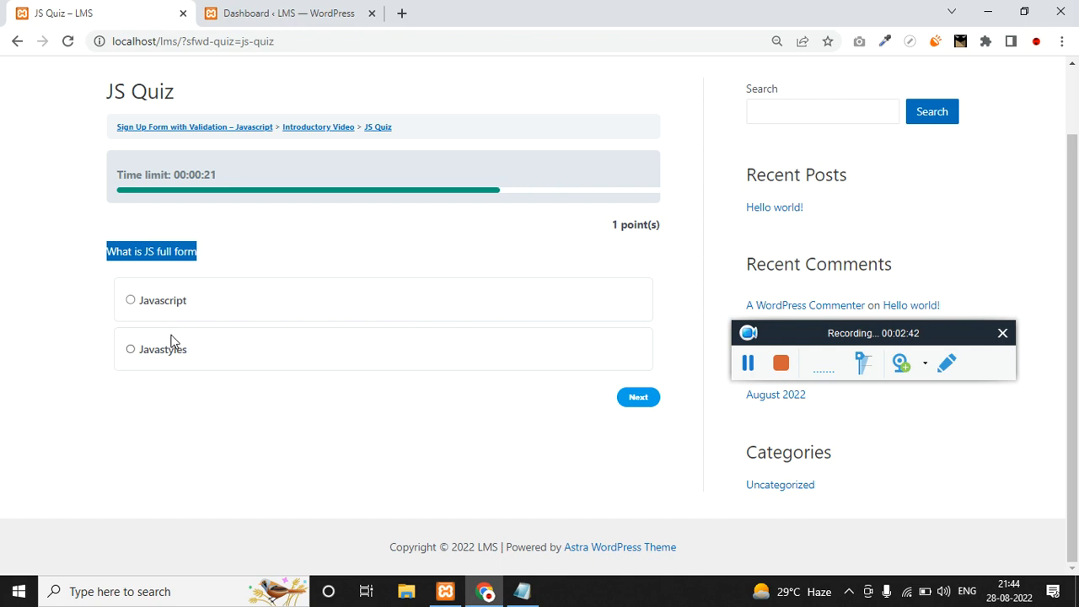
left_click(129, 350)
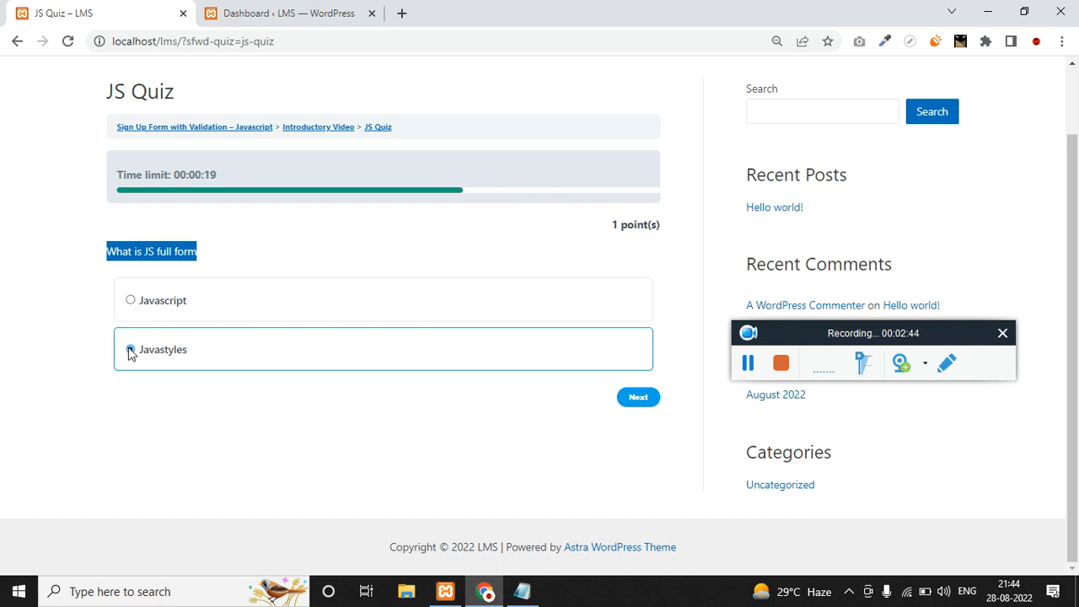
left_click(638, 402)
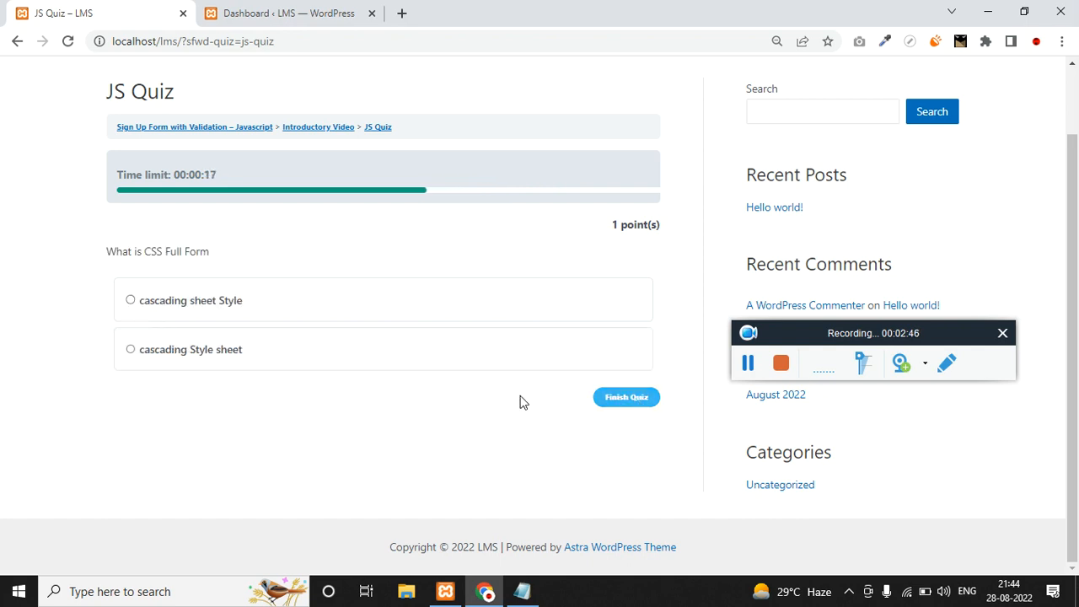
left_click(135, 352)
left_click(646, 401)
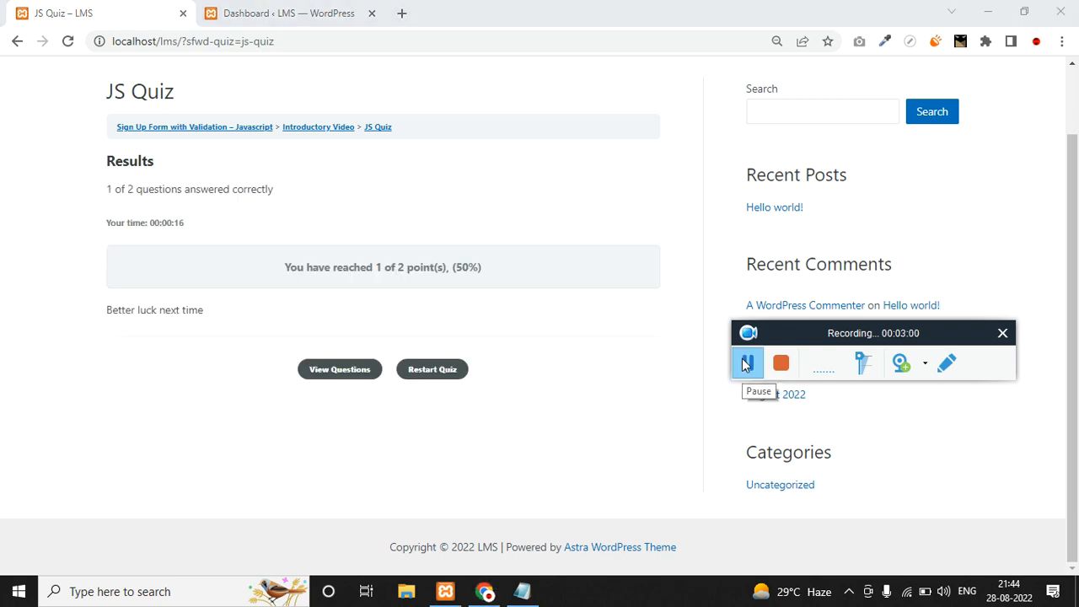
Review the points reached and 'Better luck next time' message, then return to the course page.
left_click_drag(295, 266, 479, 264)
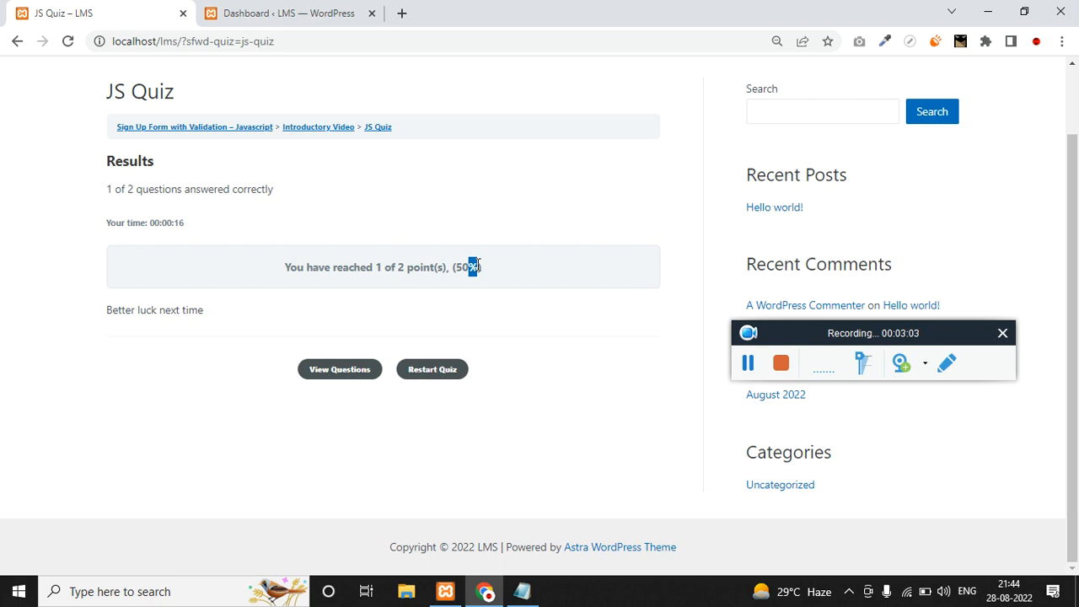
triple_click(169, 316)
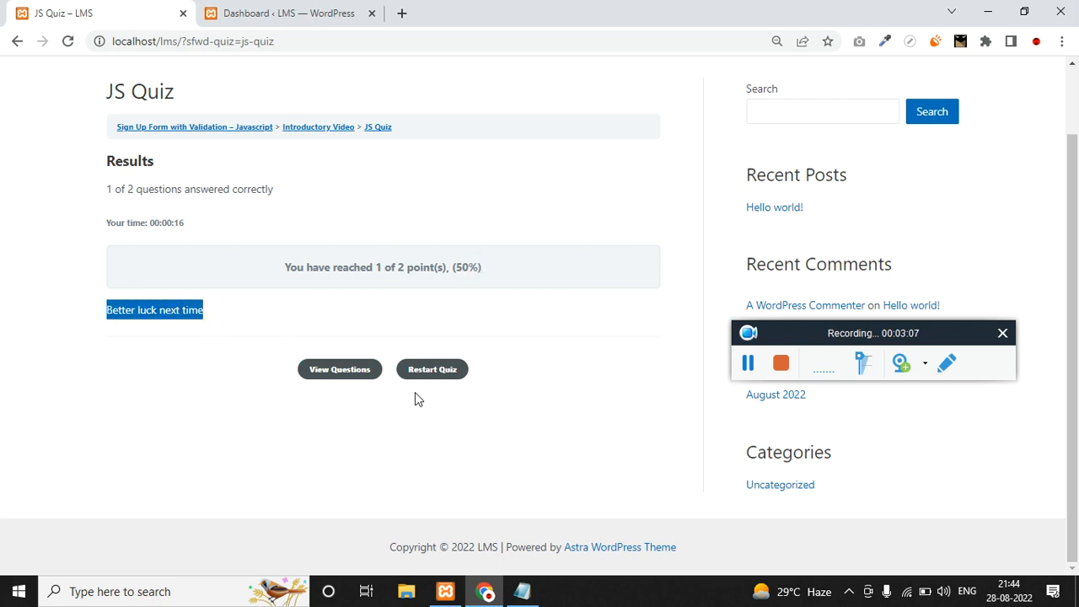
scroll(445, 384, "up", 1)
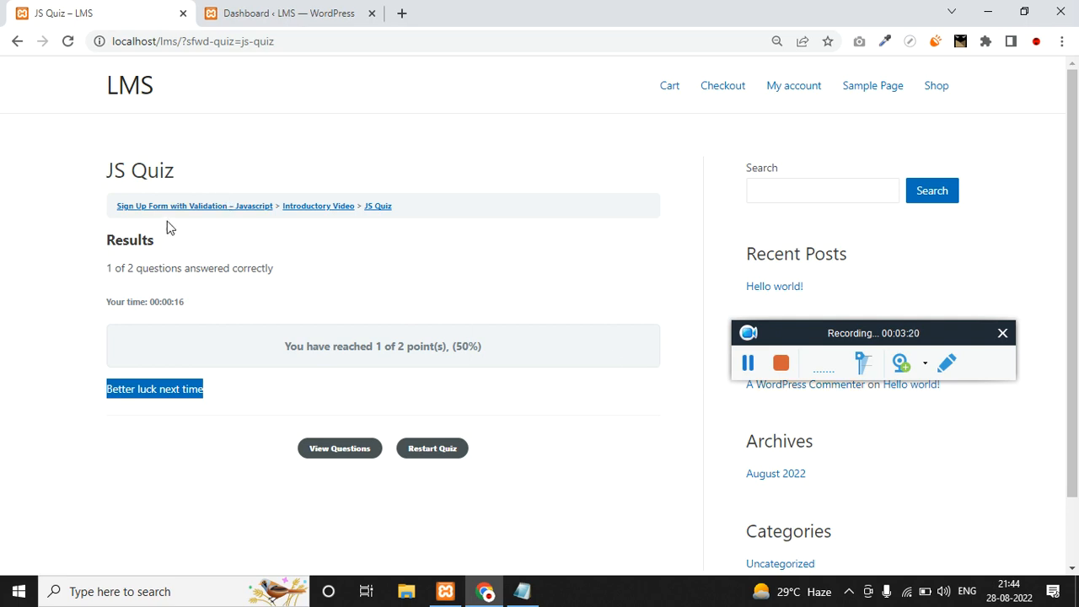
left_click(188, 207)
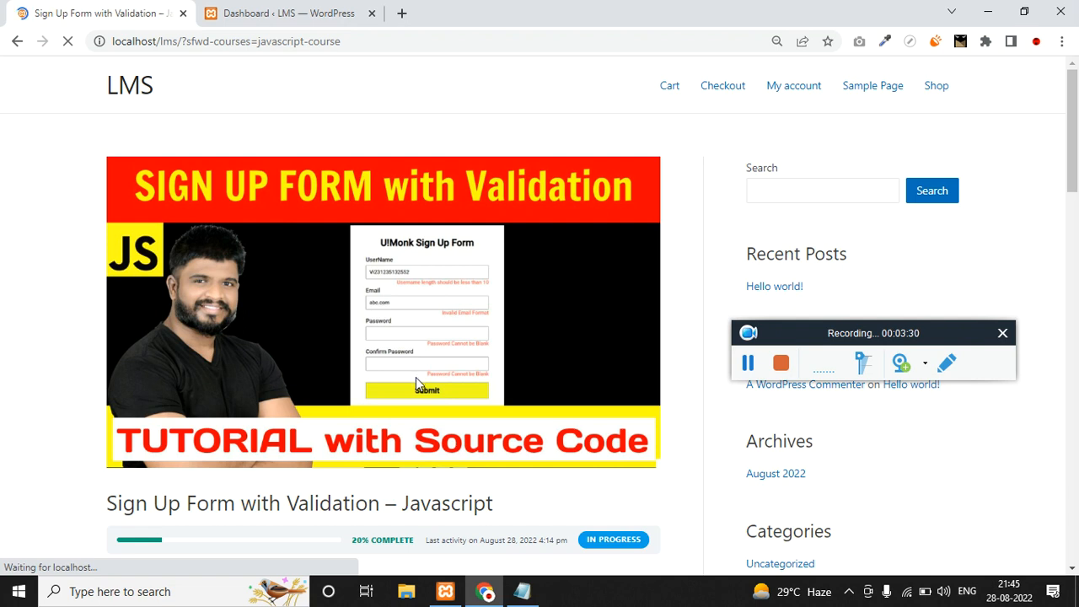
scroll(416, 376, "down", 3)
left_click_drag(105, 267, 469, 264)
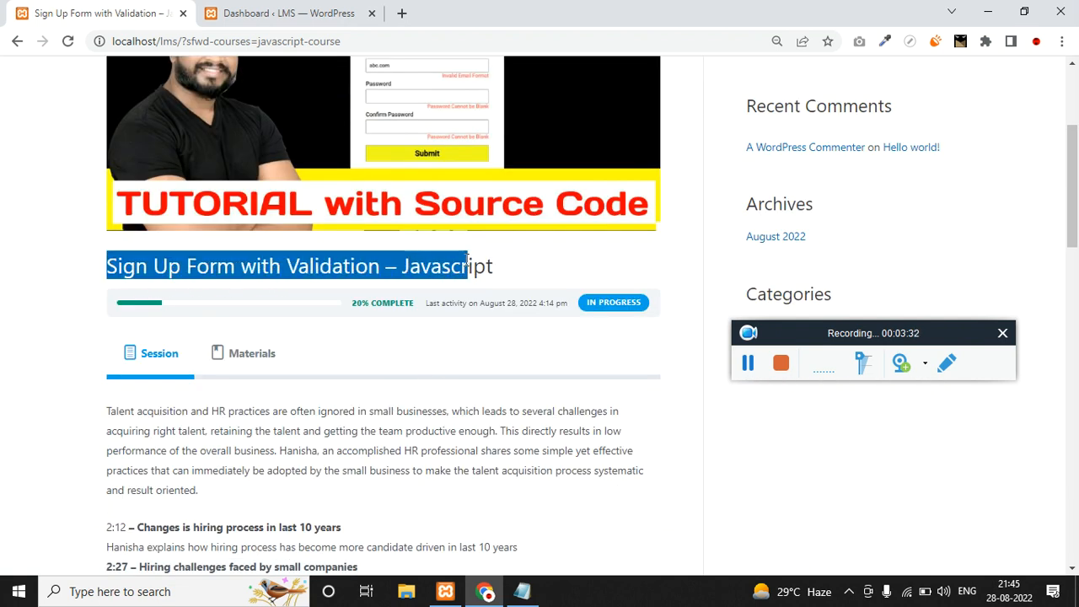
scroll(447, 326, "down", 10)
scroll(343, 349, "down", 2)
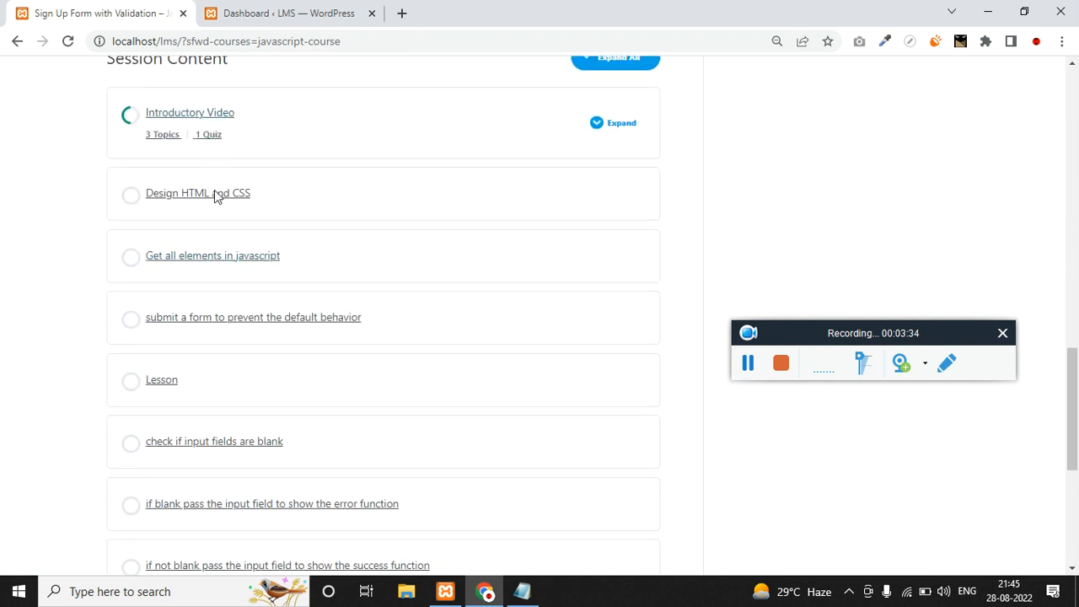
scroll(284, 155, "up", 2)
left_click_drag(265, 211, 101, 220)
scroll(177, 183, "down", 2)
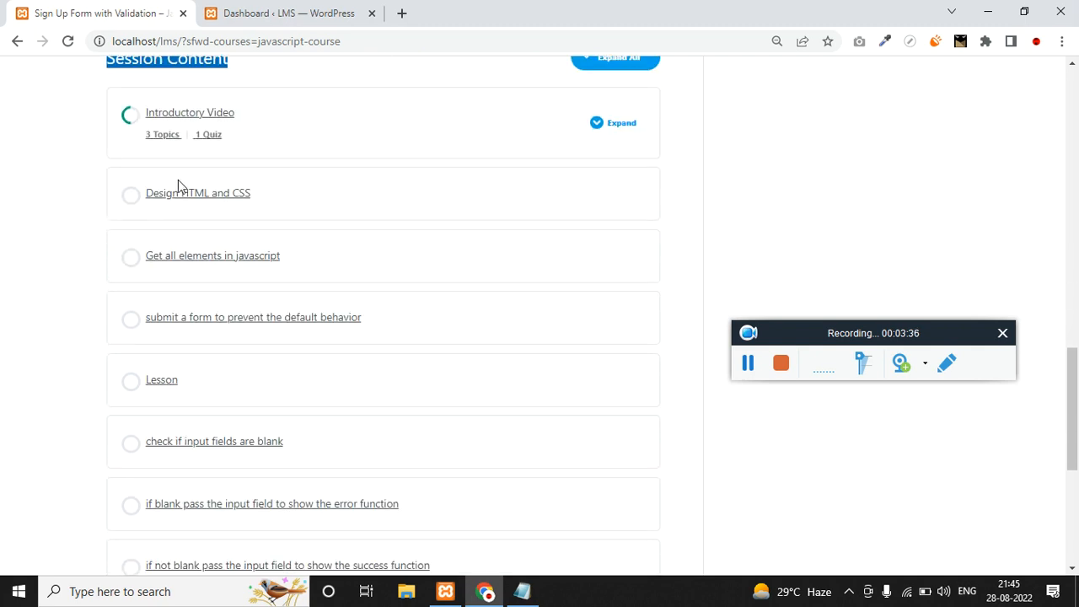
scroll(178, 230, "up", 1)
left_click(160, 137)
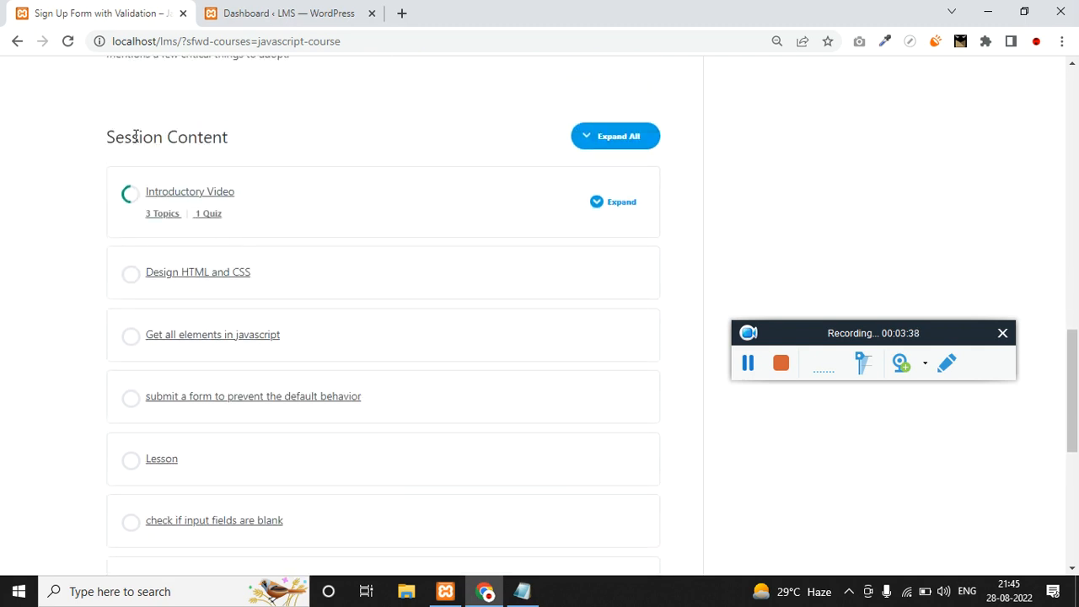
double_click(137, 137)
left_click(137, 137)
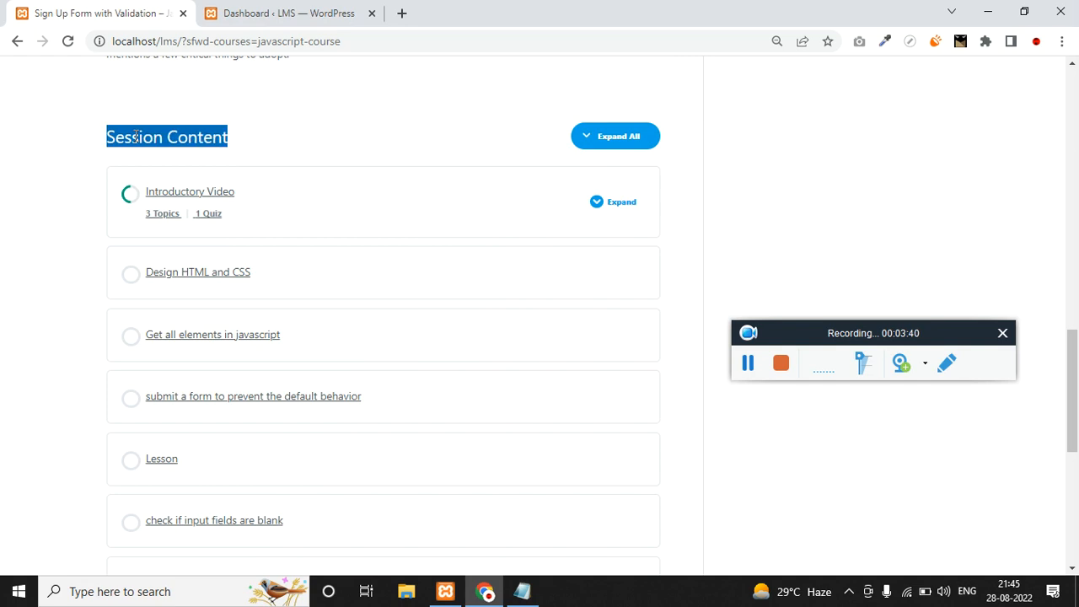
scroll(234, 258, "down", 5)
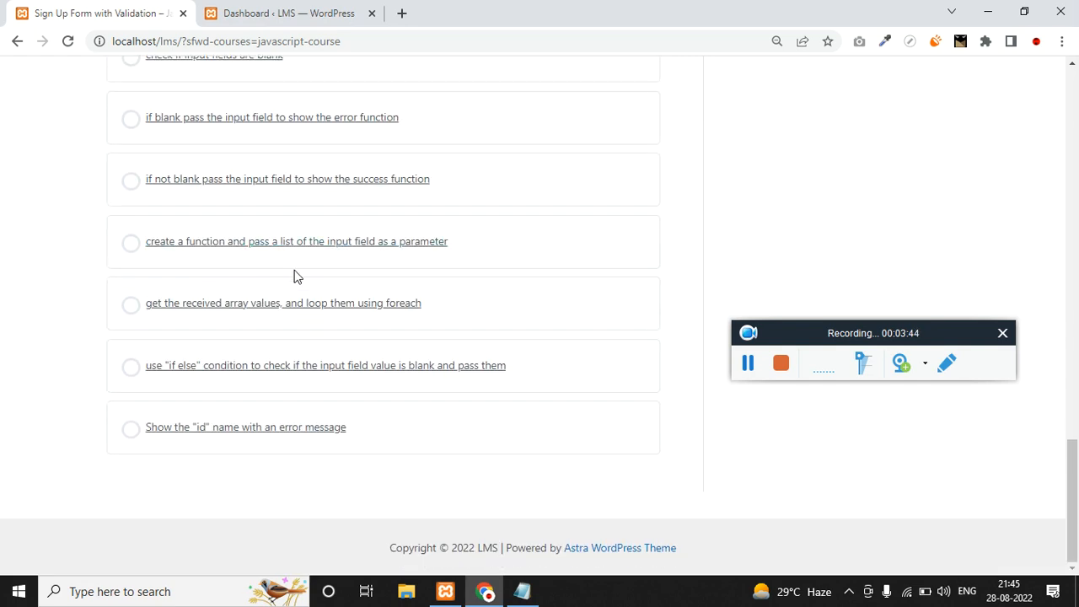
scroll(295, 275, "up", 5)
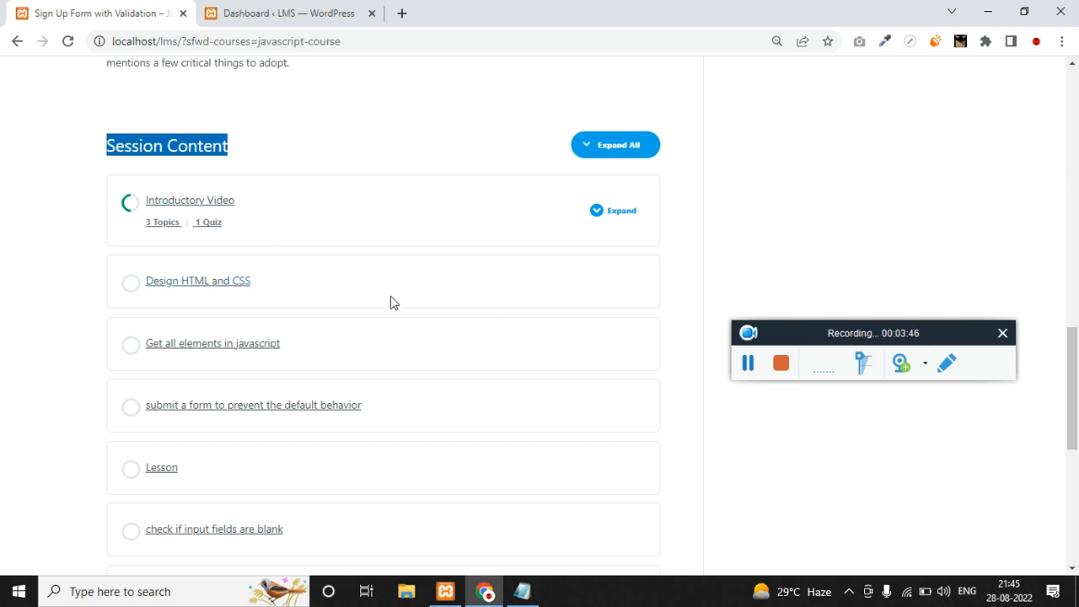
left_click(748, 363)
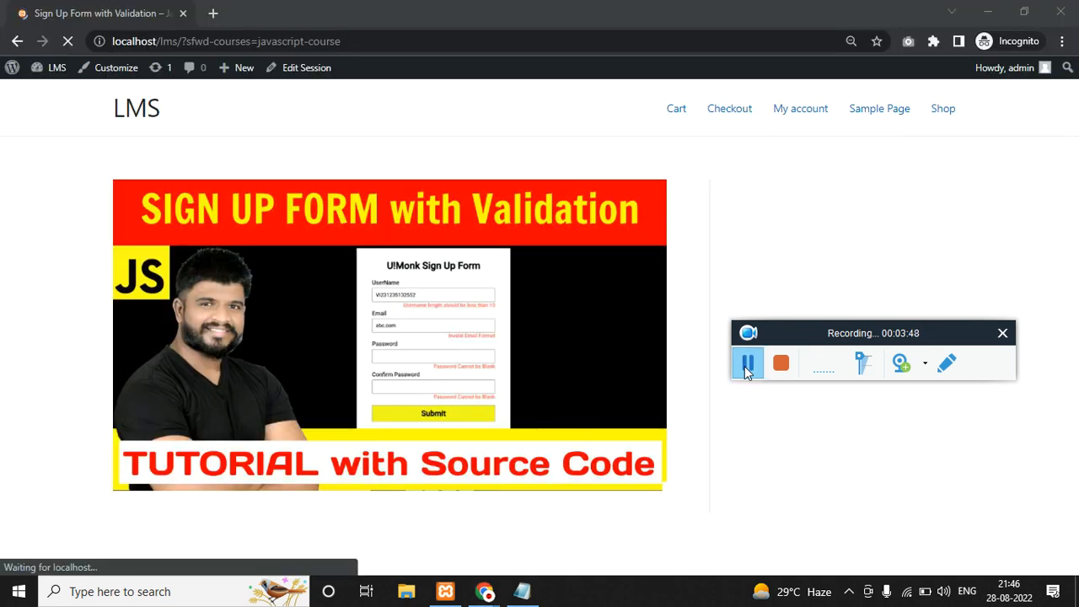
Highlight the earned certificate message and follow the certificate download link.
scroll(125, 209, "down", 2)
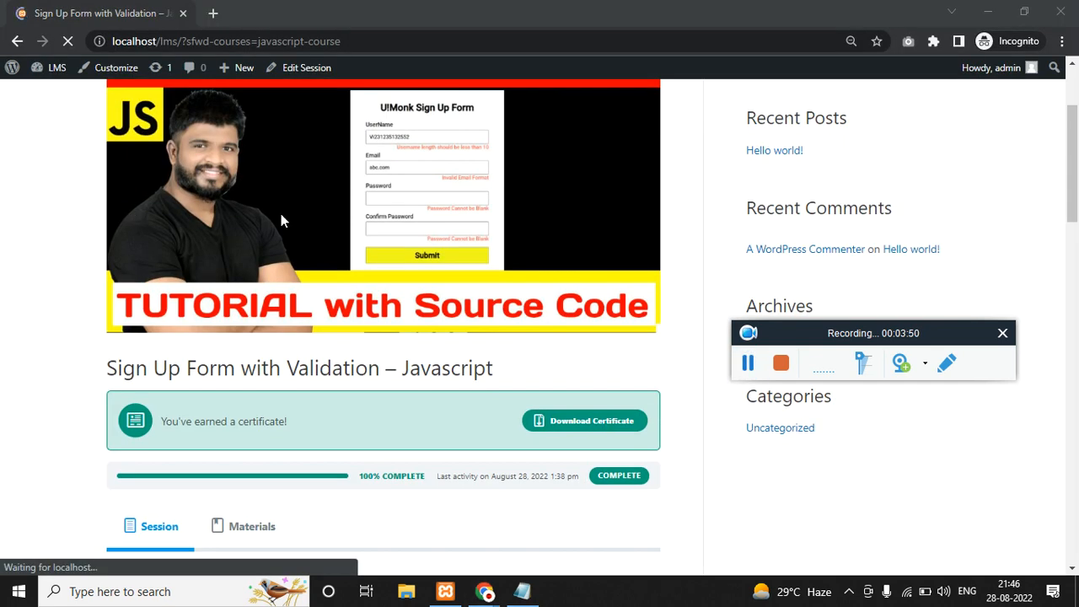
scroll(295, 226, "up", 2)
scroll(194, 220, "down", 5)
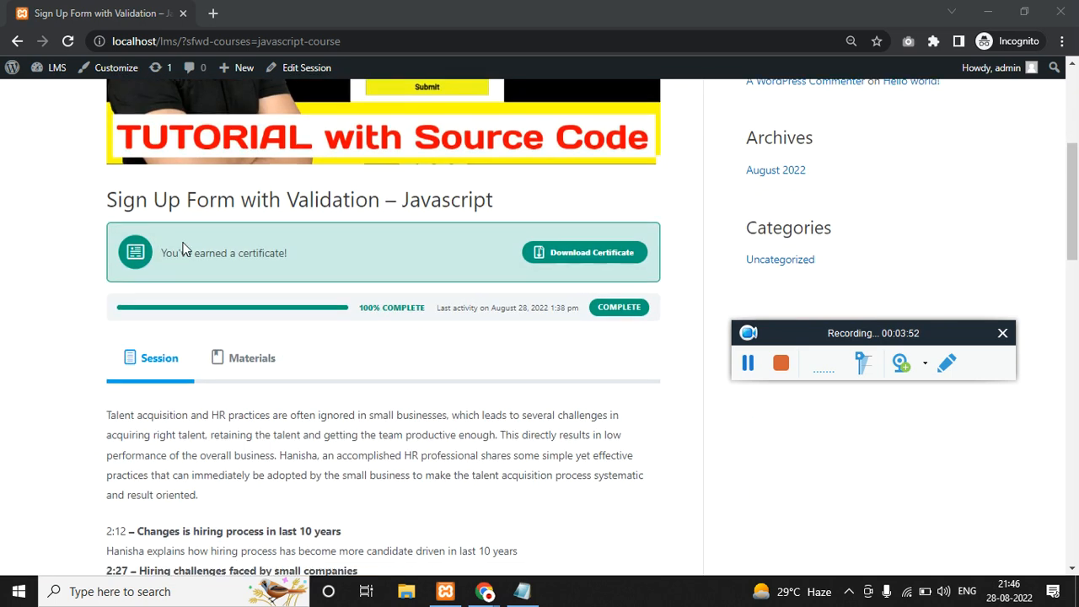
left_click_drag(162, 186, 304, 188)
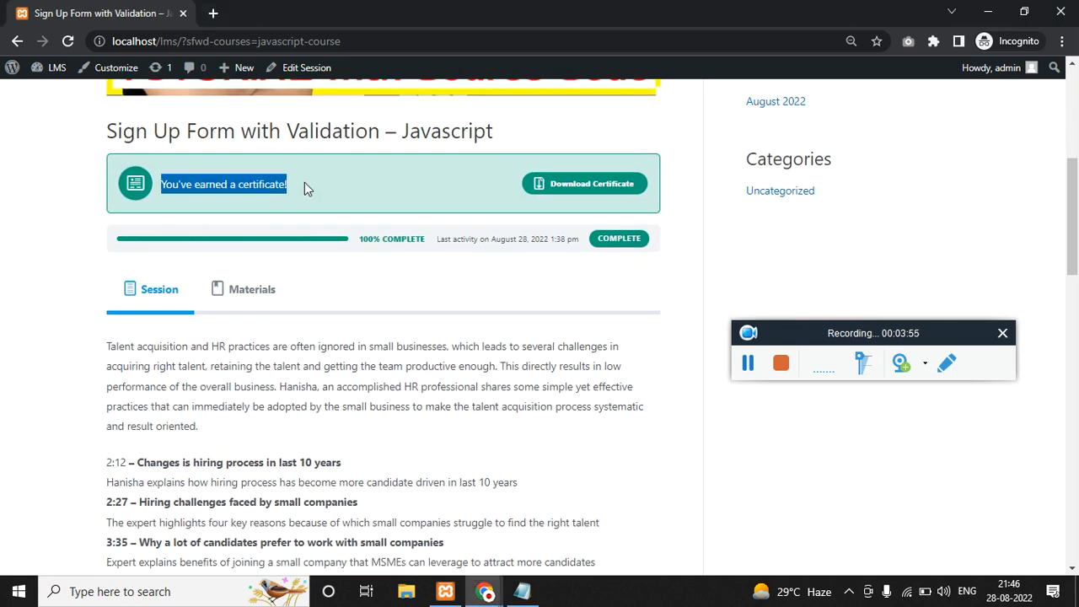
left_click(588, 183)
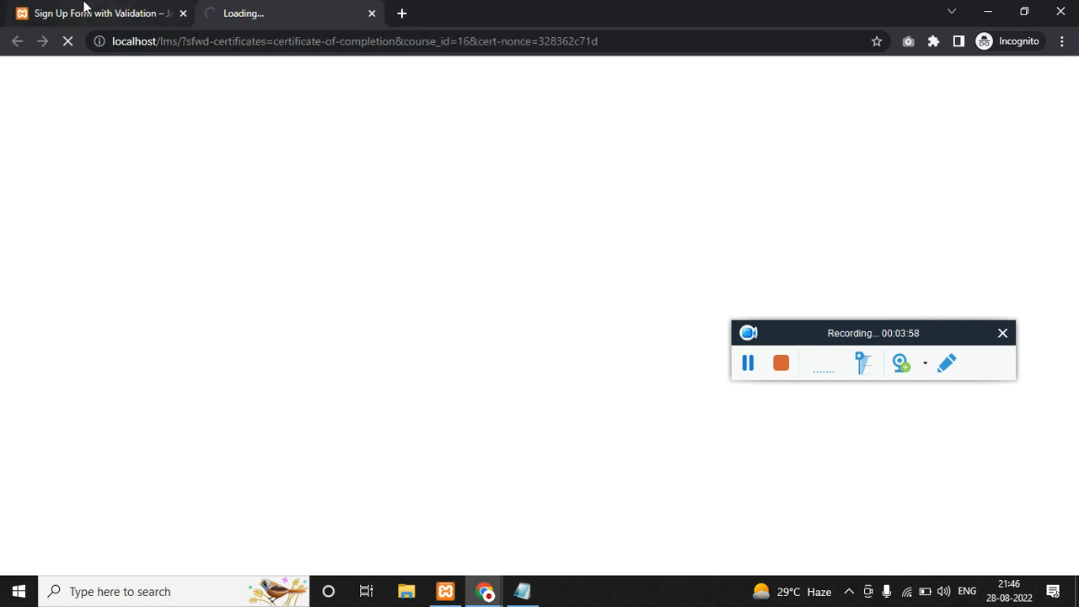
Look over the course page again, then switch to the loading certificate tab.
left_click(84, 12)
scroll(181, 426, "down", 10)
scroll(190, 425, "down", 4)
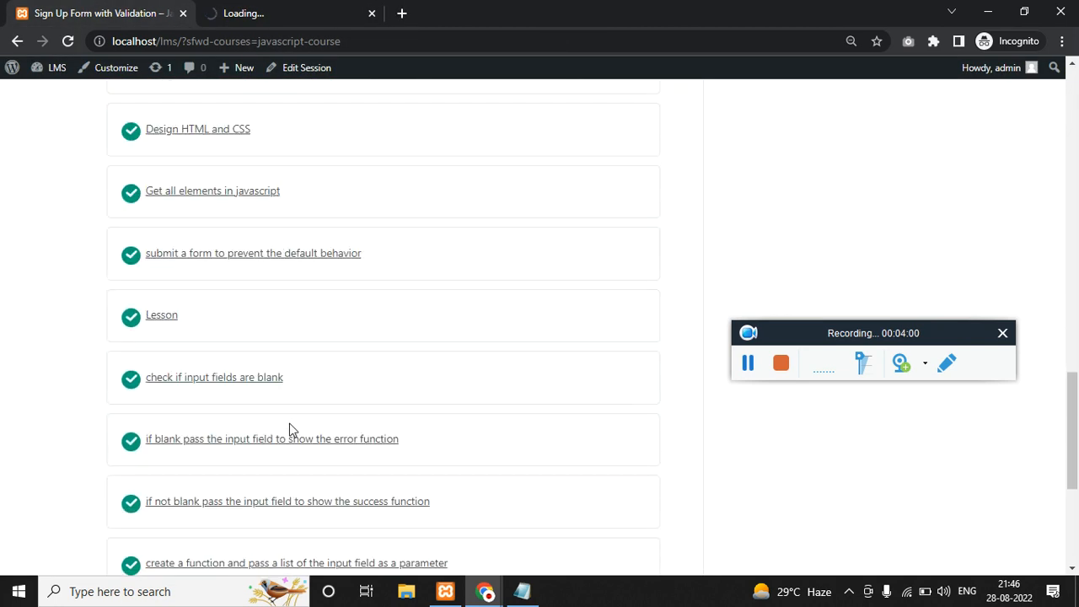
scroll(290, 429, "up", 2)
scroll(137, 329, "down", 6)
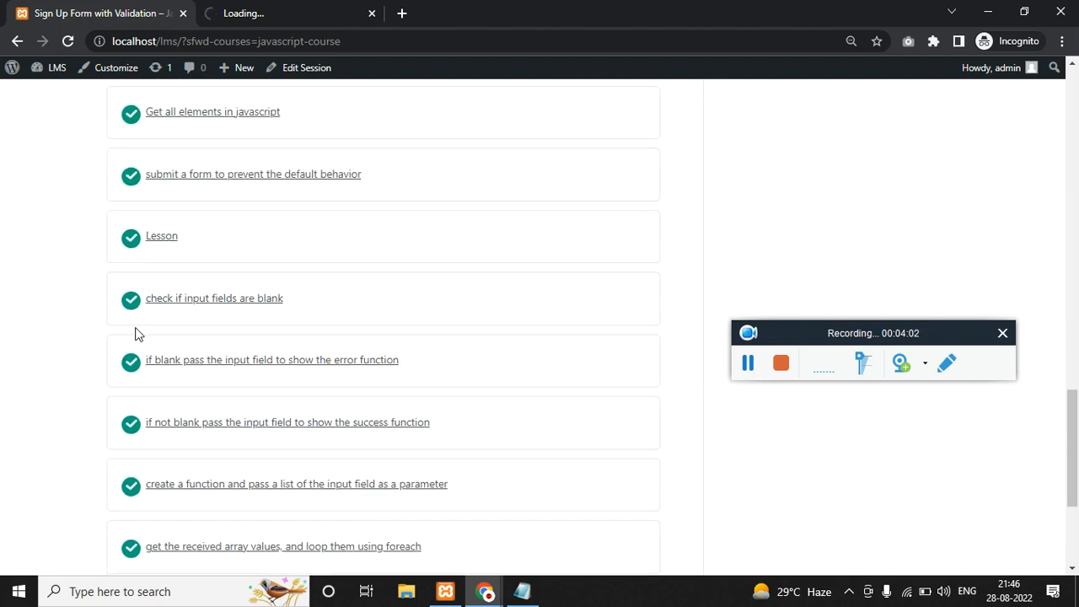
scroll(147, 371, "up", 4)
scroll(149, 376, "up", 3)
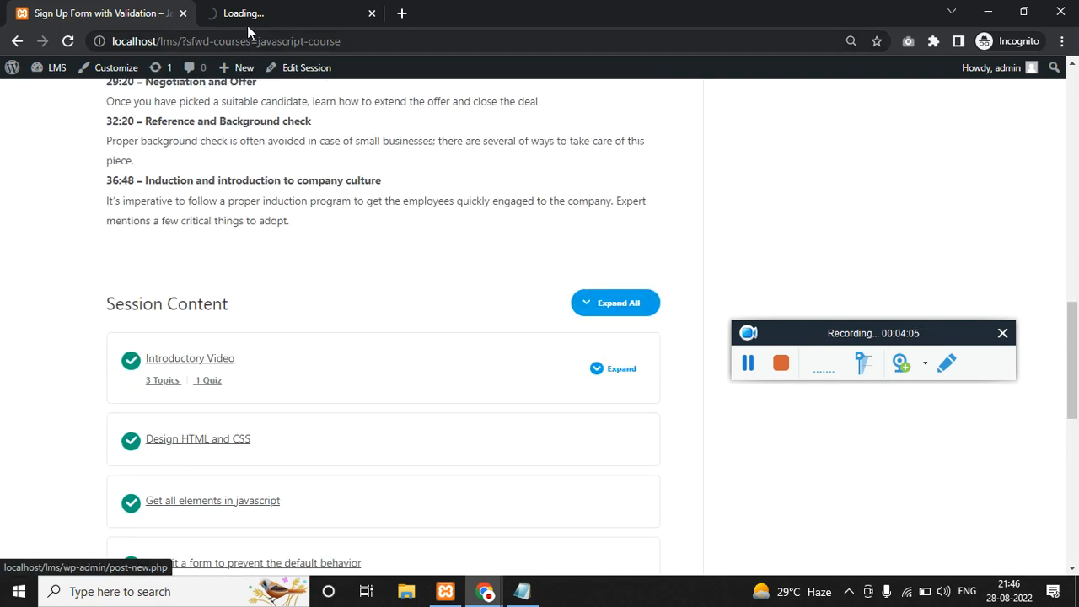
left_click(251, 13)
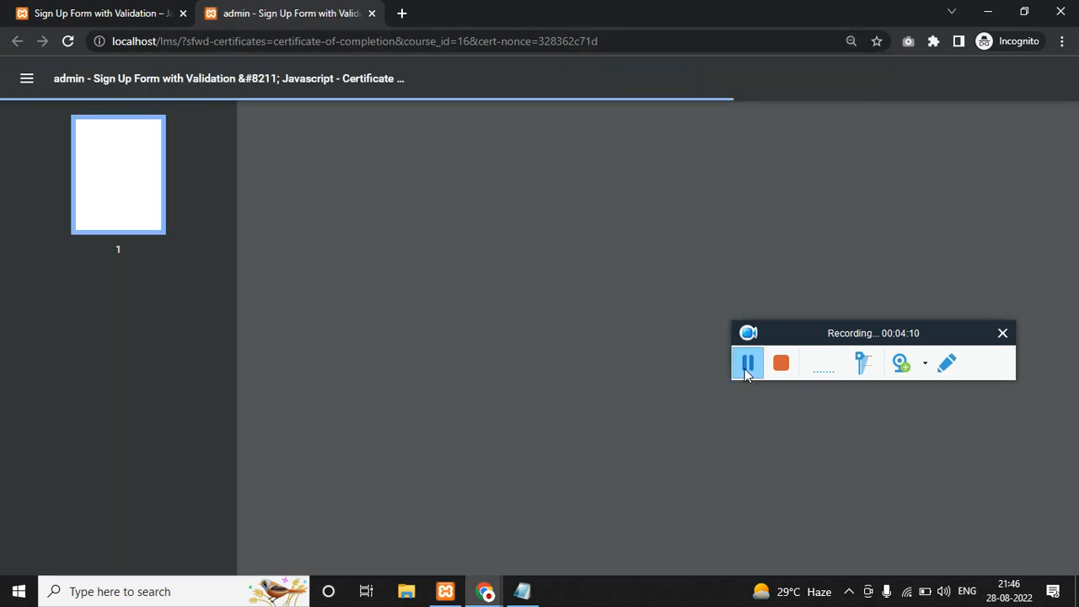
Glance at the LMS notes, then scroll through the rendered PDF certificate.
left_click(522, 591)
left_click(553, 351)
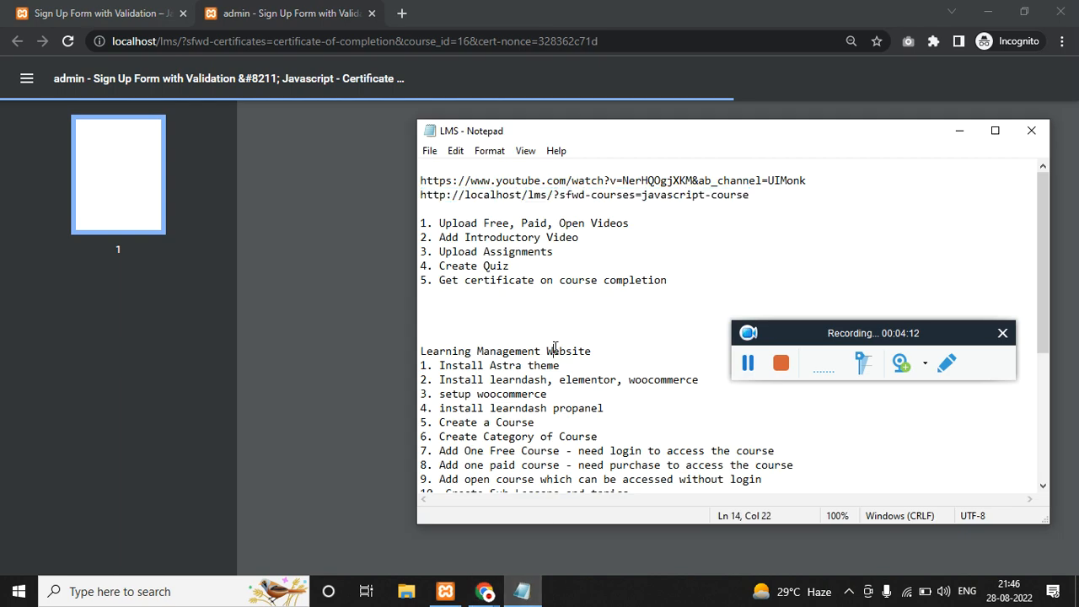
left_click(386, 348)
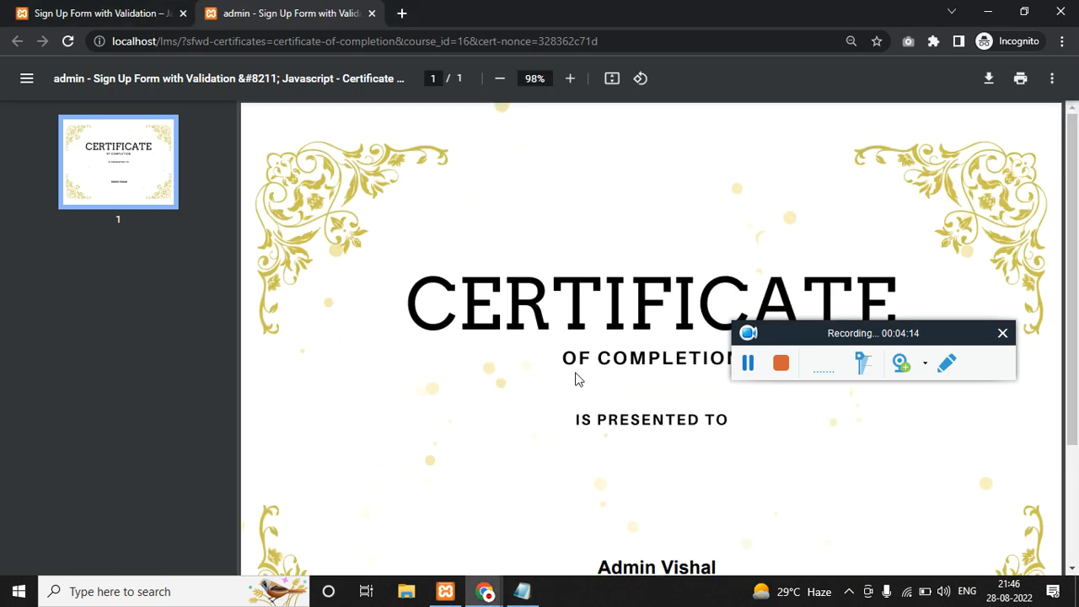
scroll(636, 386, "down", 2)
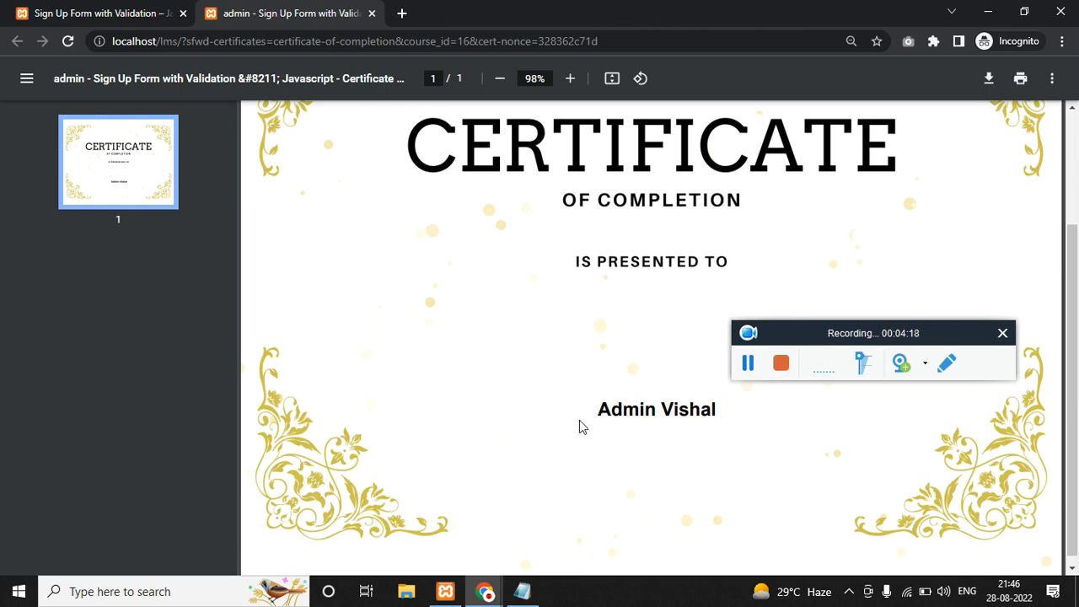
scroll(580, 427, "up", 2)
Return to the course page tab and bring the LMS notes forward, highlighting the first feature.
left_click(96, 10)
key("alt+Tab")
left_click(495, 309)
left_click_drag(444, 223, 633, 224)
Highlight the Free/Open Videos, Add Introductory Video and Upload Assignments feature items.
left_click(613, 255)
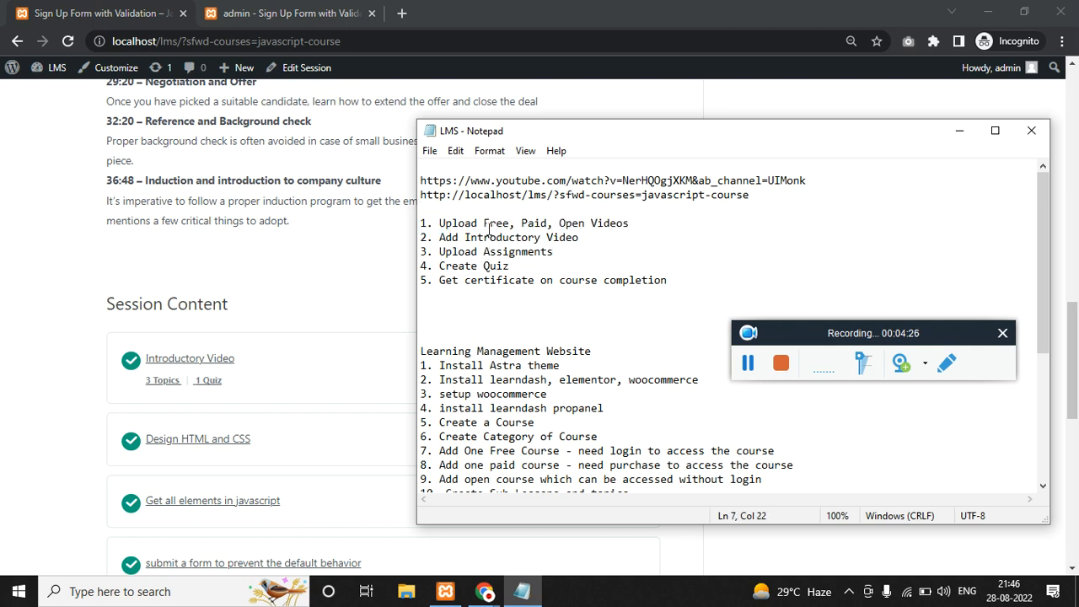
left_click_drag(421, 224, 624, 222)
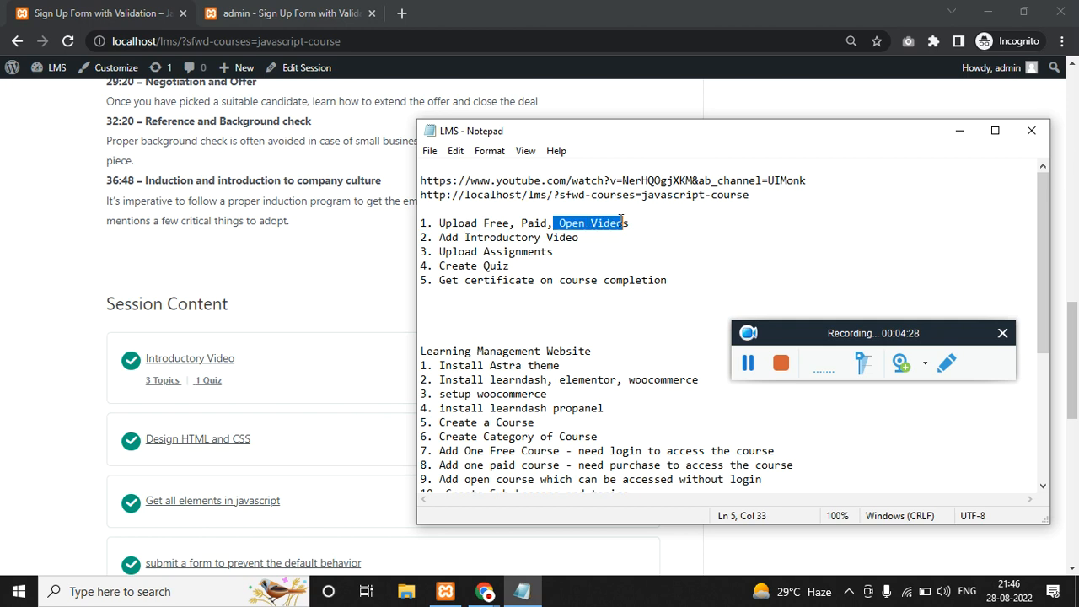
left_click(593, 256)
left_click_drag(477, 222, 631, 221)
left_click_drag(561, 275, 554, 274)
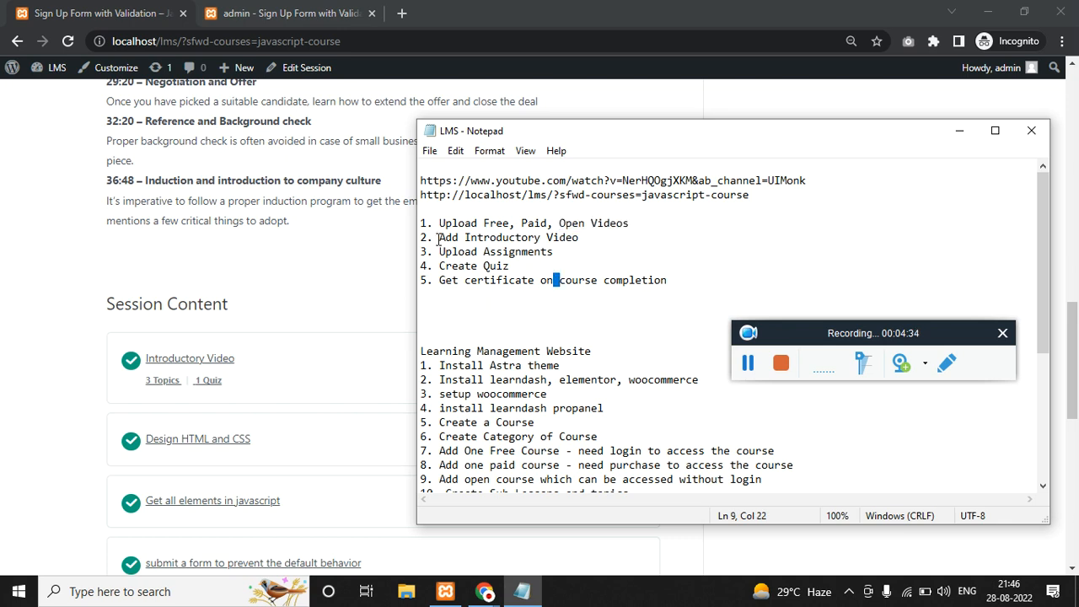
left_click_drag(438, 241, 587, 240)
left_click_drag(439, 252, 573, 255)
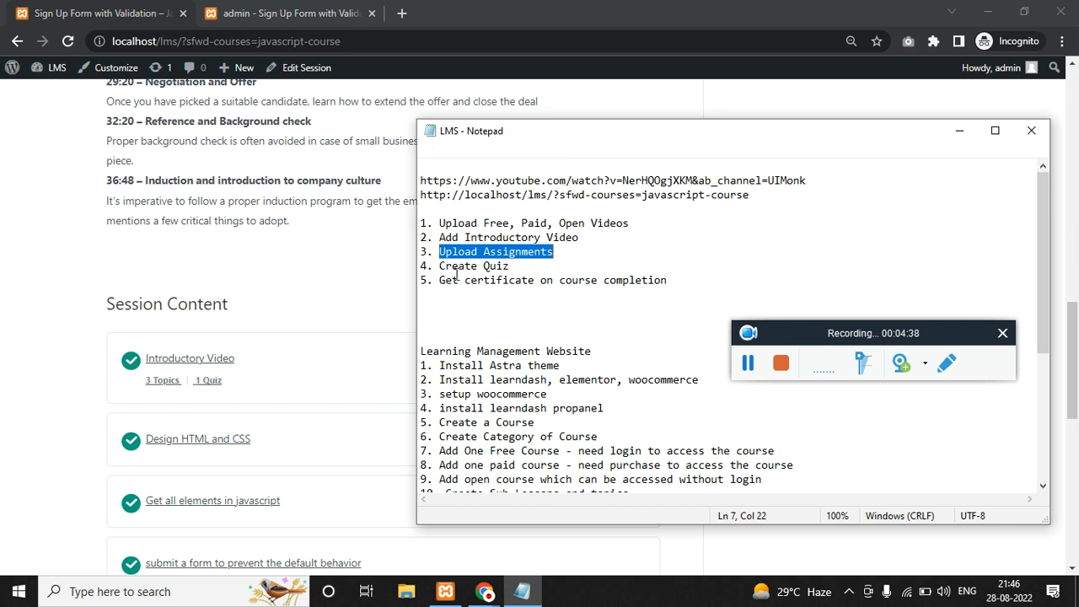
Compare with the course's Materials section, then highlight the Create Quiz and certificate items.
key("alt+Tab")
scroll(296, 296, "up", 8)
left_click(257, 302)
key("alt+Tab")
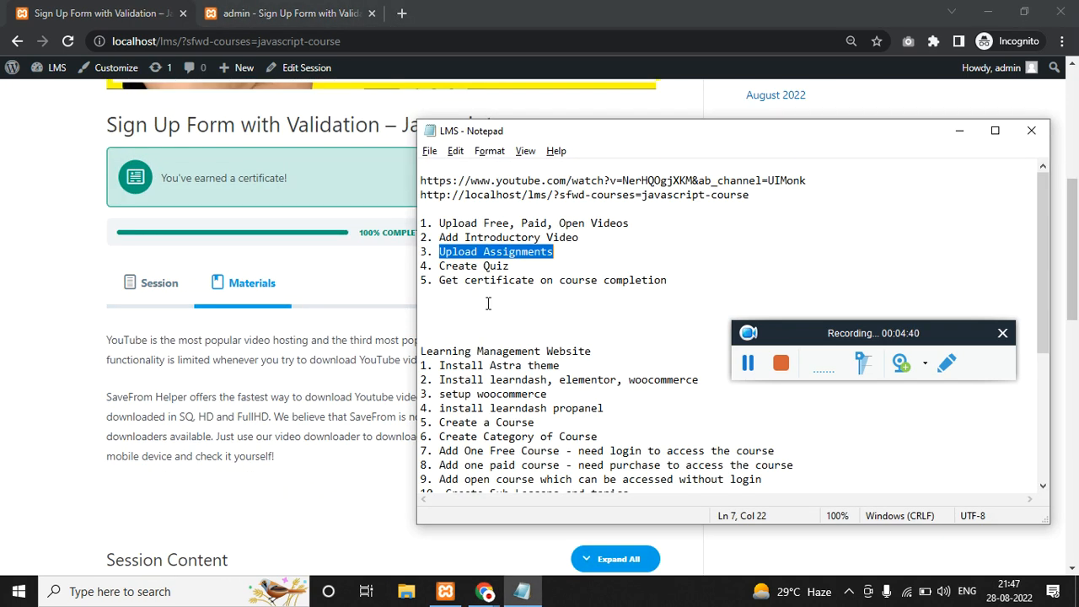
left_click_drag(439, 263, 512, 263)
key("alt+Tab")
key("alt+Tab")
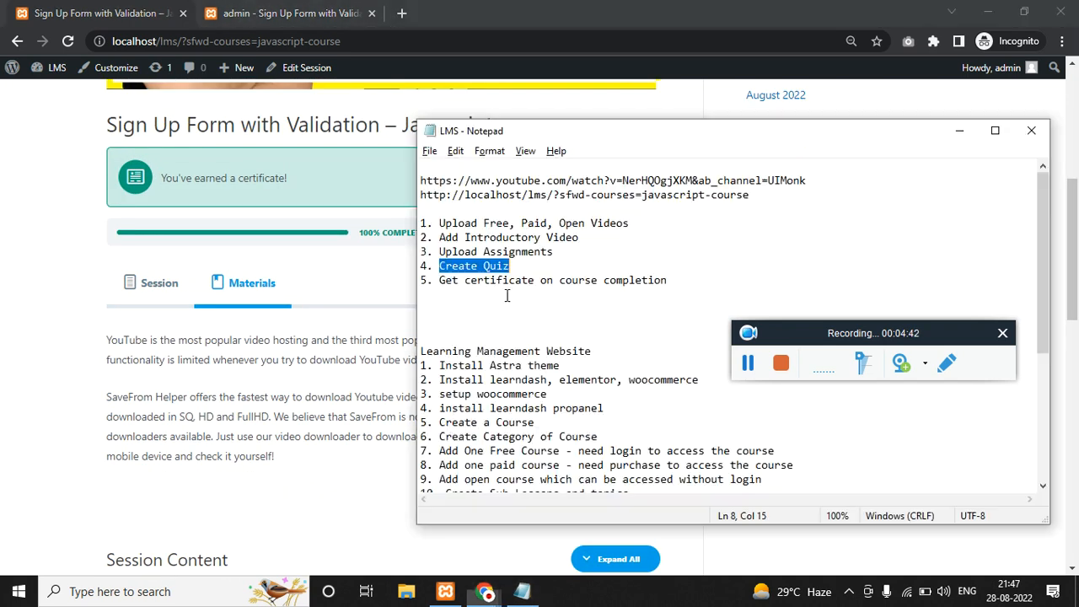
left_click(502, 300)
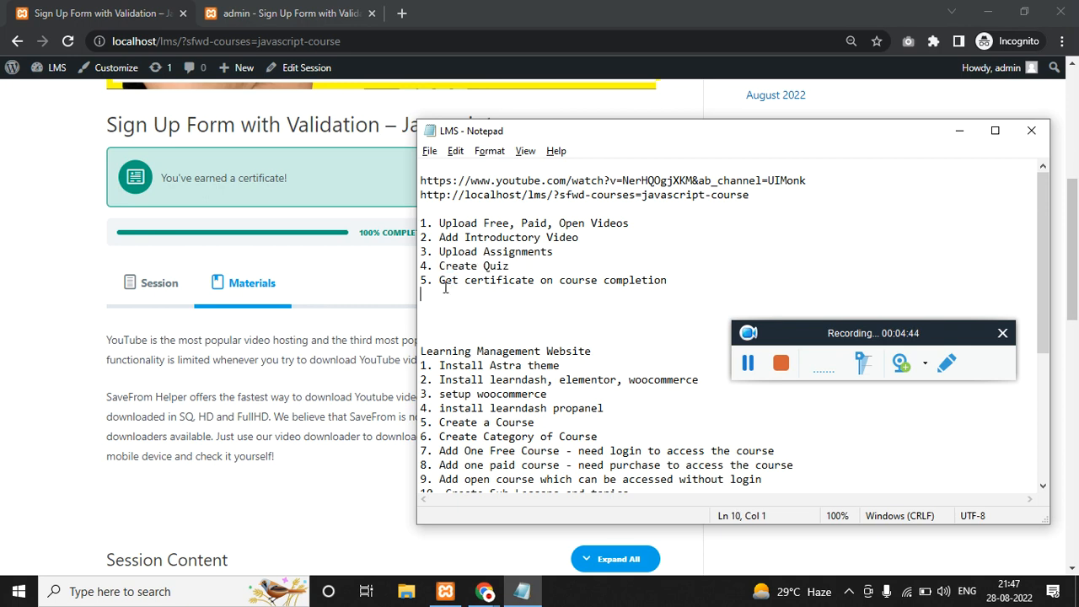
left_click_drag(442, 280, 659, 275)
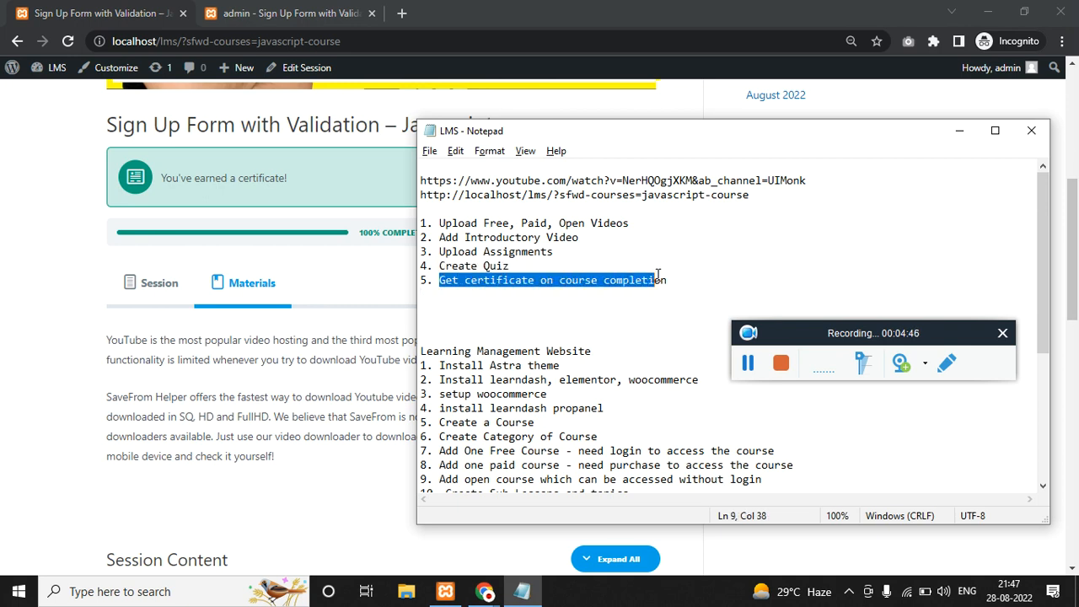
Select all five course feature items in the notes together.
left_click(444, 321)
left_click(688, 280)
left_click_drag(541, 252, 432, 222)
left_click(683, 280)
left_click_drag(683, 280, 391, 224)
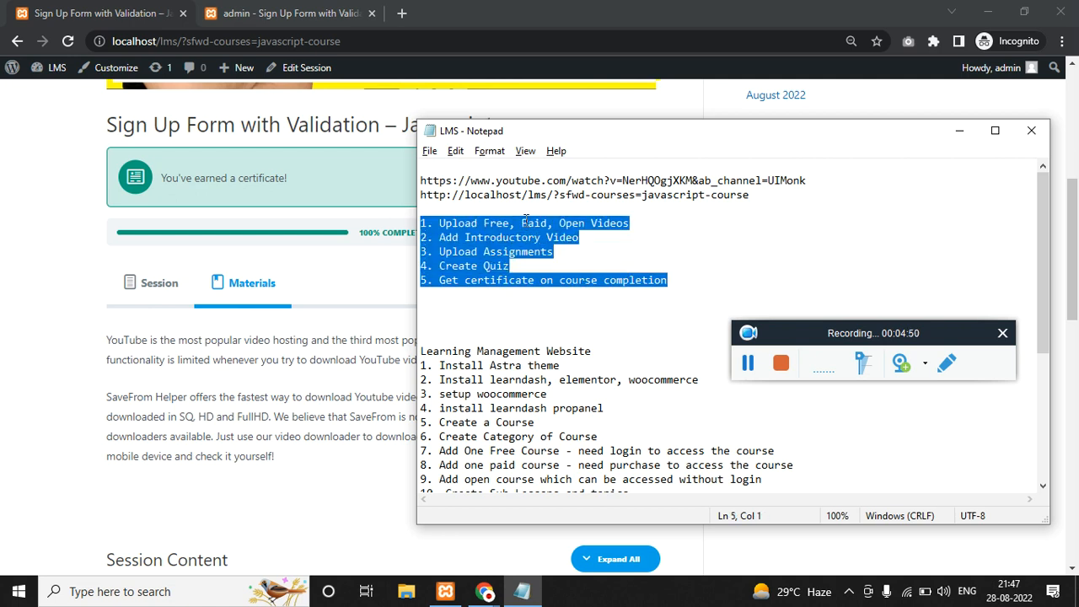
left_click(522, 322)
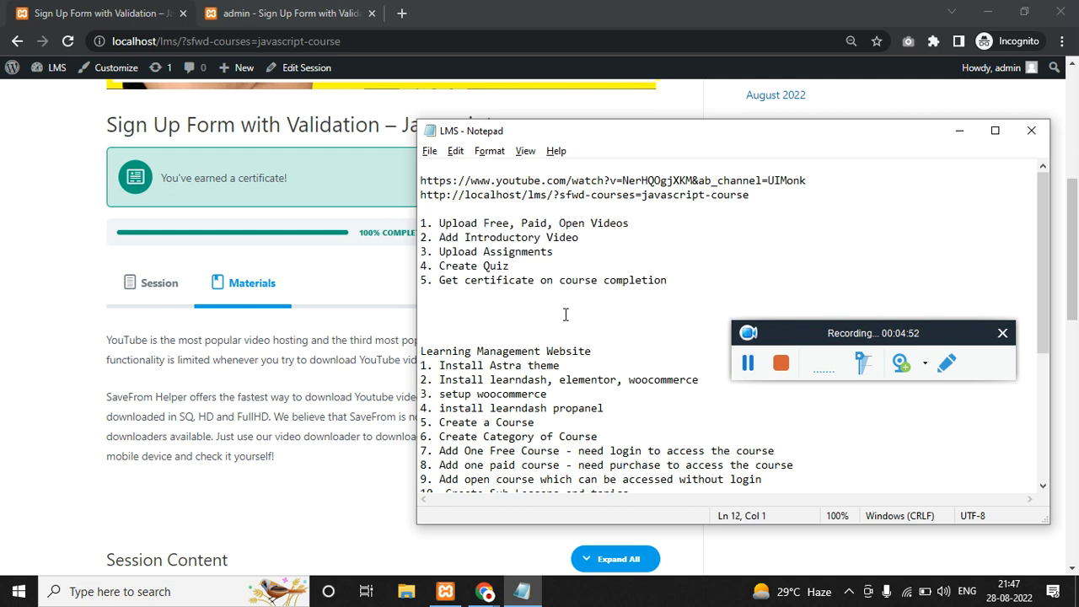
Highlight the 'Install Astra theme' step of the website plan, then leave the notes.
left_click_drag(581, 363, 434, 366)
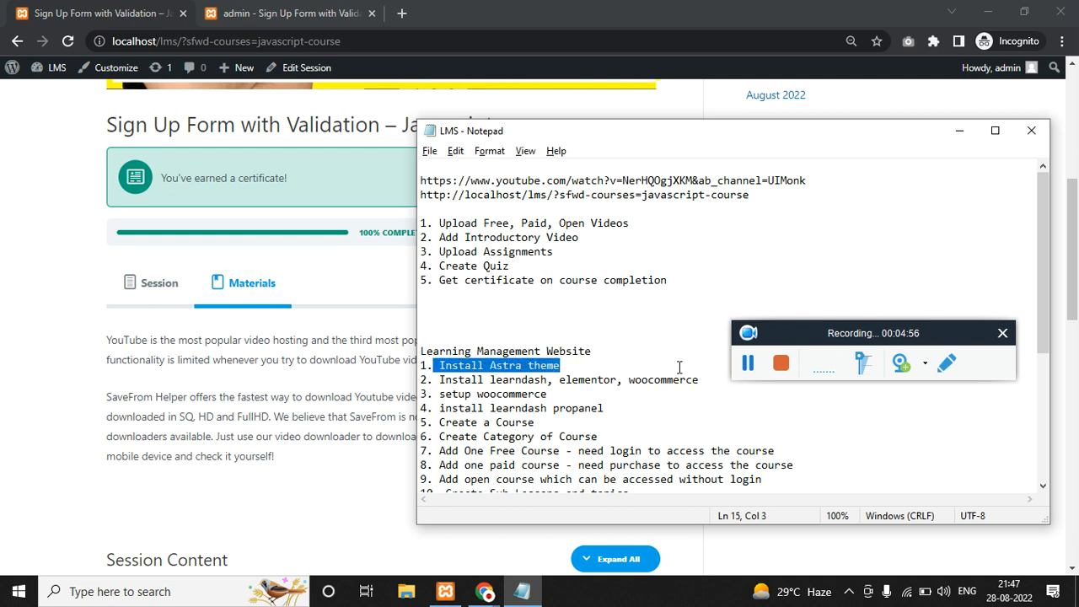
left_click(749, 366)
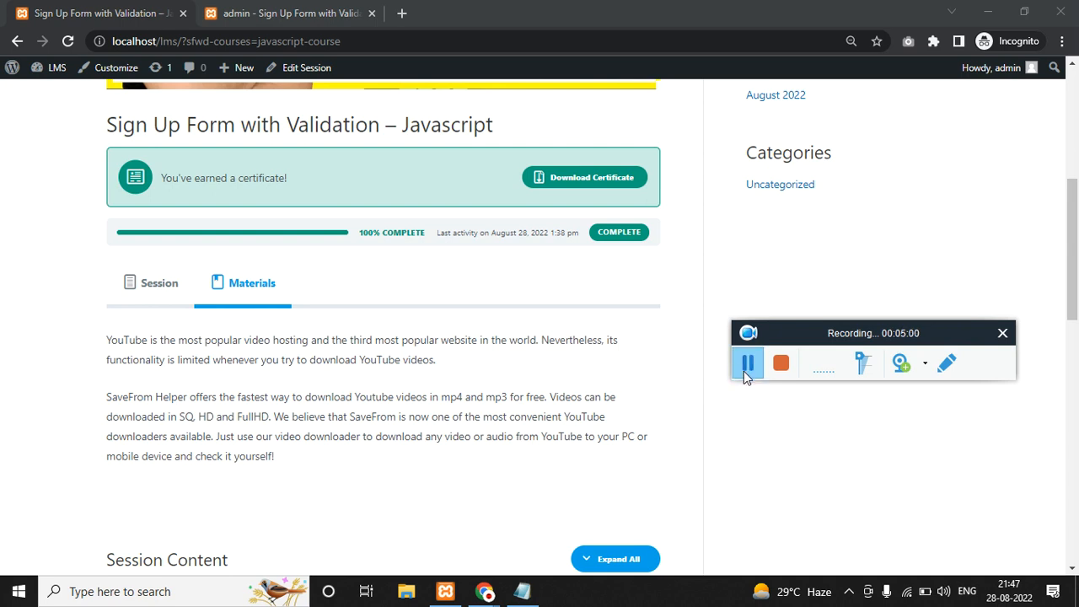
left_click(746, 376)
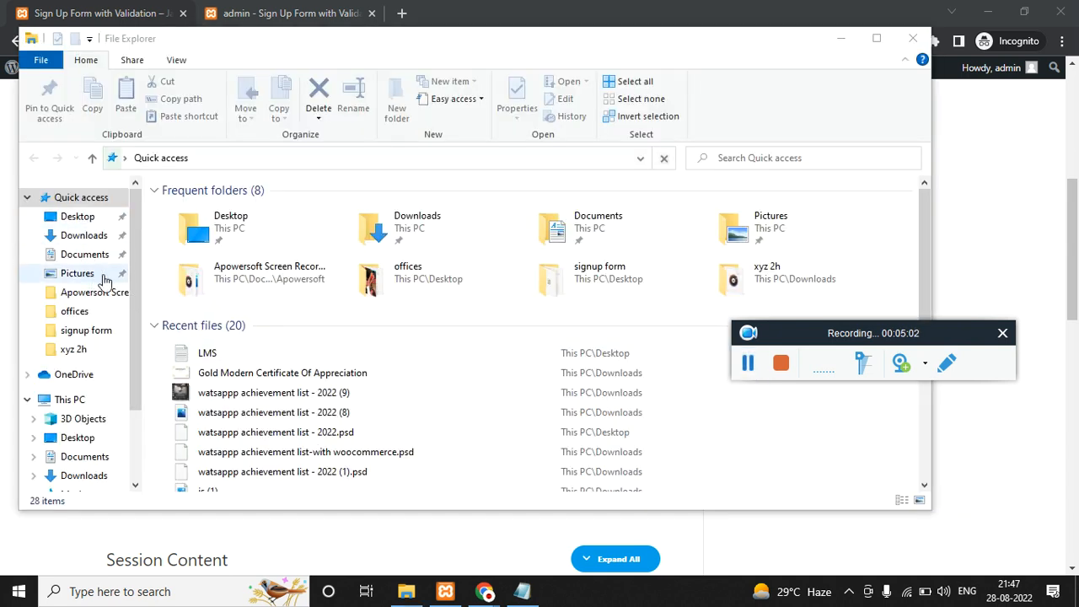
Browse to Local Disk (C:) > xampp > htdocs, checking the wordpress-6.0 folder and zip archive.
left_click_drag(134, 391, 142, 455)
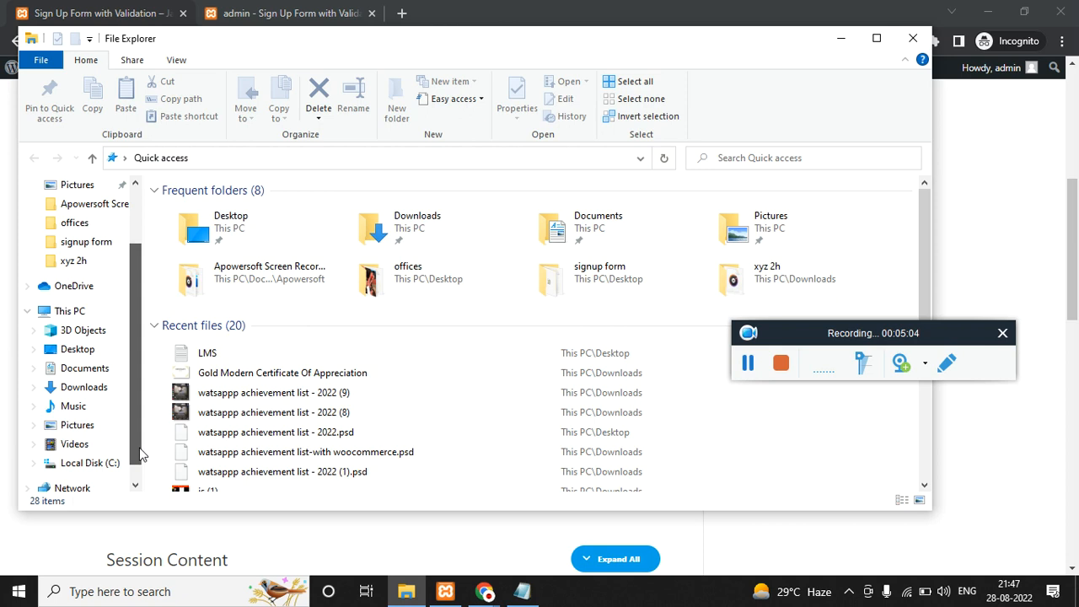
left_click(102, 463)
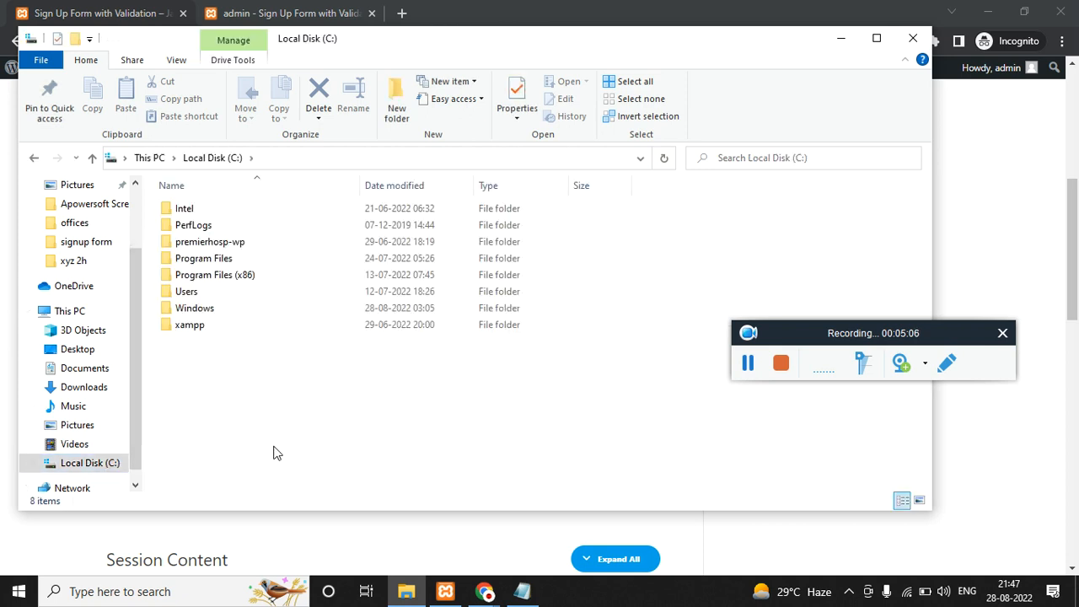
double_click(203, 327)
key("h")
key("Return")
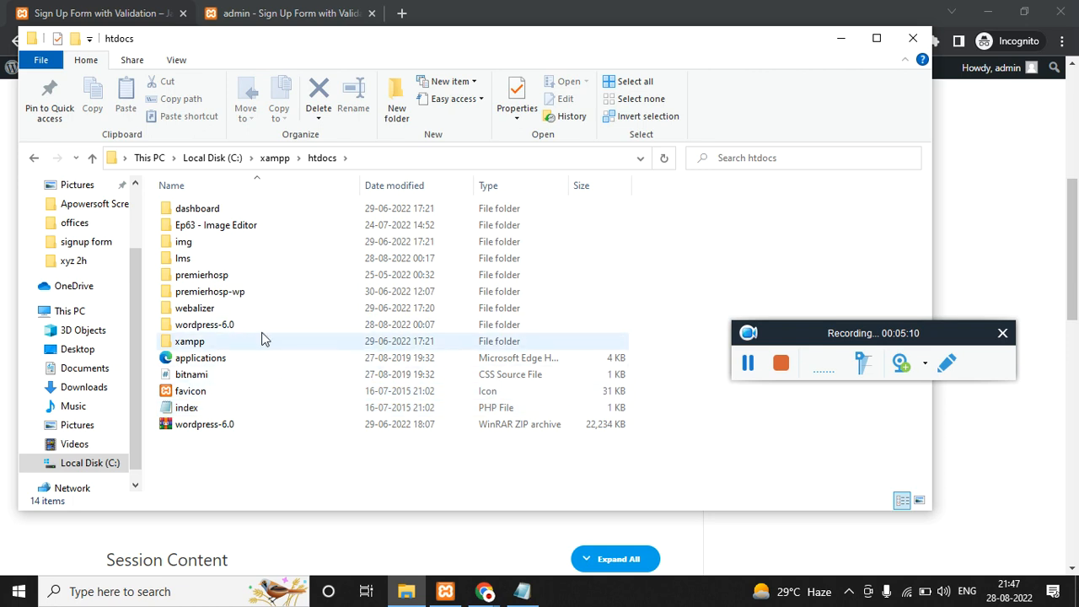
double_click(219, 326)
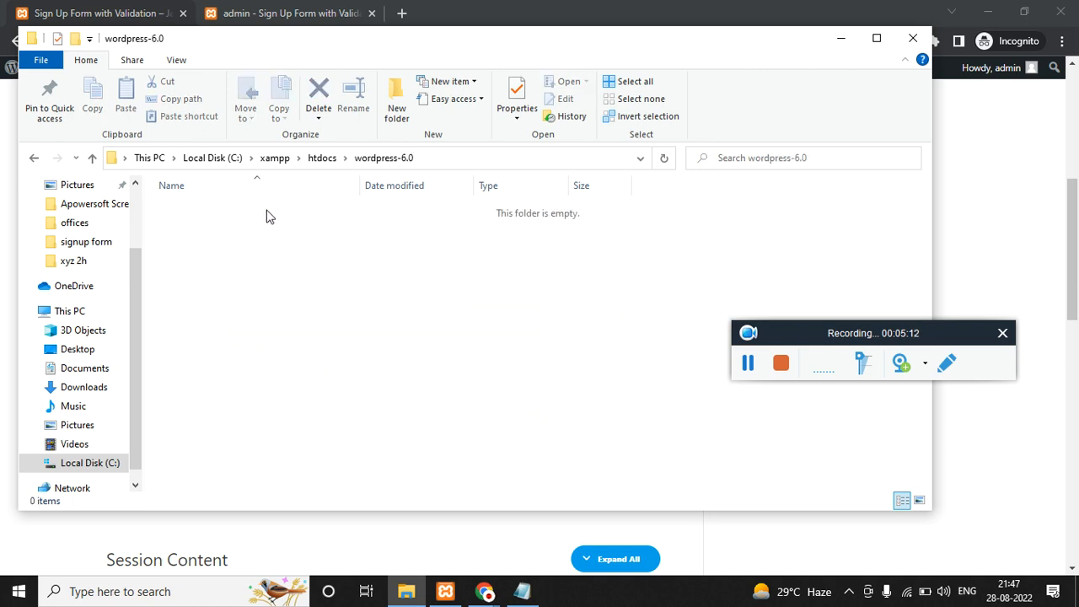
left_click(322, 157)
key("w")
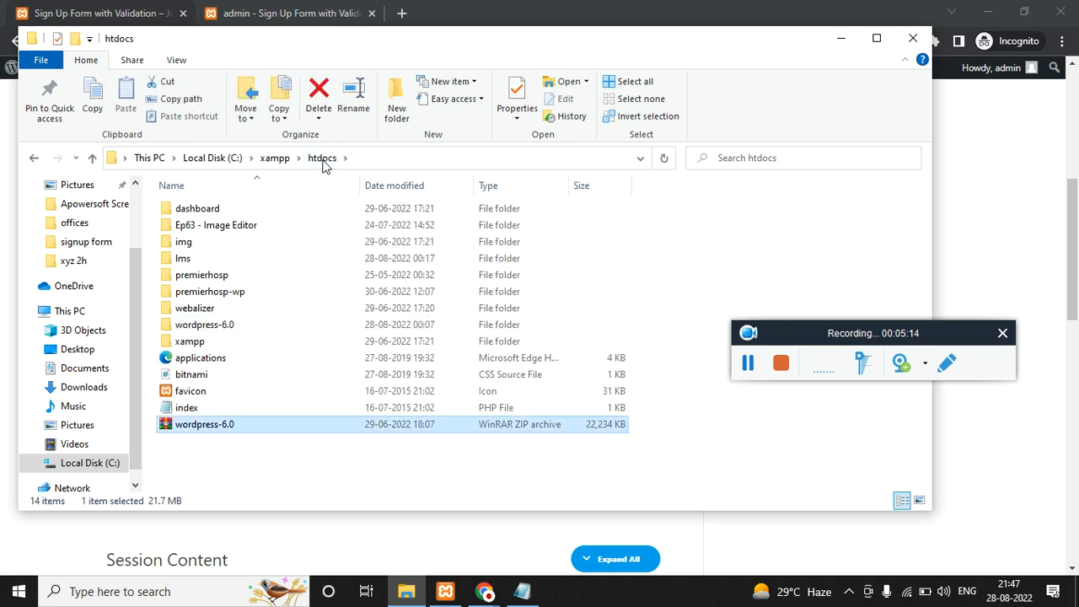
key("w")
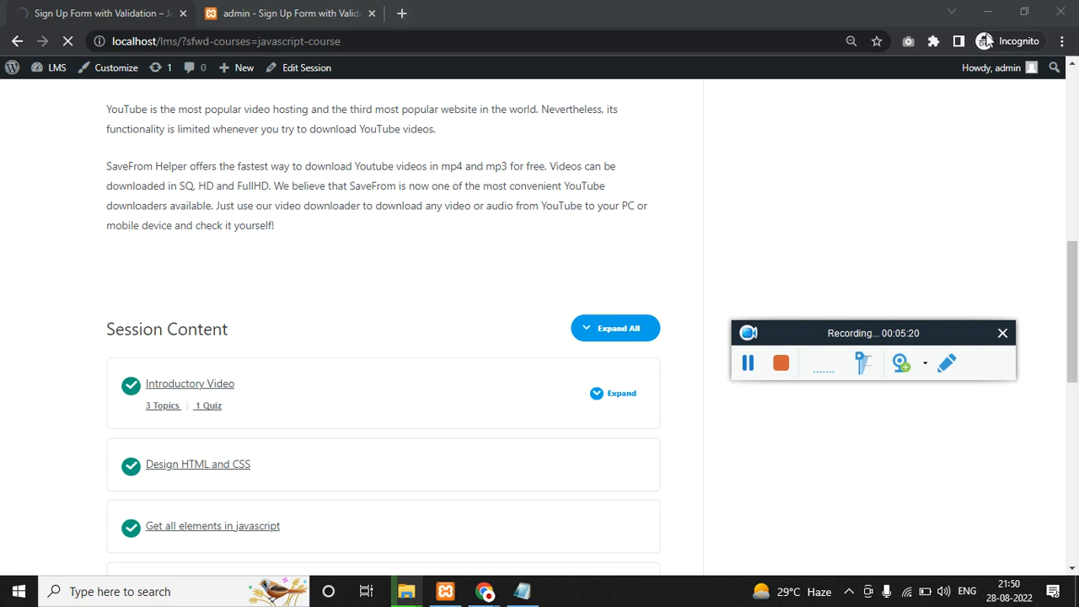
Close File Explorer and bring the Design HTML and CSS browser window forward.
left_click(987, 12)
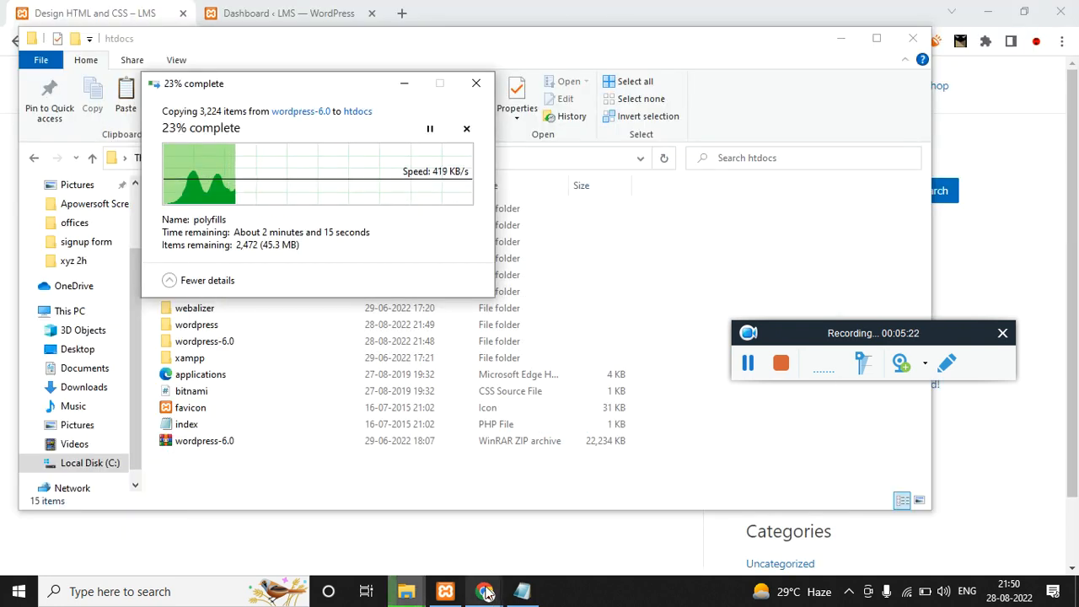
mouse_move(485, 592)
left_click(434, 544)
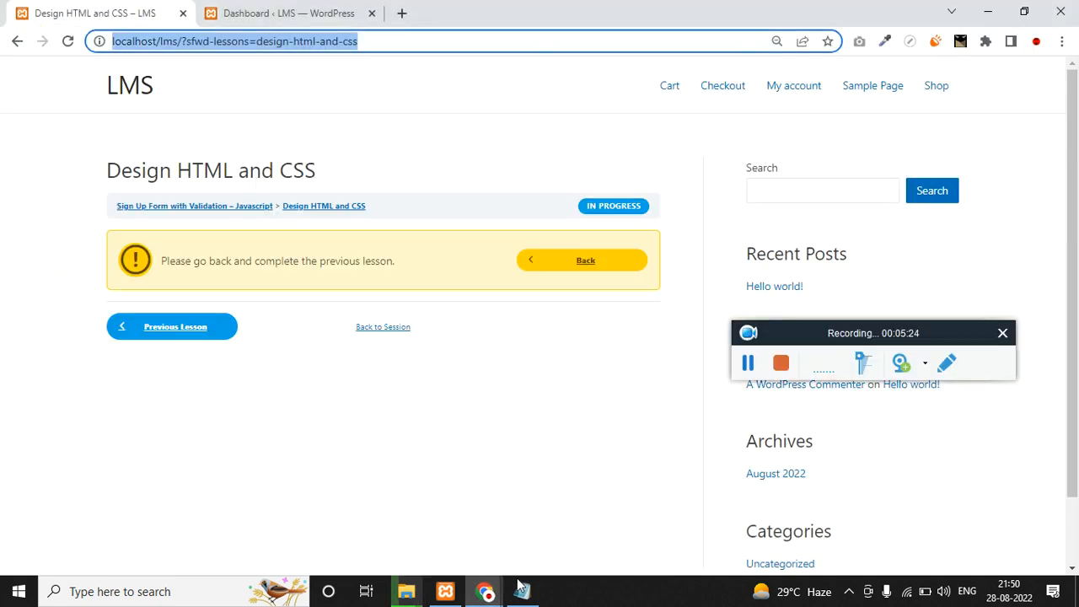
Open localhost/phpmyadmin in a new browser tab, correcting the mistyped address.
left_click(401, 13)
type("LOCAlhost/PHPMYADMIN")
key("Return")
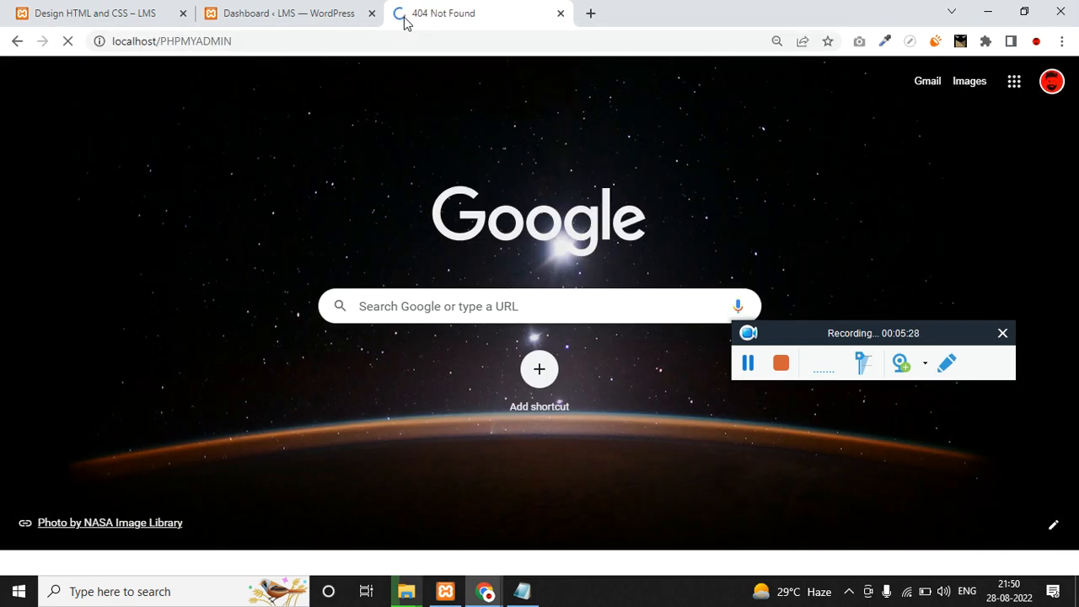
double_click(231, 42)
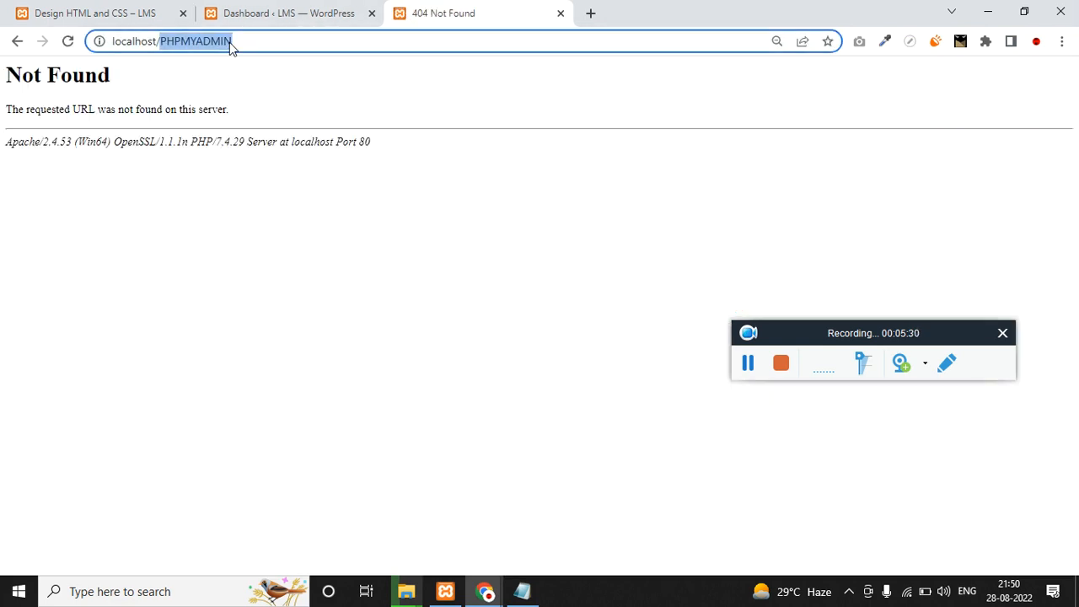
type("phpmyadmin")
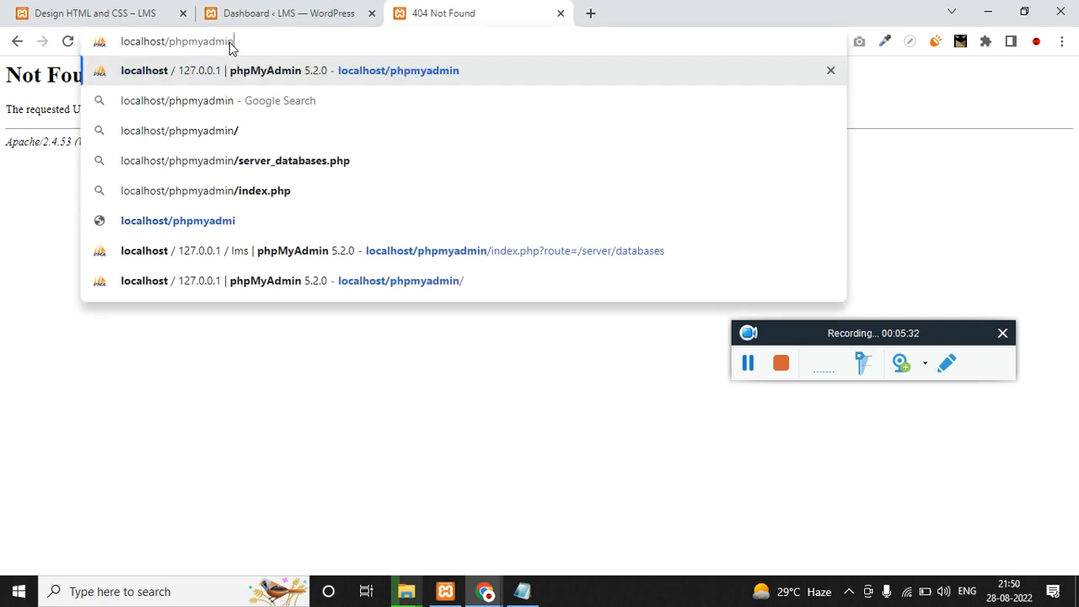
key("Return")
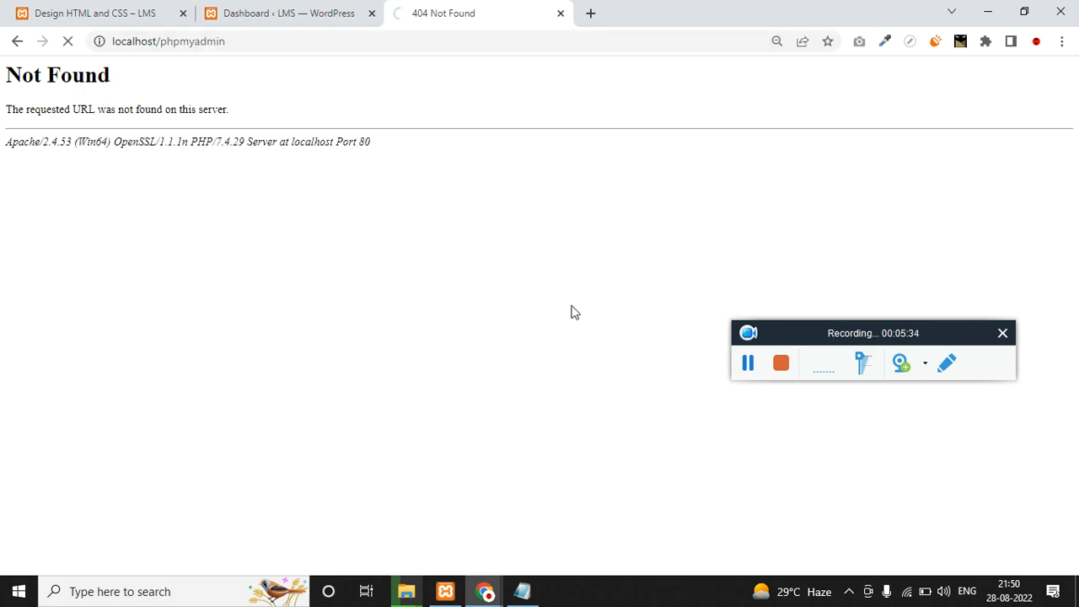
left_click(748, 364)
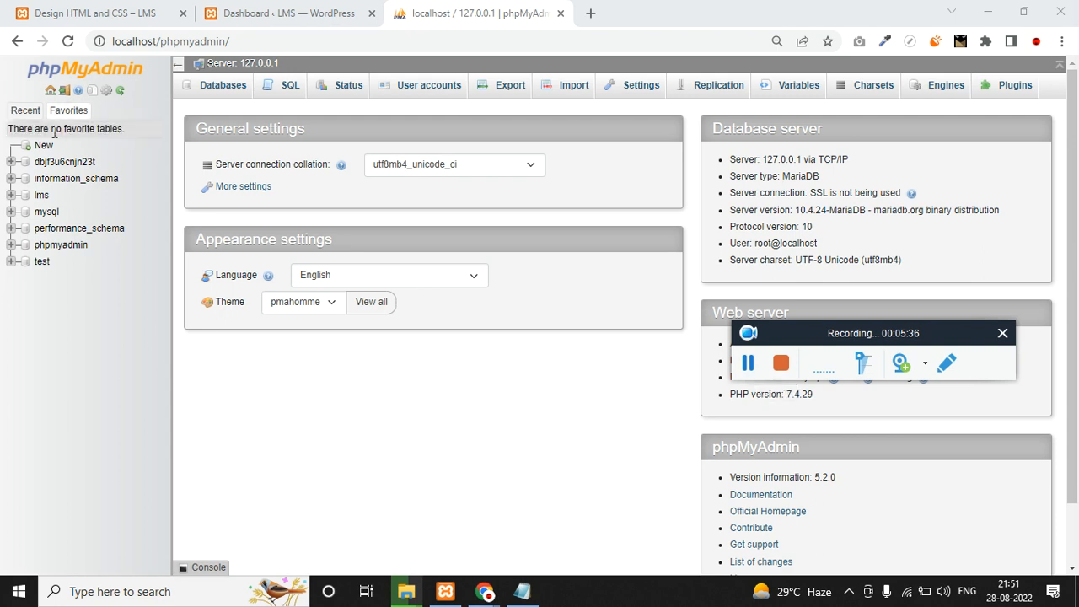
Create a new phpMyAdmin database named LMS2, then return to the htdocs folder window.
left_click(44, 147)
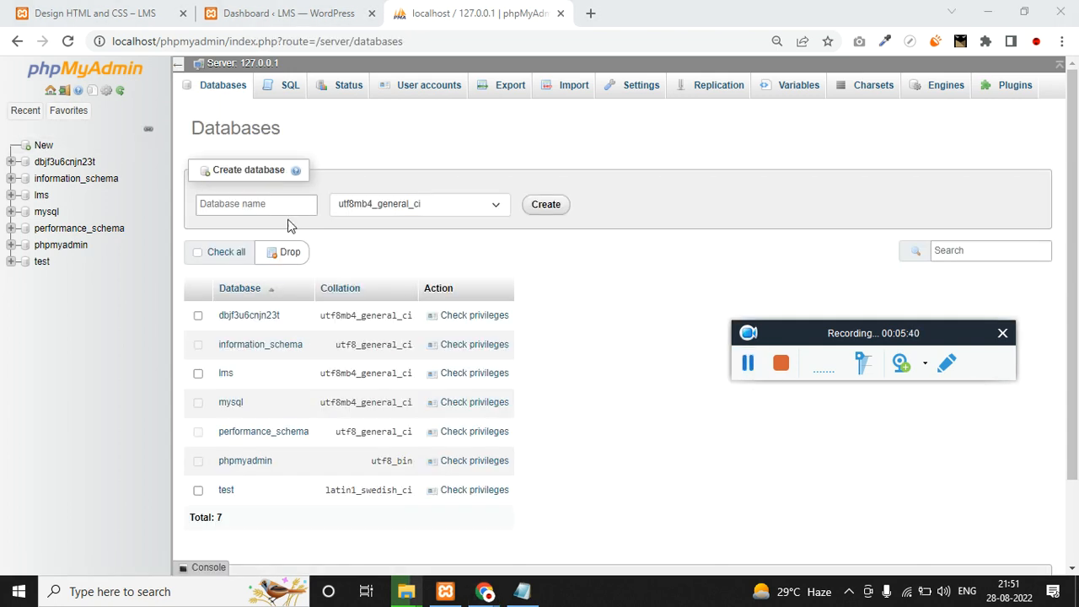
left_click(278, 210)
type("LMS2")
double_click(279, 213)
left_click(536, 212)
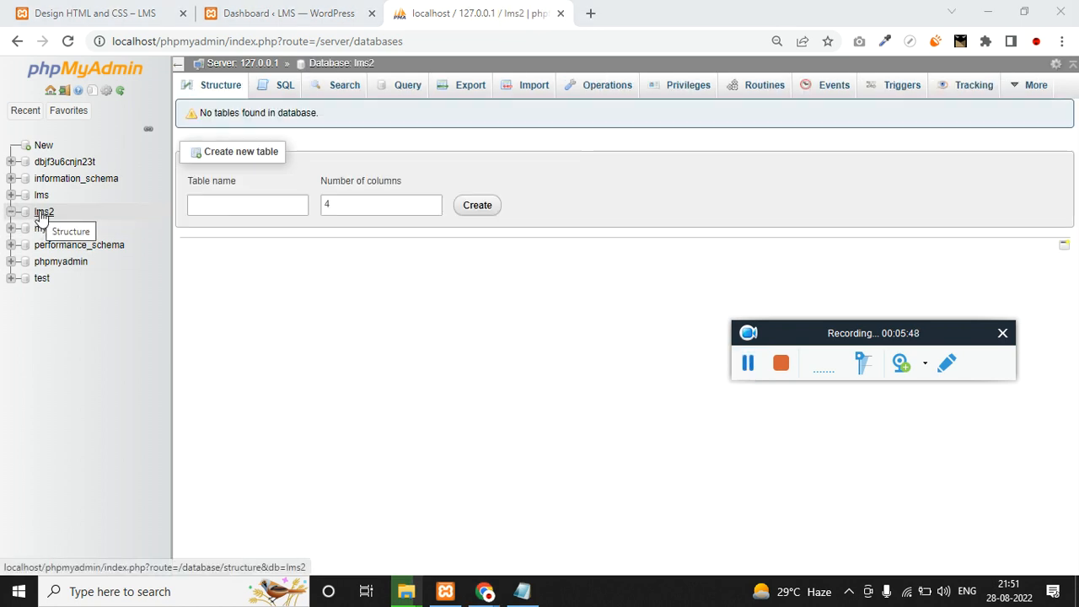
mouse_move(424, 595)
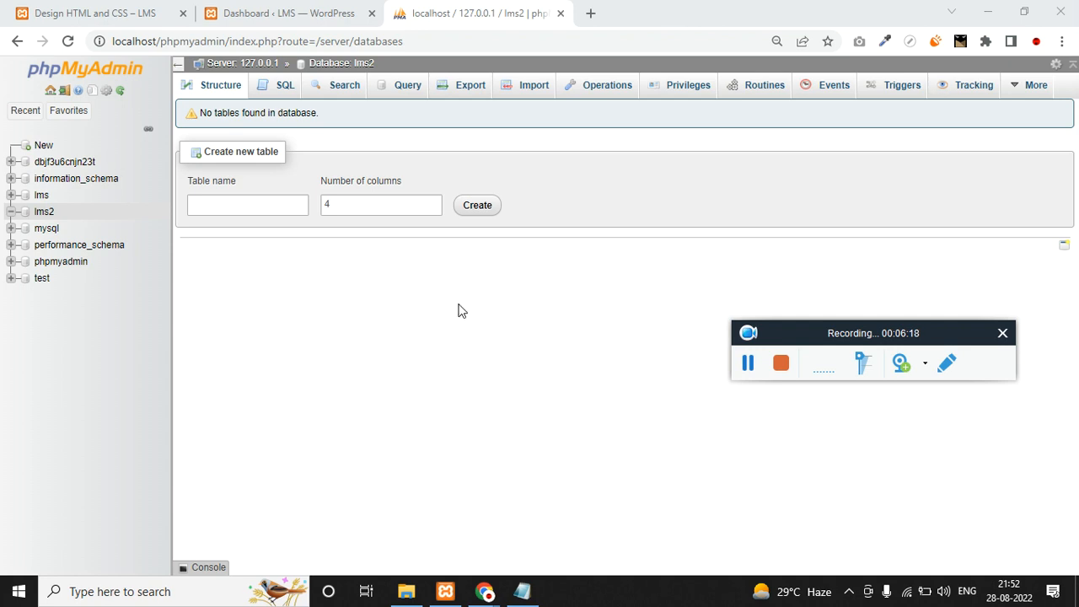
left_click(407, 591)
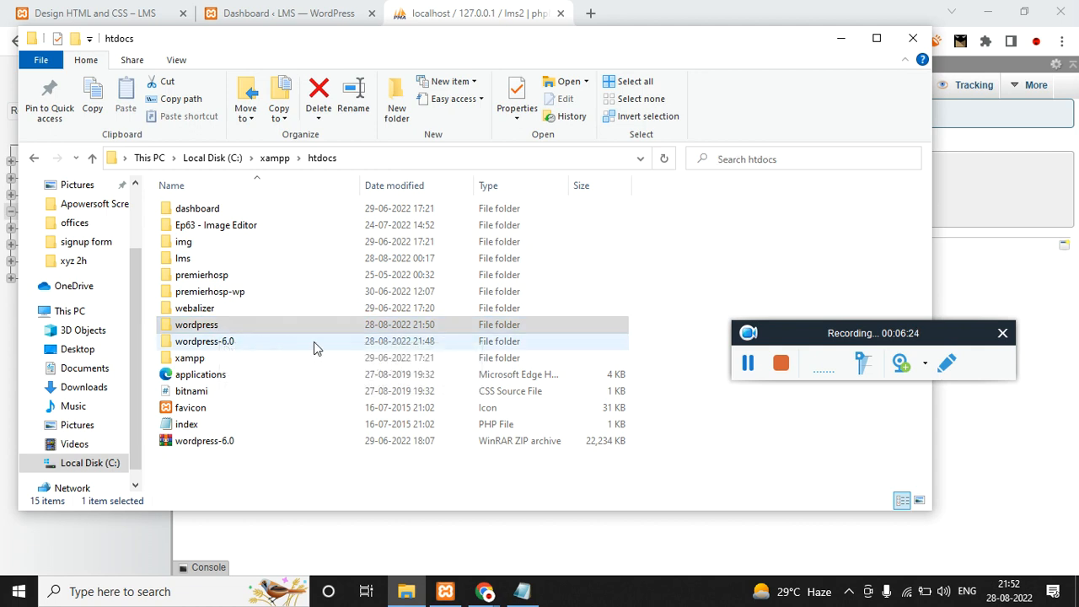
Rename the wordpress folder in htdocs to LMS2.
left_click(215, 325)
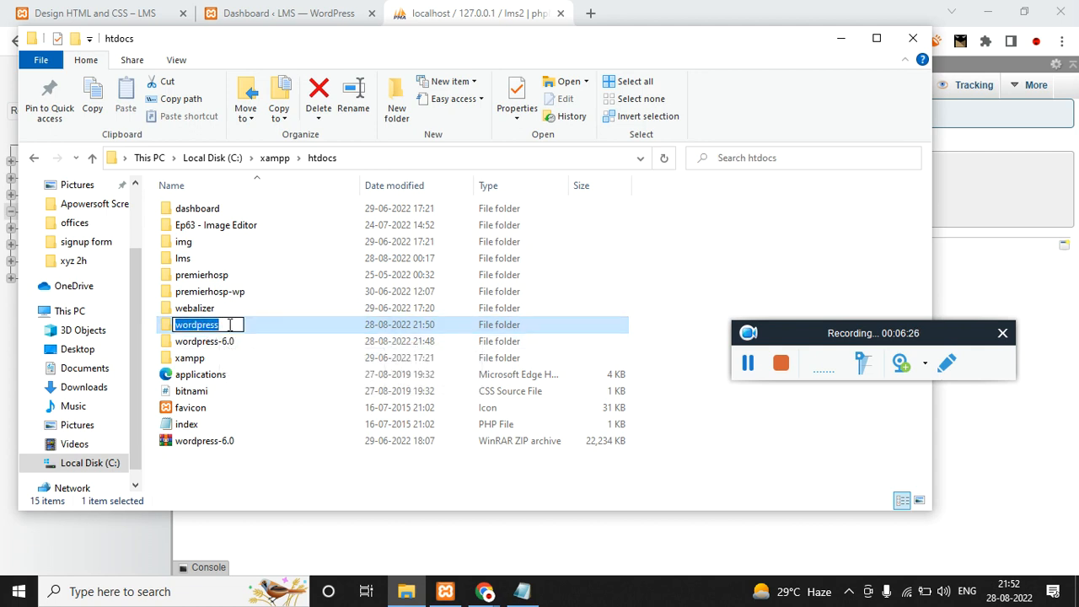
type("LMS2")
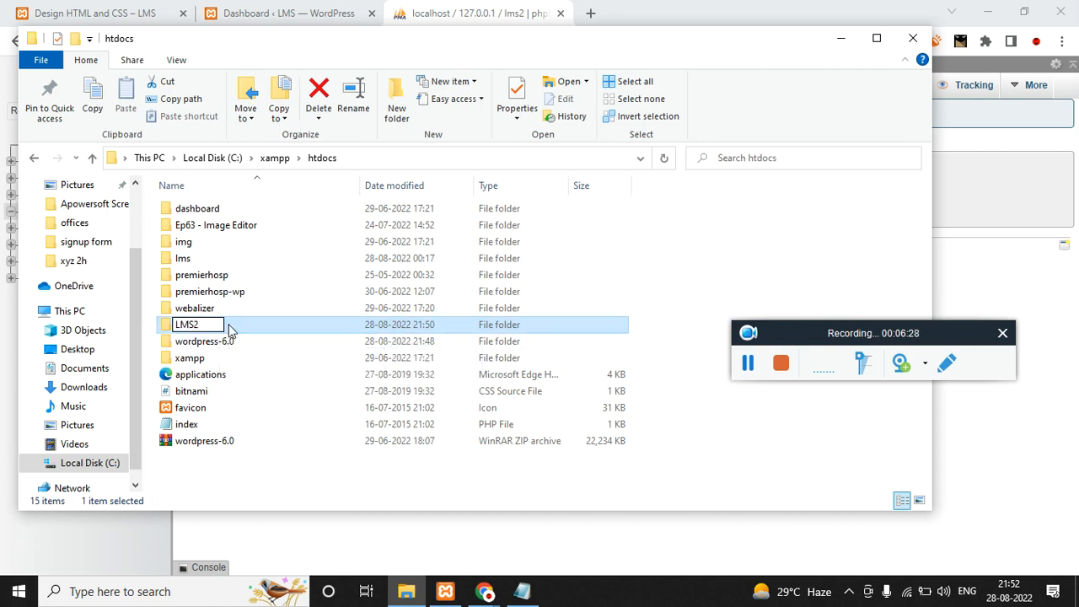
left_click(278, 362)
Change the phpMyAdmin tab's address to localhost/LMS2 and load it.
left_click(329, 12)
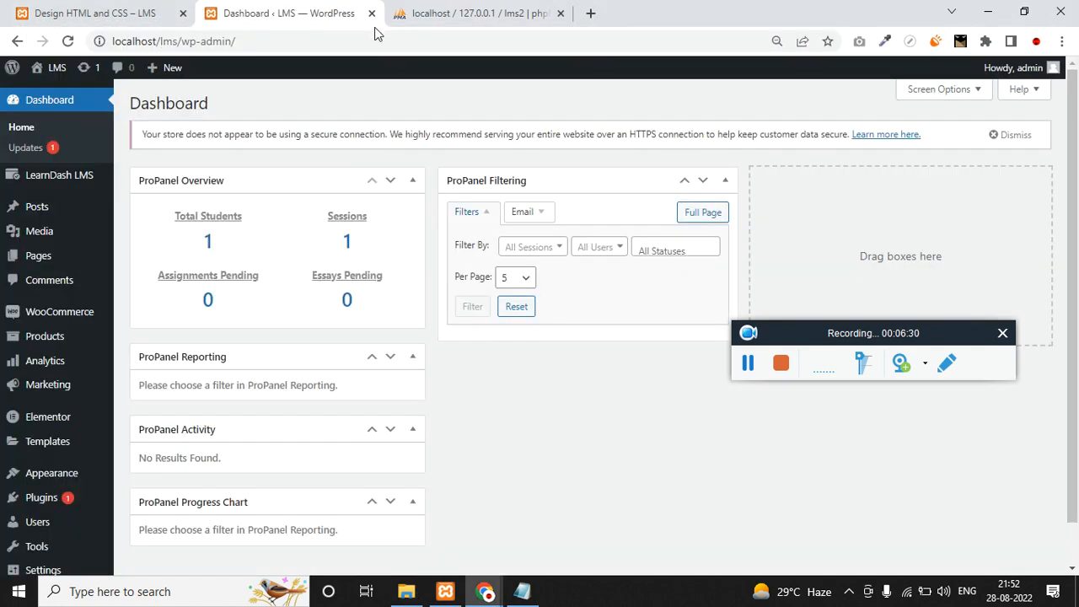
left_click(455, 13)
left_click(434, 36)
left_click(433, 35)
key("ctrl+shift+Left")
key("ctrl+shift+Left")
key("ctrl+shift+Left")
key("ctrl+shift+Left")
key("ctrl+shift+Left")
type("LMS2")
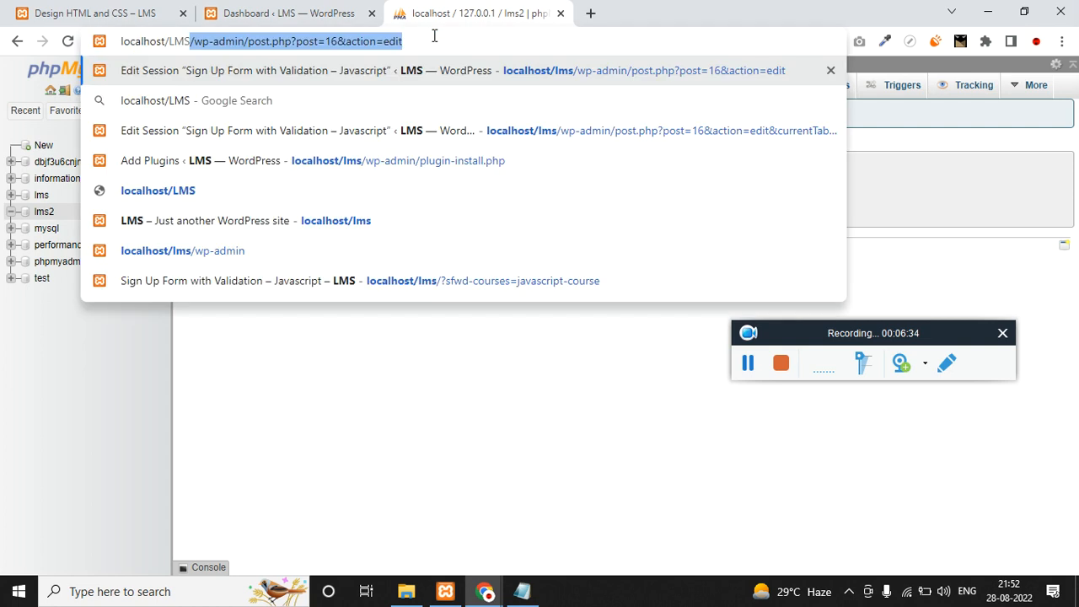
key("Return")
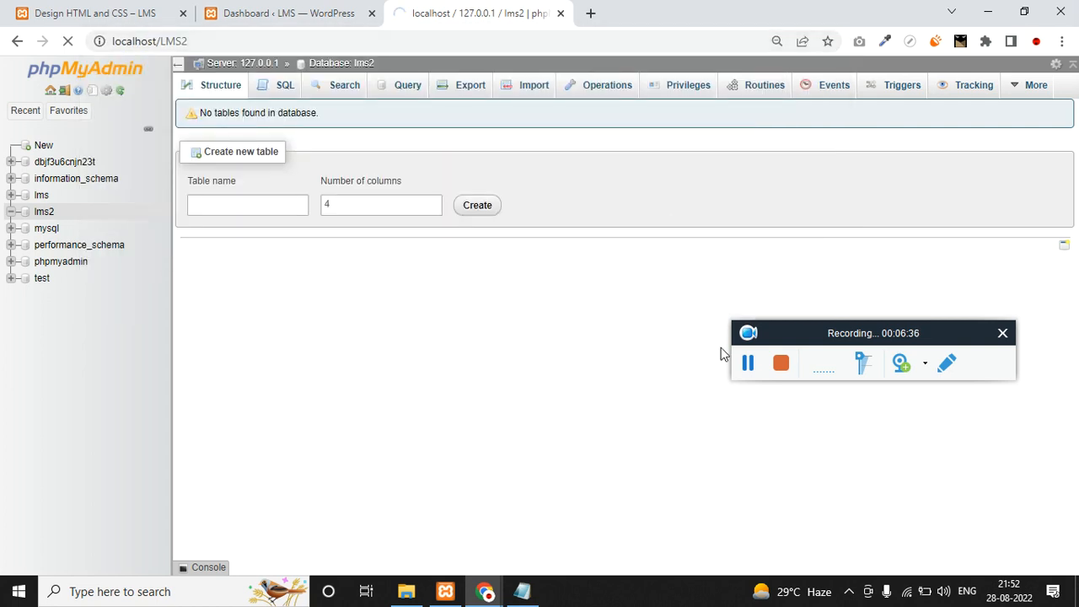
left_click(752, 364)
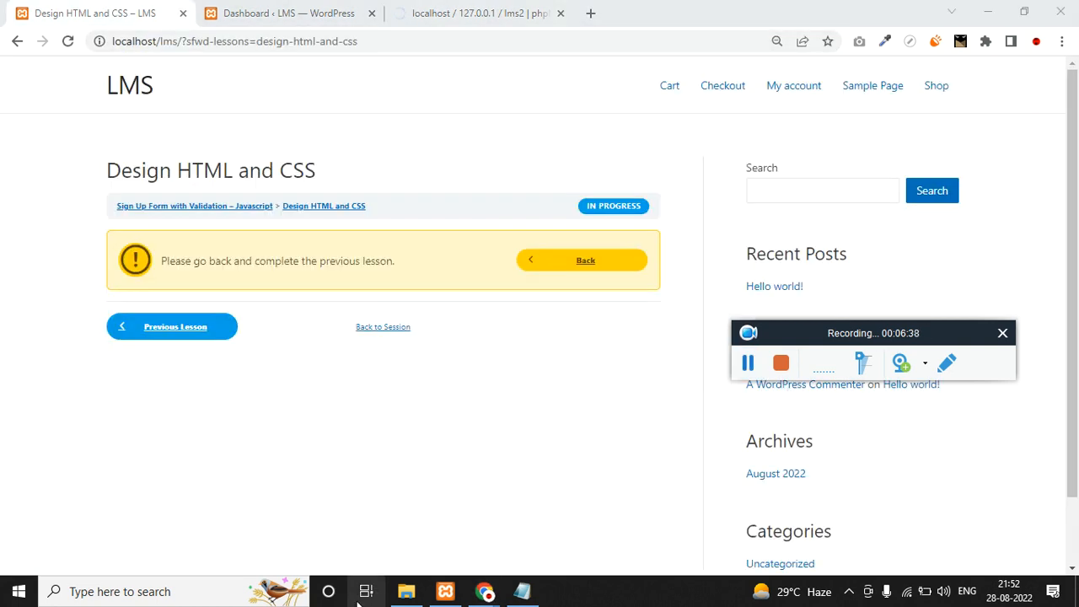
In the incognito window, browse the course page and expand the Introductory Video lesson.
left_click(480, 593)
left_click(555, 559)
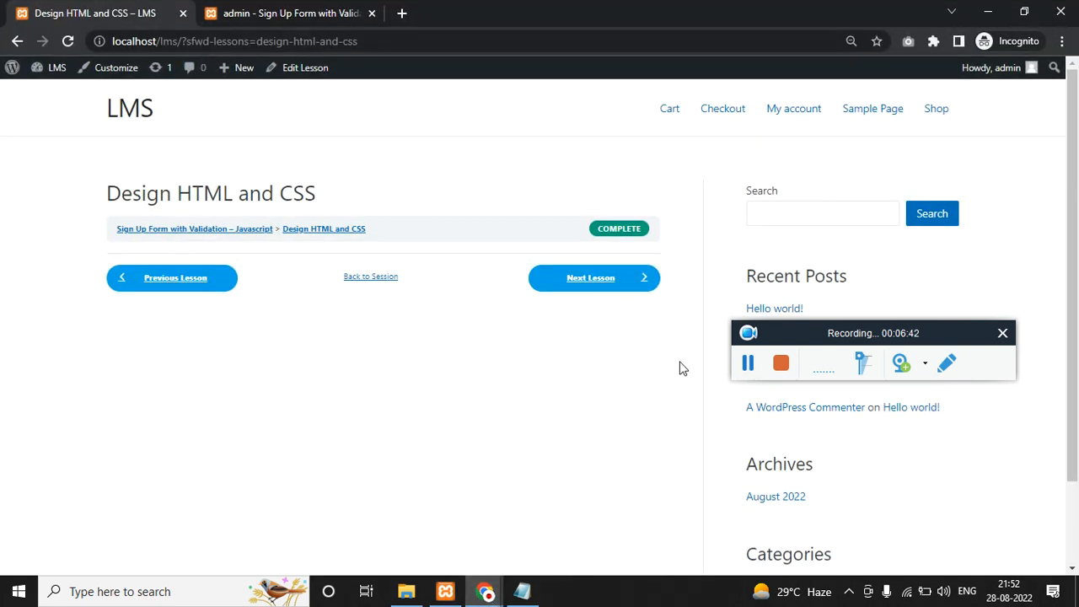
left_click(749, 364)
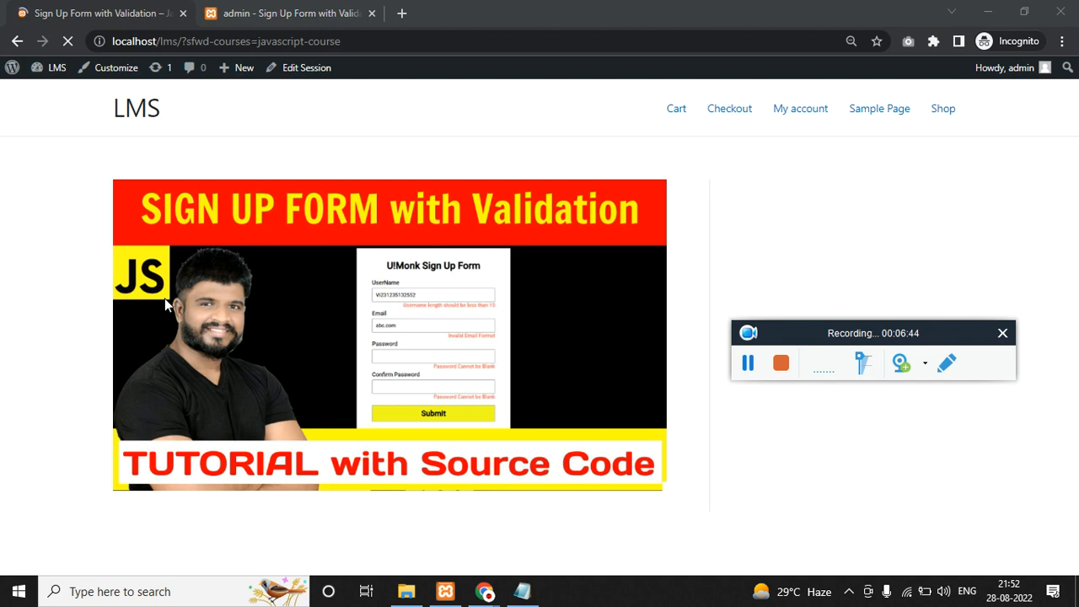
scroll(166, 299, "down", 5)
scroll(171, 305, "down", 10)
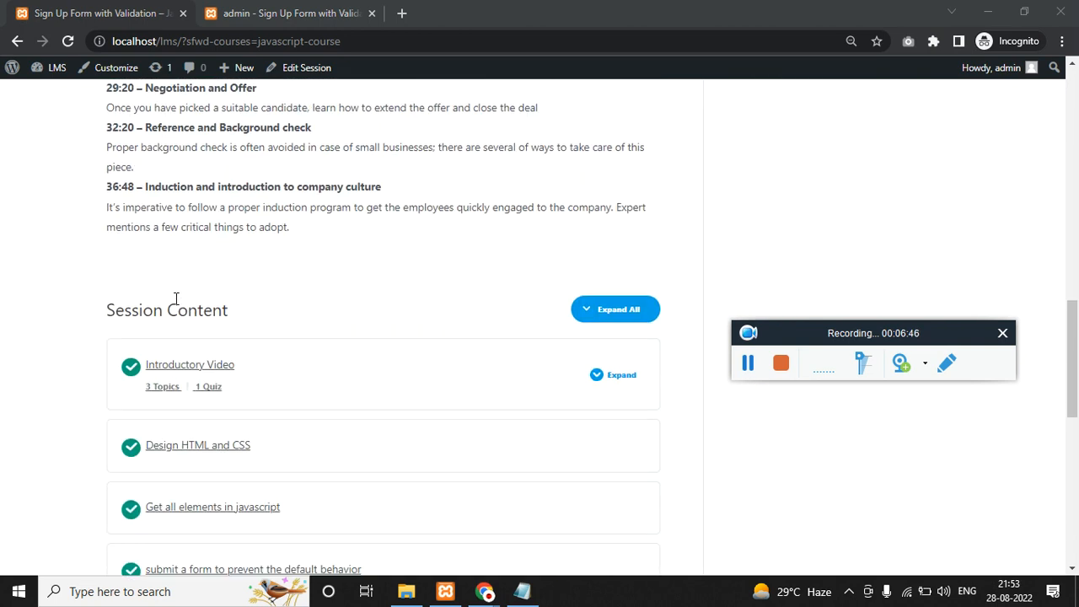
scroll(116, 361, "up", 2)
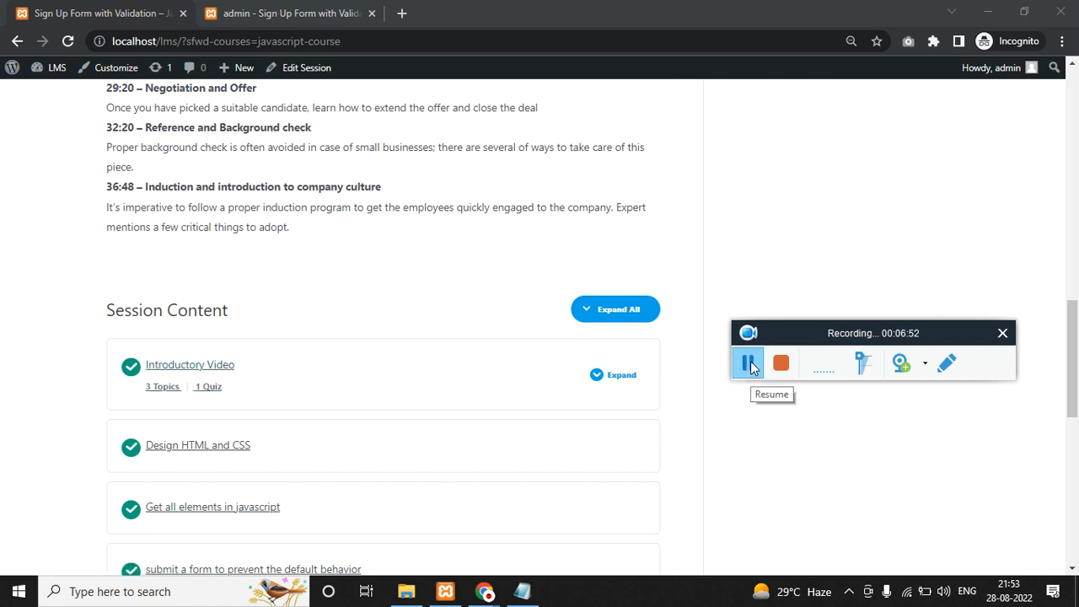
left_click(590, 384)
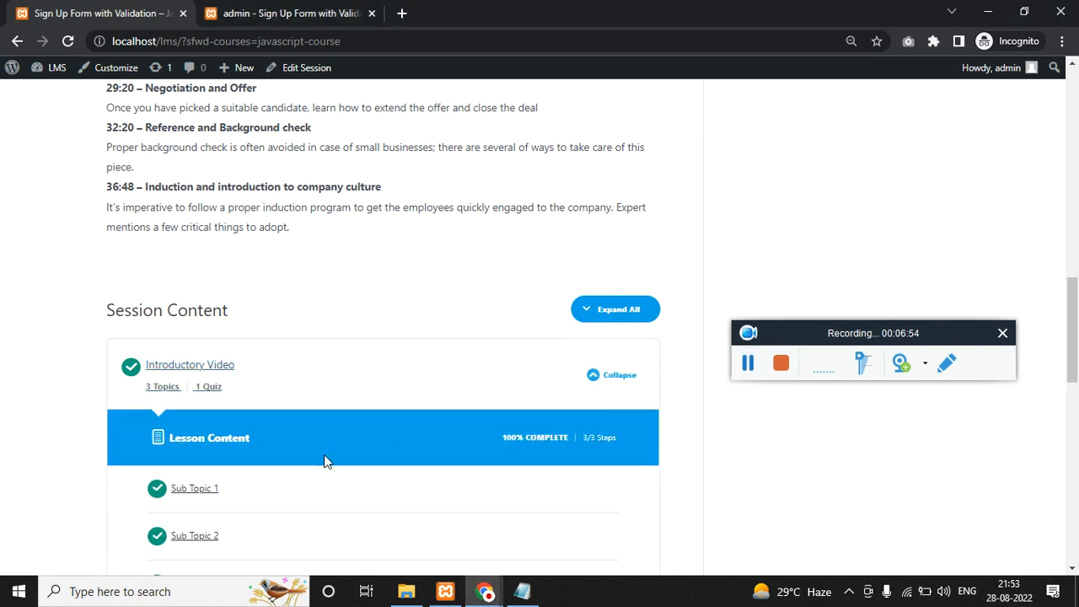
scroll(303, 468, "down", 1)
scroll(220, 426, "down", 2)
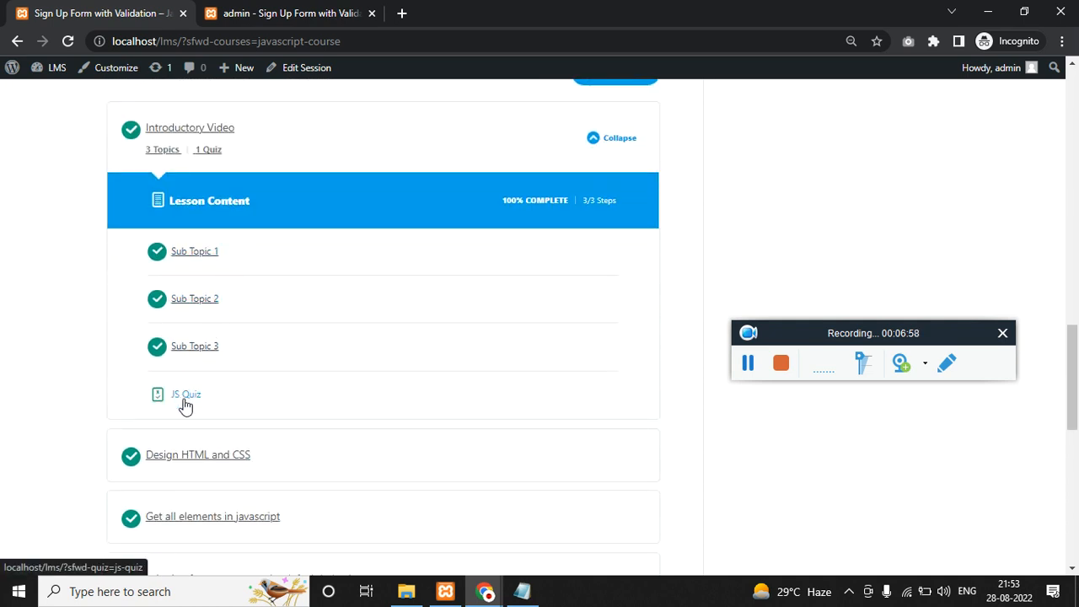
scroll(184, 406, "up", 7)
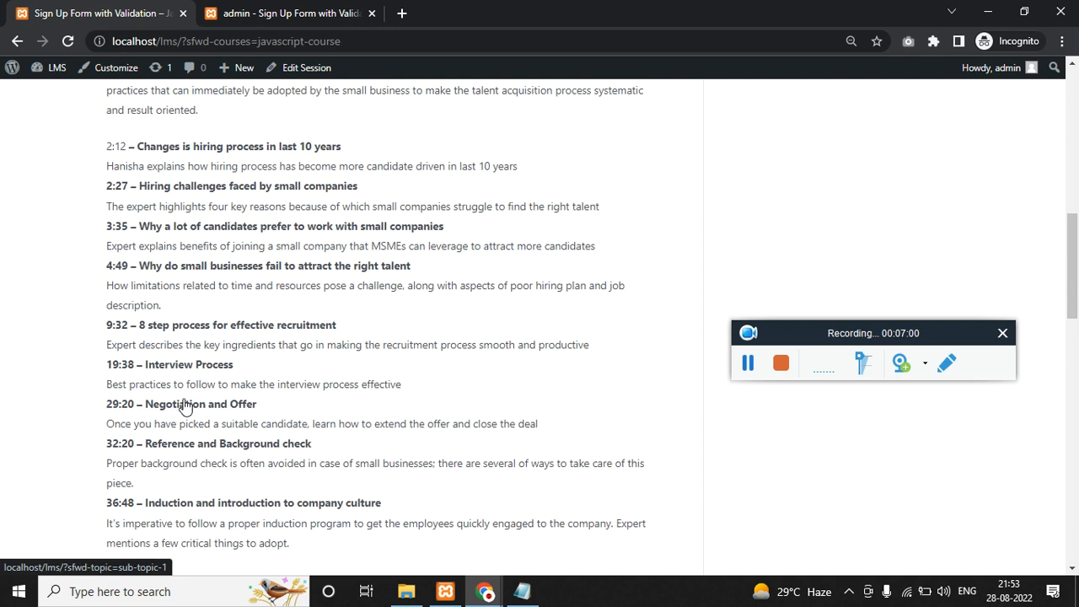
scroll(184, 406, "up", 6)
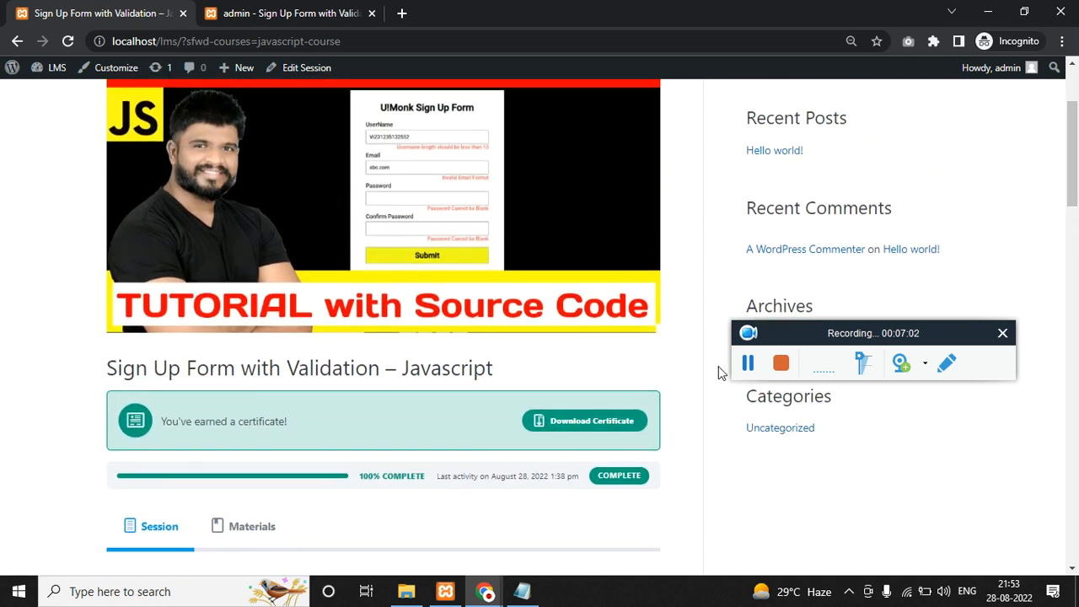
scroll(511, 424, "down", 3)
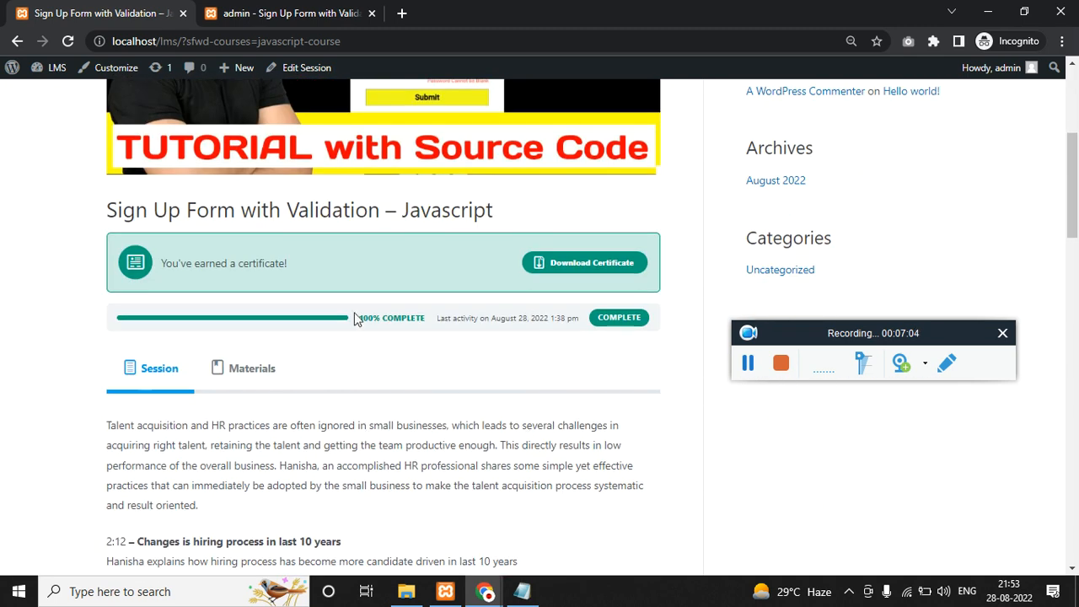
Toggle between the course's Materials and Session sections, then return to the LMS notes.
left_click(254, 382)
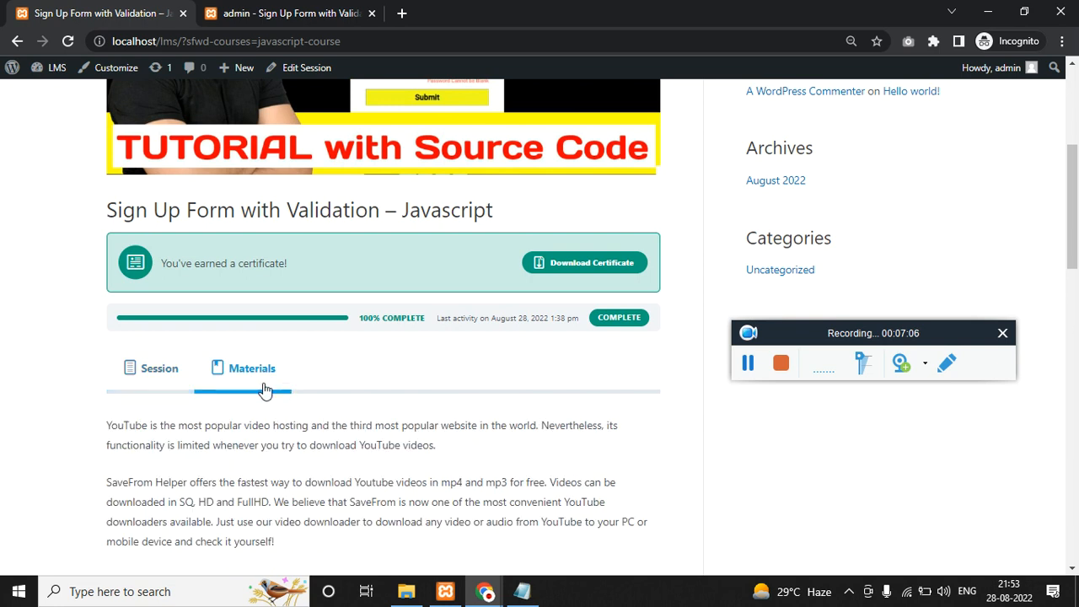
left_click(162, 381)
left_click(251, 380)
left_click(163, 388)
scroll(434, 384, "down", 12)
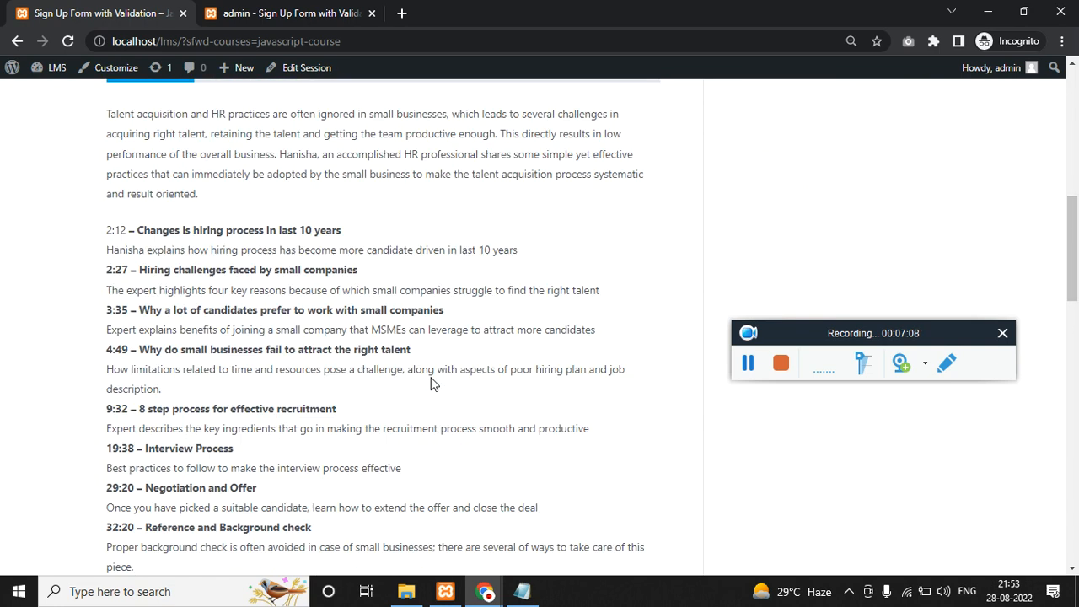
scroll(435, 386, "up", 8)
key("alt+Tab")
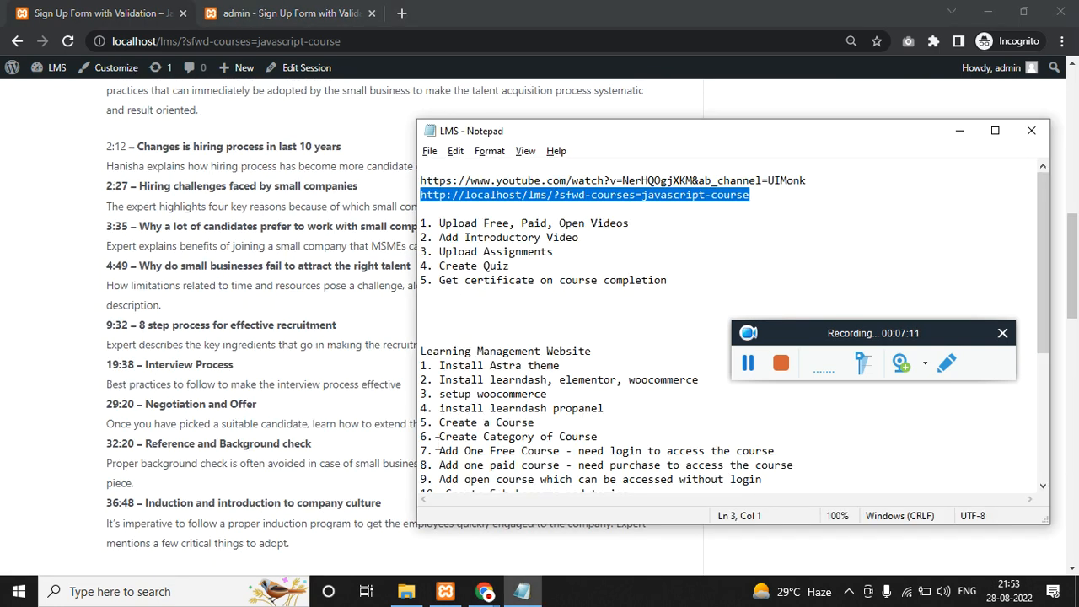
Go to the WordPress setup tab and continue past the language choice to database setup.
left_click(987, 12)
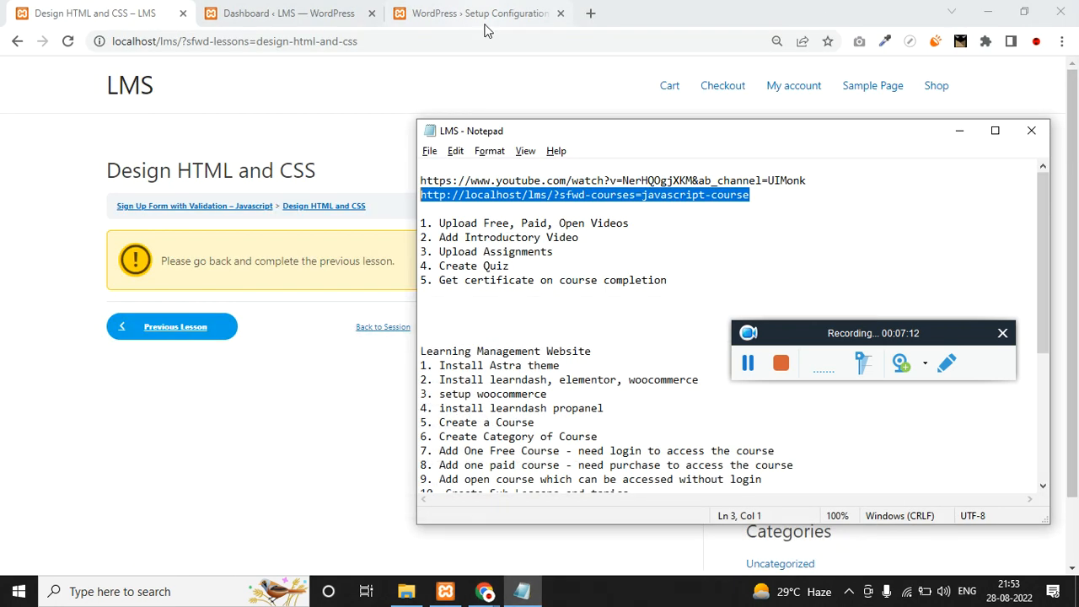
left_click(317, 7)
left_click(470, 12)
scroll(615, 480, "down", 3)
left_click(614, 524)
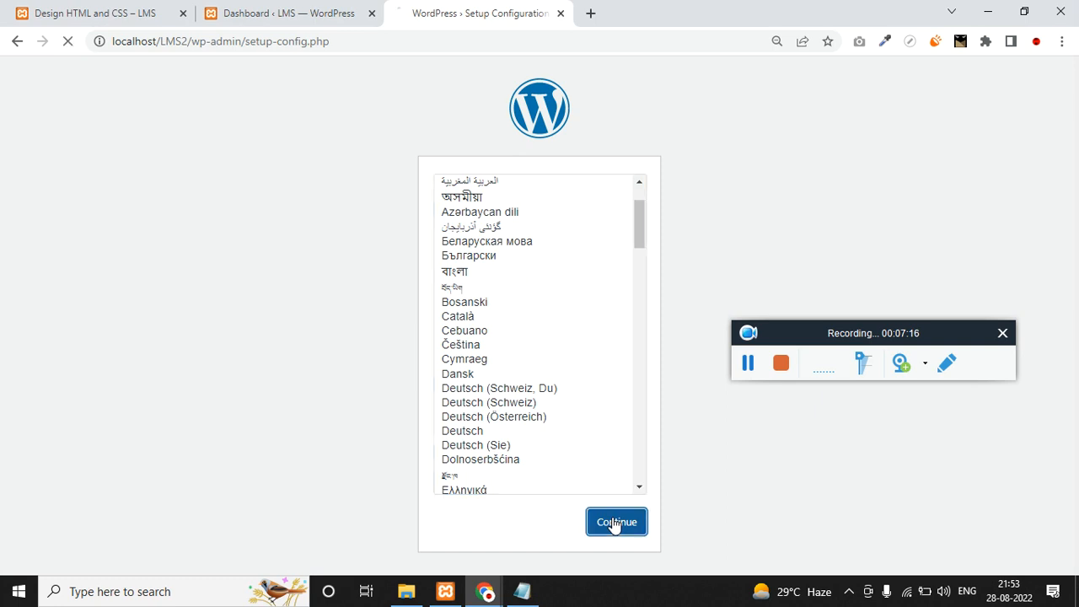
left_click(747, 362)
left_click(747, 362)
left_click(329, 433)
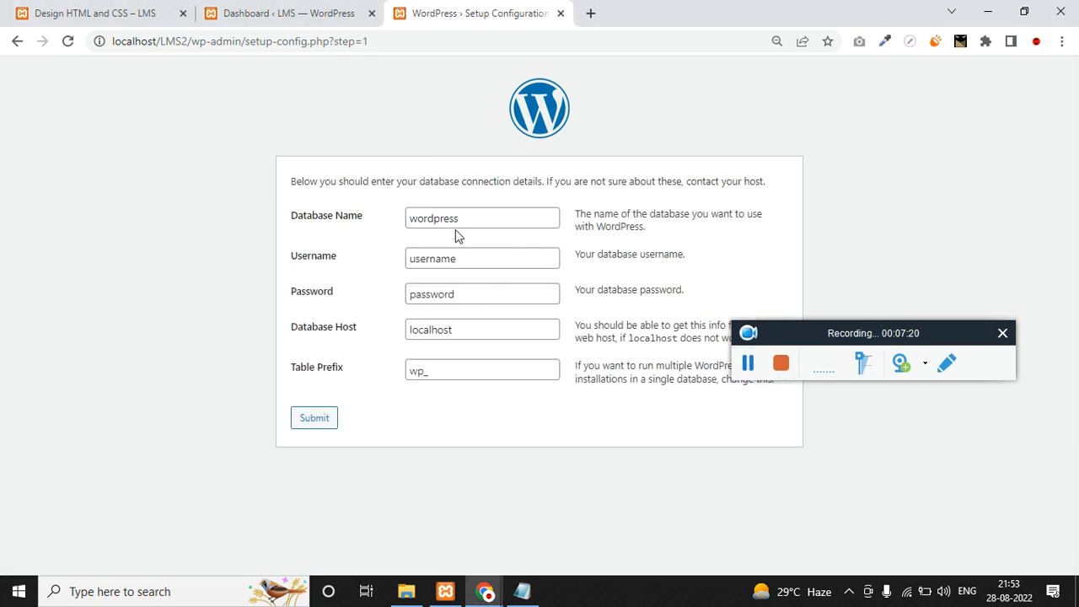
Submit database connection details: database lms, username root, empty password.
double_click(446, 219)
type("lms2")
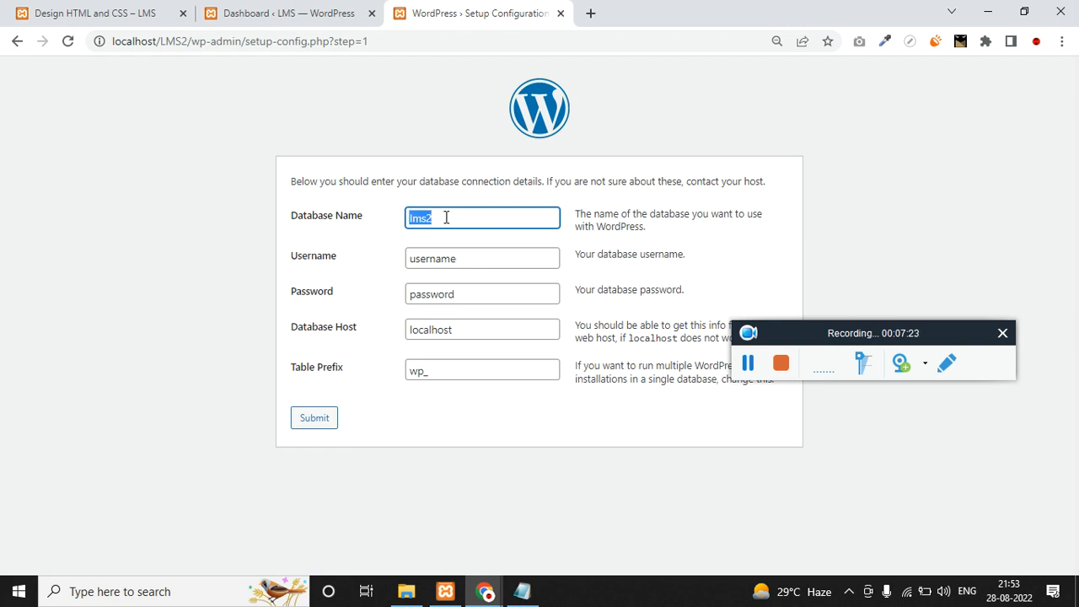
key("Tab")
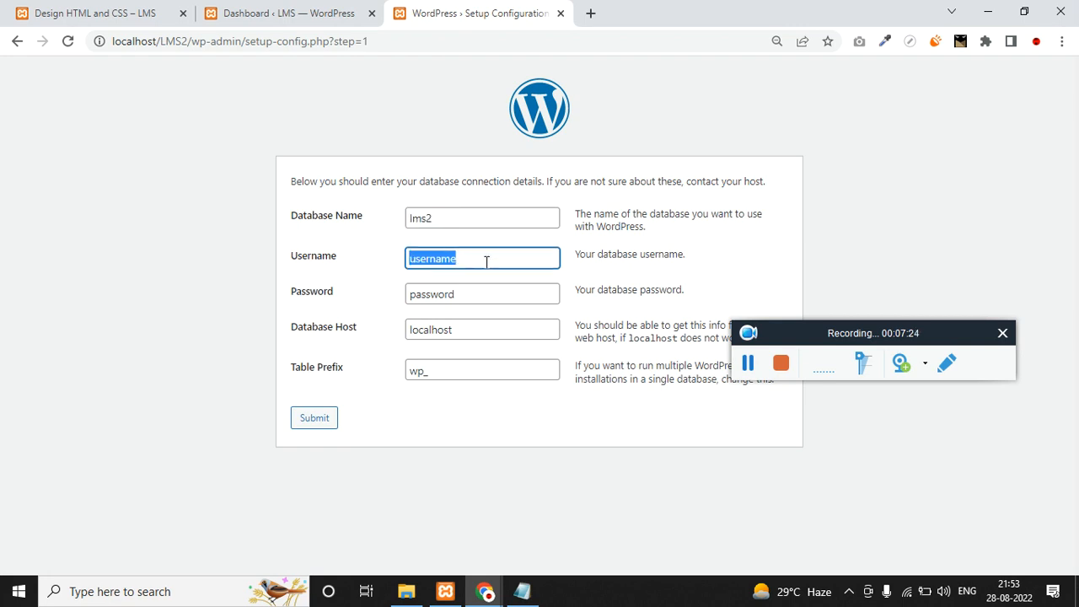
type("root")
key("Tab")
key("BackSpace")
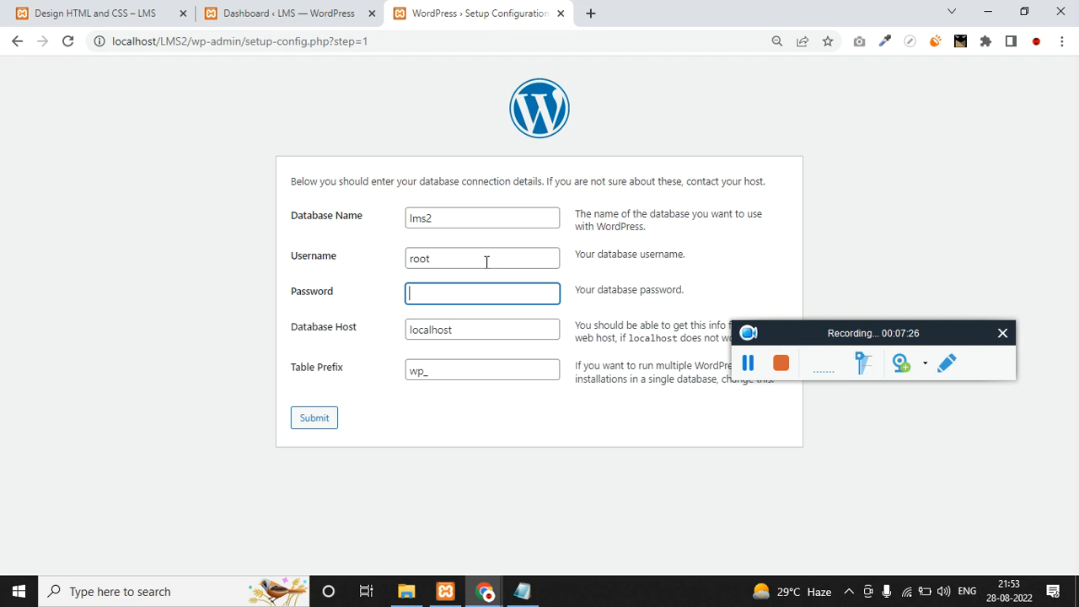
left_click(309, 424)
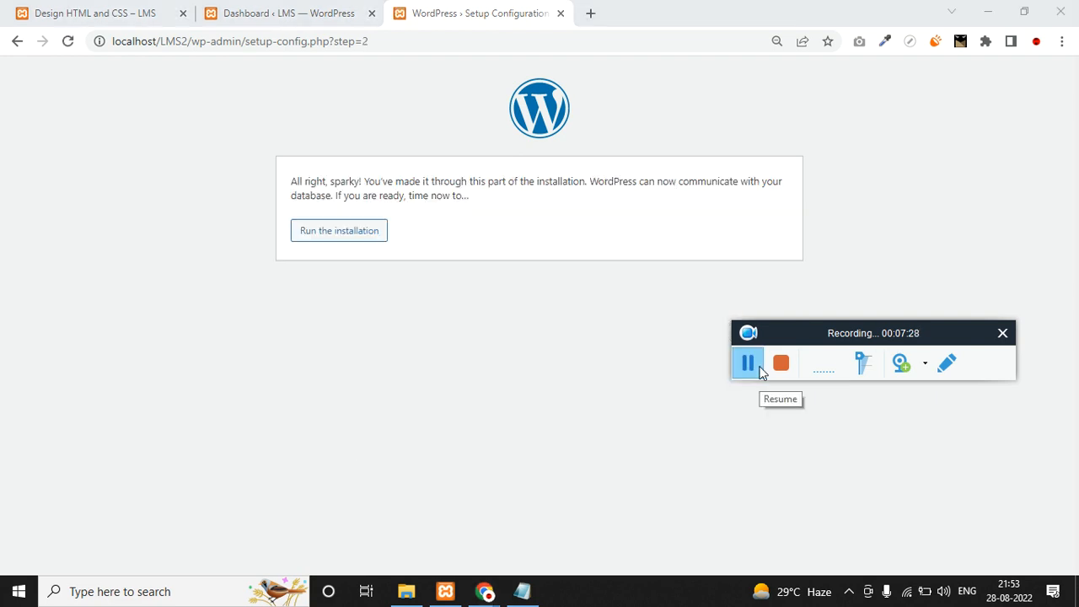
Run the installation and enter site title LMS and username admin.
left_click(372, 233)
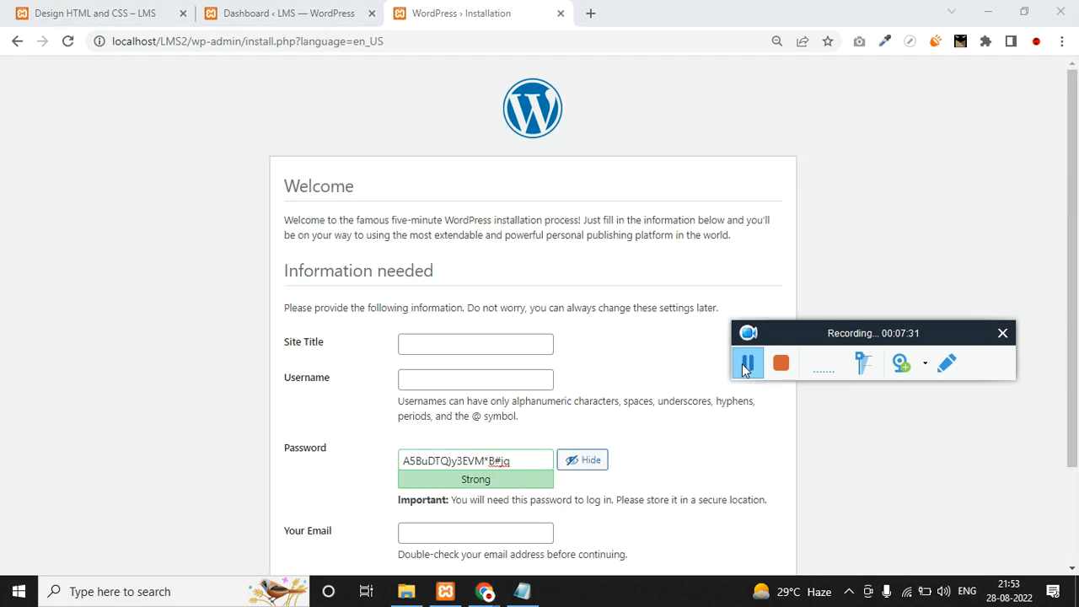
scroll(590, 368, "down", 2)
left_click(464, 217)
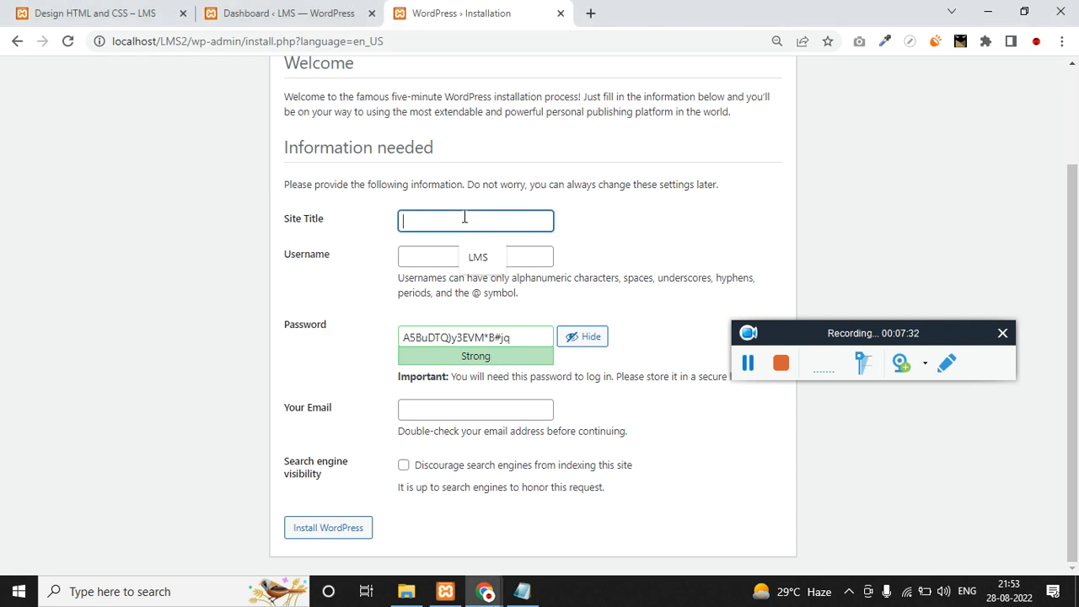
key("Tab")
key("Tab")
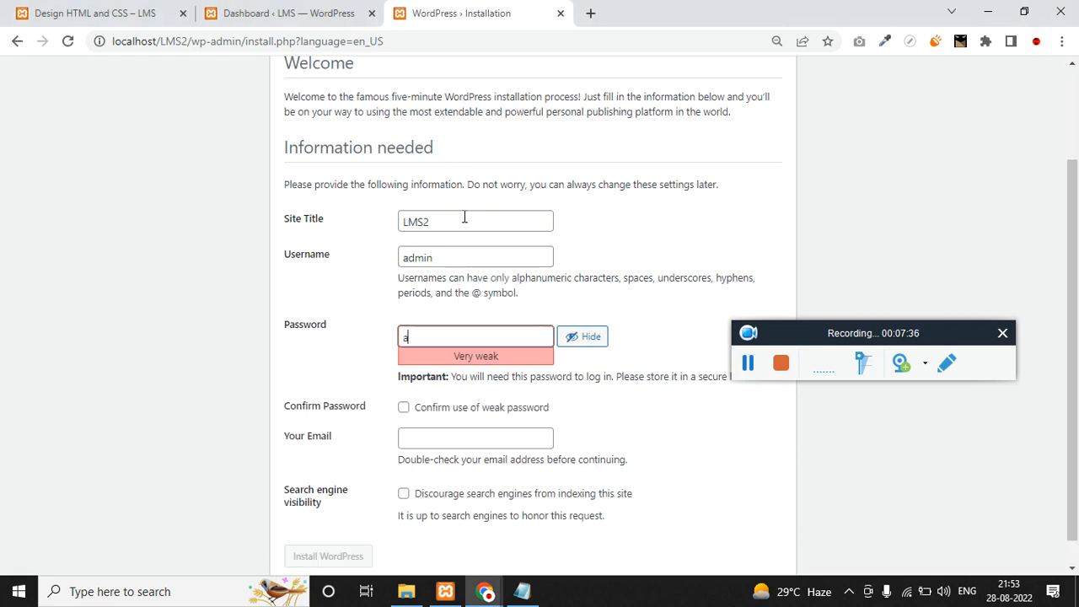
key("Tab")
key("Tab")
key("Tab")
left_click(478, 435)
left_click(472, 470)
scroll(441, 518, "down", 1)
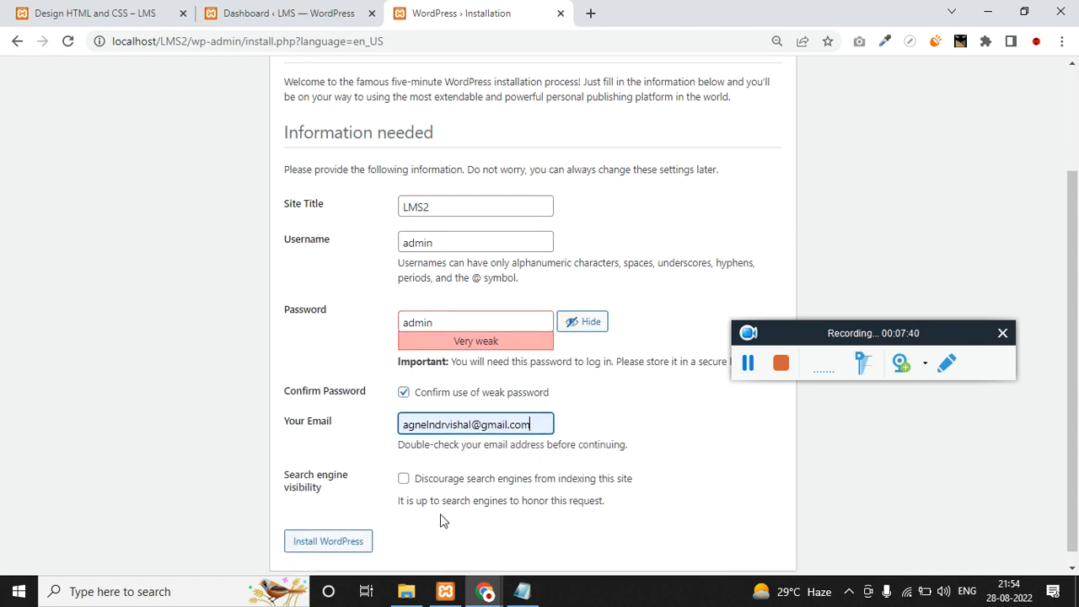
left_click(355, 536)
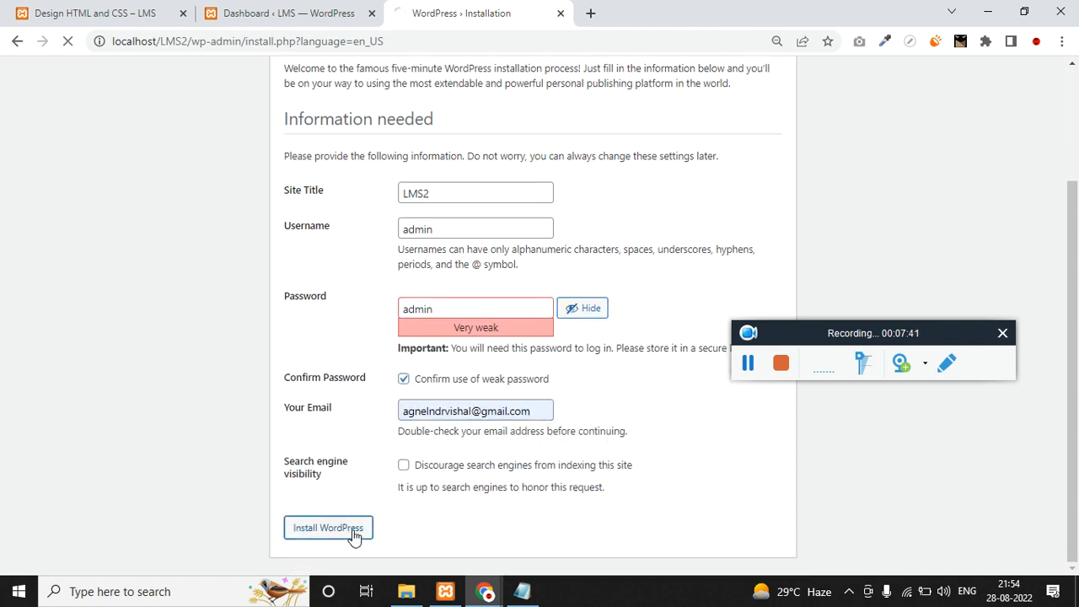
Bring the LMS notes forward and place the cursor in the checklist after setup woocommerce.
left_click(750, 367)
left_click(540, 596)
left_click(560, 394)
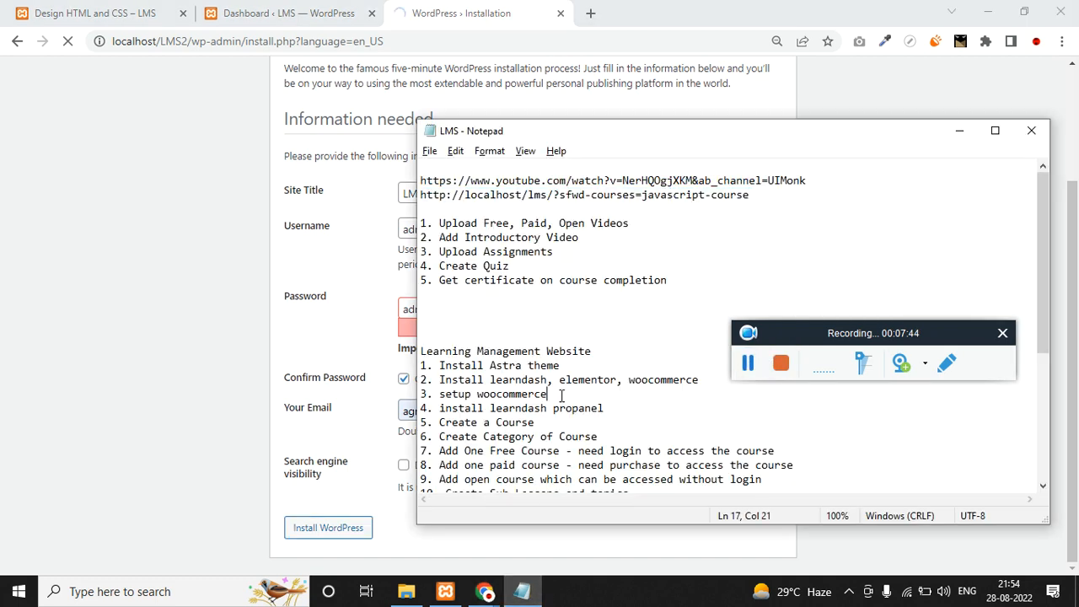
scroll(570, 402, "down", 1)
Highlight the Astra theme and plugin installation items in the LMS checklist.
left_click_drag(484, 323, 563, 323)
left_click_drag(497, 334, 682, 336)
left_click(652, 405)
left_click_drag(584, 350, 408, 333)
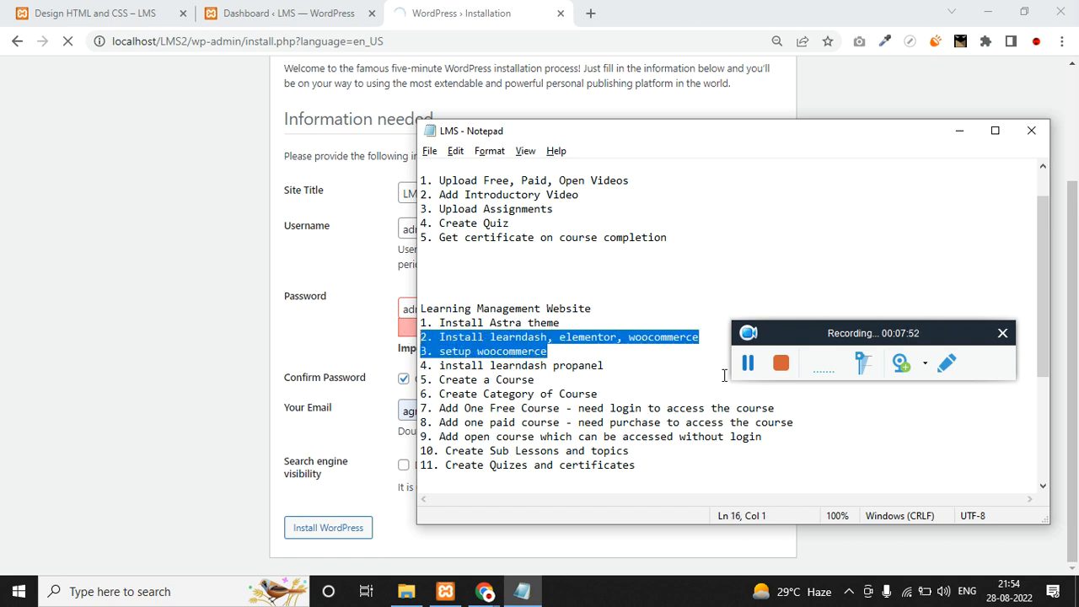
left_click(573, 380)
left_click_drag(593, 318, 695, 337)
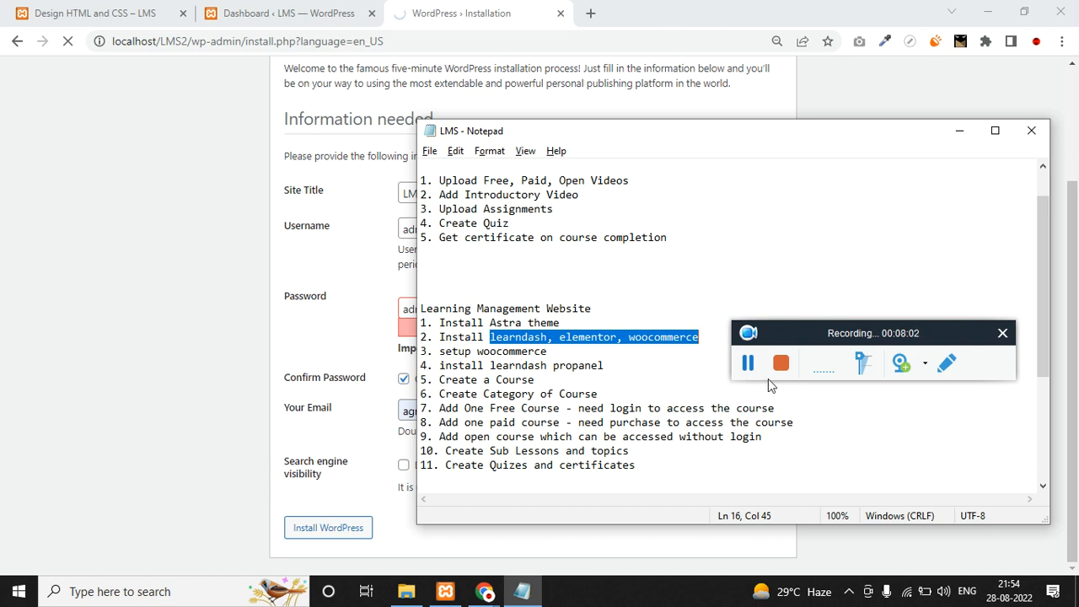
left_click(744, 371)
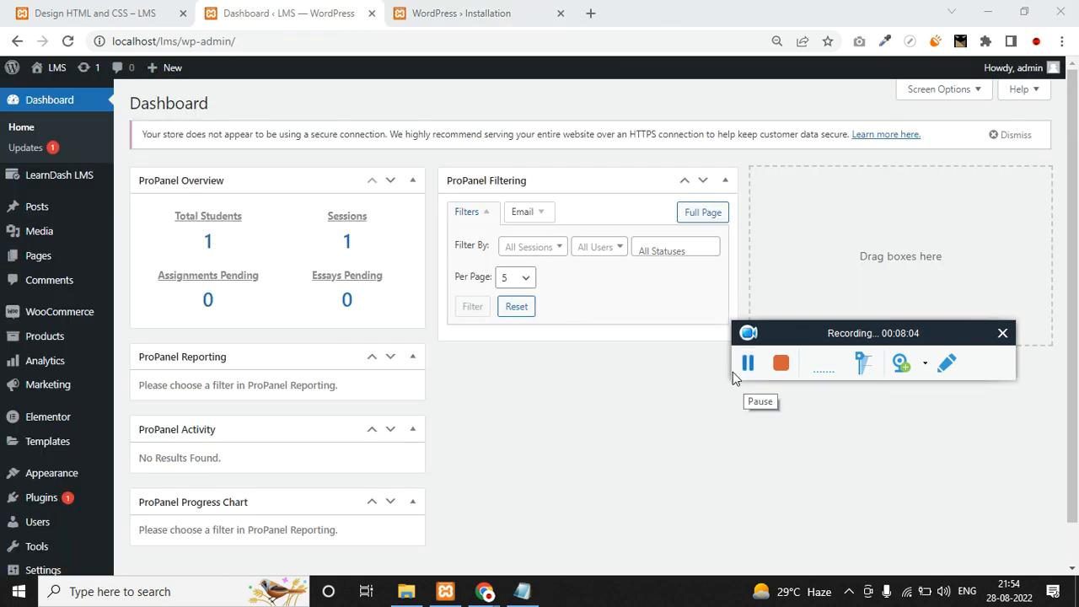
Close the finished installation page and look over the installed plugins list.
left_click(522, 10)
left_click(561, 13)
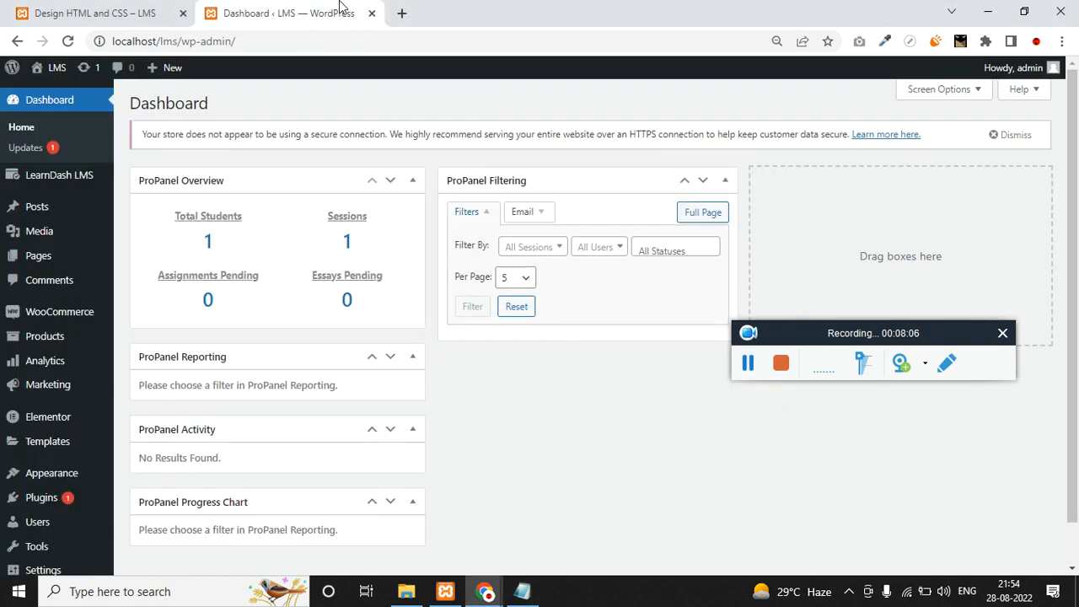
double_click(169, 40)
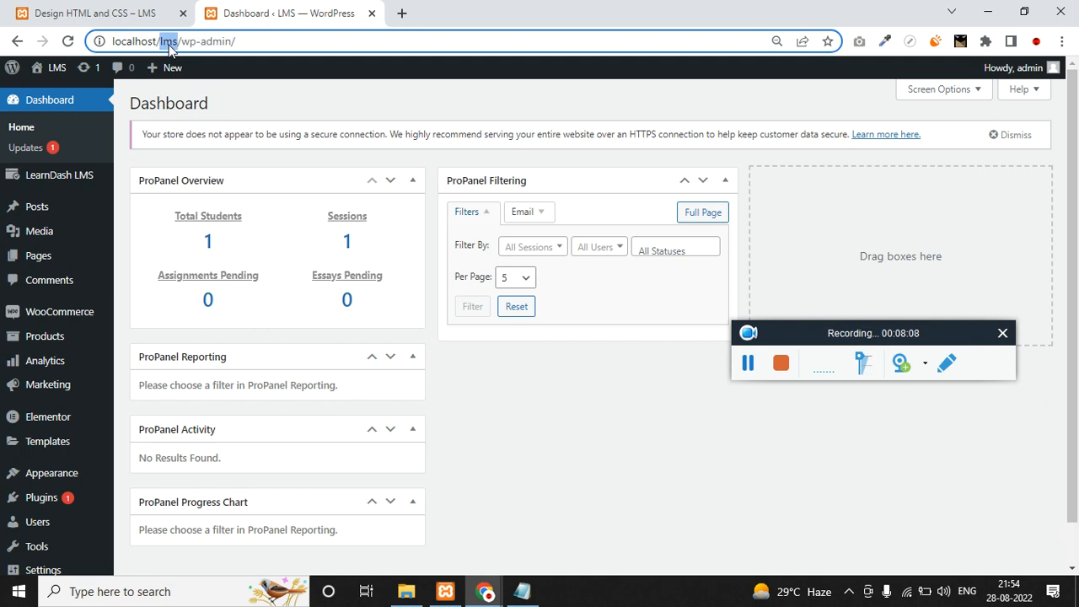
scroll(67, 249, "down", 1)
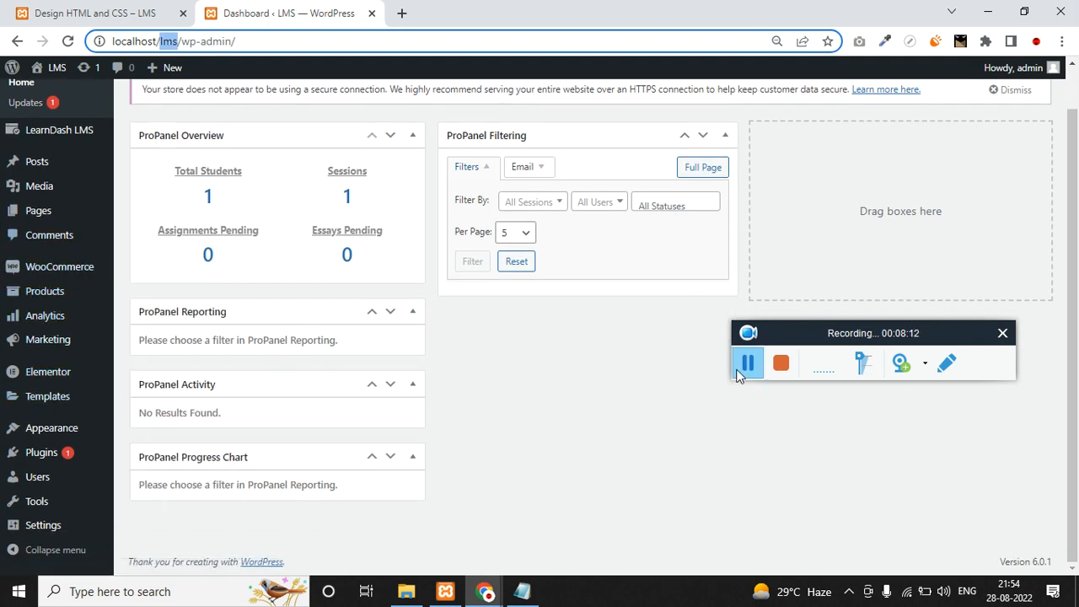
mouse_move(43, 455)
left_click(169, 456)
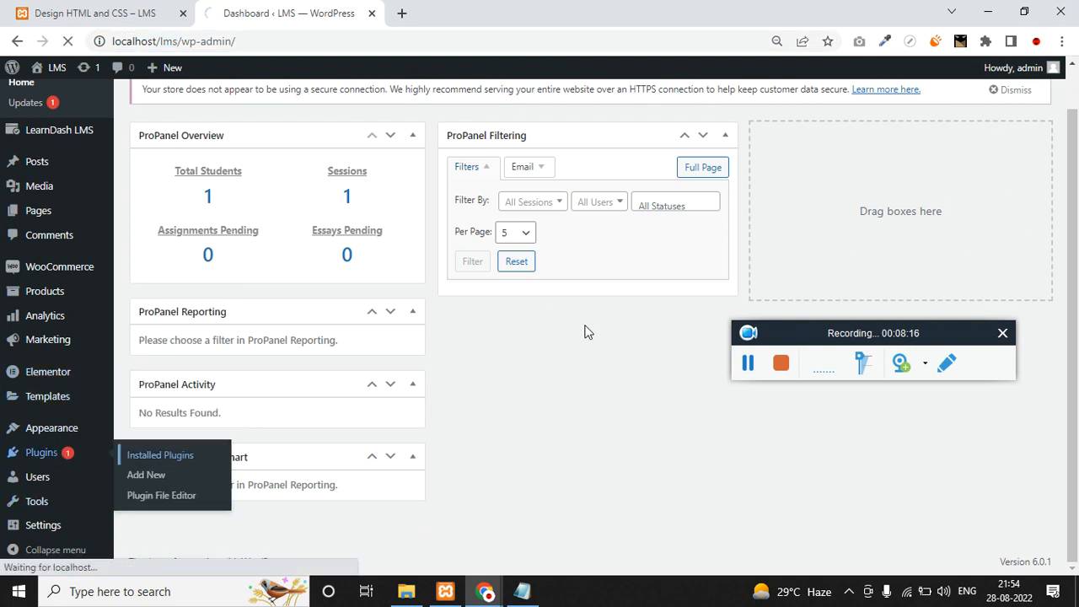
left_click(750, 365)
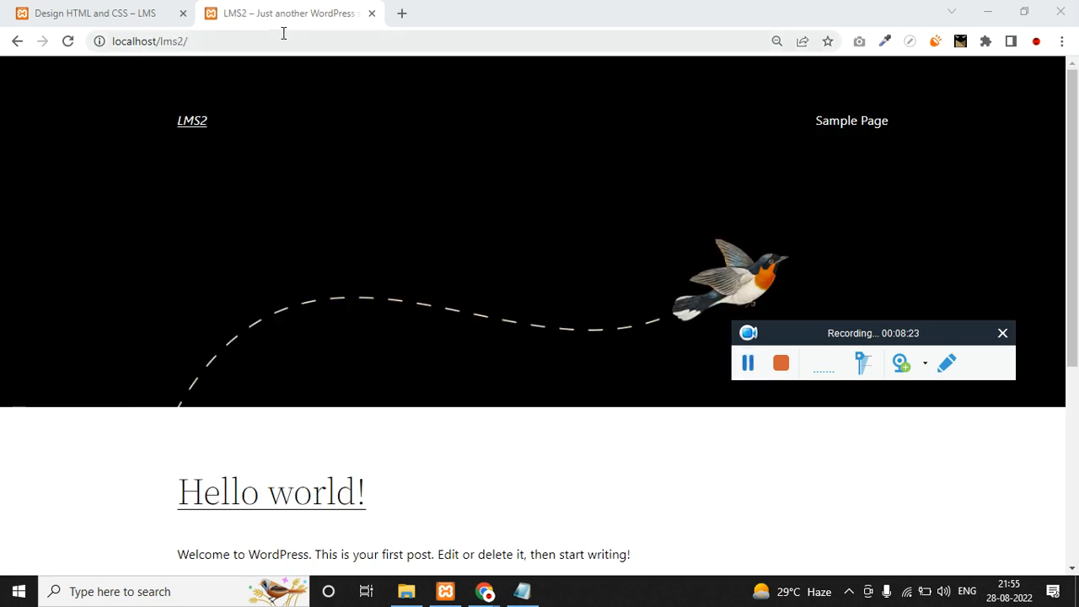
Go to the LMS2 site's wp-admin address.
left_click(271, 41)
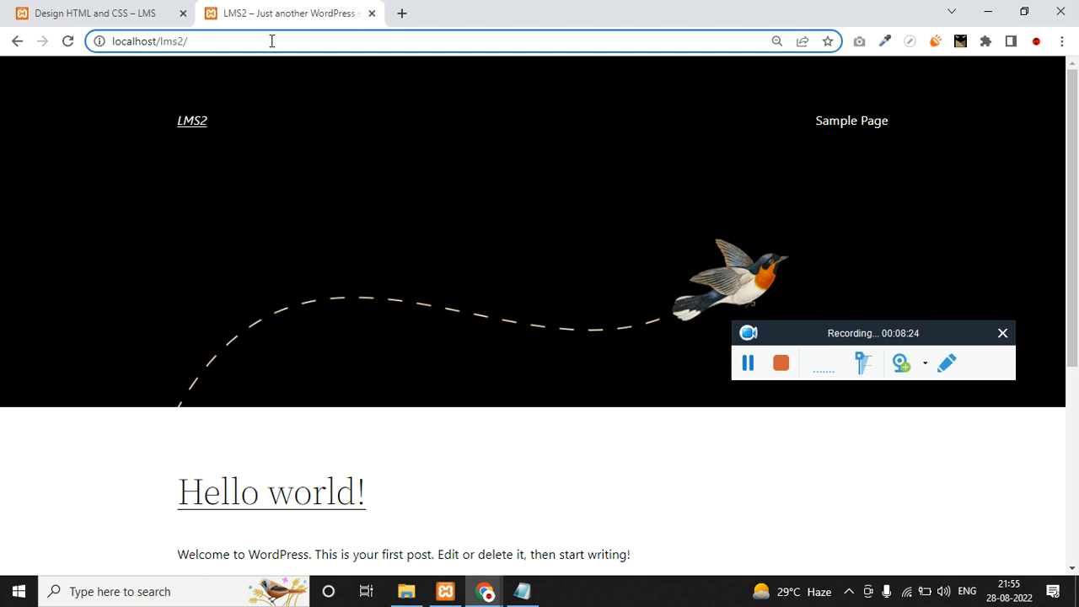
type("wp-0")
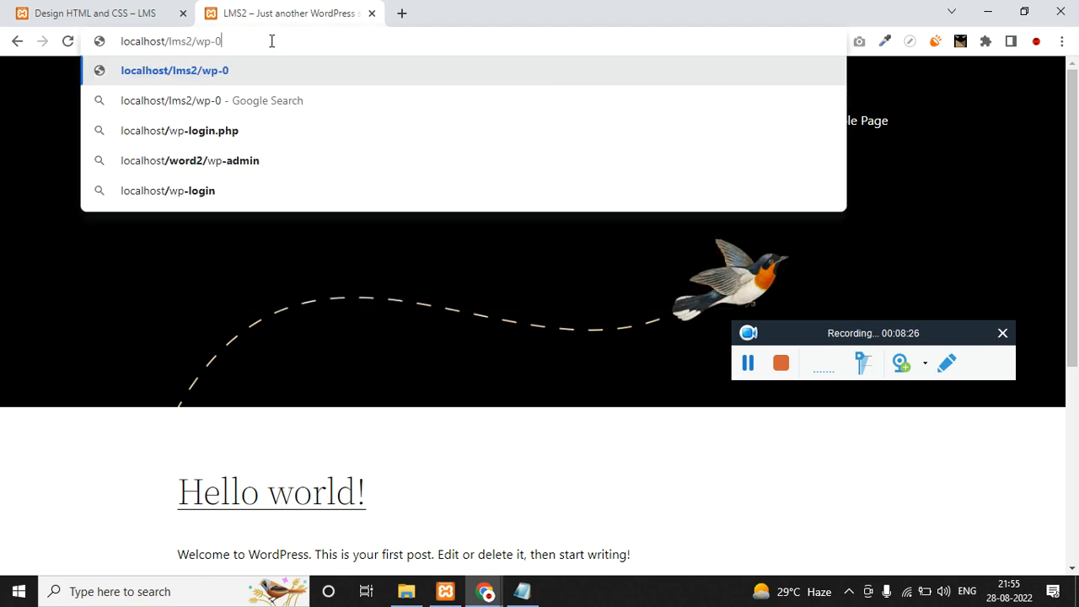
key("BackSpace")
type("admin")
key("Return")
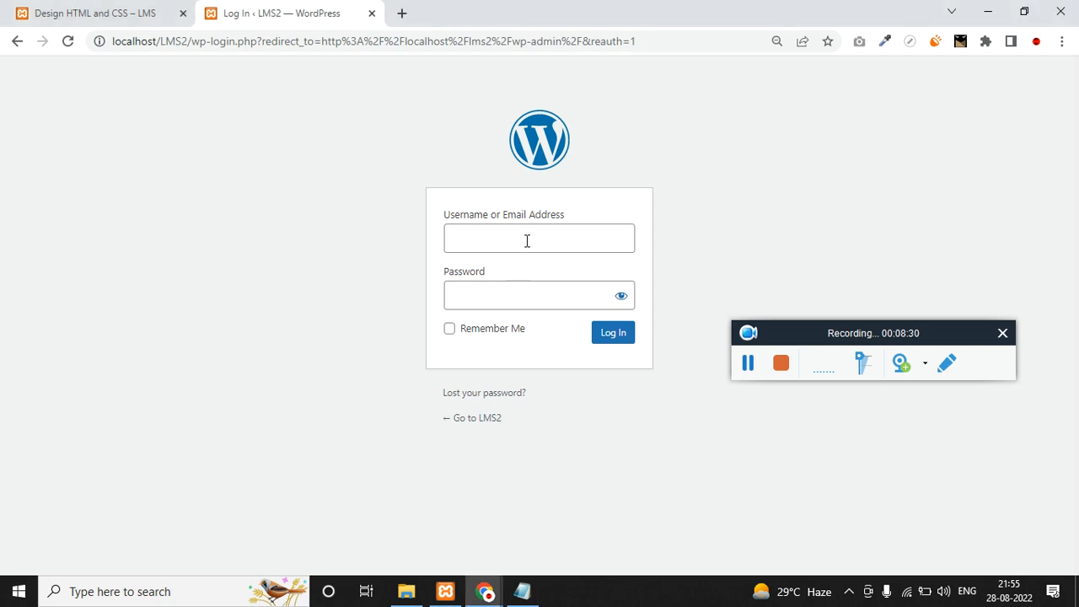
Log in to the LMS2 admin area with username admin and its password.
left_click(527, 240)
type("admin")
key("ctrl+a")
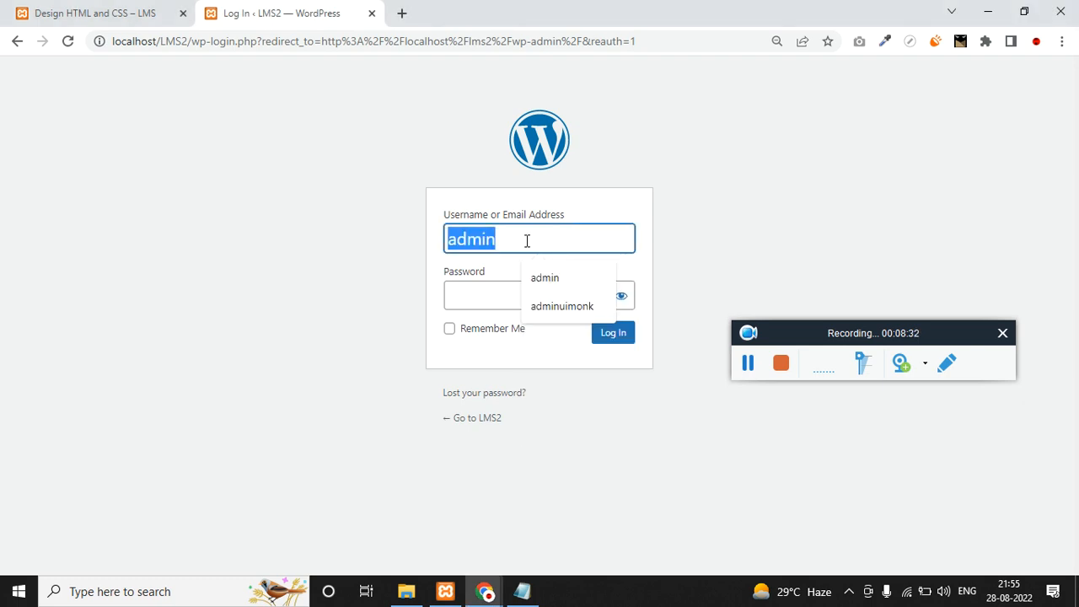
key("Tab")
left_click(621, 295)
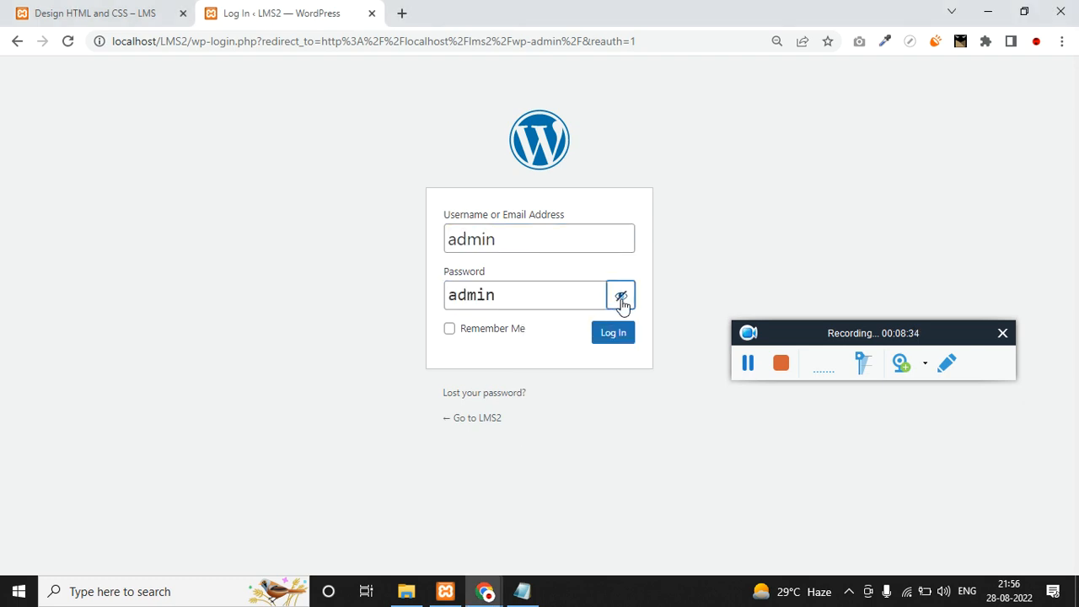
left_click(604, 335)
Install the Astra theme from the Add Themes page.
left_click(748, 363)
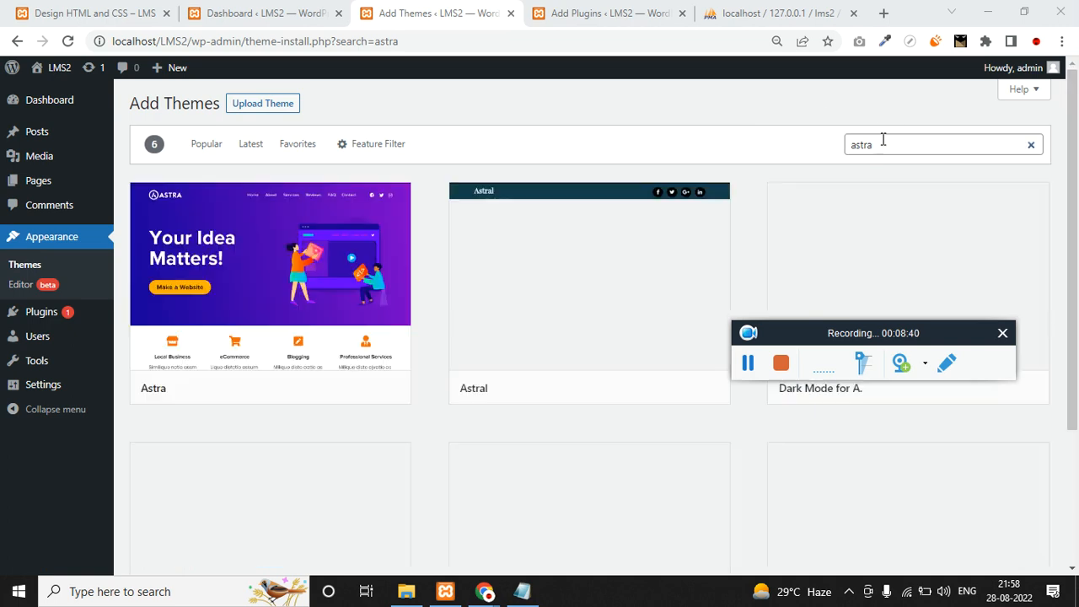
mouse_move(335, 394)
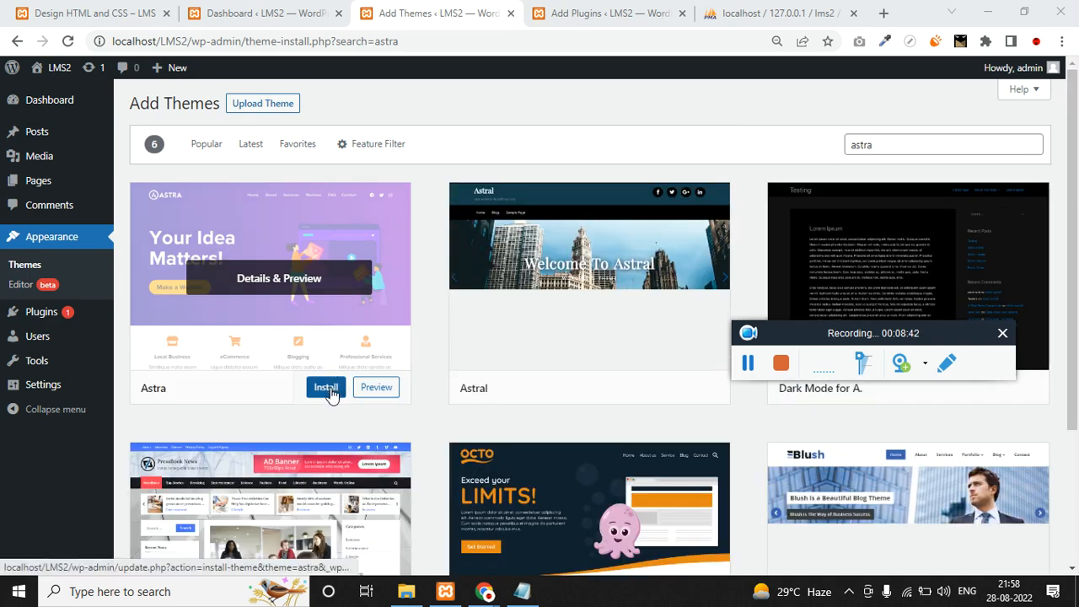
left_click(326, 388)
key("ctrl+Tab")
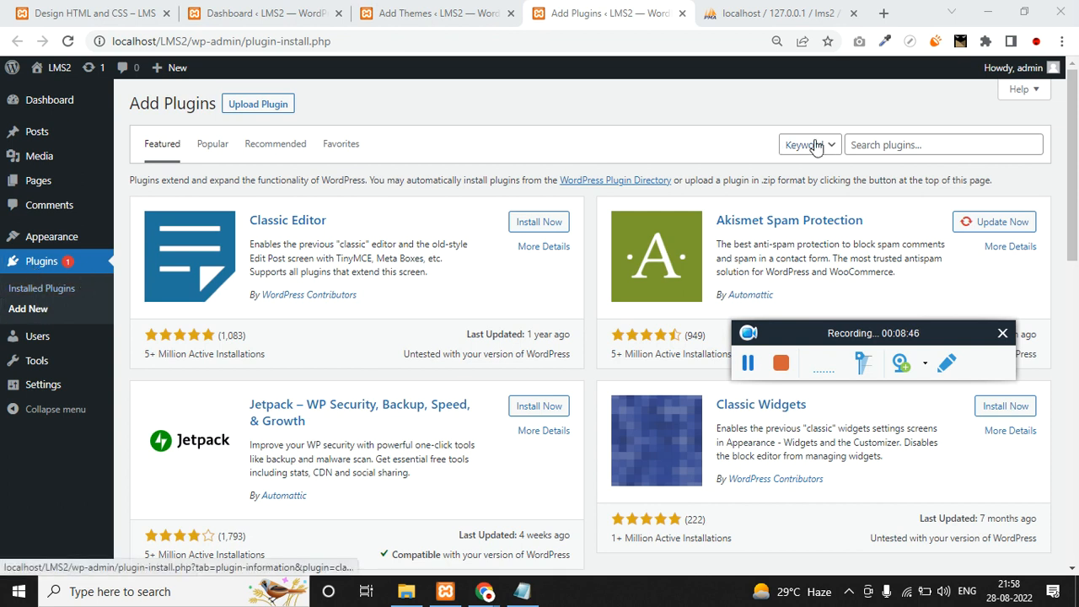
Replace an elementor plugin search with 'woo' and install WooCommerce.
left_click(899, 148)
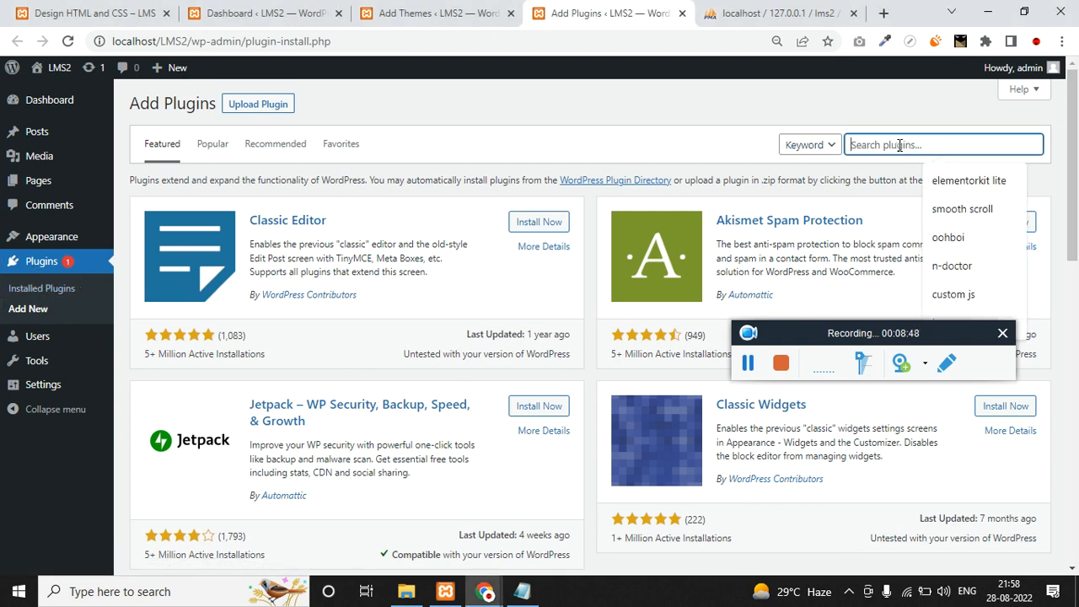
type("element")
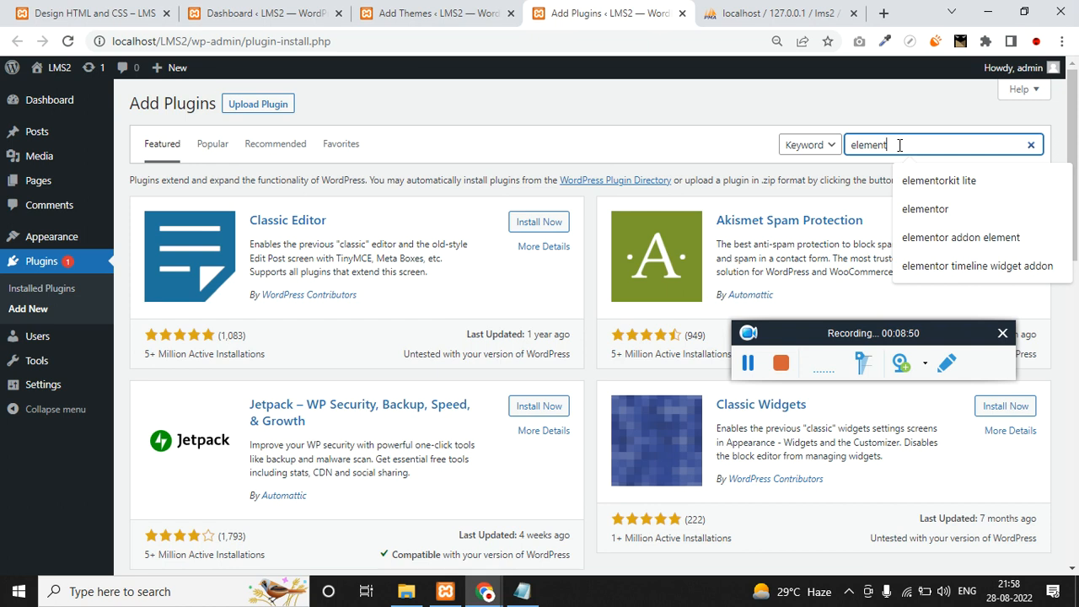
double_click(899, 145)
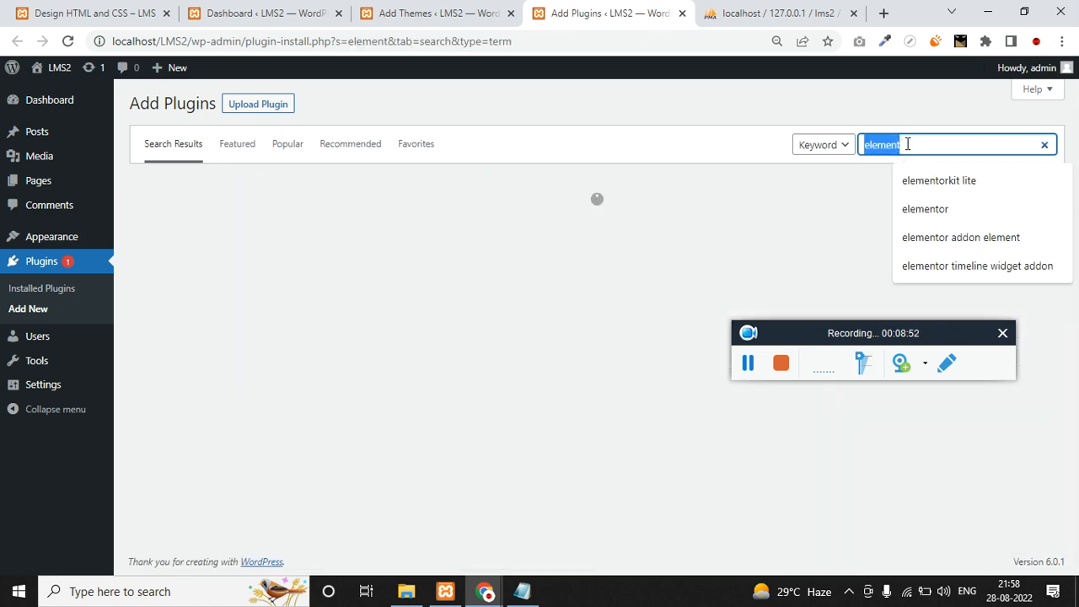
key("BackSpace")
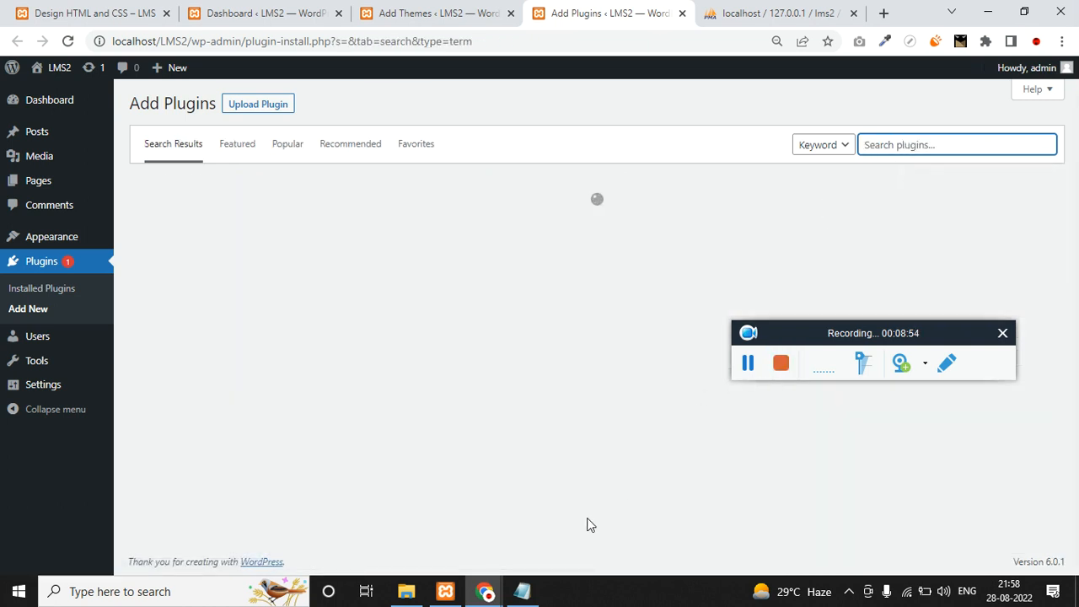
left_click(537, 592)
left_click(537, 592)
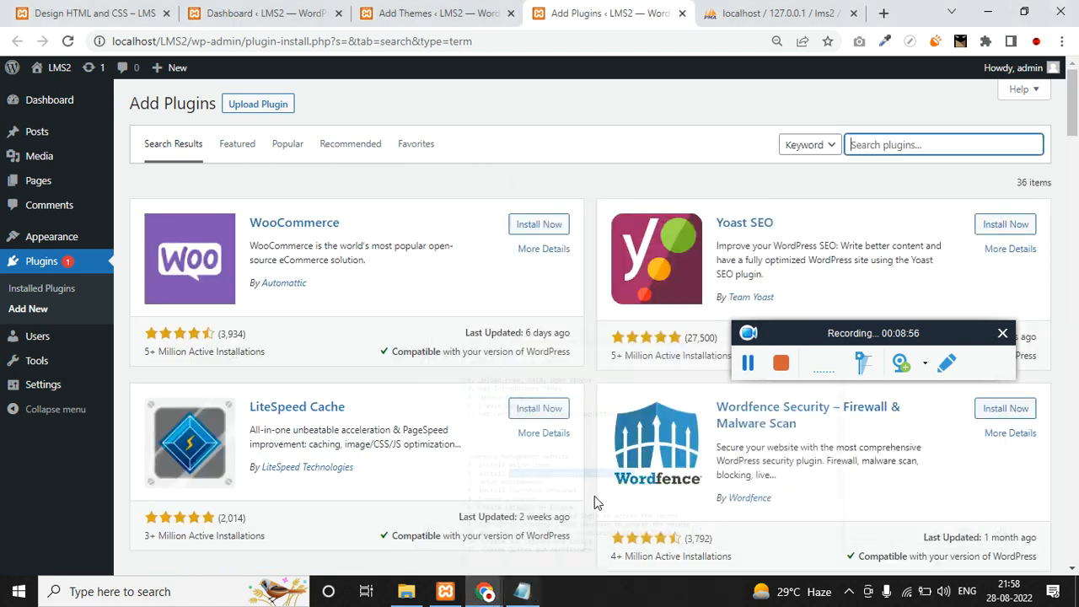
left_click(865, 151)
type("woo")
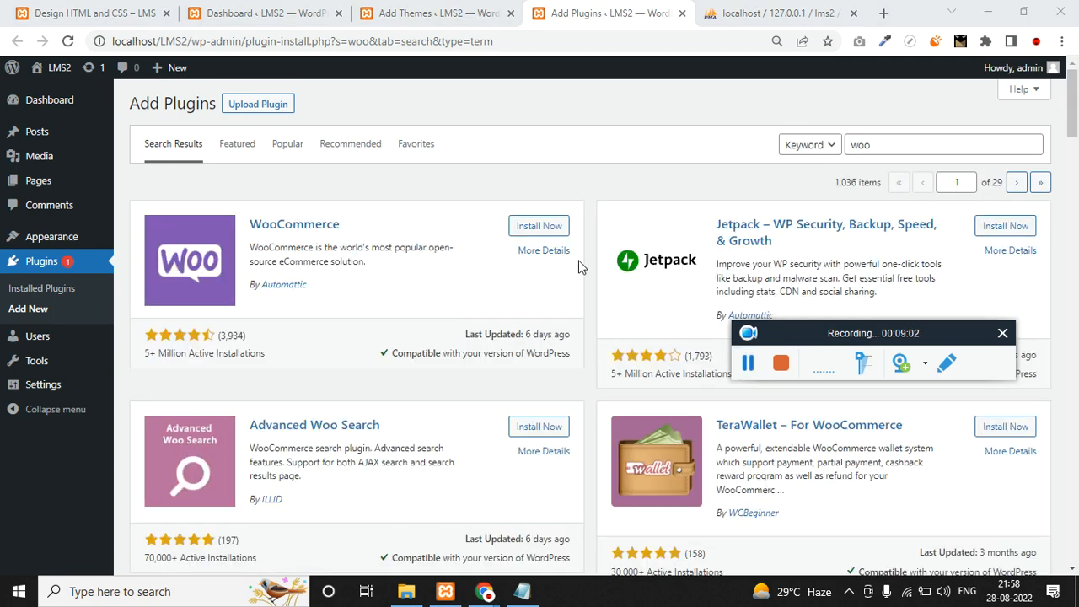
left_click(536, 227)
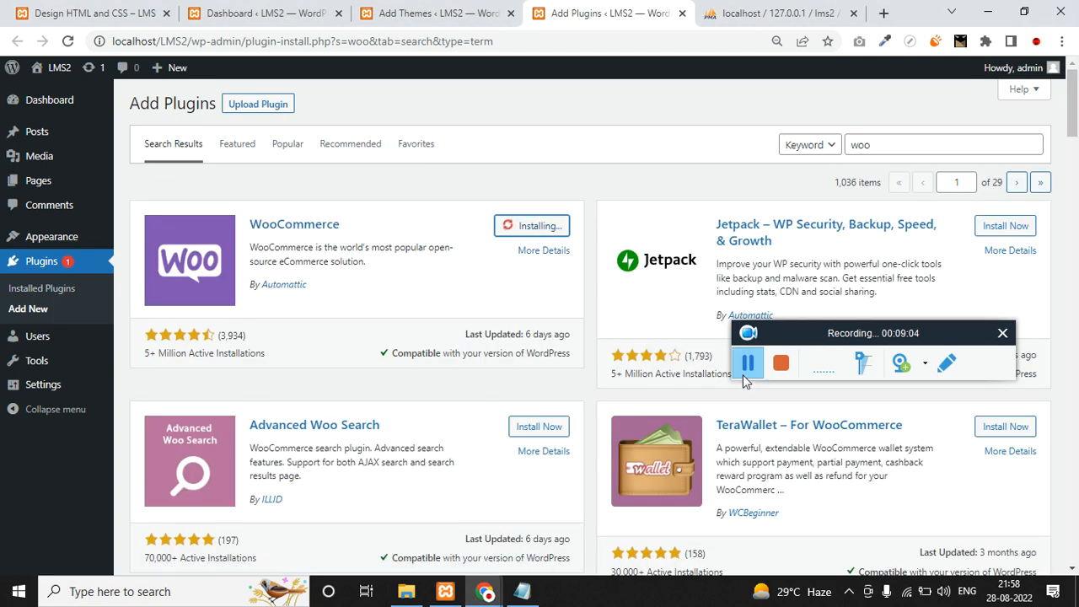
left_click(746, 364)
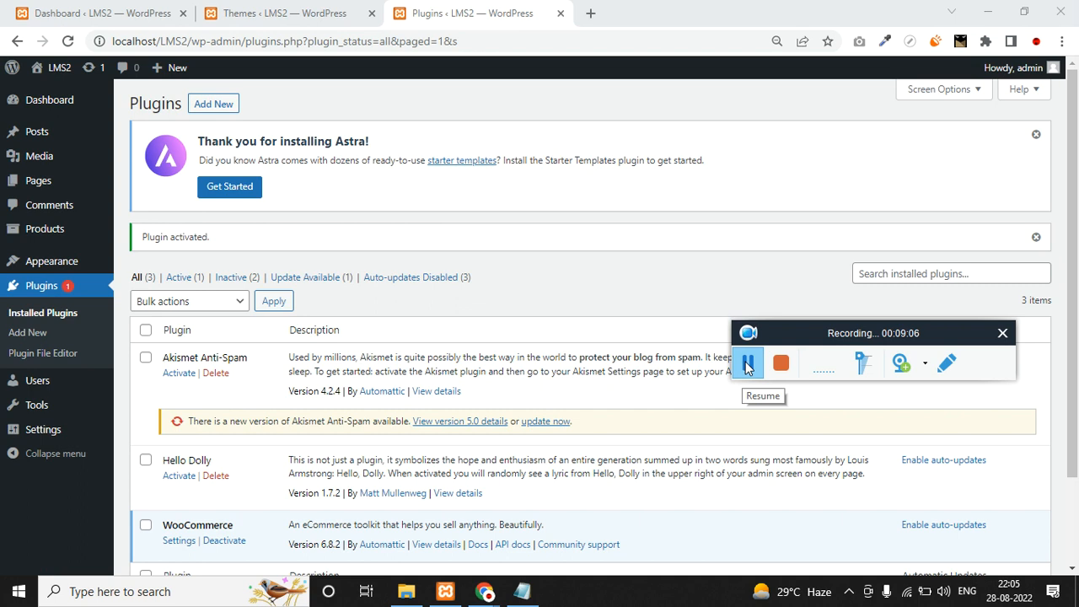
Open Plugins > Add New > Upload Plugin and browse for a plugin file.
left_click(747, 363)
left_click(214, 104)
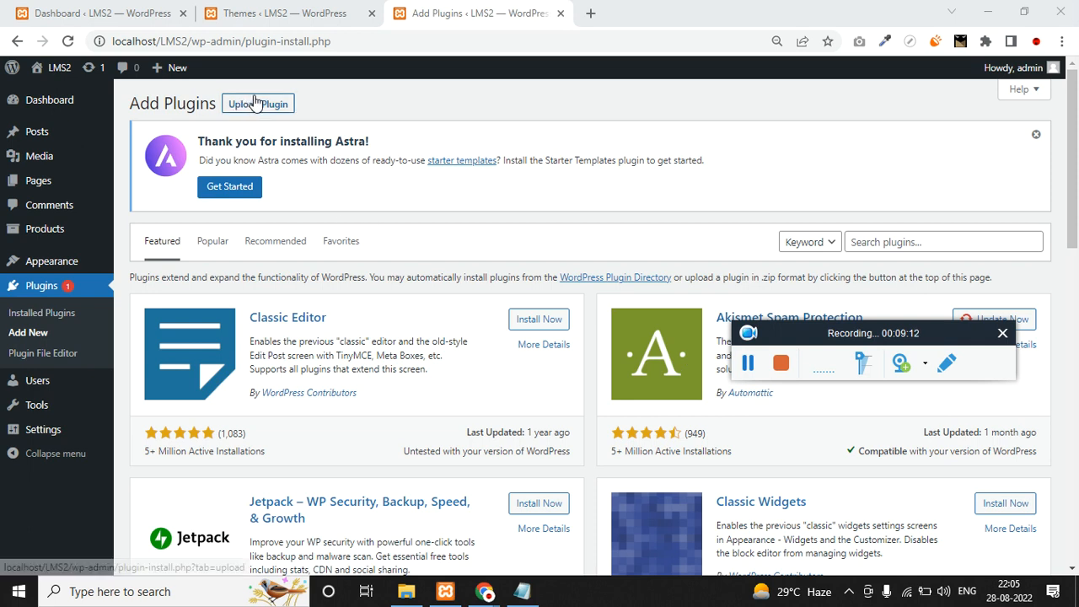
left_click(255, 102)
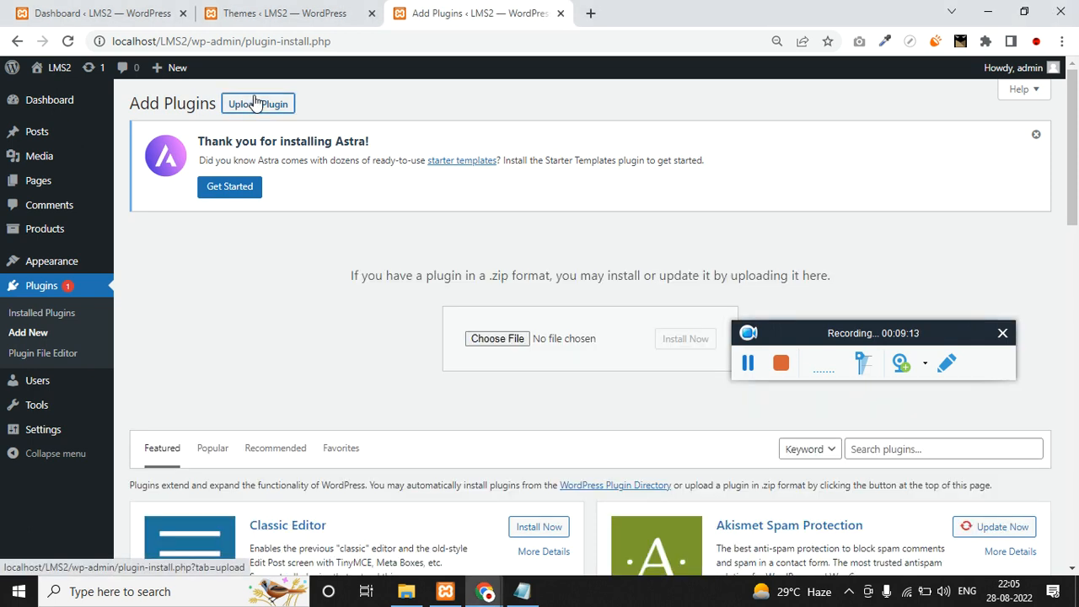
left_click(506, 339)
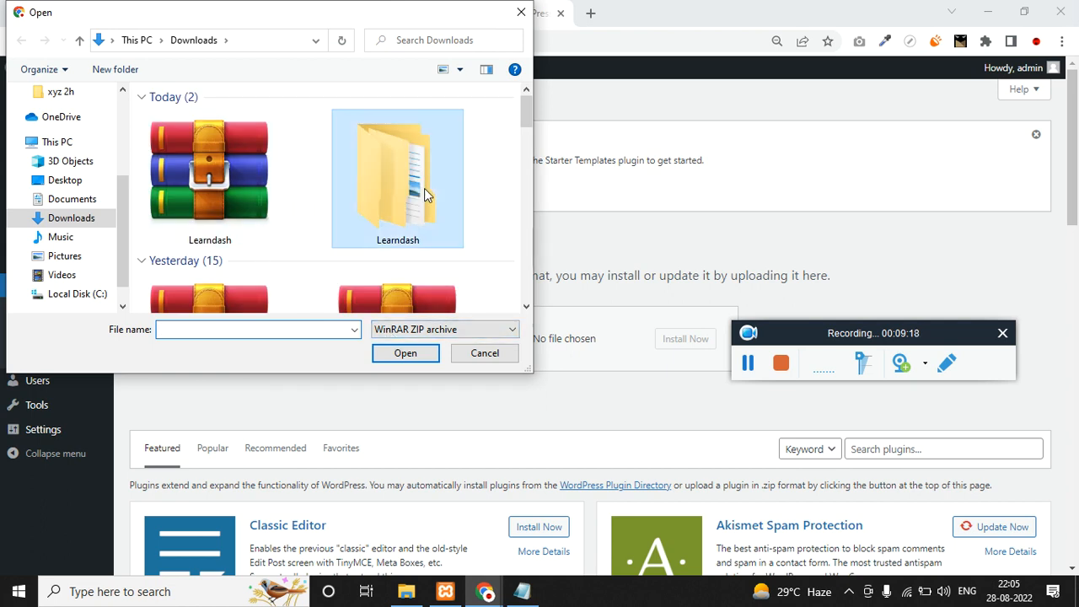
Locate the sfwd-lms folder in Downloads and compress it into an archive with WinRAR.
double_click(424, 194)
double_click(192, 118)
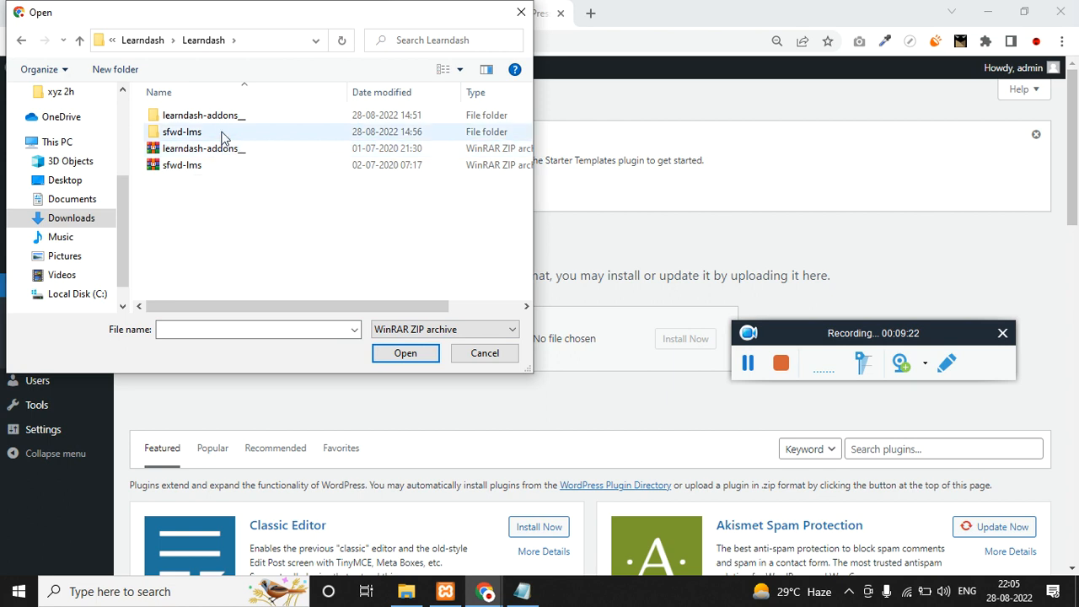
double_click(223, 134)
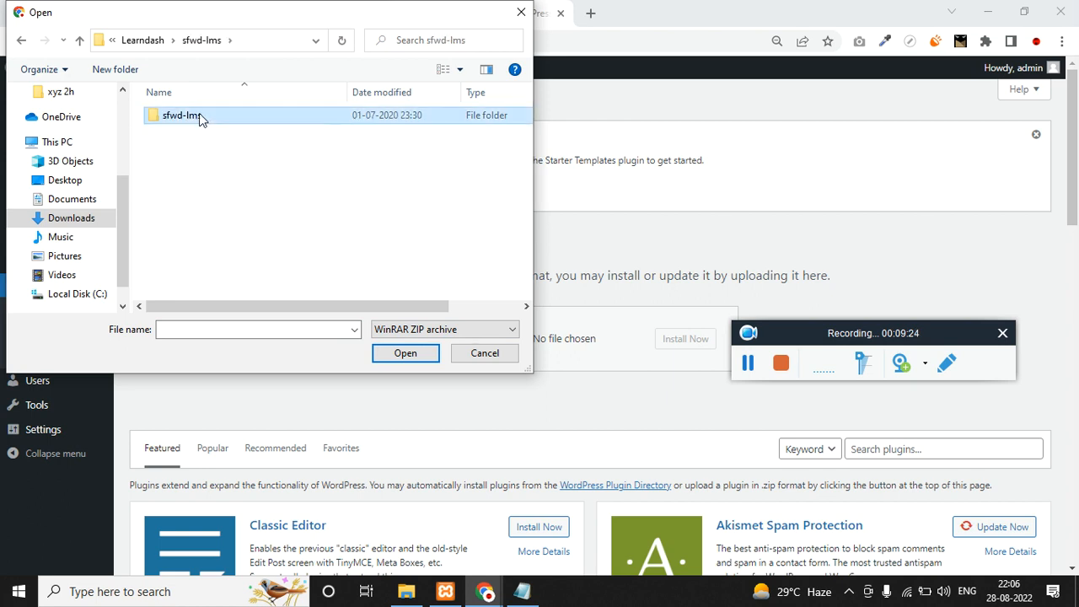
double_click(199, 115)
left_click(145, 41)
right_click(177, 116)
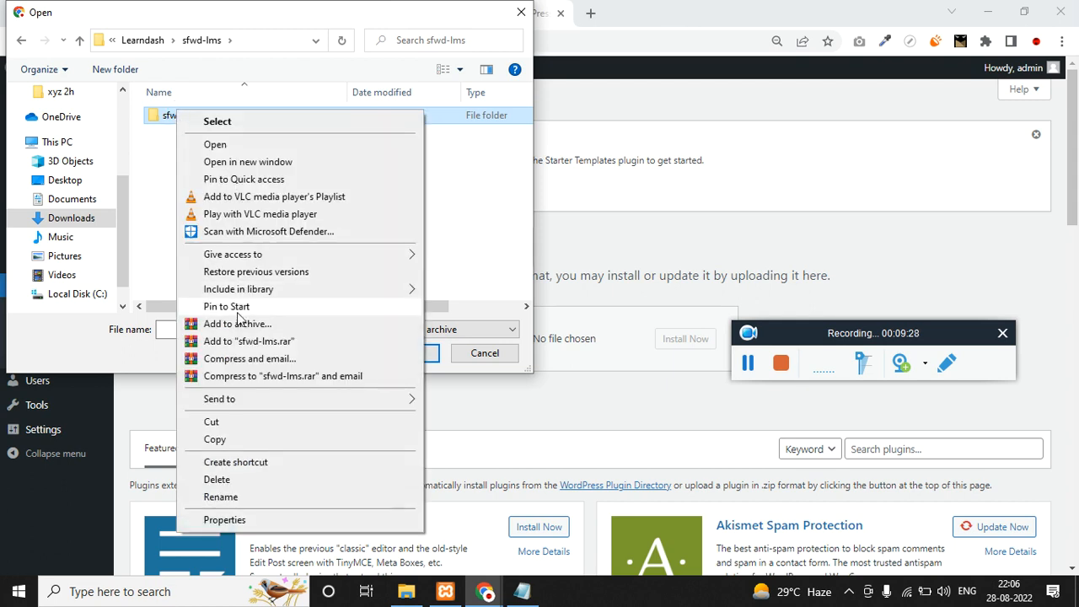
left_click(239, 326)
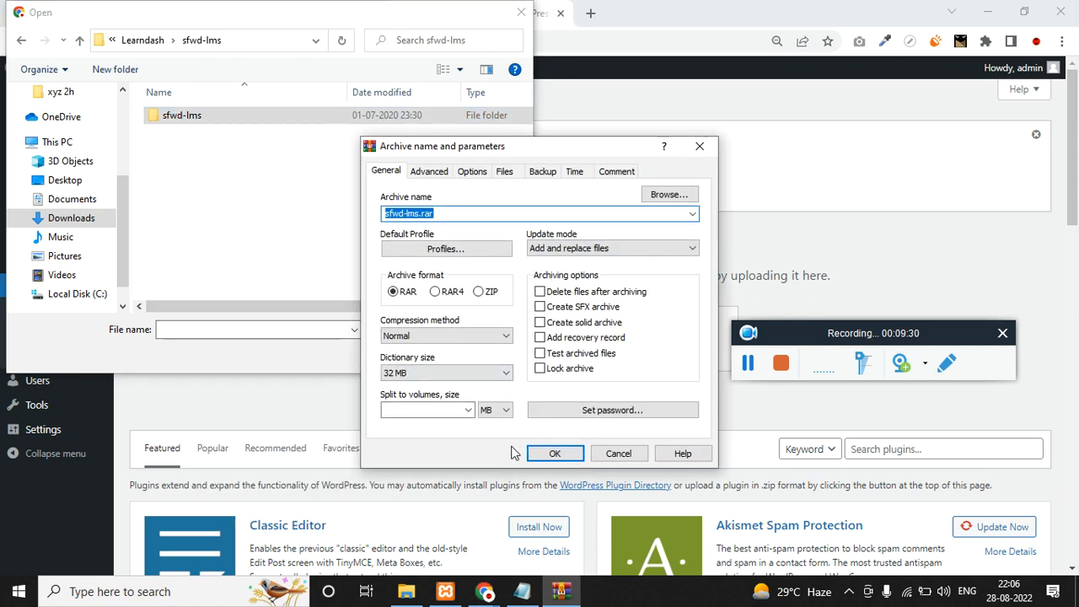
left_click(544, 453)
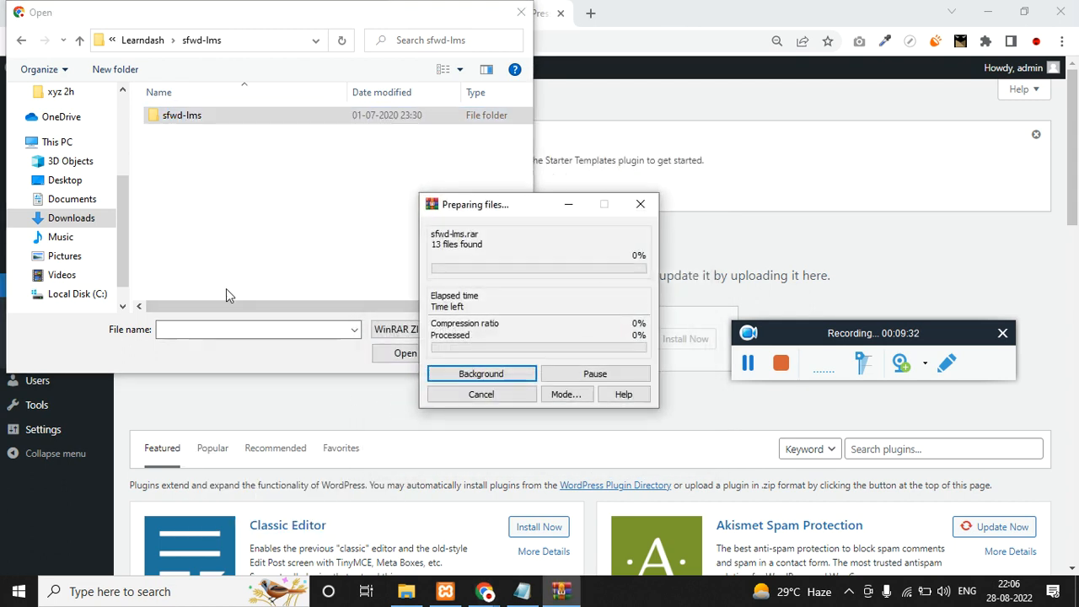
left_click(746, 365)
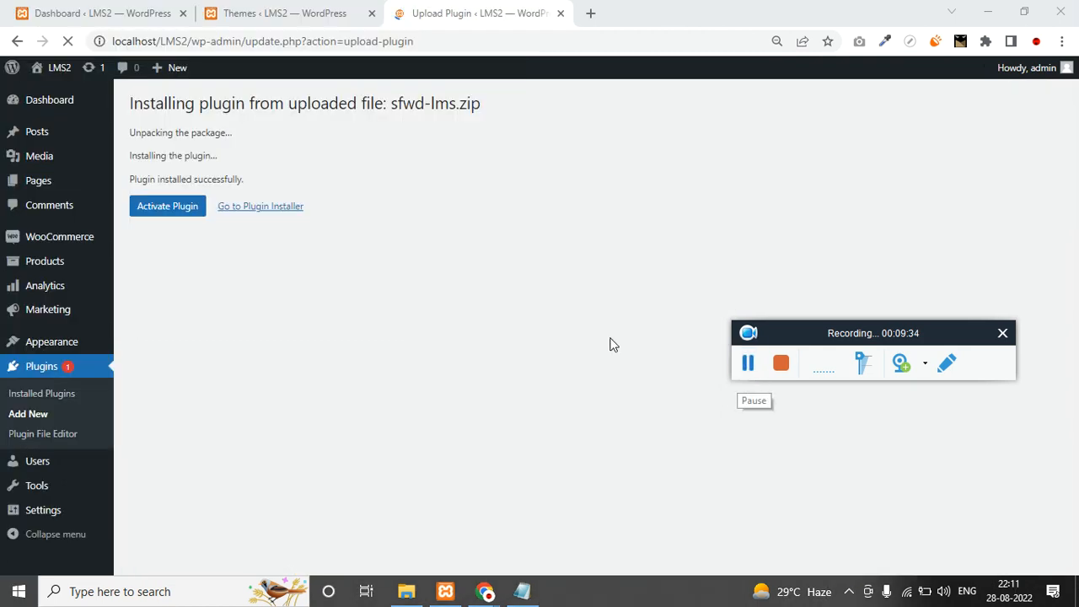
Activate LearnDash LMS 3.2.0 and open WooCommerce's General settings page.
left_click(180, 211)
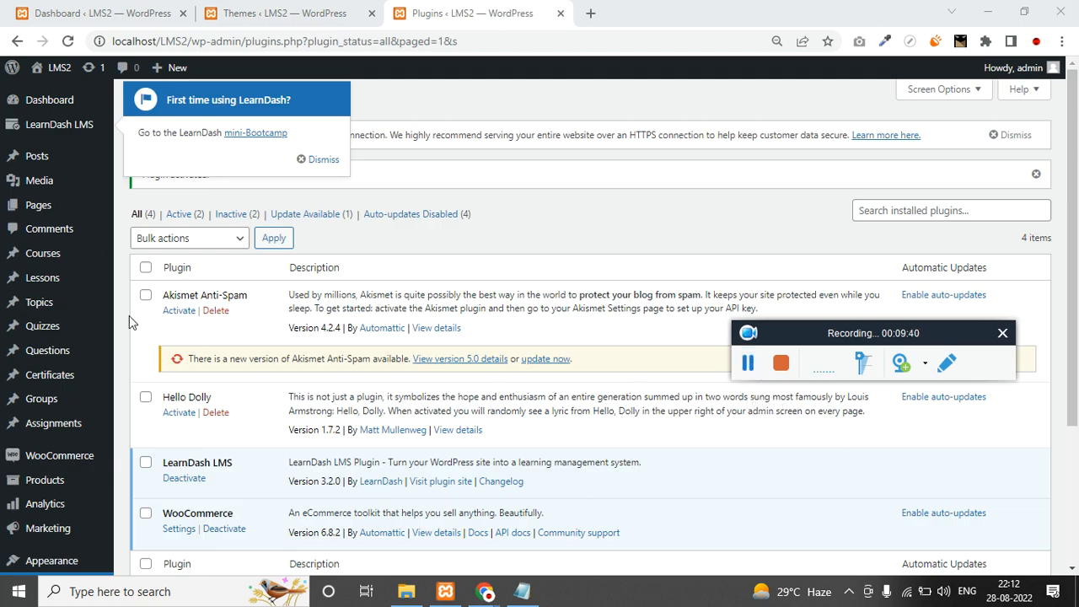
mouse_move(74, 254)
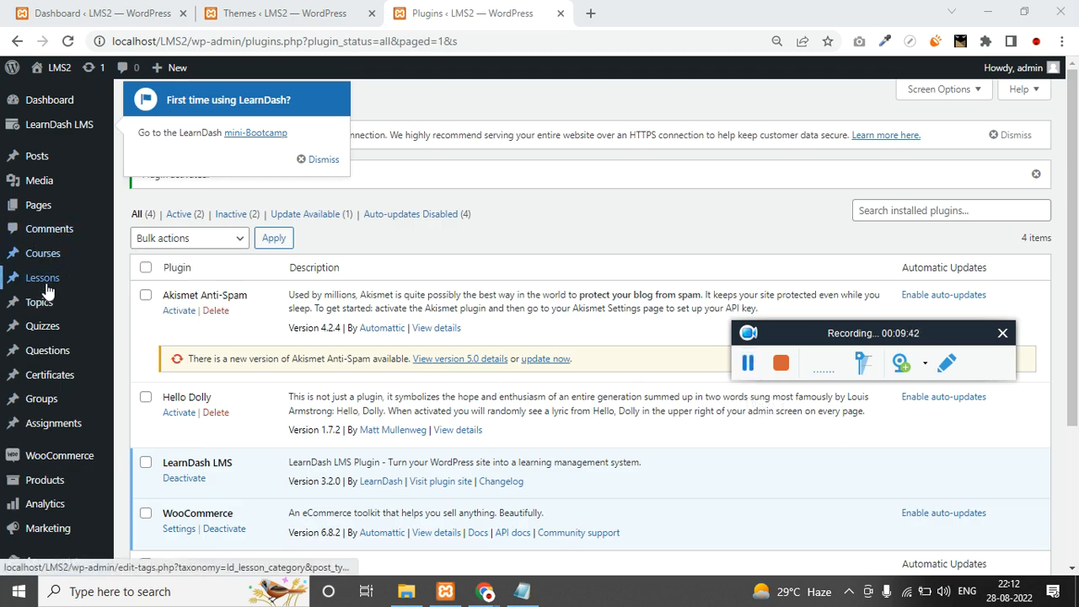
mouse_move(57, 350)
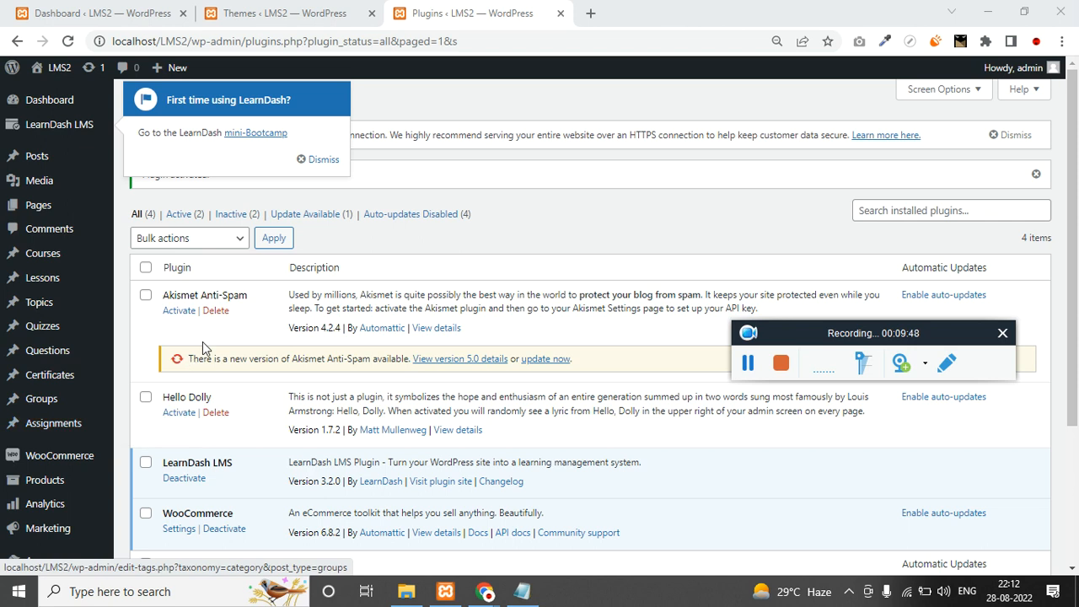
scroll(248, 328, "down", 3)
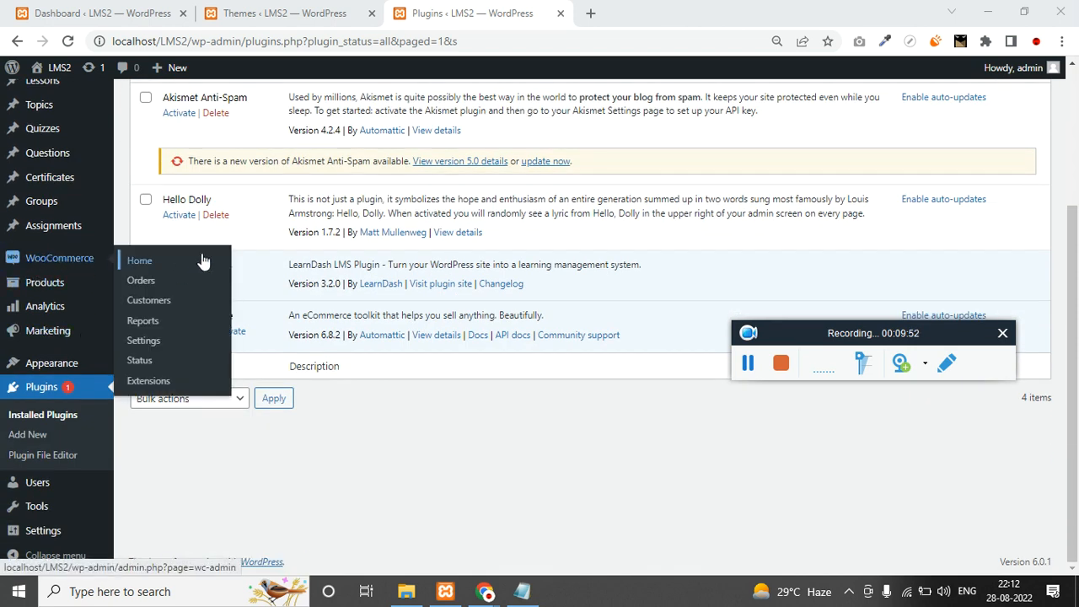
left_click(48, 267)
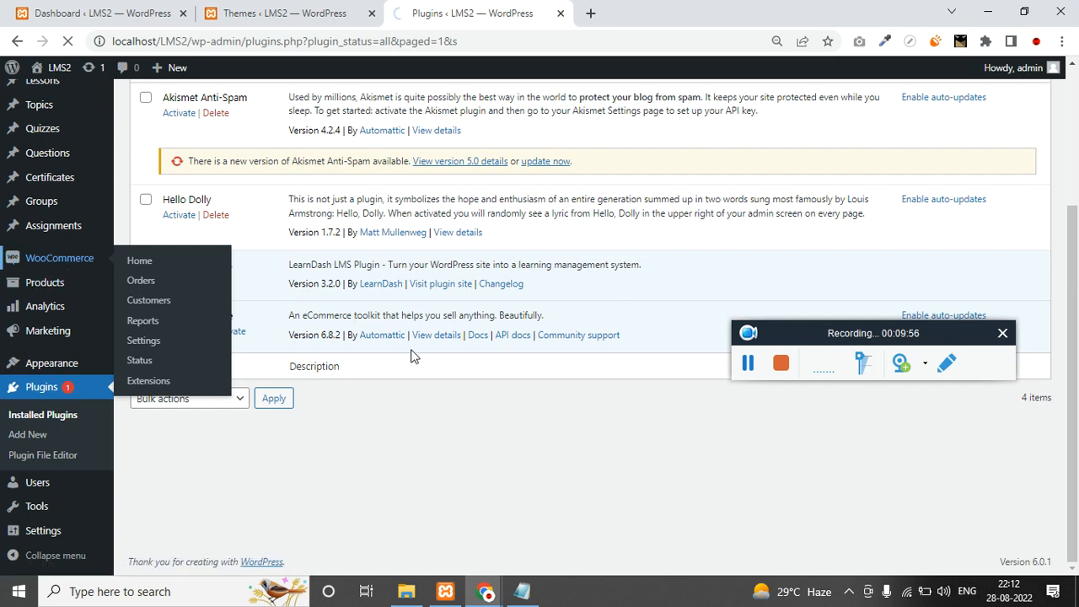
left_click(747, 363)
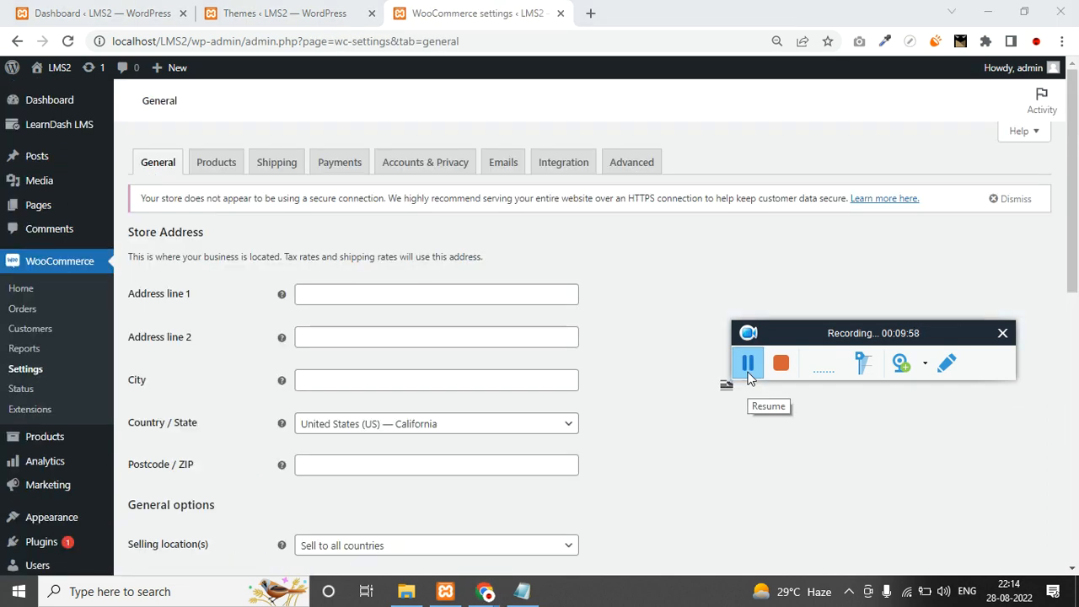
Bring up the course notes in Notepad and select the 'Create a Course' line.
left_click(522, 591)
left_click(537, 409)
left_click_drag(437, 379, 539, 381)
From LearnDash LMS Courses, start the first new course in the editor.
left_click(216, 304)
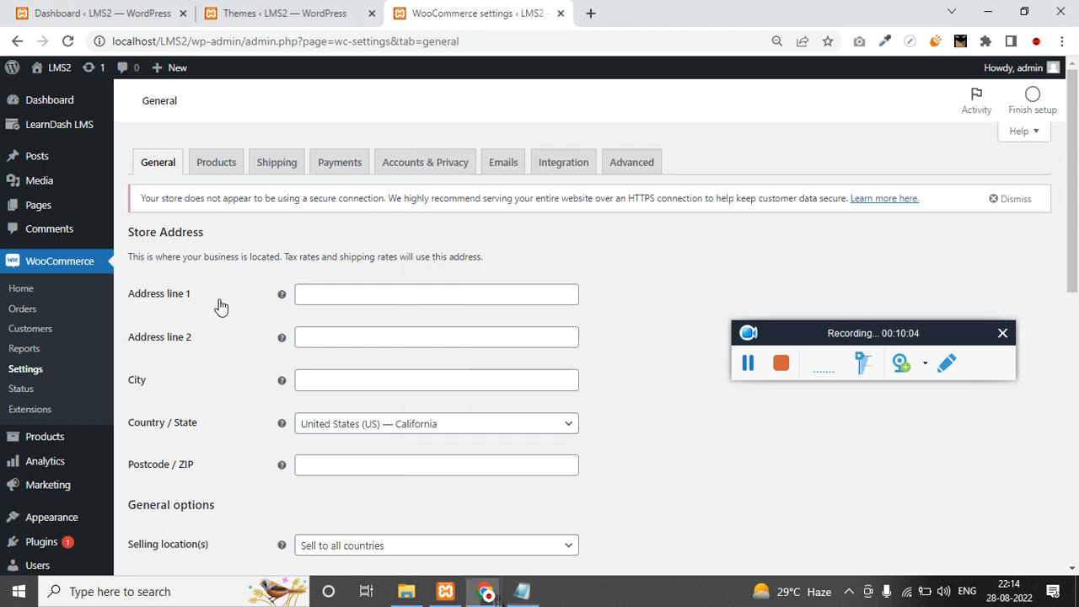
mouse_move(74, 134)
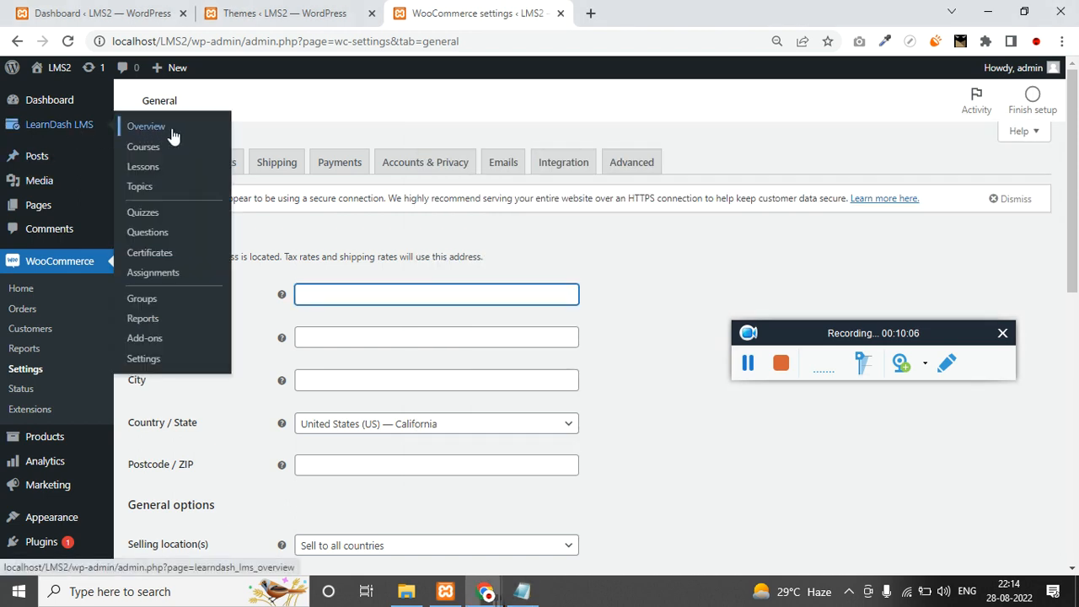
left_click(156, 155)
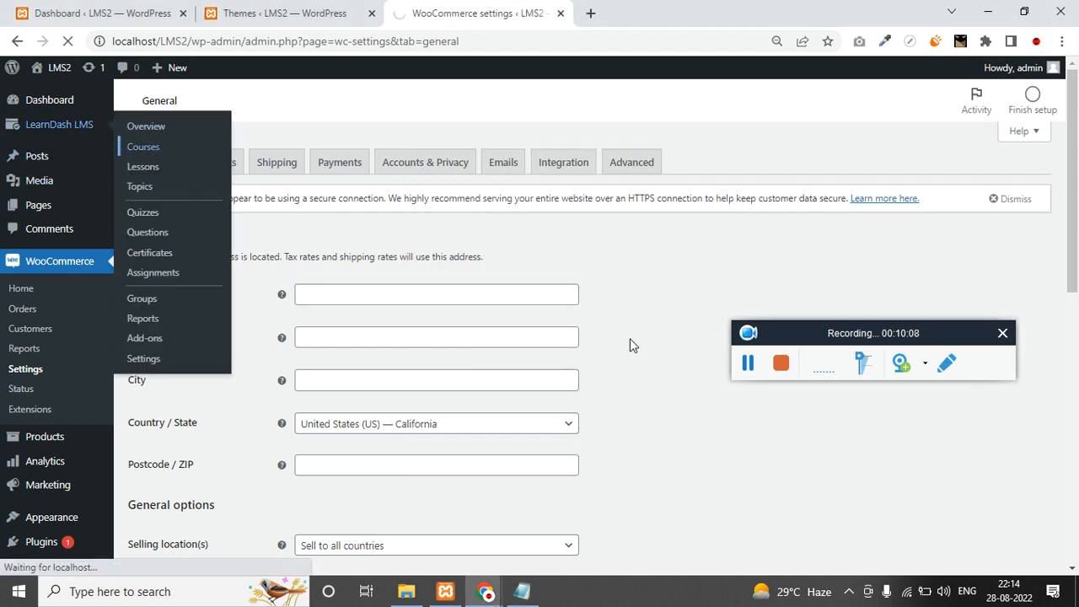
left_click(747, 364)
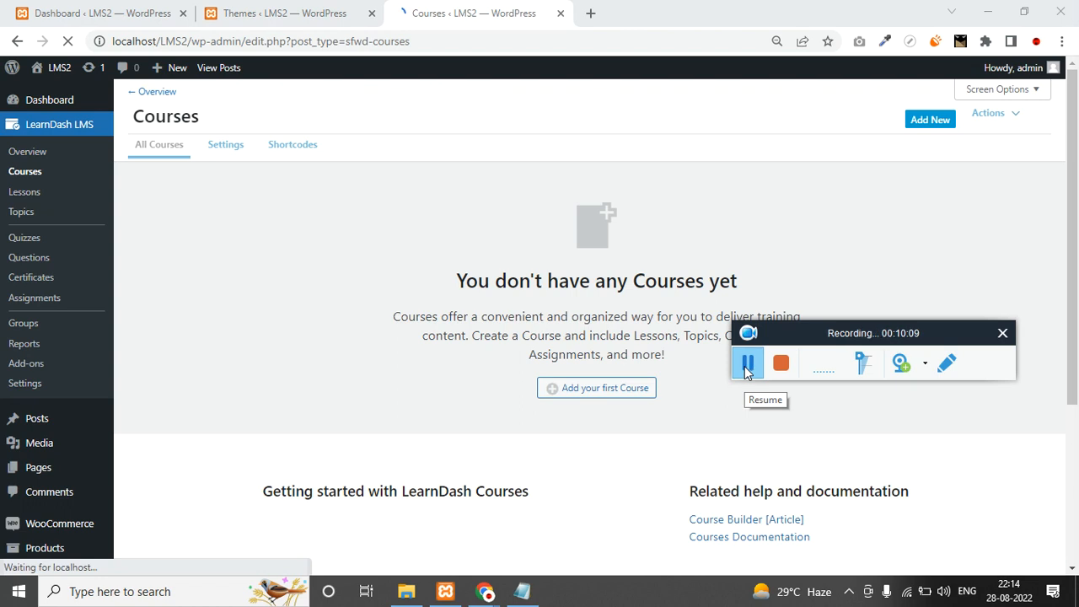
left_click(629, 392)
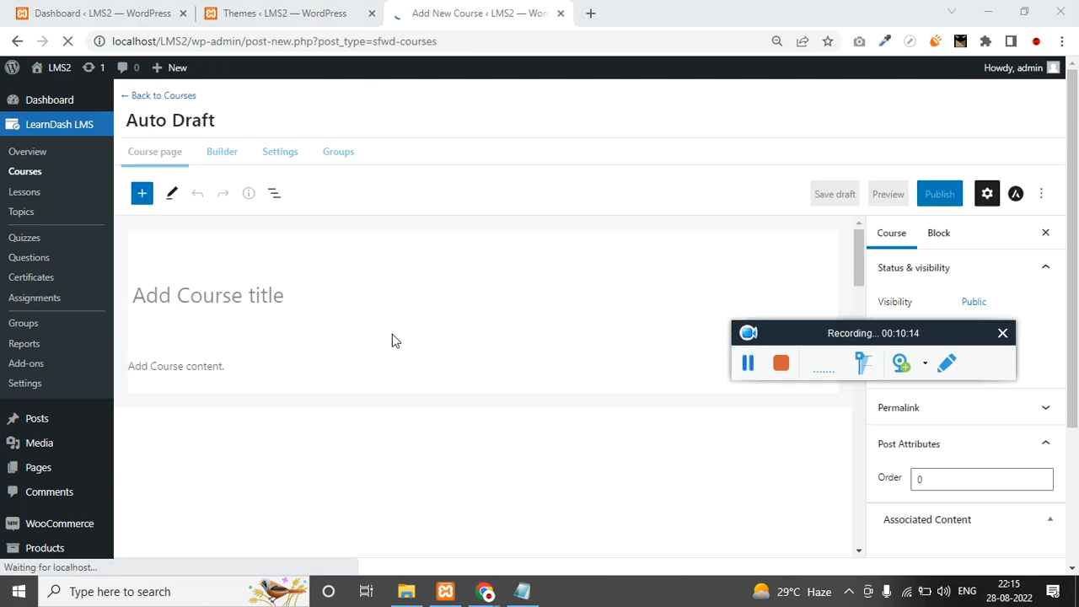
left_click(260, 289)
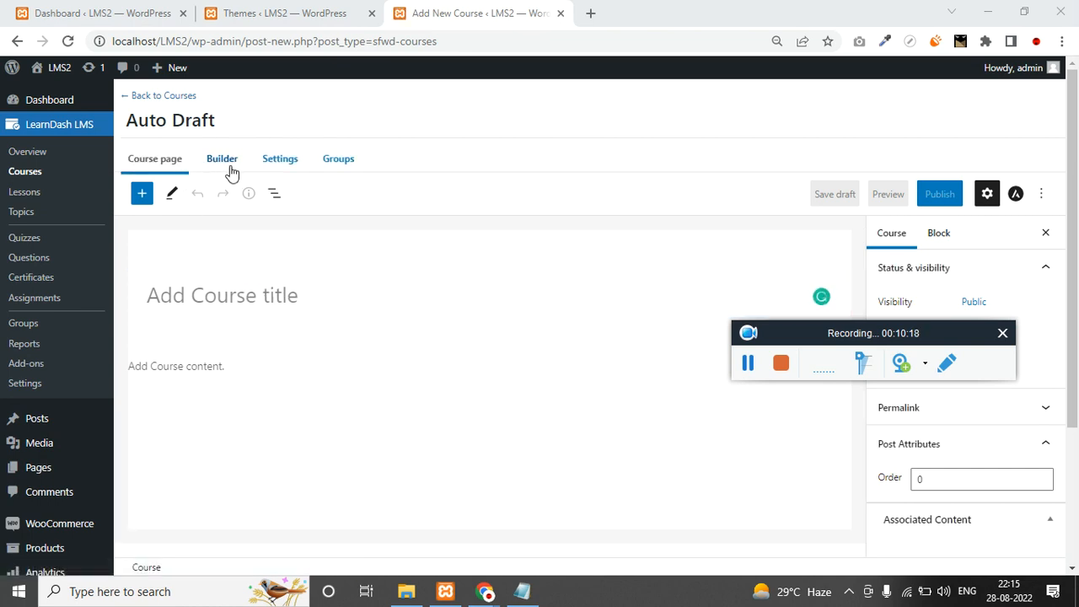
Enter the course title 'SignUp Form with Javascript'.
left_click(232, 169)
left_click(296, 164)
left_click(156, 159)
scroll(497, 373, "down", 1)
key("alt+Tab")
left_click(245, 300)
type("Sgn")
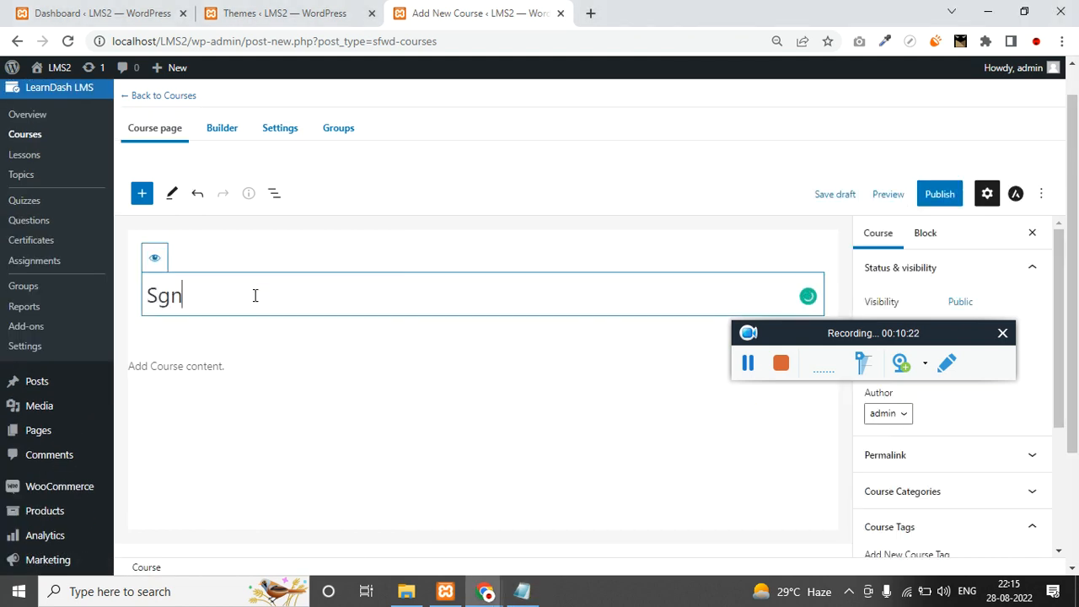
type("ignUp FOrm")
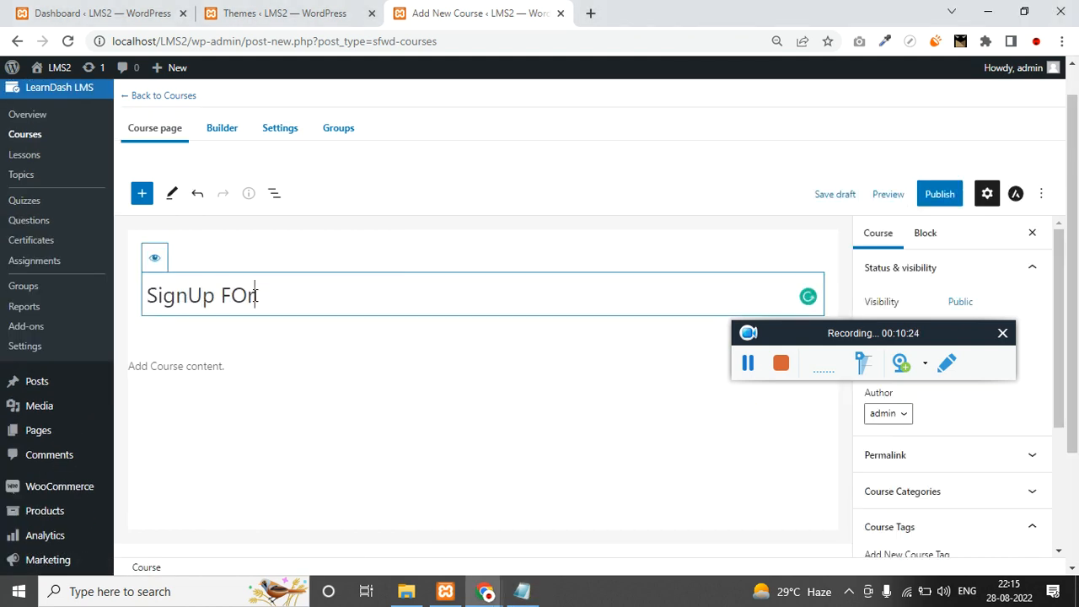
key("BackSpace")
key("BackSpace")
key("BackSpace")
type("orm with JH")
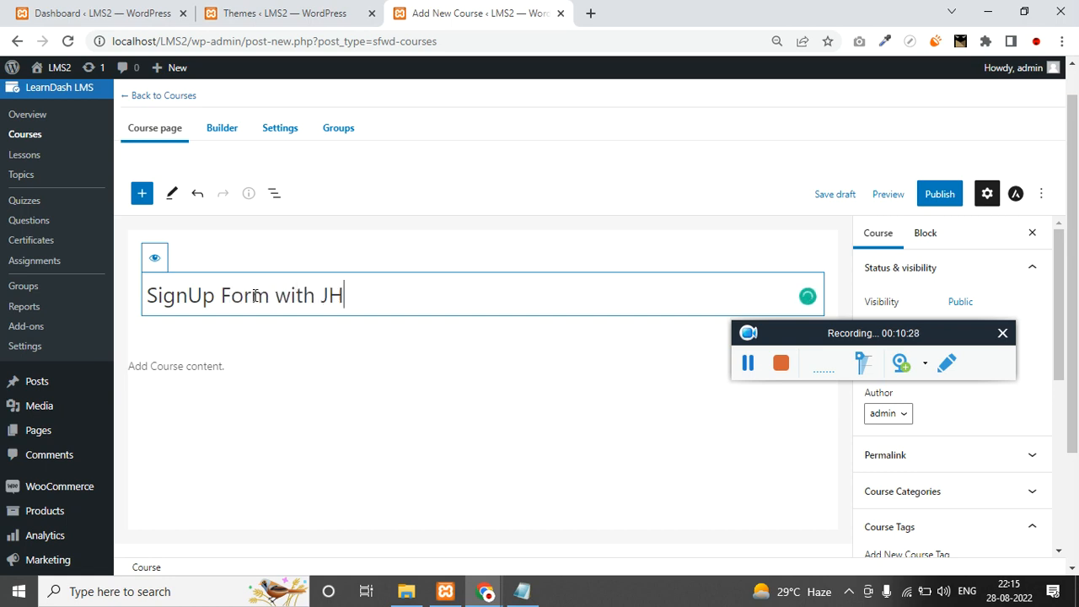
type("vascrpt")
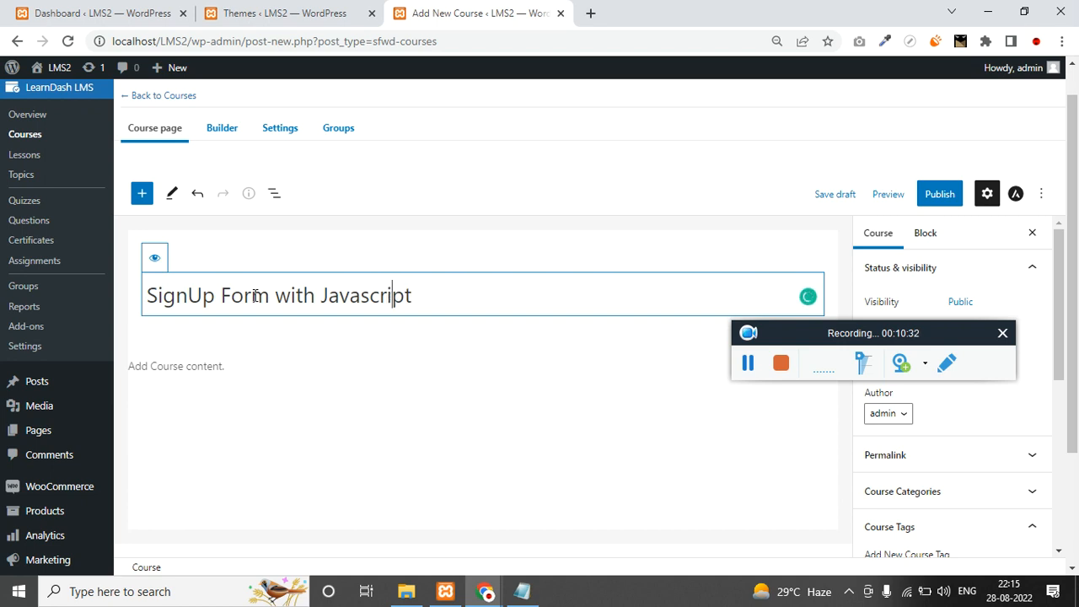
Insert an empty Paragraph block into the course content.
scroll(253, 300, "down", 2)
left_click(182, 374)
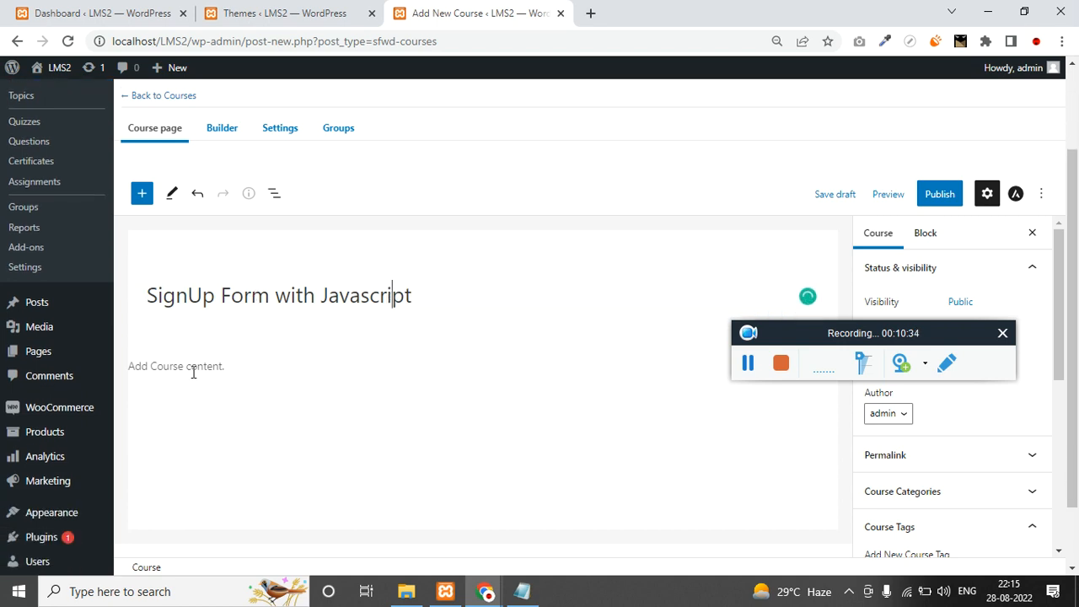
left_click_drag(800, 336, 517, 553)
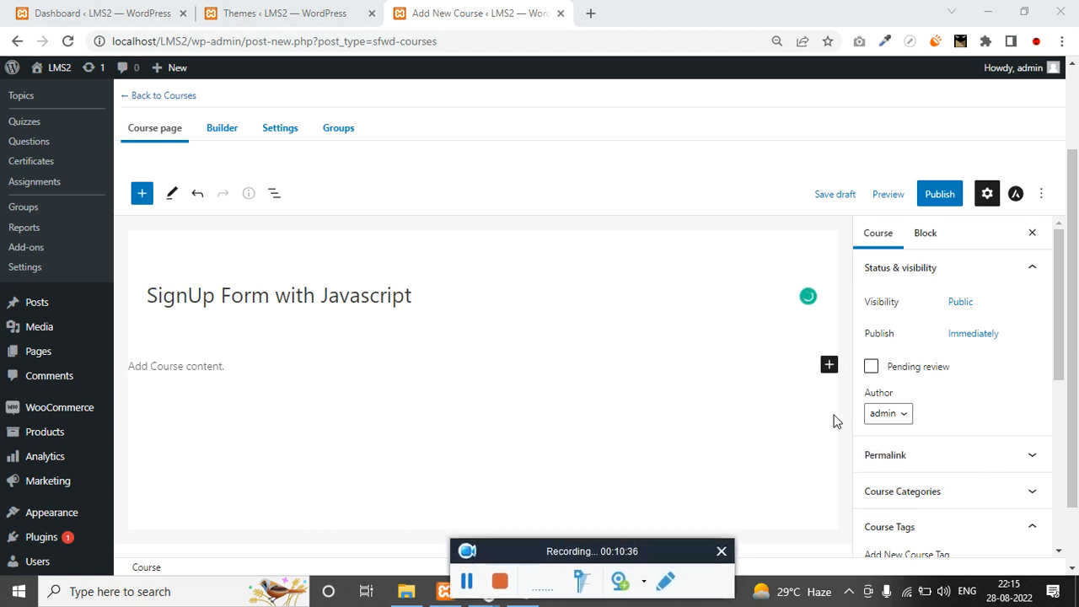
left_click(830, 366)
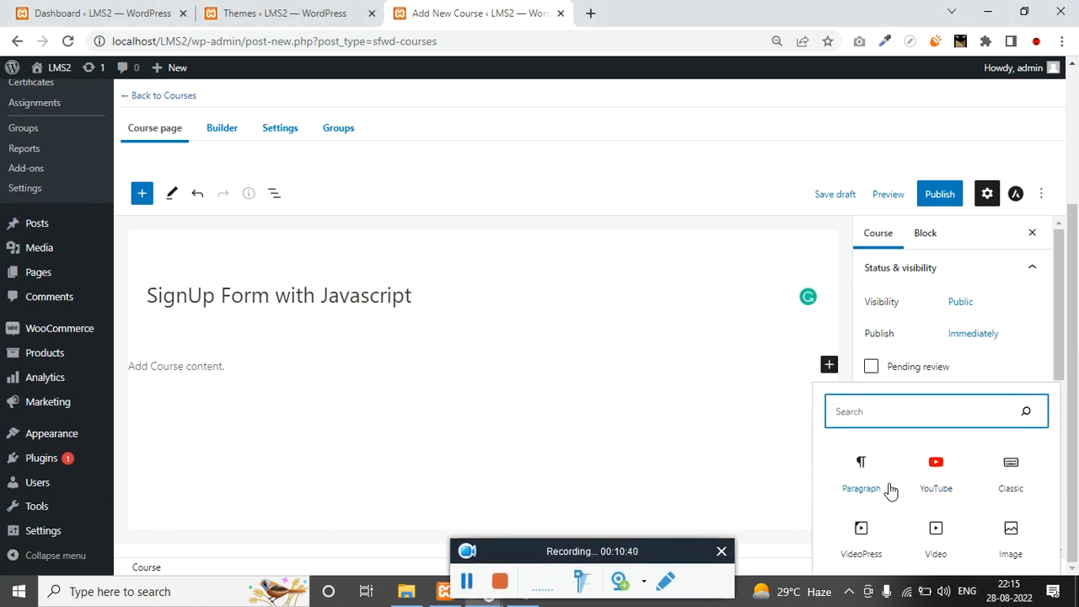
left_click(864, 470)
left_click(868, 469)
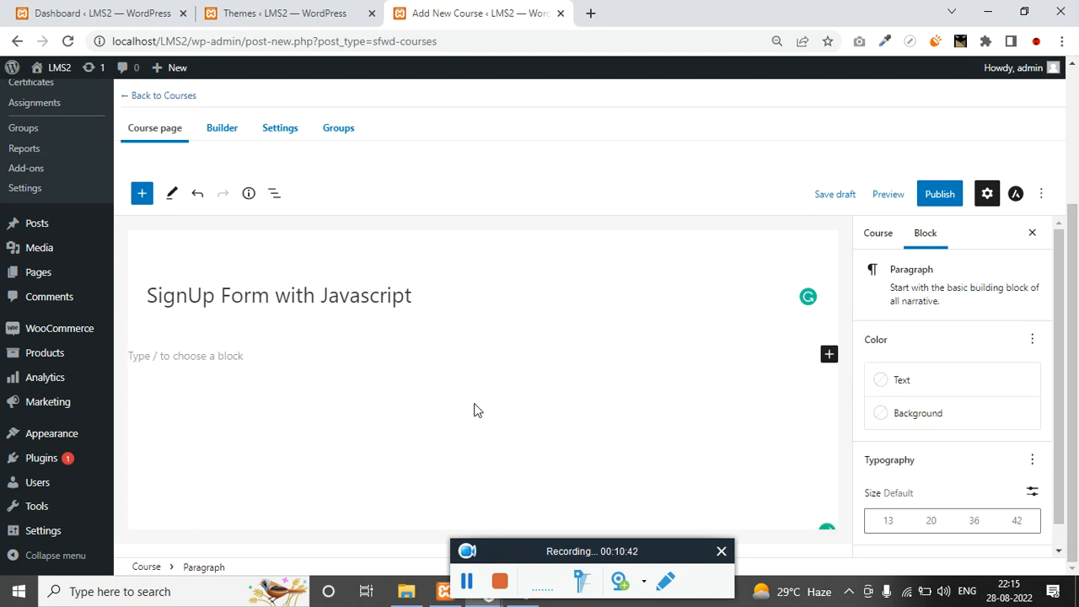
left_click(829, 356)
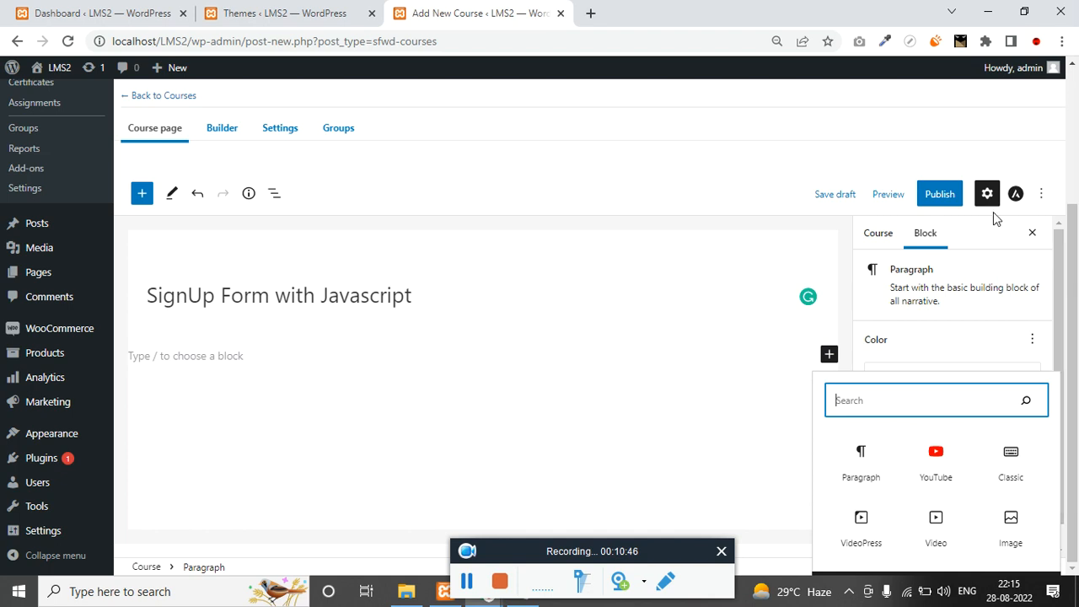
Toggle the settings sidebar, check the Astra layout settings, then show the course settings.
left_click_drag(1060, 295, 1058, 332)
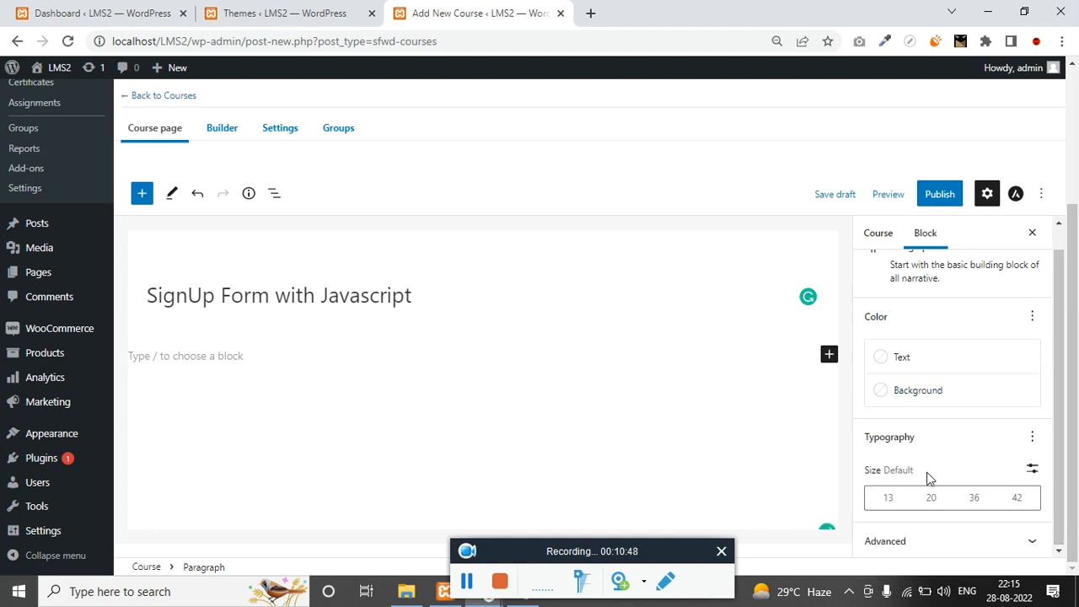
left_click(986, 194)
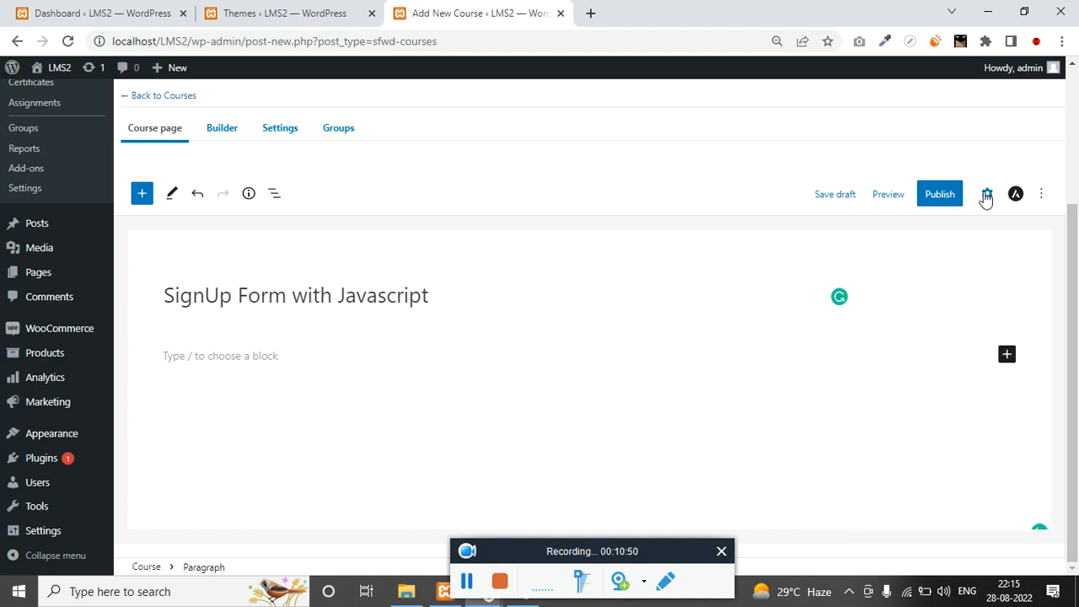
left_click(987, 194)
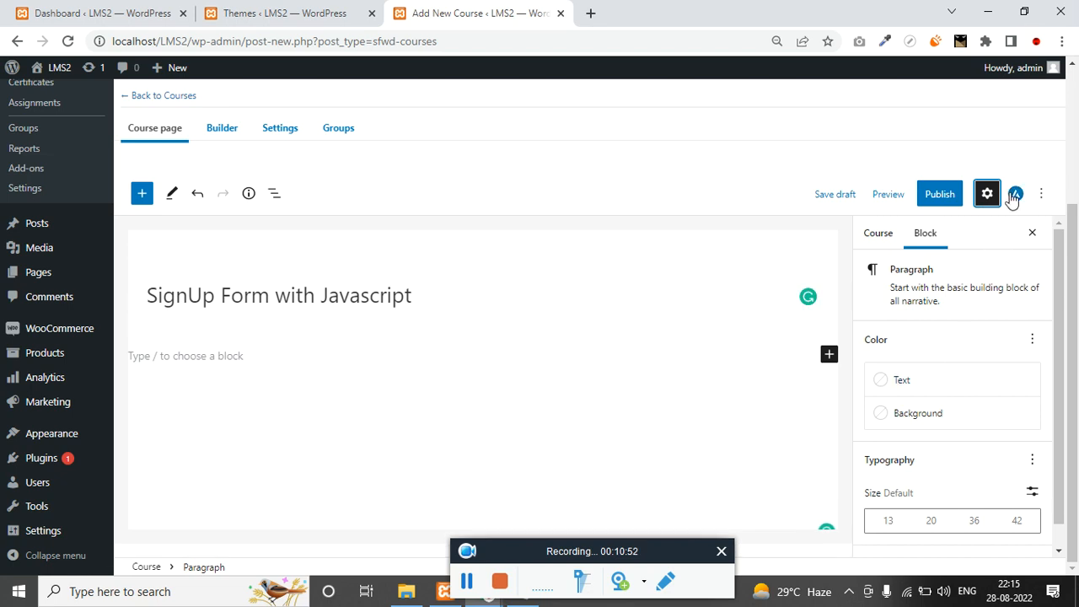
left_click(1015, 195)
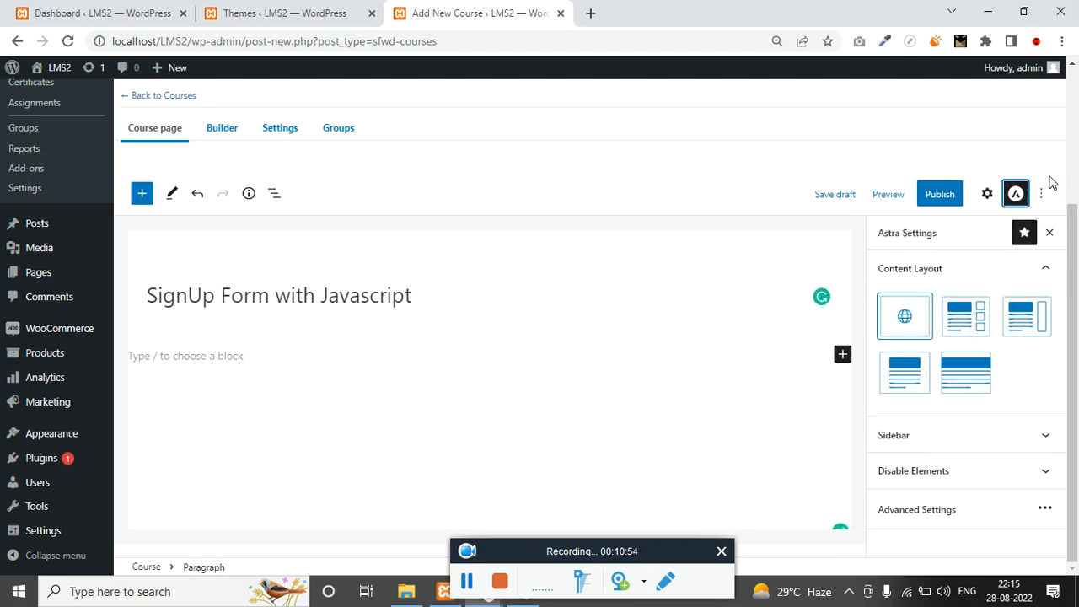
left_click(1042, 196)
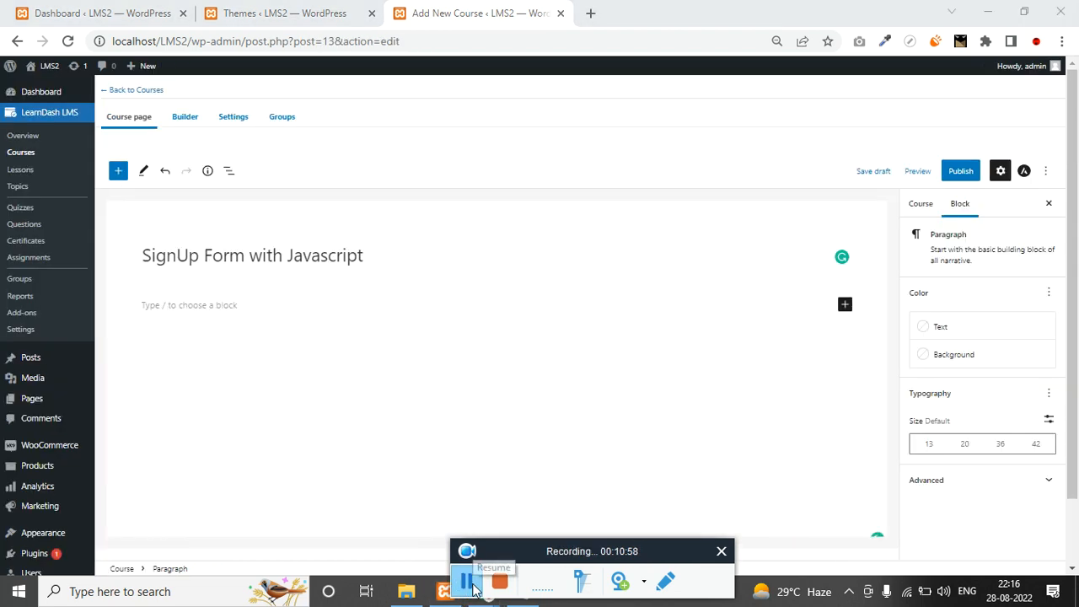
left_click(921, 204)
Start a featured image upload and browse to the Downloads folder.
scroll(970, 421, "down", 5)
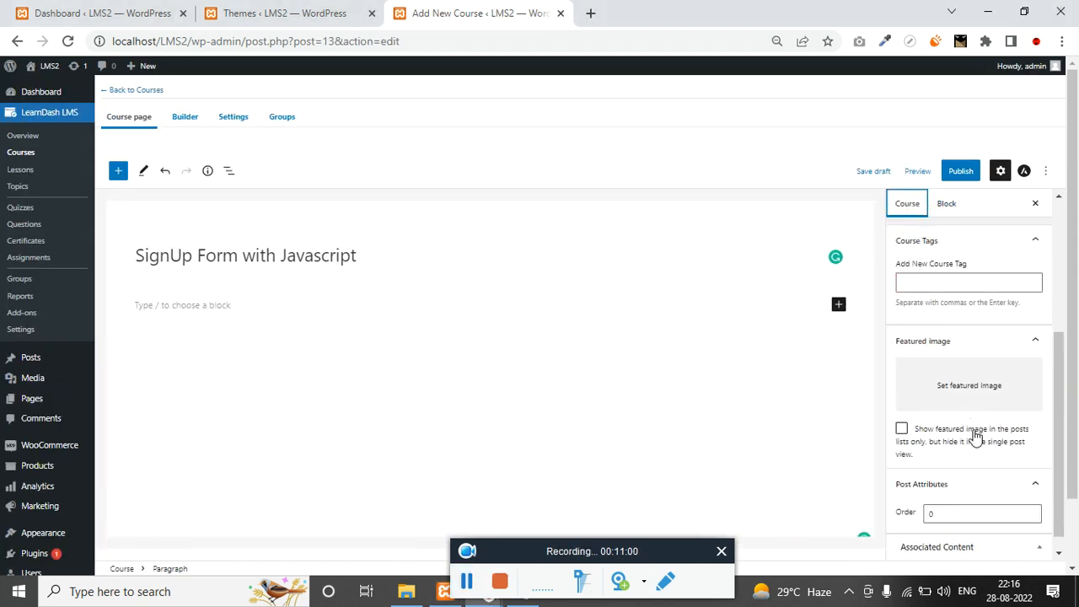
left_click(975, 368)
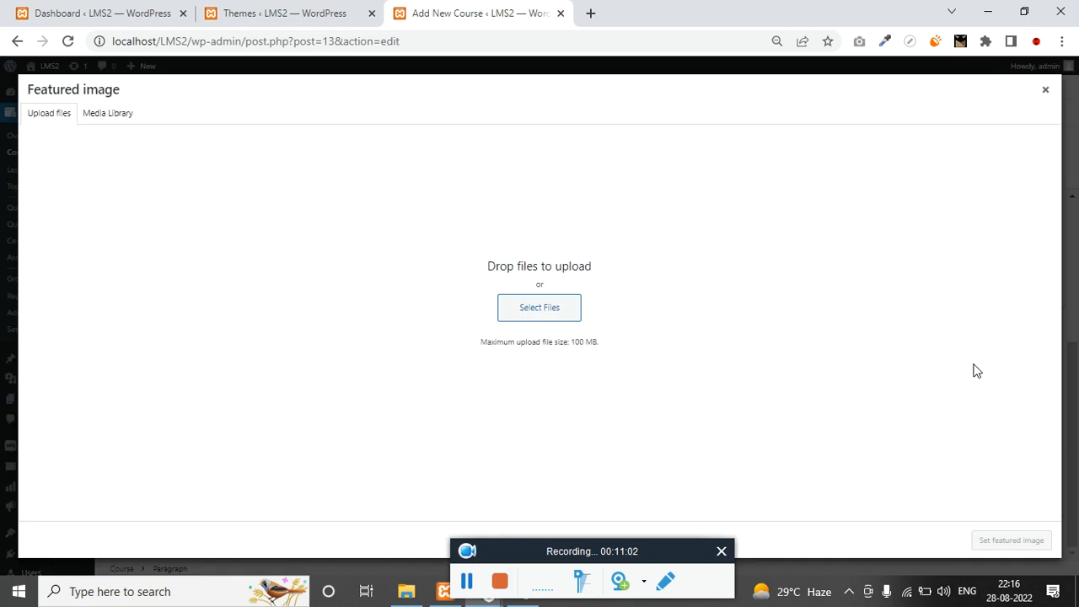
left_click(508, 313)
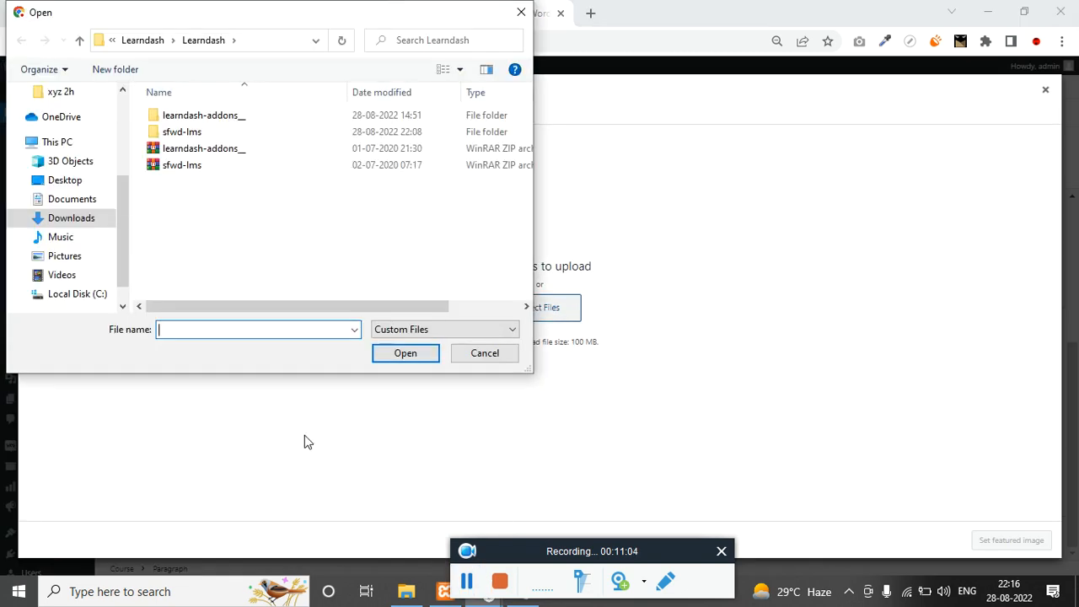
left_click(95, 199)
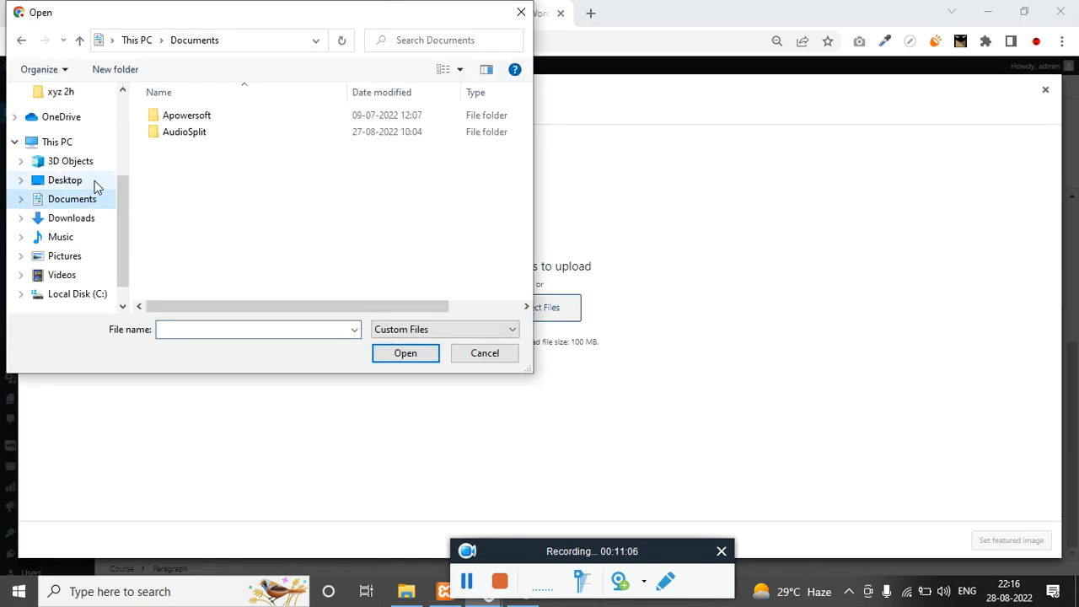
left_click(82, 224)
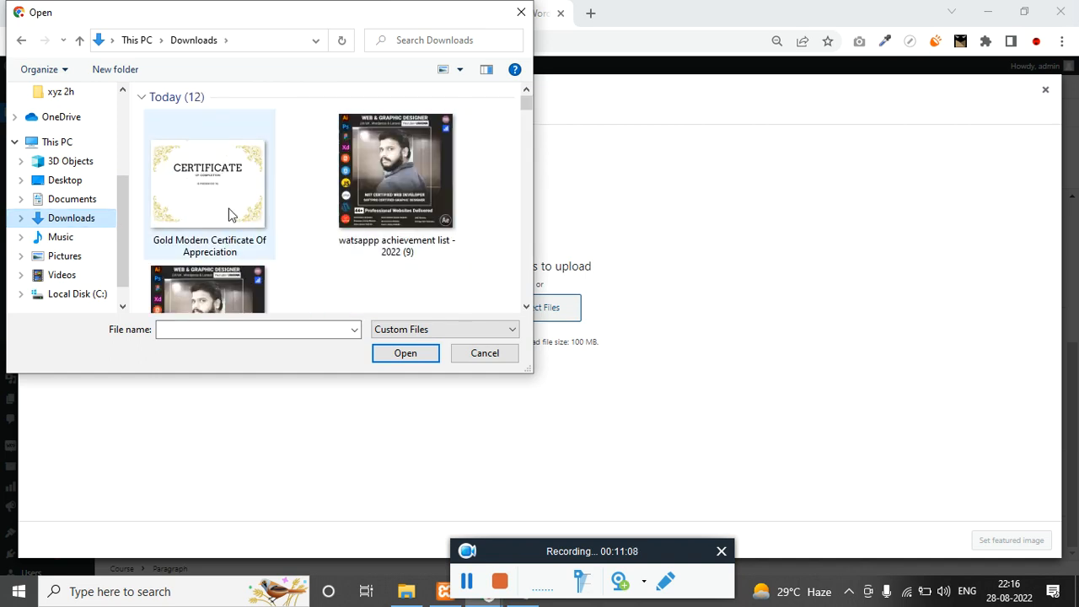
left_click(240, 184)
Upload js (1) and set it as the course's featured image.
scroll(302, 227, "down", 1)
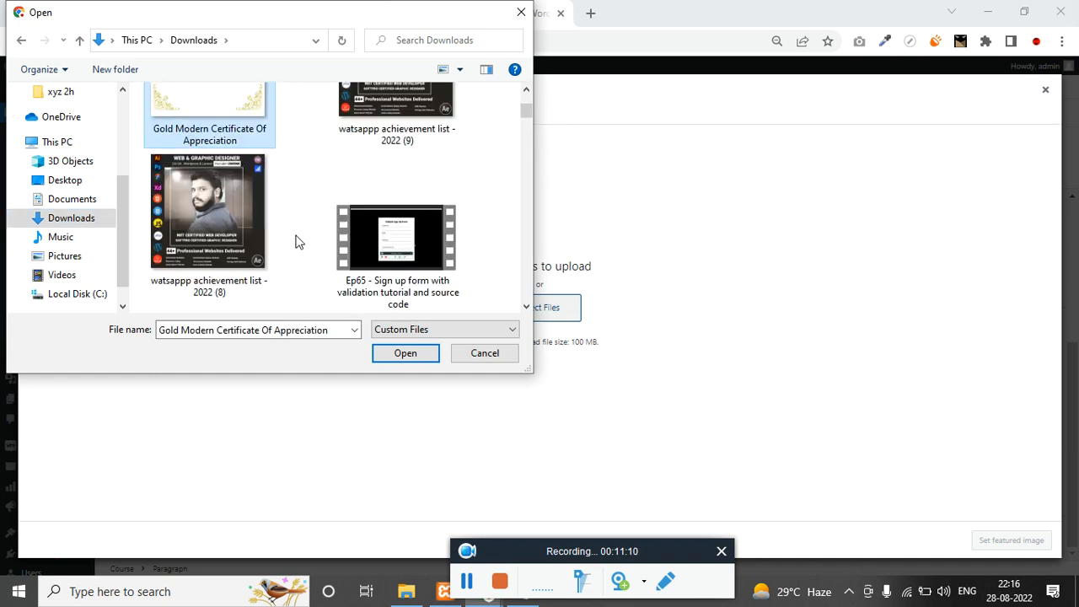
scroll(296, 243, "up", 1)
scroll(241, 198, "down", 5)
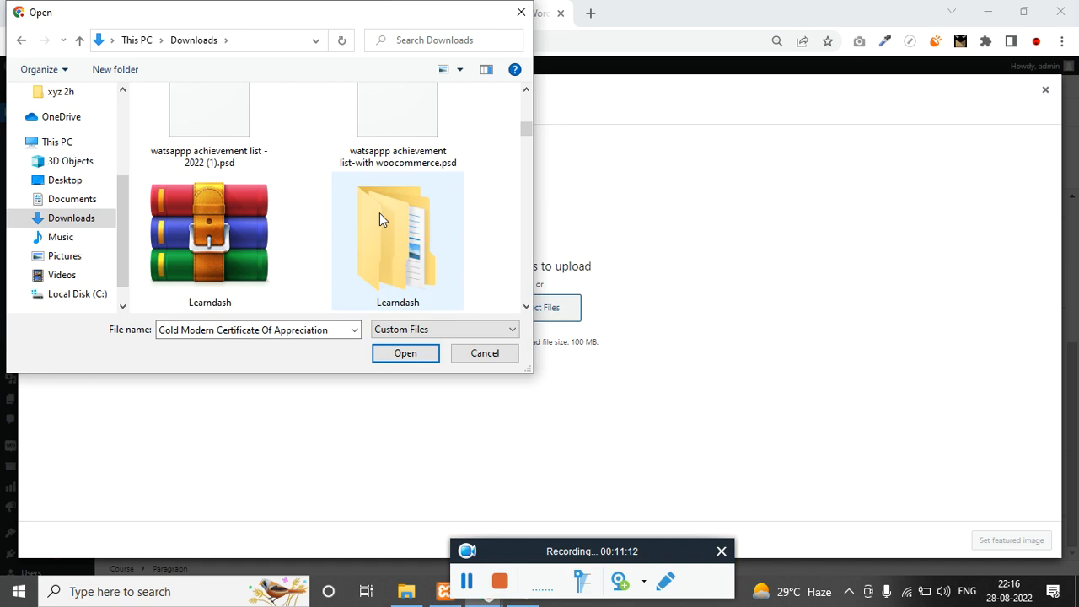
scroll(379, 220, "down", 8)
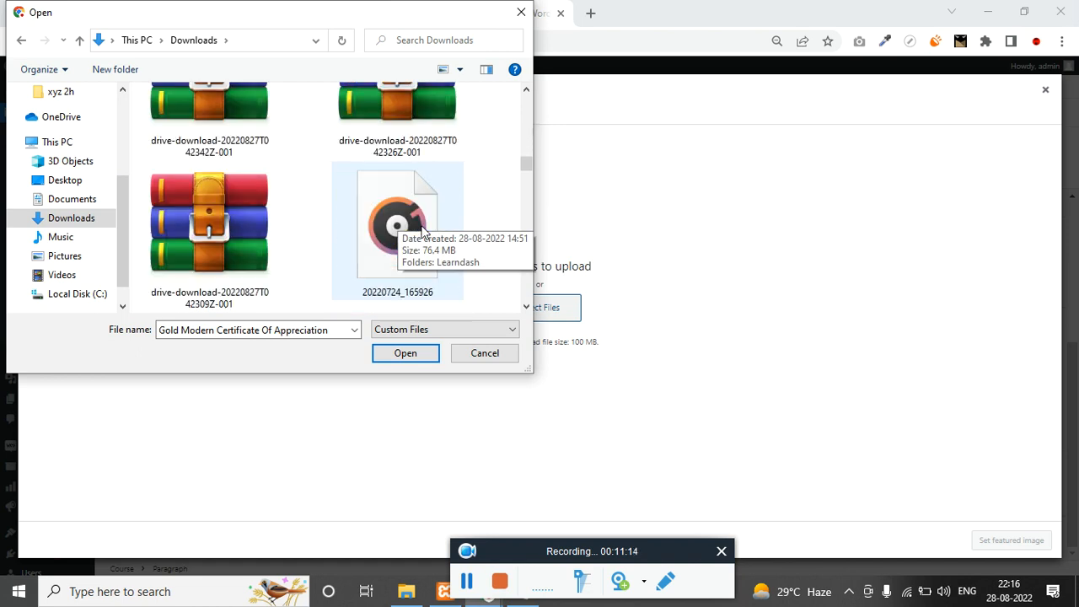
scroll(424, 231, "down", 8)
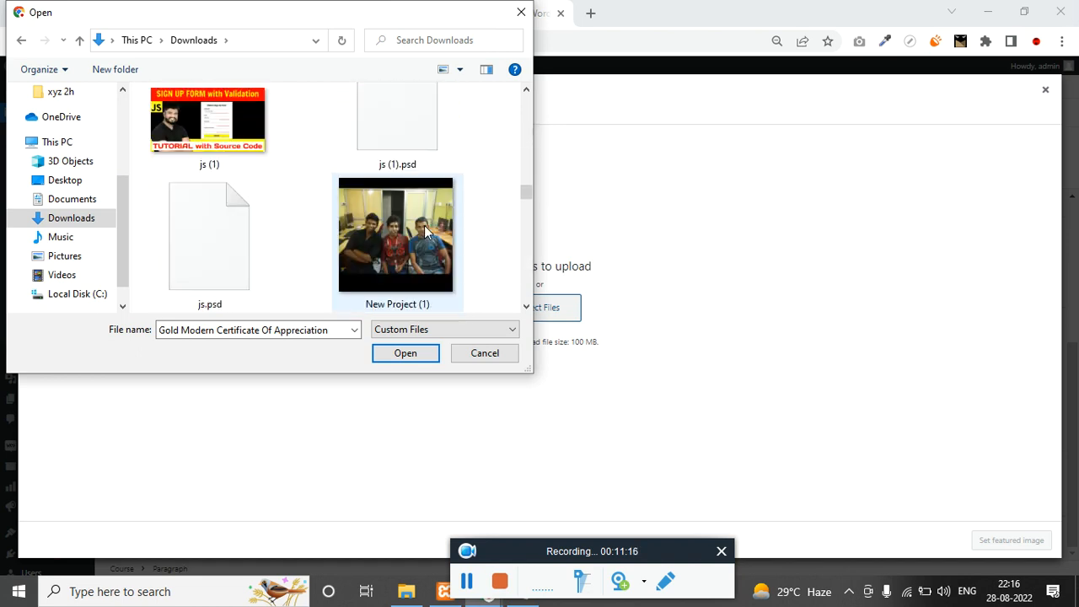
left_click(210, 119)
left_click(405, 354)
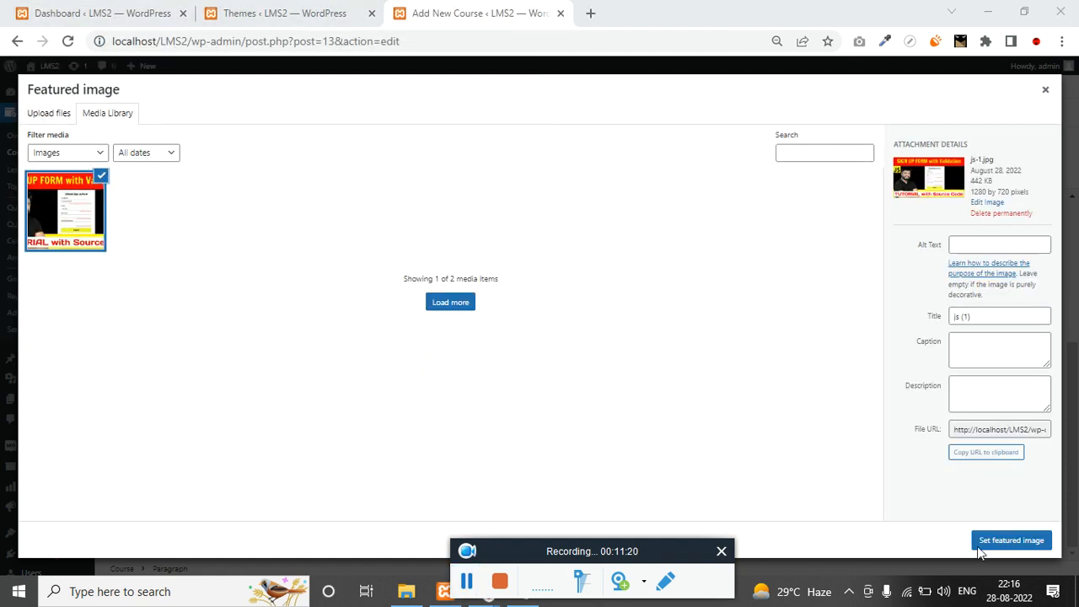
left_click(995, 533)
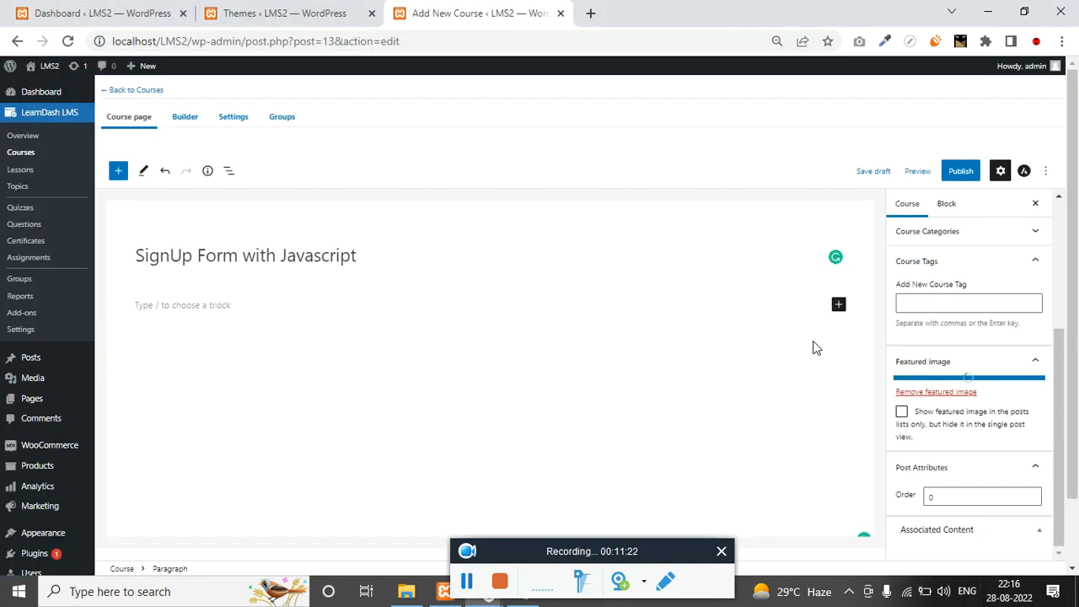
scroll(789, 365, "down", 1)
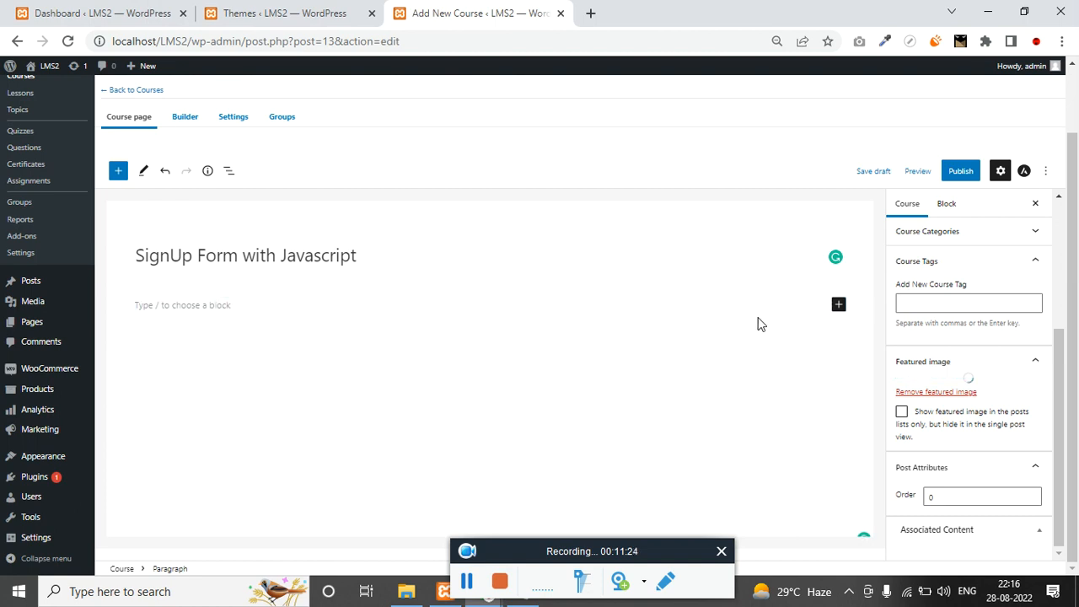
Add a Paragraph block holding Lorem ipsum text copied from a Google search.
left_click(839, 306)
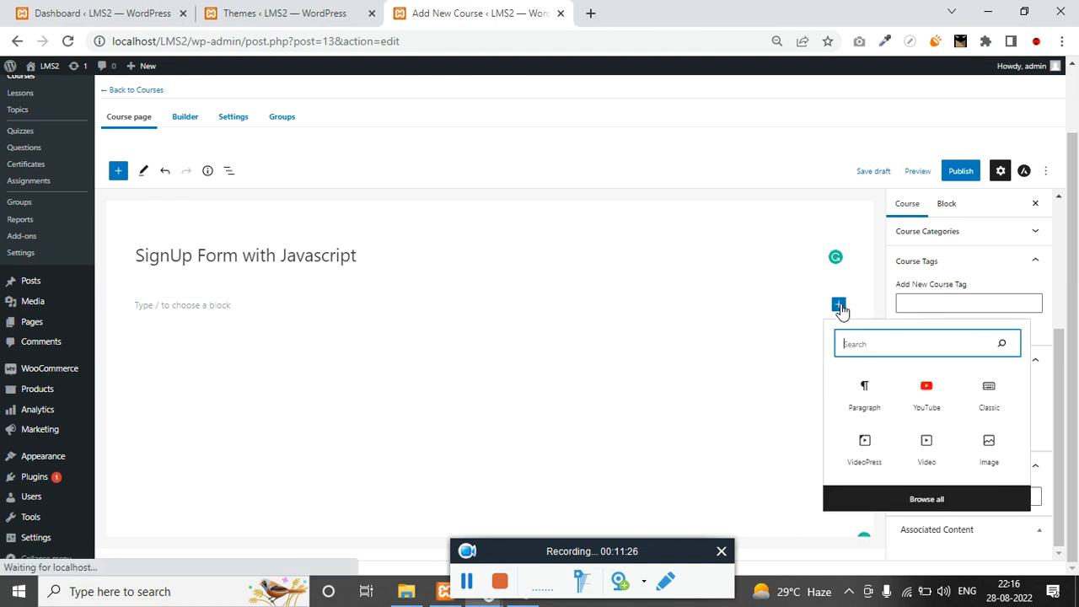
left_click(876, 394)
left_click(588, 13)
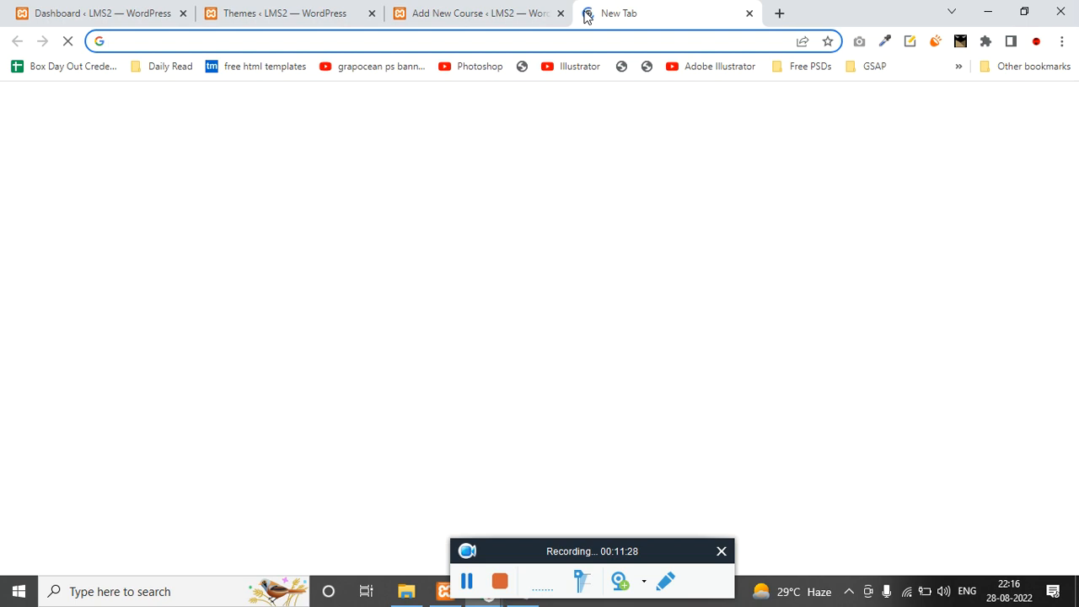
type("lorem i")
key("Return")
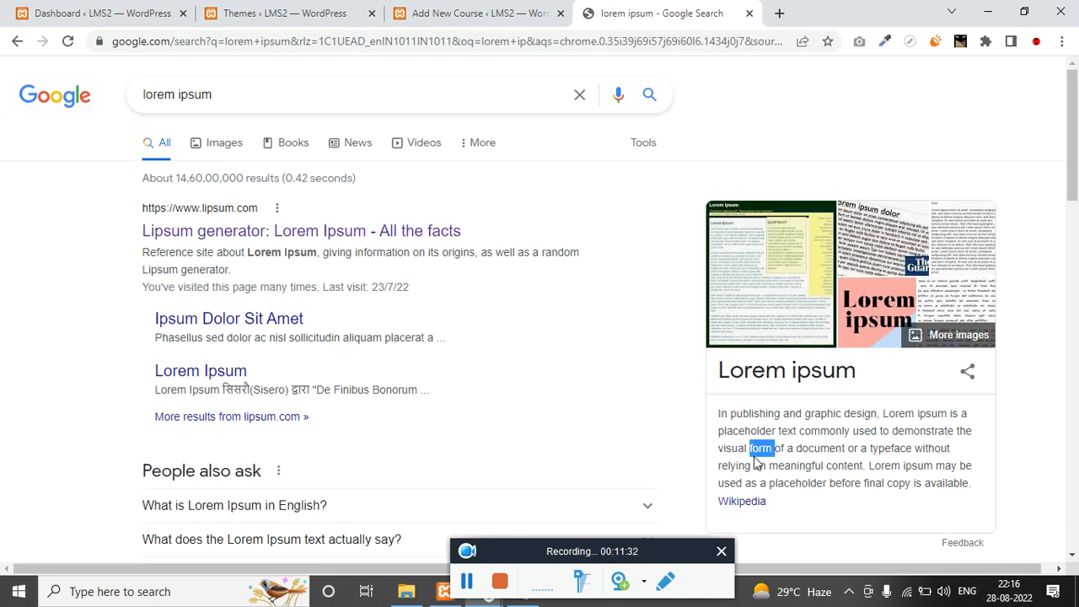
triple_click(763, 447)
key("ctrl+c")
left_click(473, 14)
left_click(244, 304)
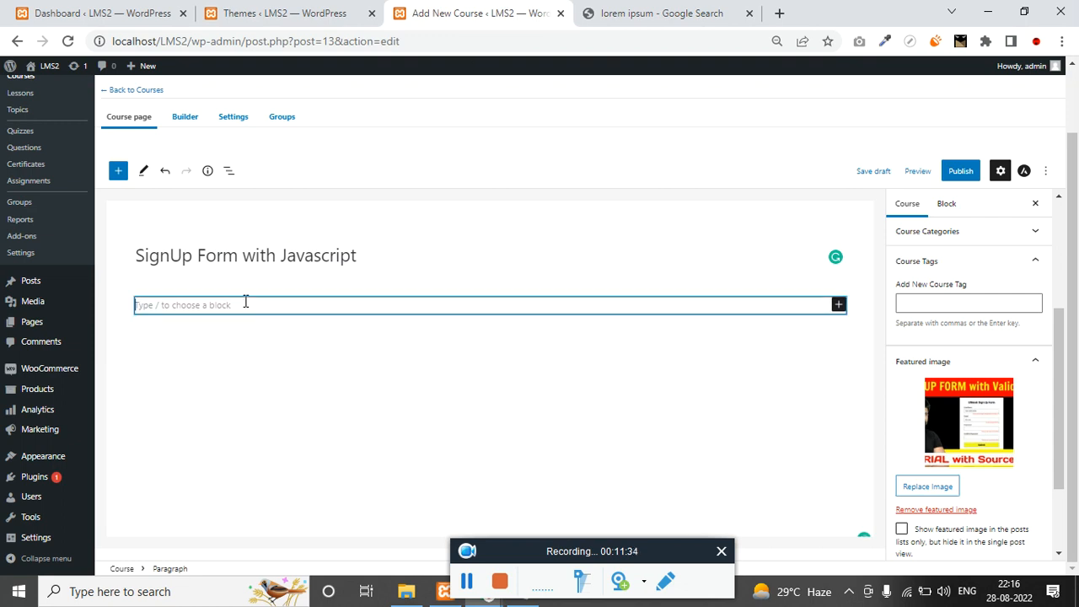
key("ctrl+v")
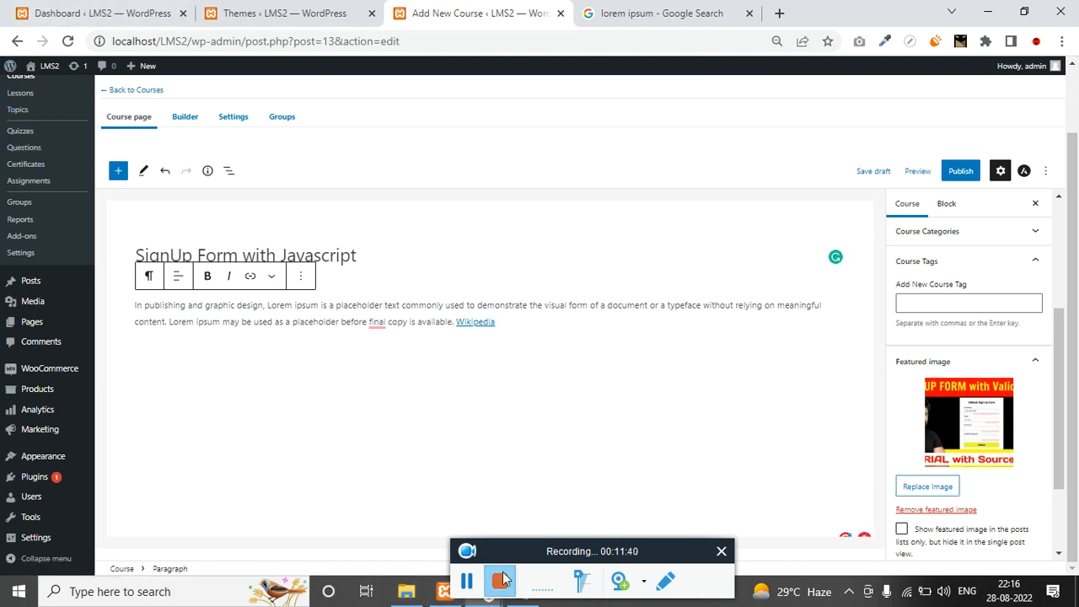
Select the description text on the original course page in the incognito window.
left_click_drag(516, 559, 611, 517)
mouse_move(485, 591)
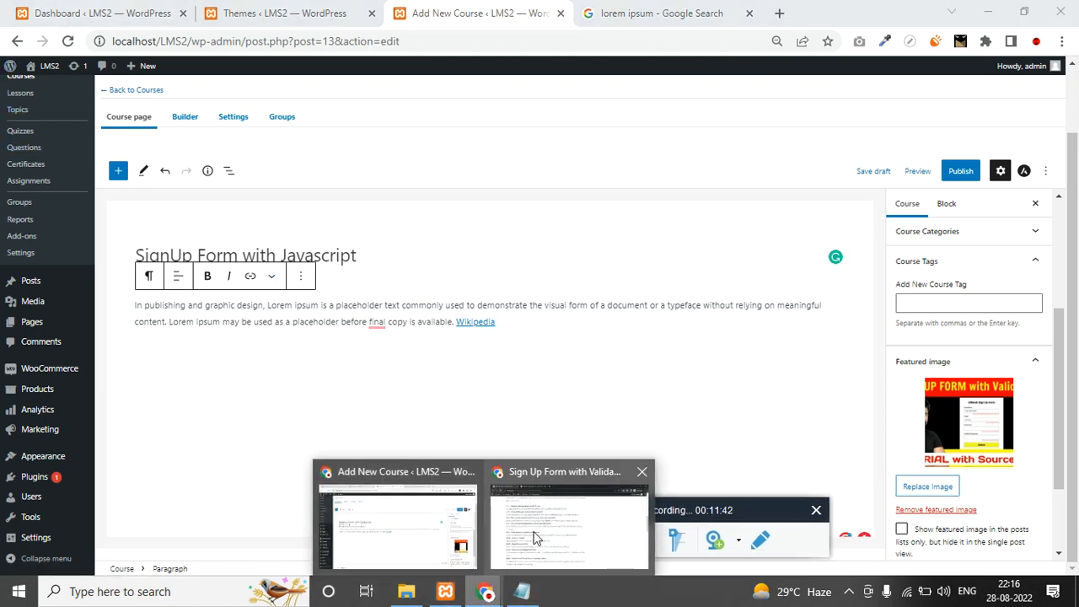
left_click(562, 541)
scroll(3, 320, "up", 10)
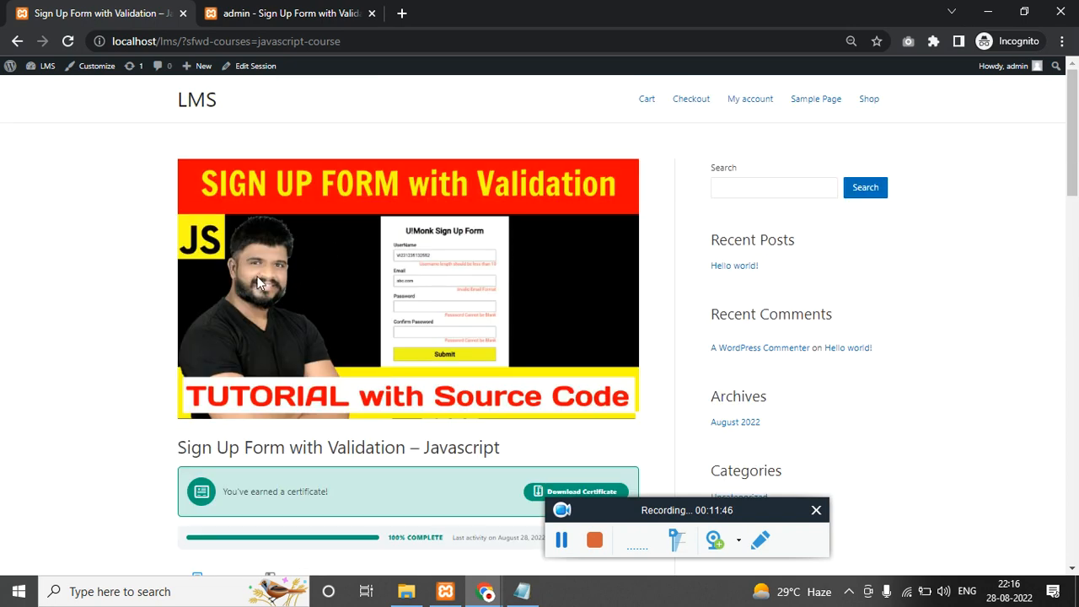
scroll(304, 312, "down", 1)
left_click_drag(217, 364, 523, 370)
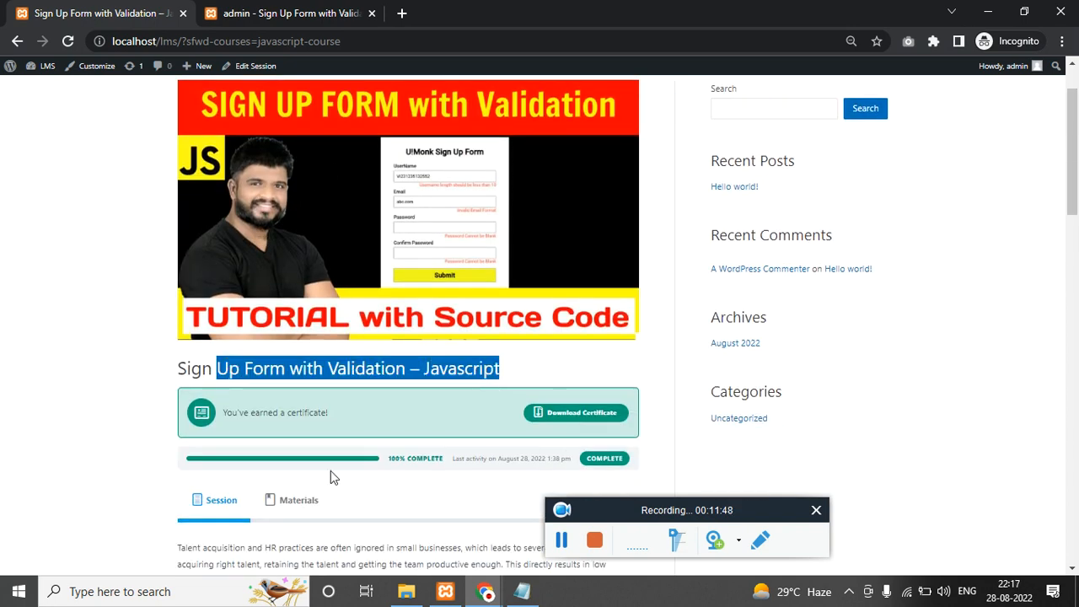
scroll(279, 388, "down", 3)
left_click_drag(180, 311, 217, 340)
triple_click(217, 340)
key("alt+Tab")
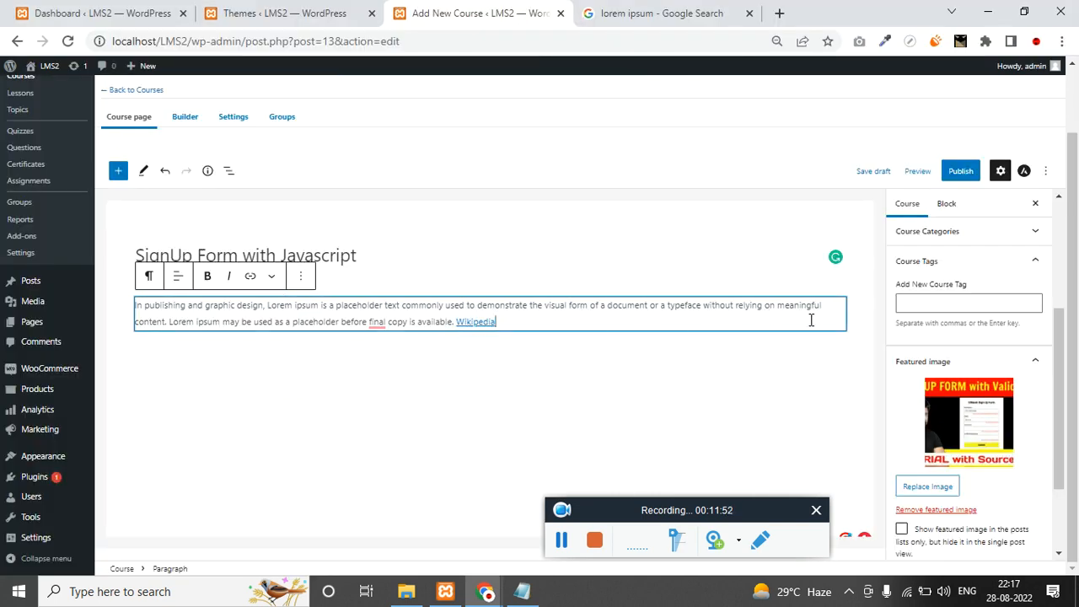
Add a second Paragraph block with the timestamped topic list from the original course.
left_click(838, 351)
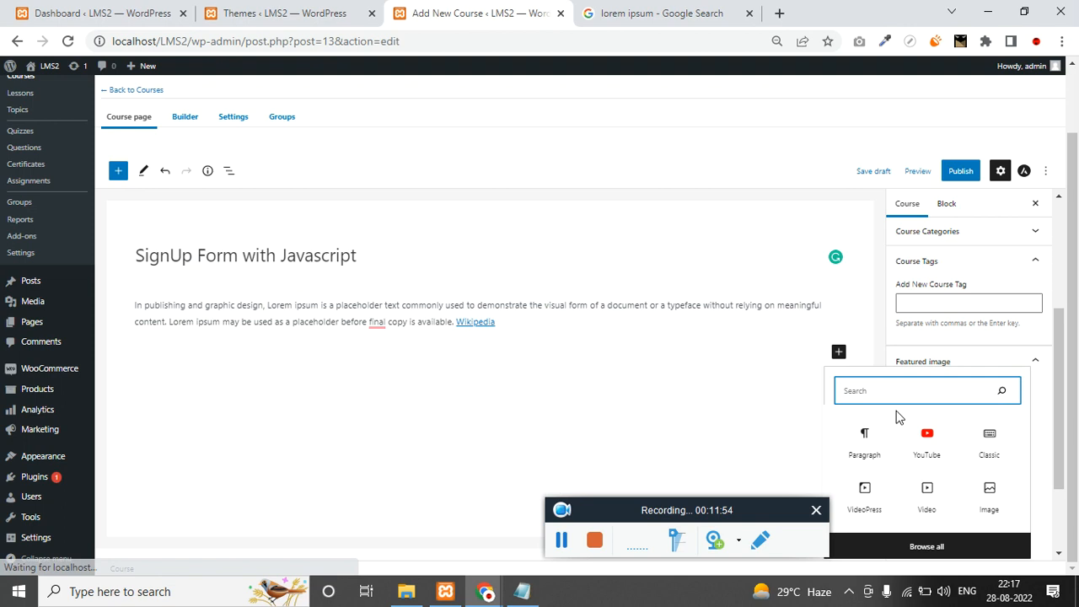
type("text")
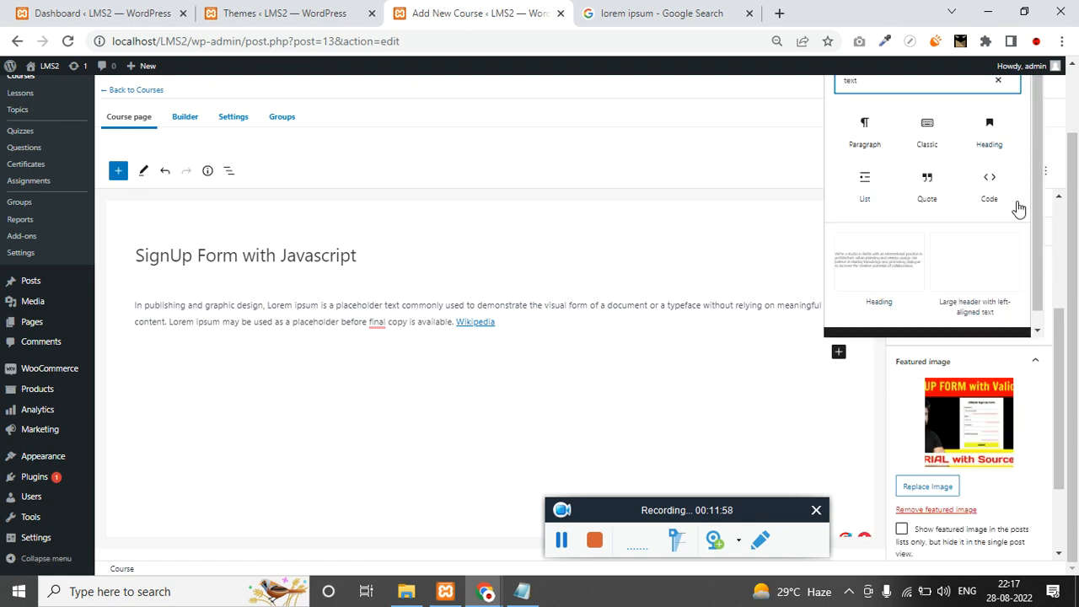
left_click(872, 134)
key("alt+Tab")
triple_click(213, 405)
scroll(212, 405, "down", 4)
left_click(340, 426, "shift")
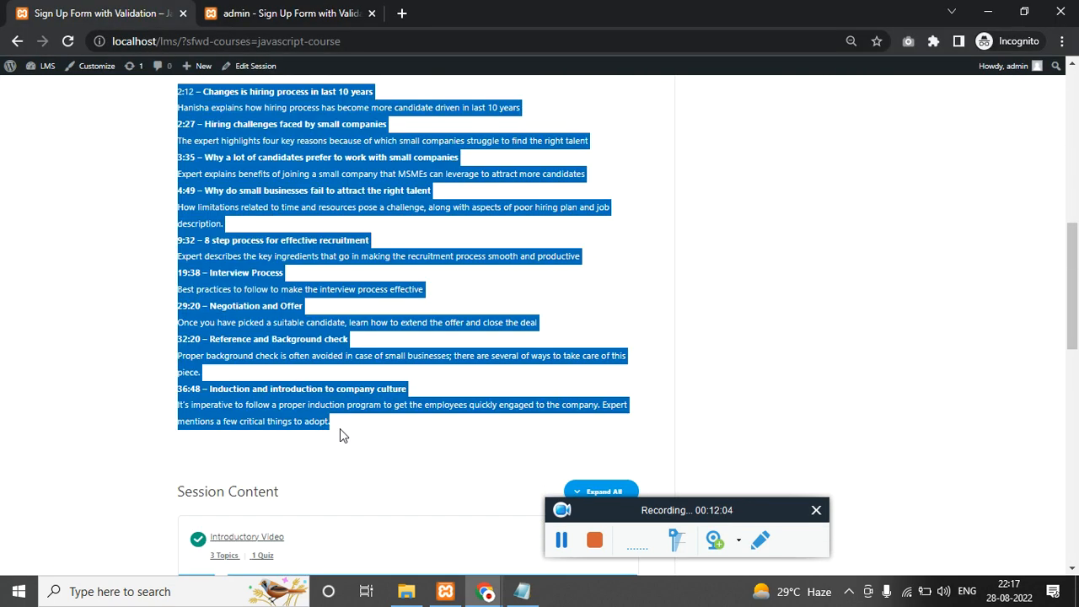
key("alt+Tab")
left_click(189, 351)
key("ctrl+v")
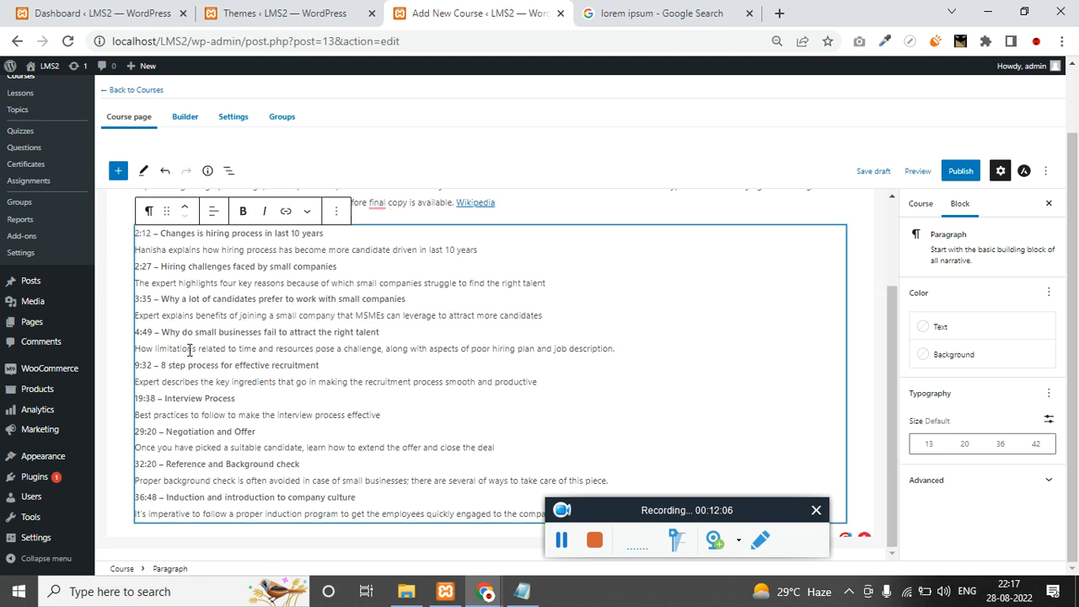
left_click(115, 317)
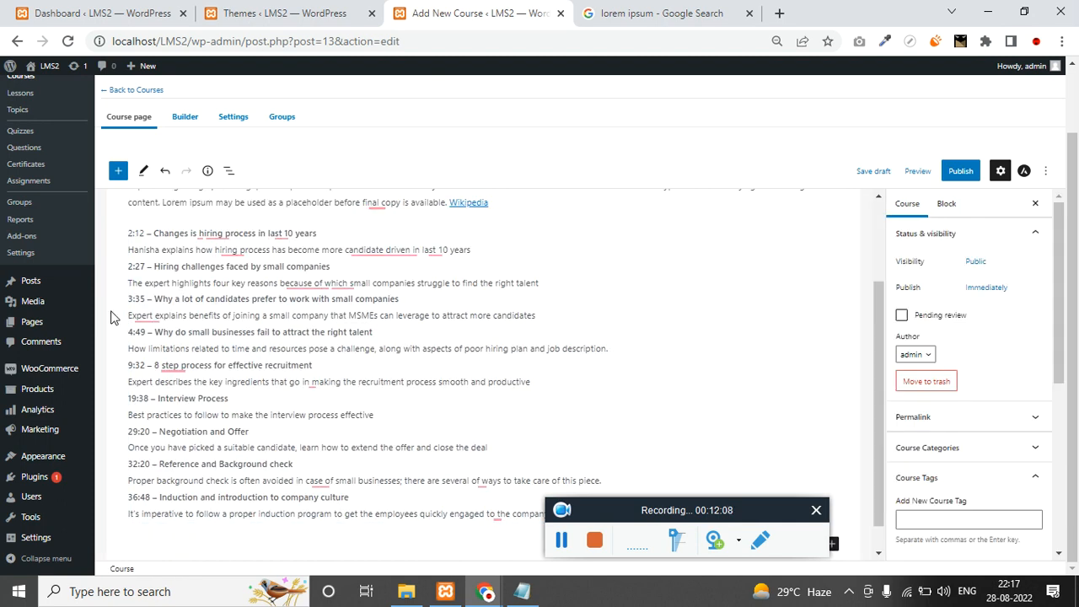
scroll(867, 238, "up", 2)
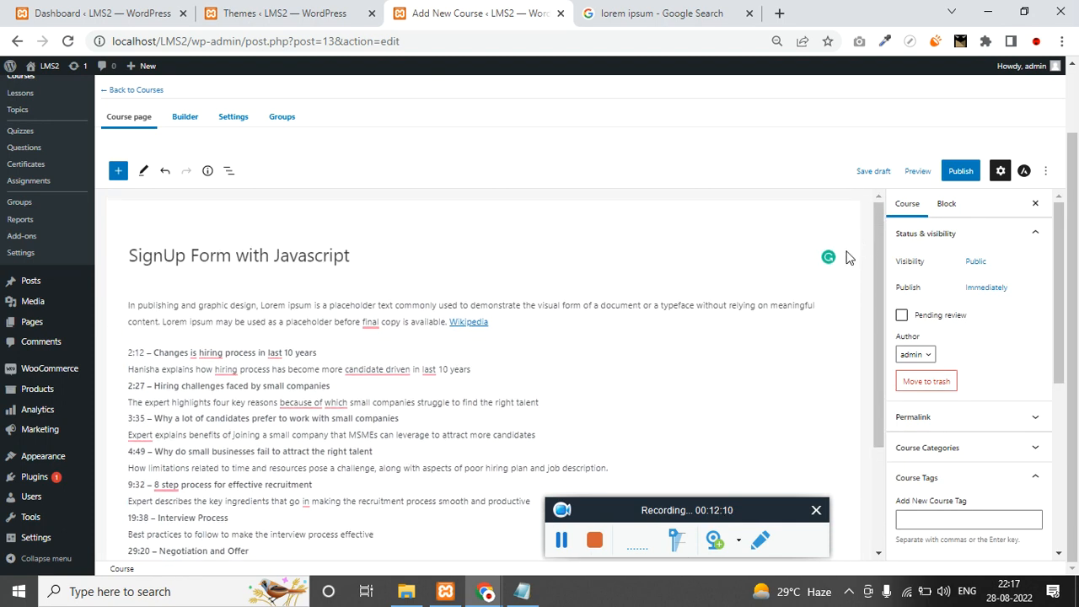
Check the empty lesson Builder, reset zoom to 100%, and open the course Settings.
left_click(199, 129)
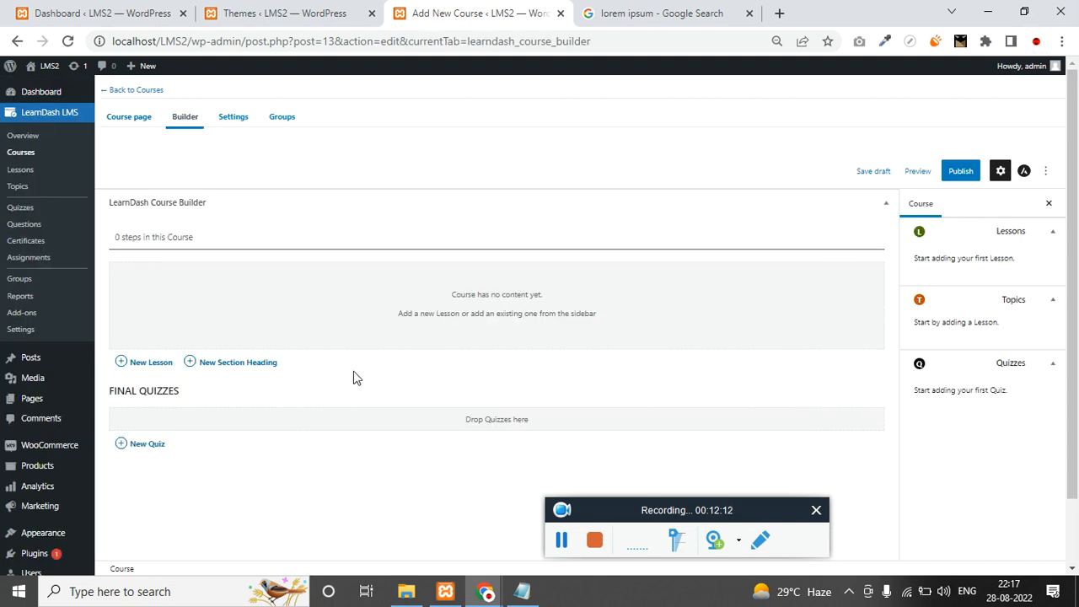
key("ctrl+0")
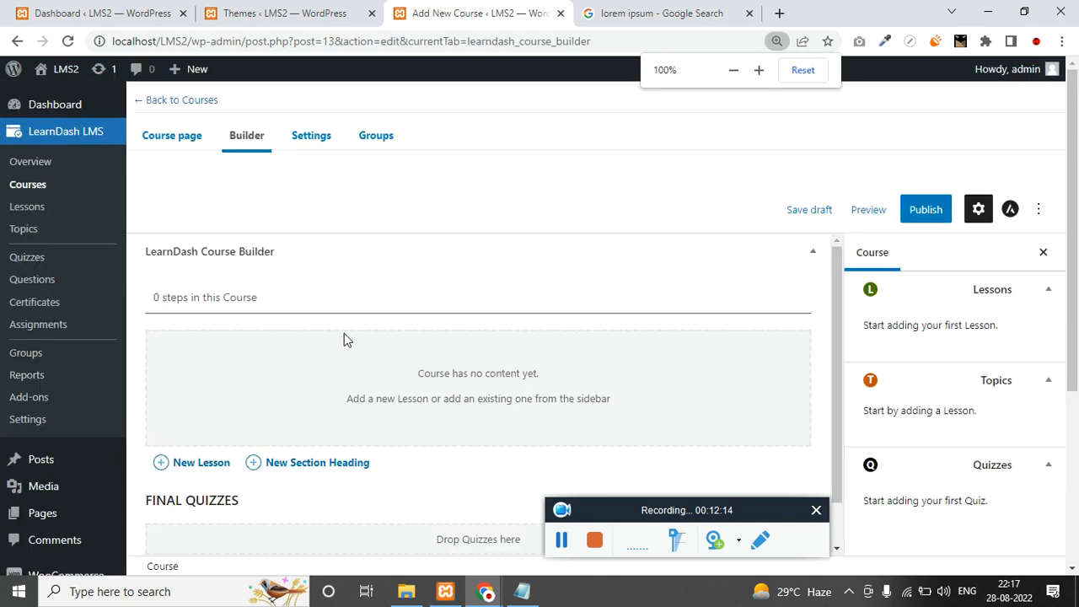
left_click_drag(281, 253, 225, 250)
scroll(253, 371, "down", 1)
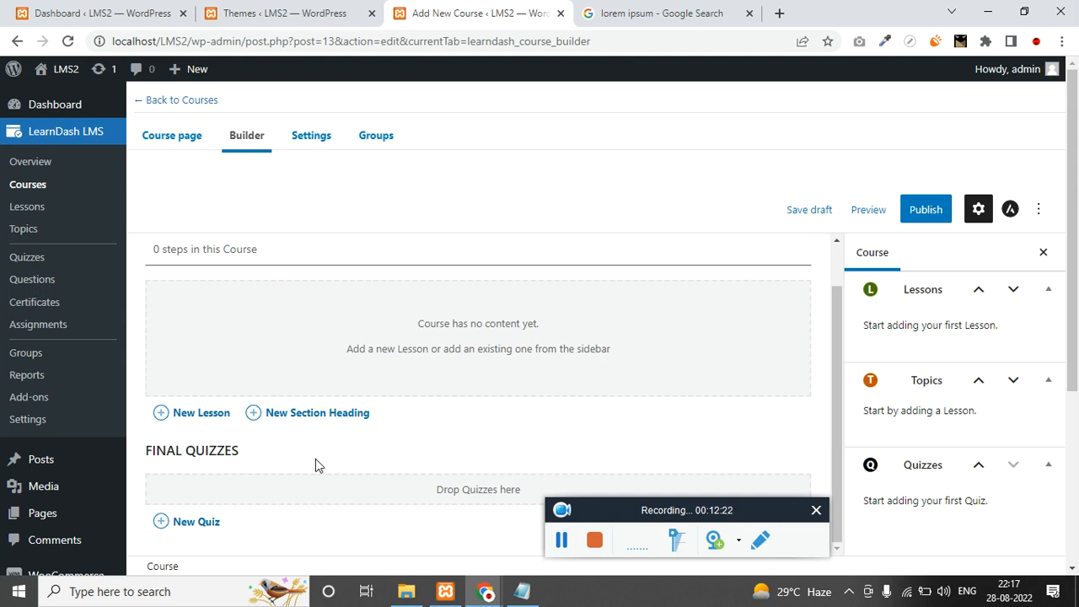
left_click(325, 137)
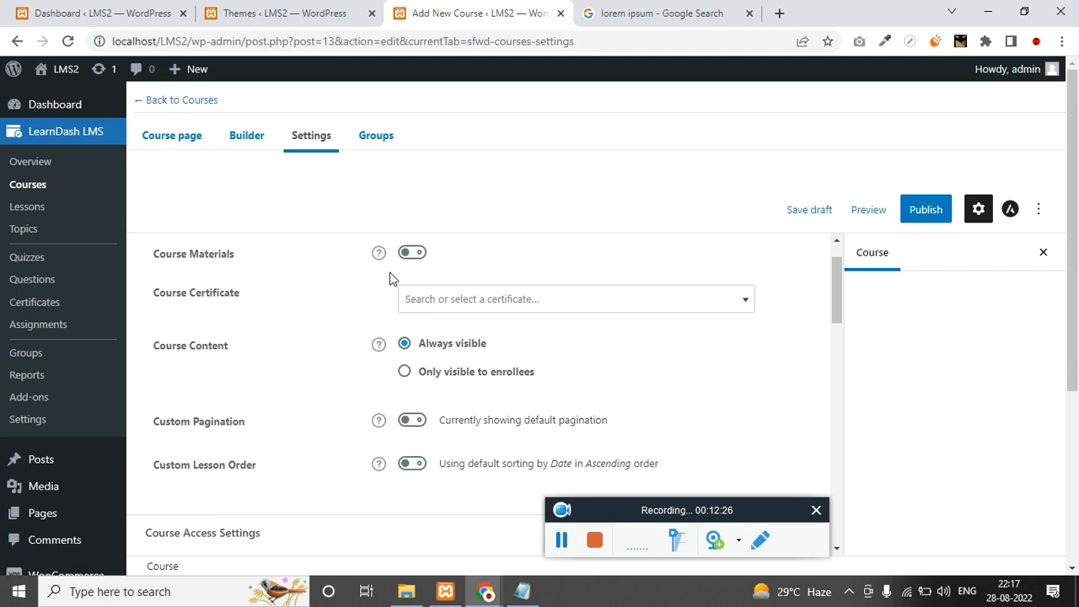
Turn on Course Materials and go to the incognito window showing the original course.
left_click(413, 253)
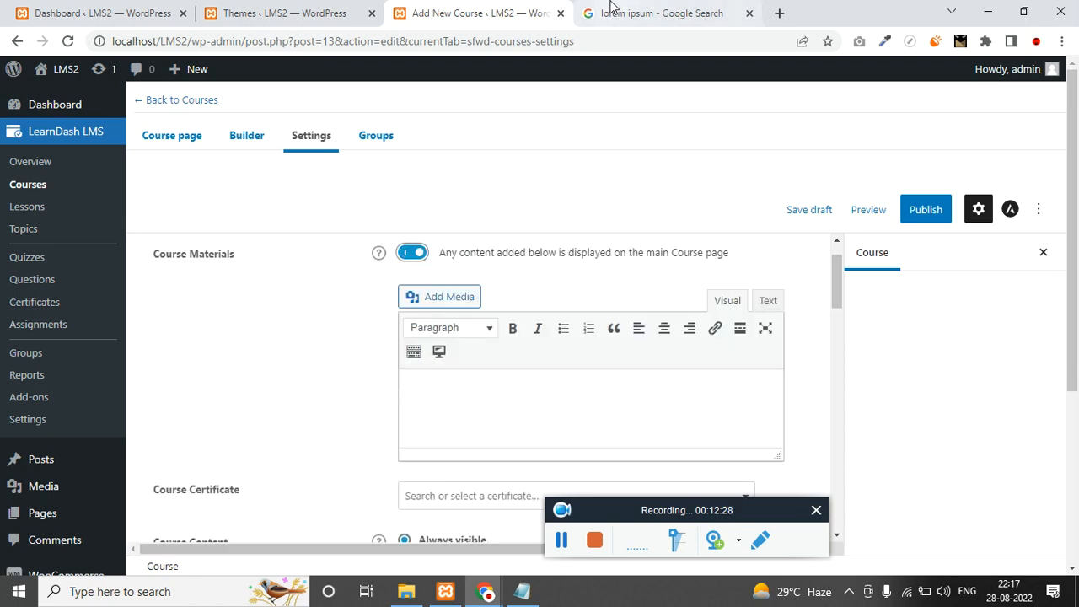
left_click(612, 12)
left_click(315, 10)
left_click(89, 8)
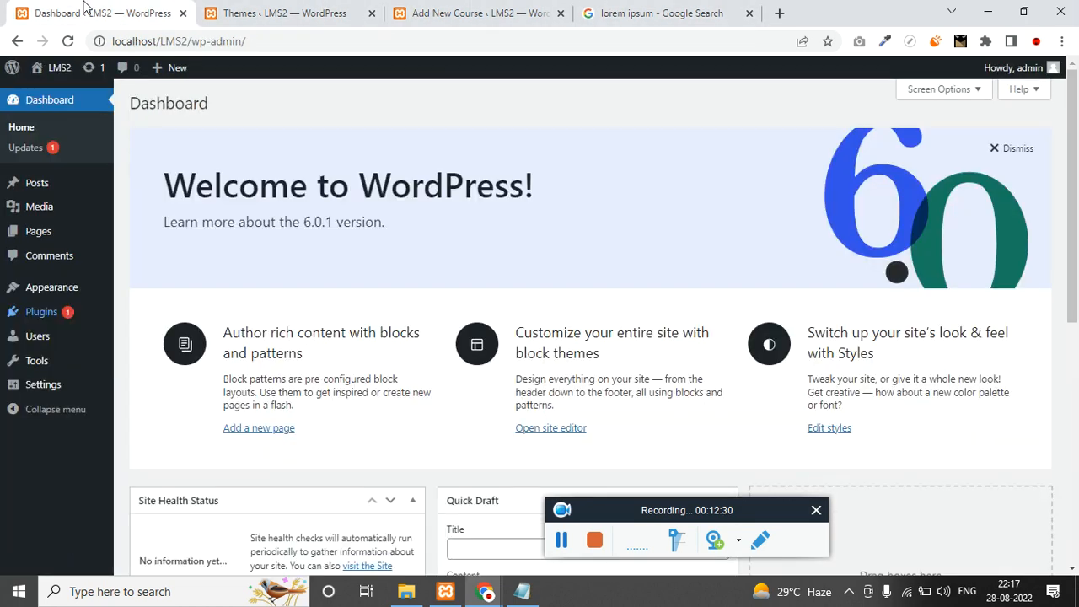
left_click(473, 13)
left_click(445, 591)
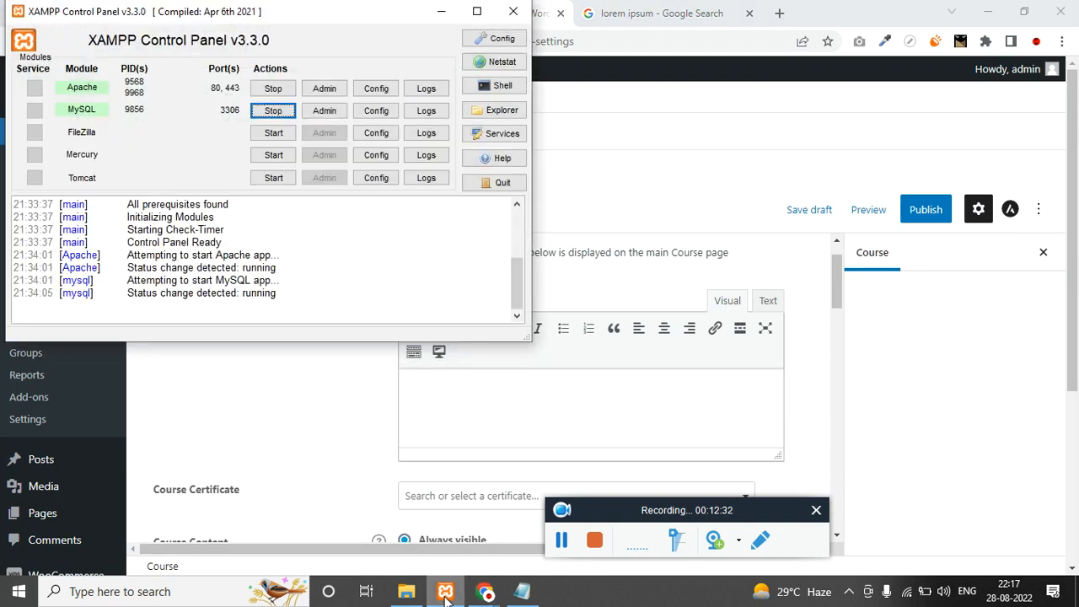
left_click(445, 598)
left_click(487, 594)
left_click(511, 533)
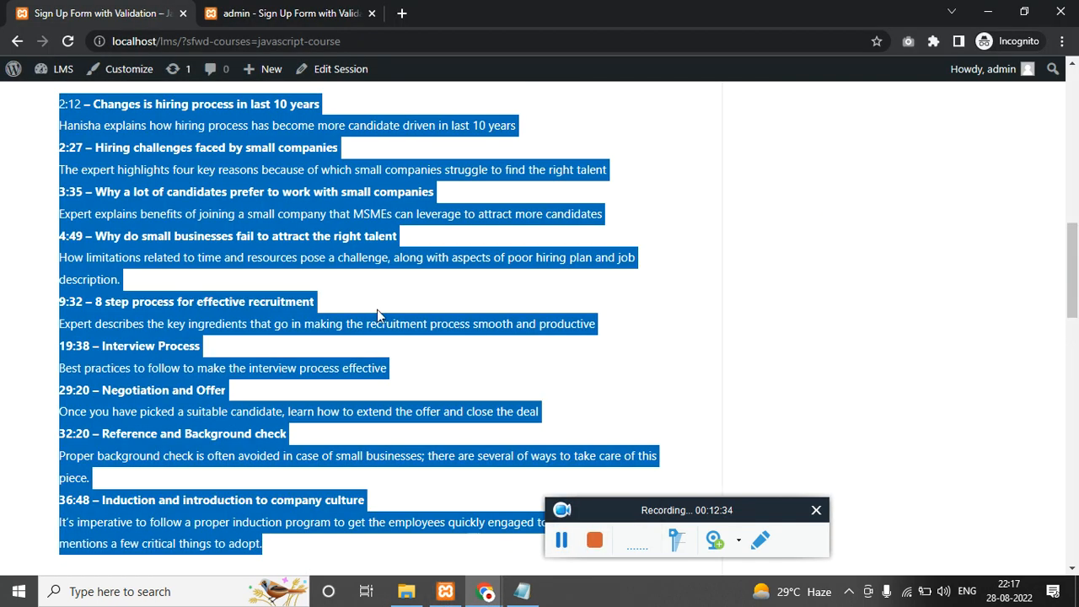
Copy both SaveFrom paragraphs from the original Materials tab into Course Materials.
scroll(377, 310, "up", 8)
scroll(236, 307, "down", 2)
left_click(232, 305)
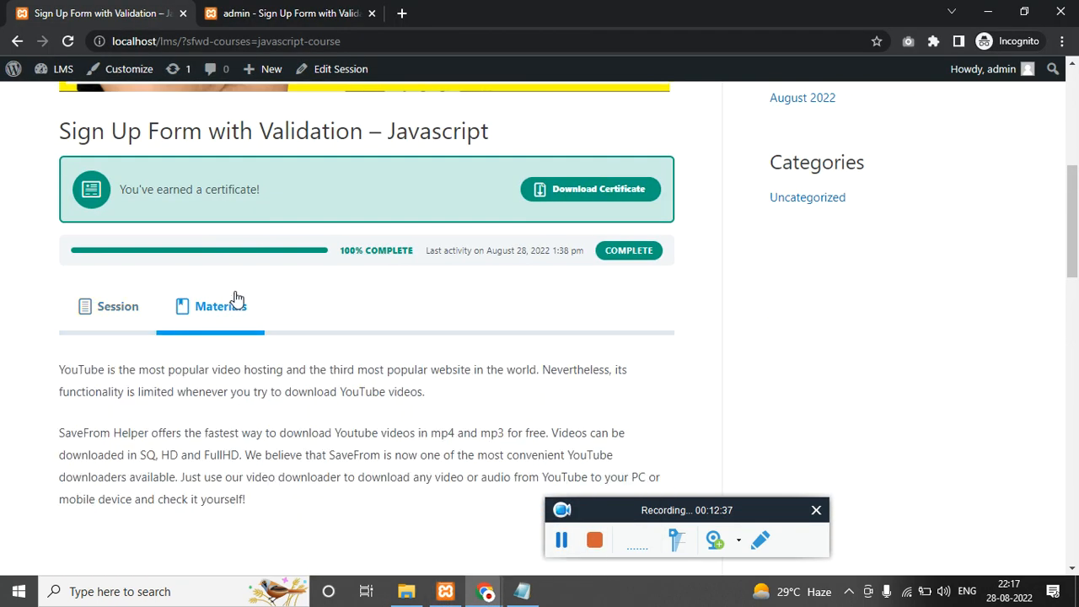
double_click(205, 391)
triple_click(206, 391)
left_click_drag(206, 392, 228, 461)
key("alt+Tab")
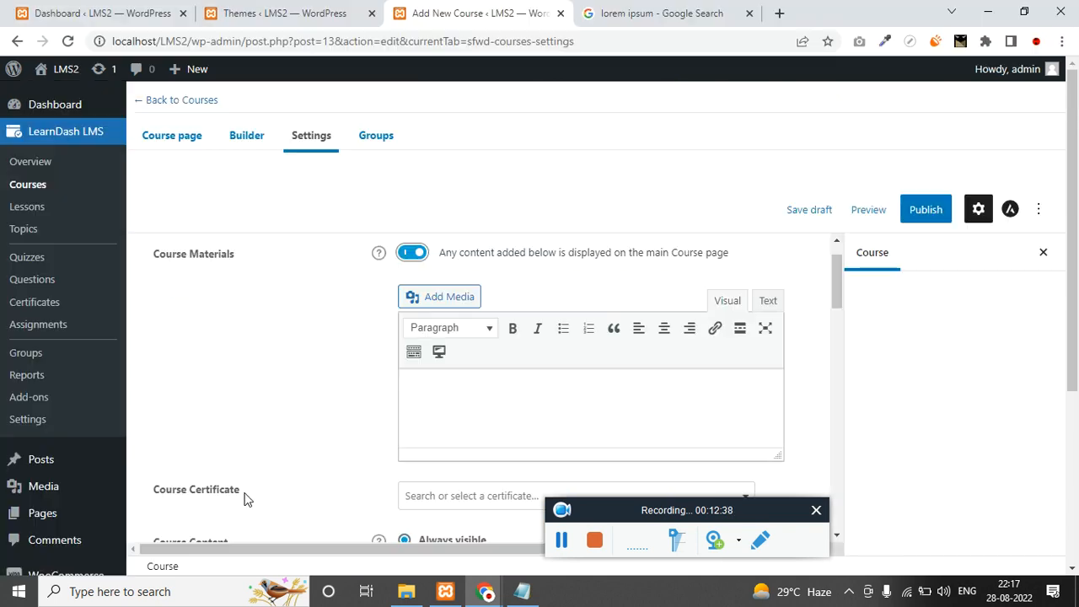
key("ctrl+v")
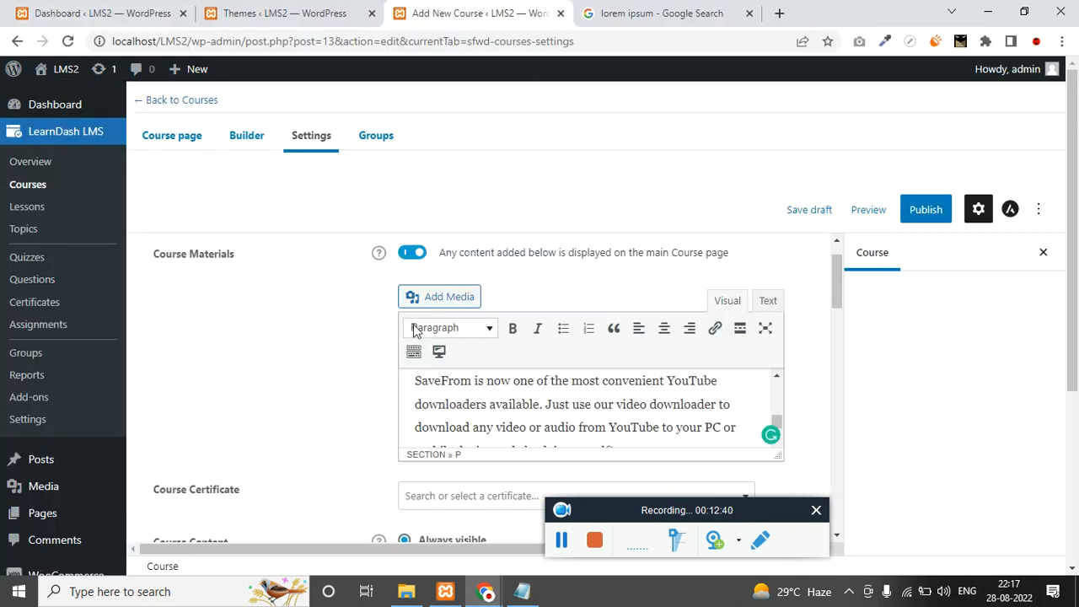
scroll(211, 337, "down", 2)
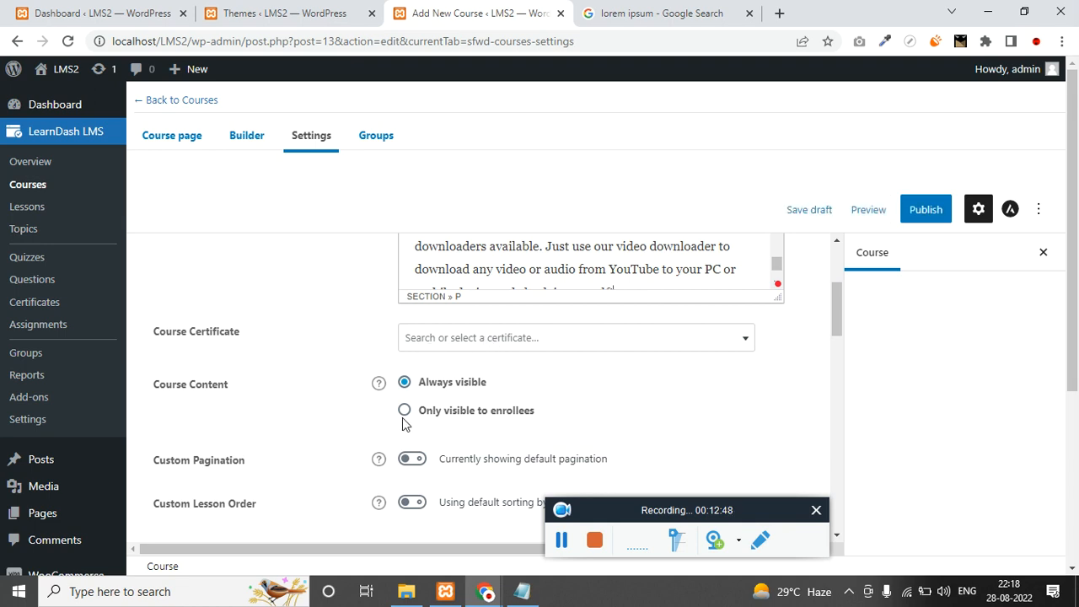
Compare the Open, Free and Buy now access descriptions and choose Buy now.
scroll(287, 414, "down", 2)
scroll(304, 346, "up", 1)
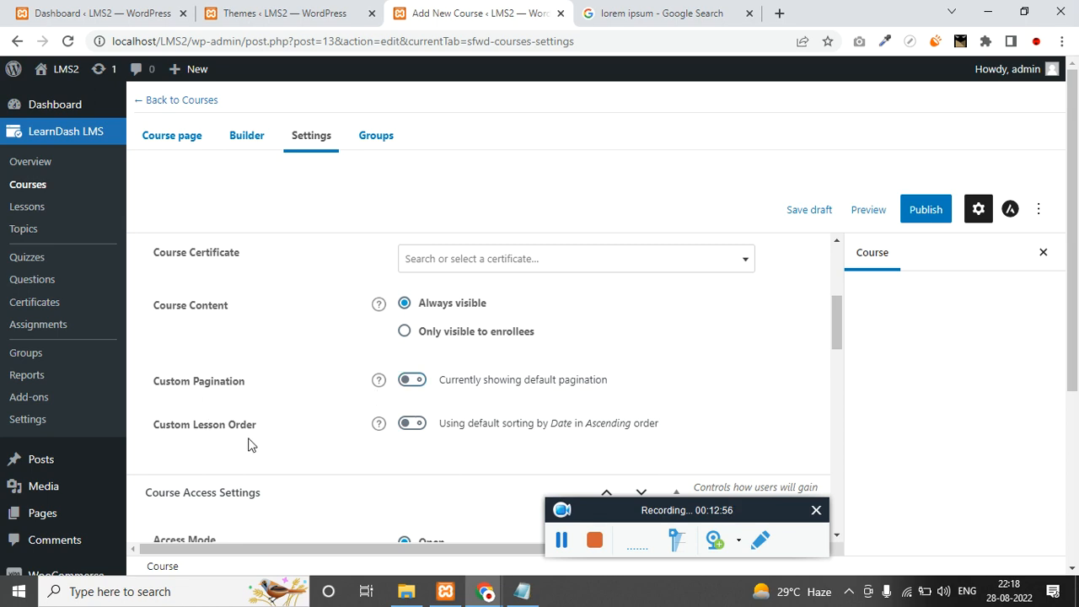
scroll(254, 445, "down", 1)
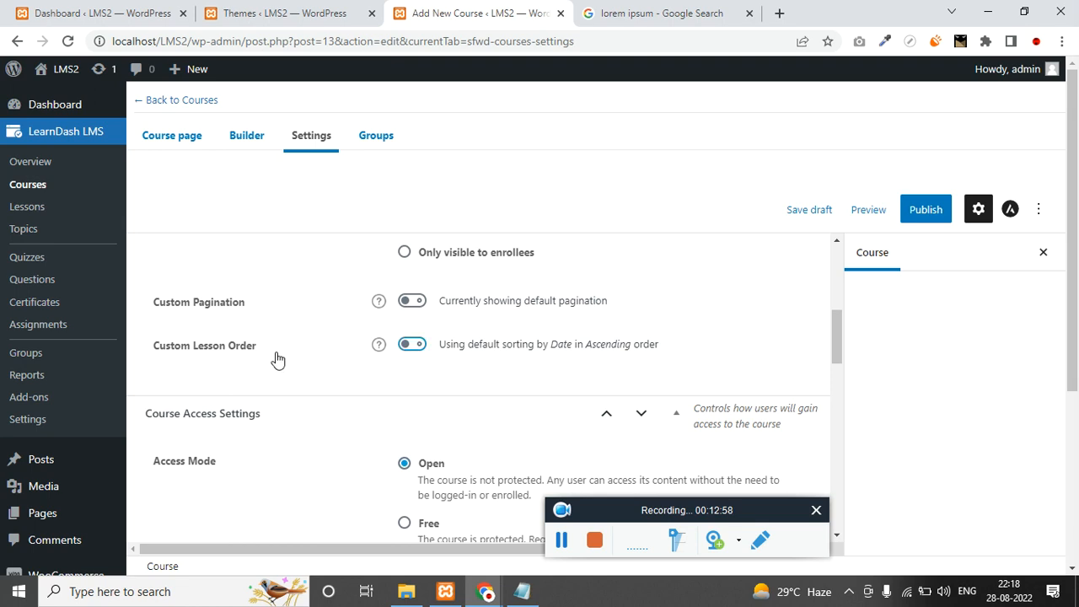
scroll(295, 361, "down", 1)
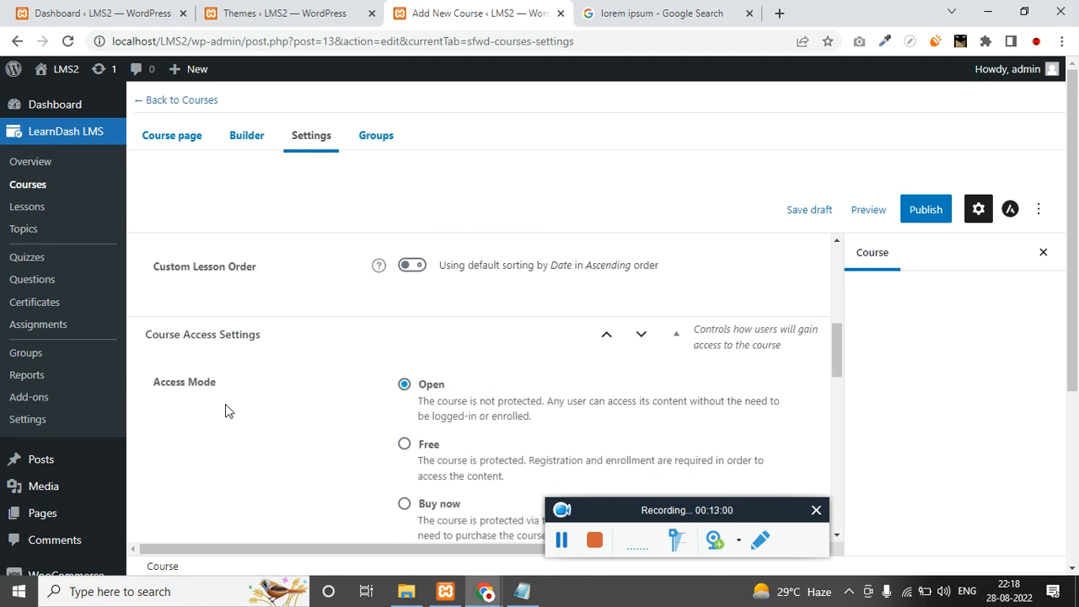
scroll(283, 410, "down", 1)
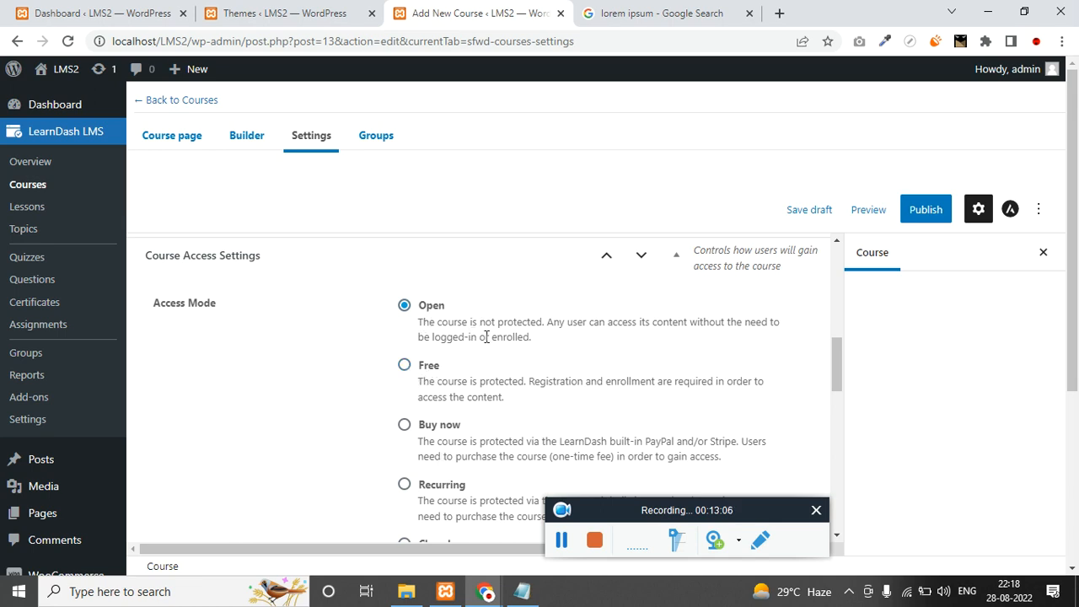
triple_click(519, 325)
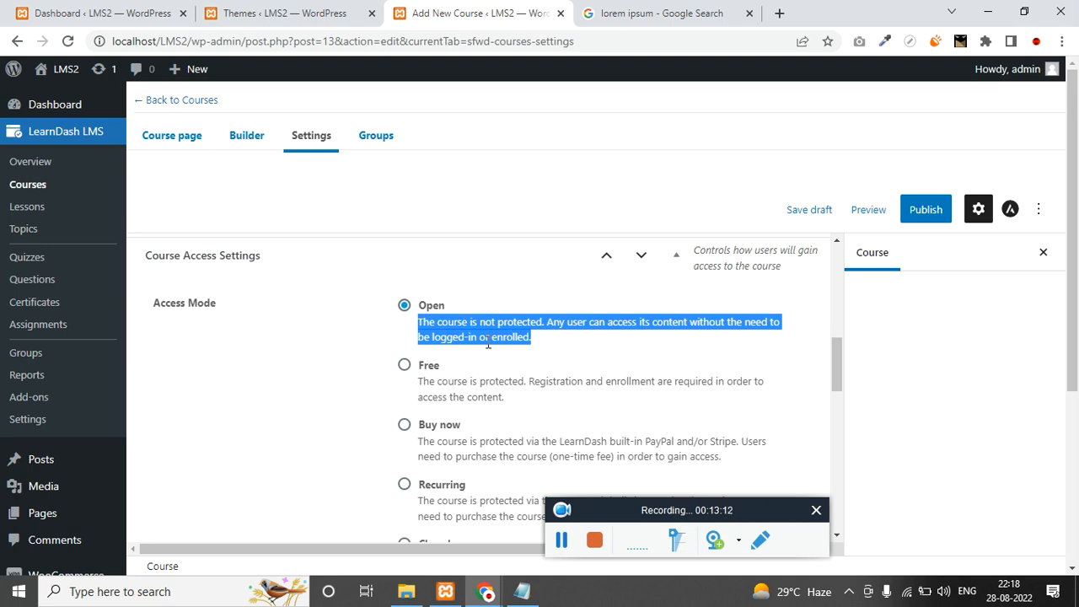
triple_click(452, 384)
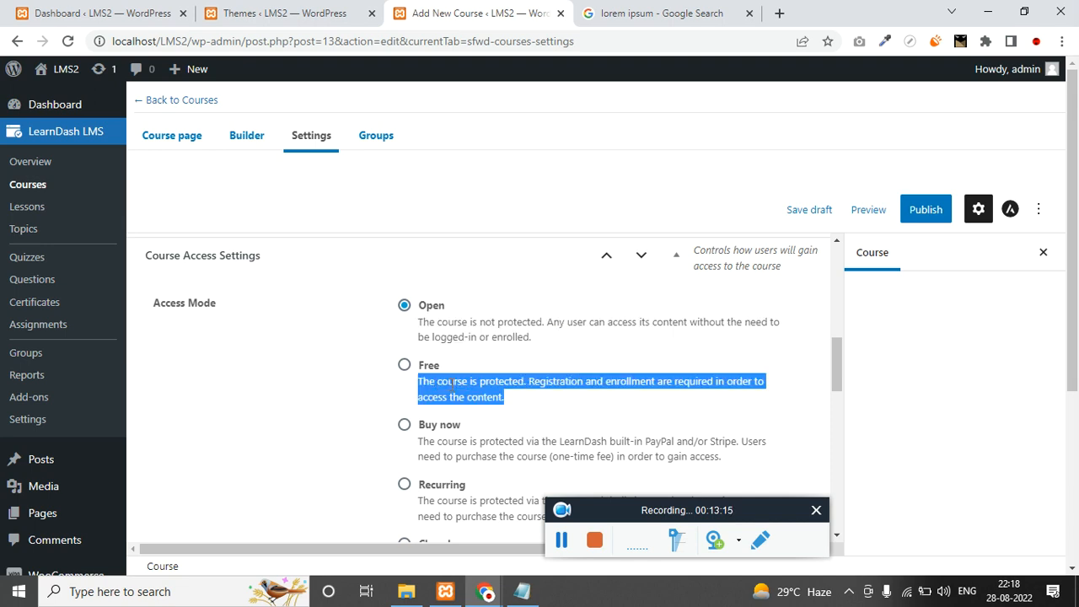
triple_click(469, 456)
left_click(405, 426)
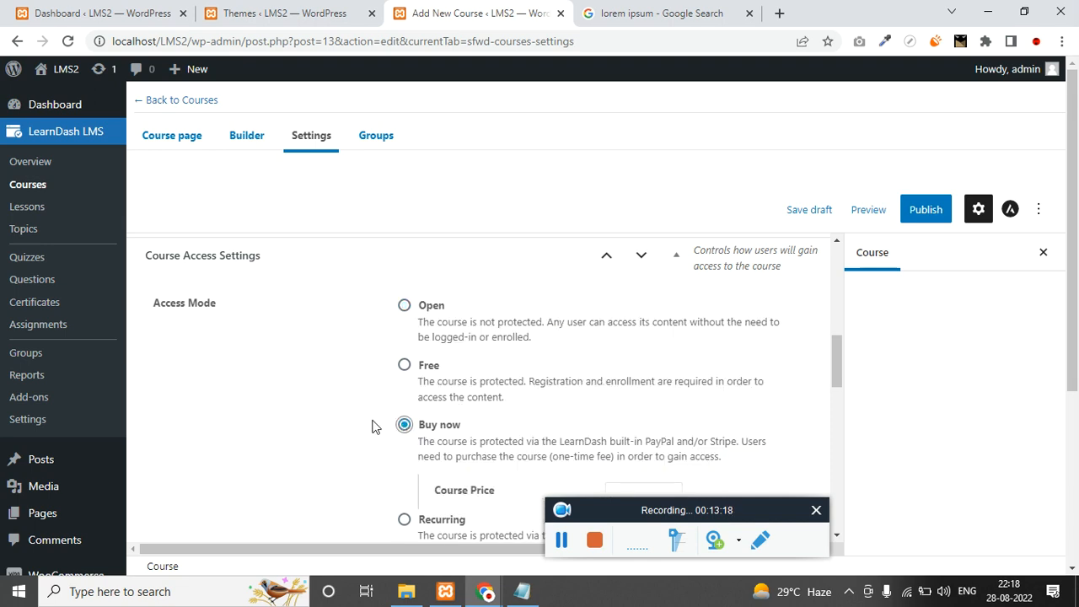
scroll(373, 427, "down", 2)
Enter a Course Price of 50.
left_click(628, 331)
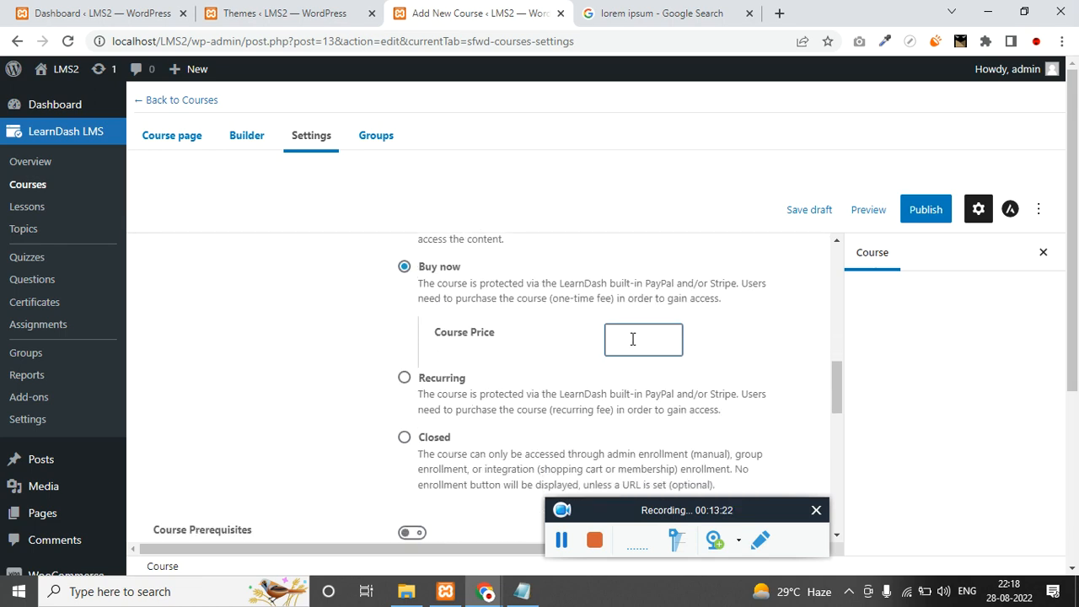
scroll(352, 407, "down", 3)
scroll(423, 385, "up", 3)
scroll(312, 438, "down", 1)
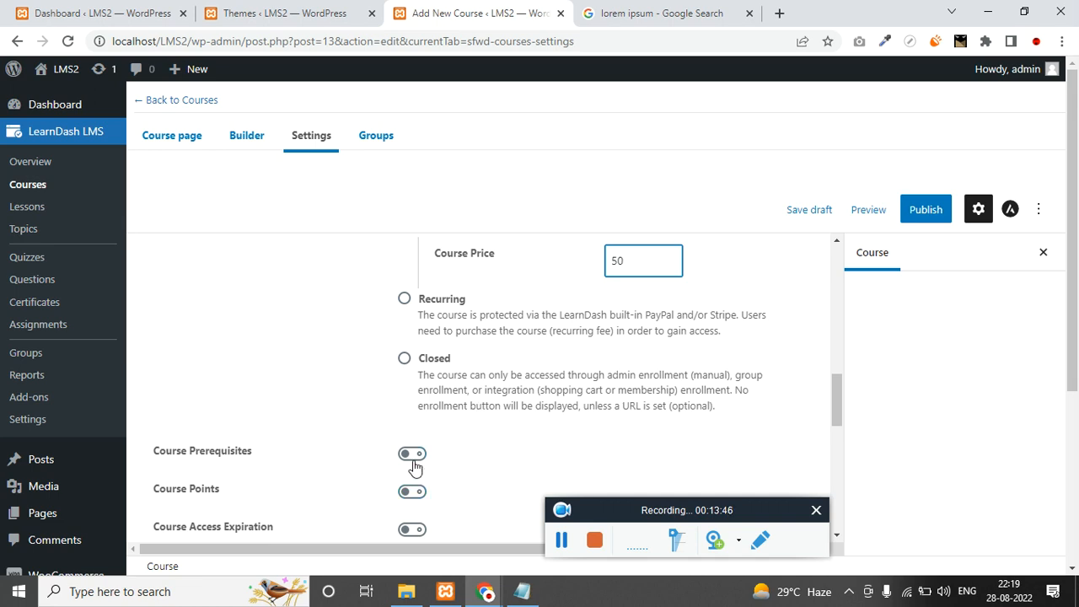
scroll(414, 470, "down", 2)
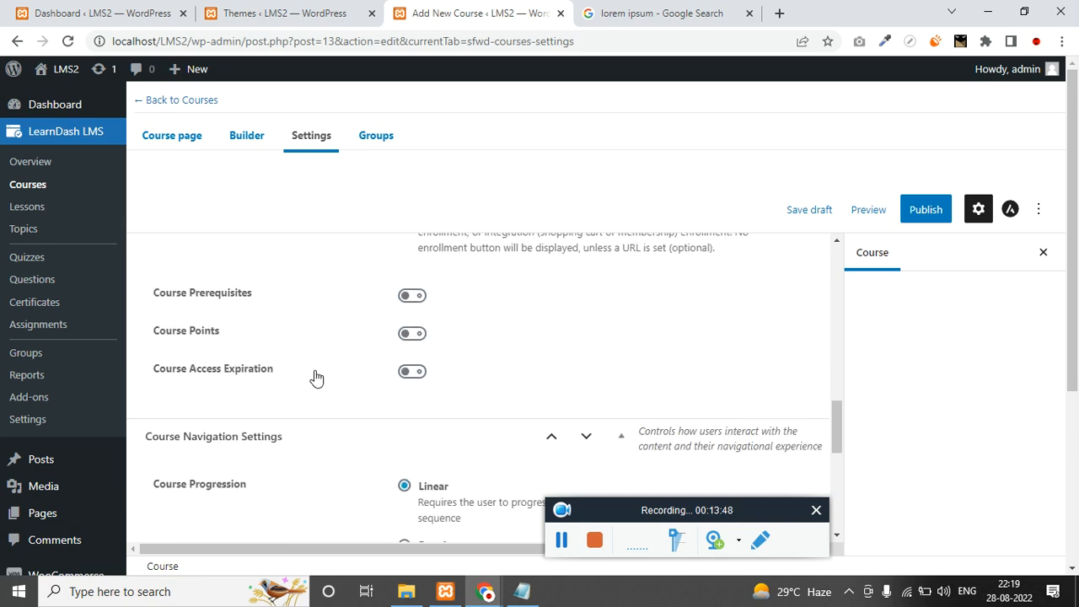
Enable Course Points with 99 awarded on completion, leaving Access Expiration off.
left_click(412, 334)
left_click(430, 370)
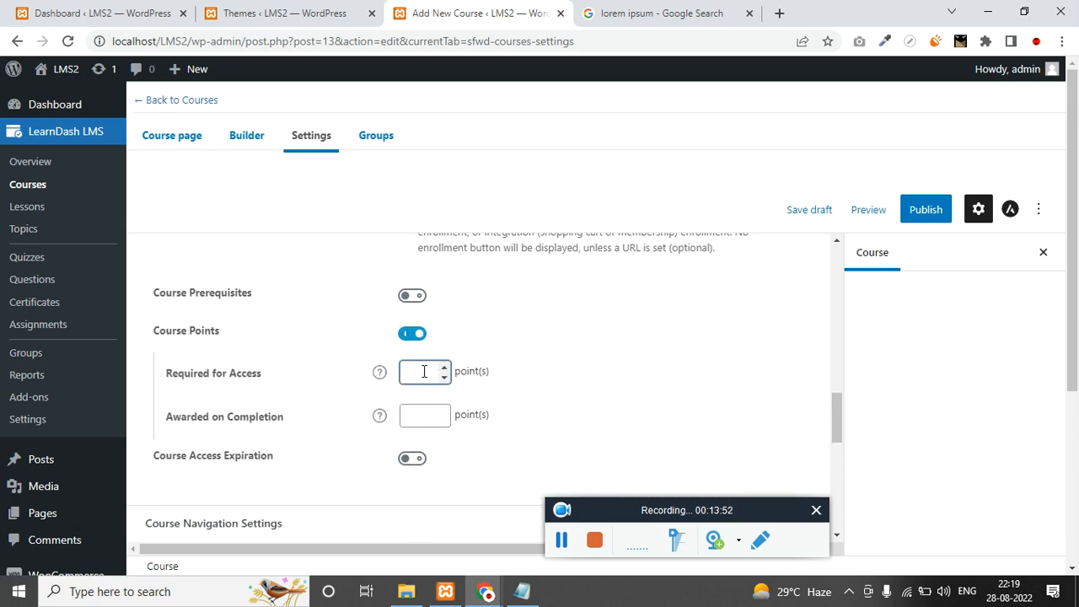
left_click(428, 419)
scroll(419, 415, "down", 1)
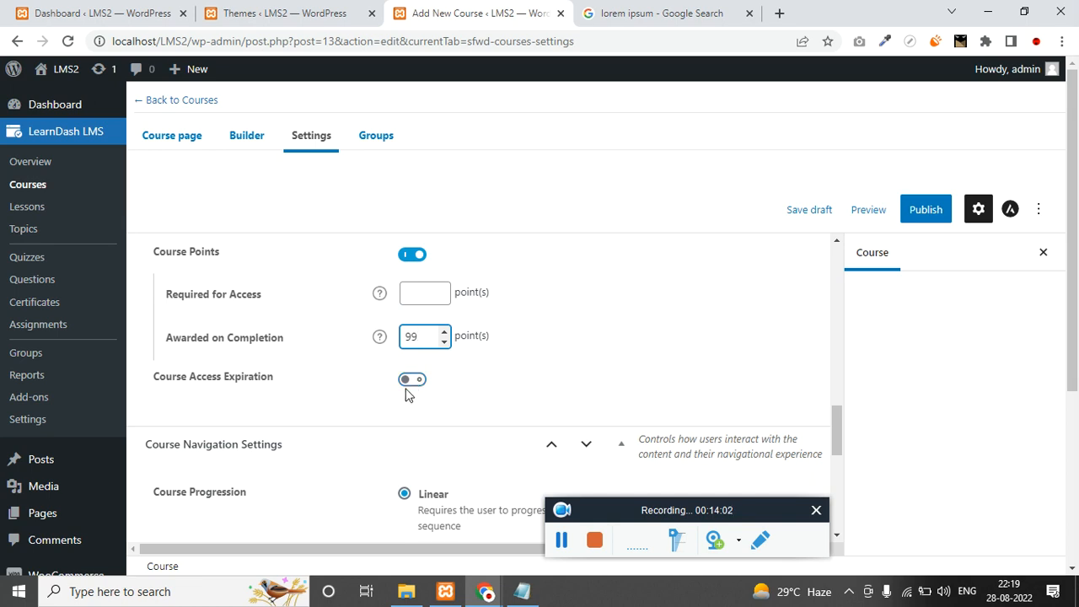
left_click(410, 382)
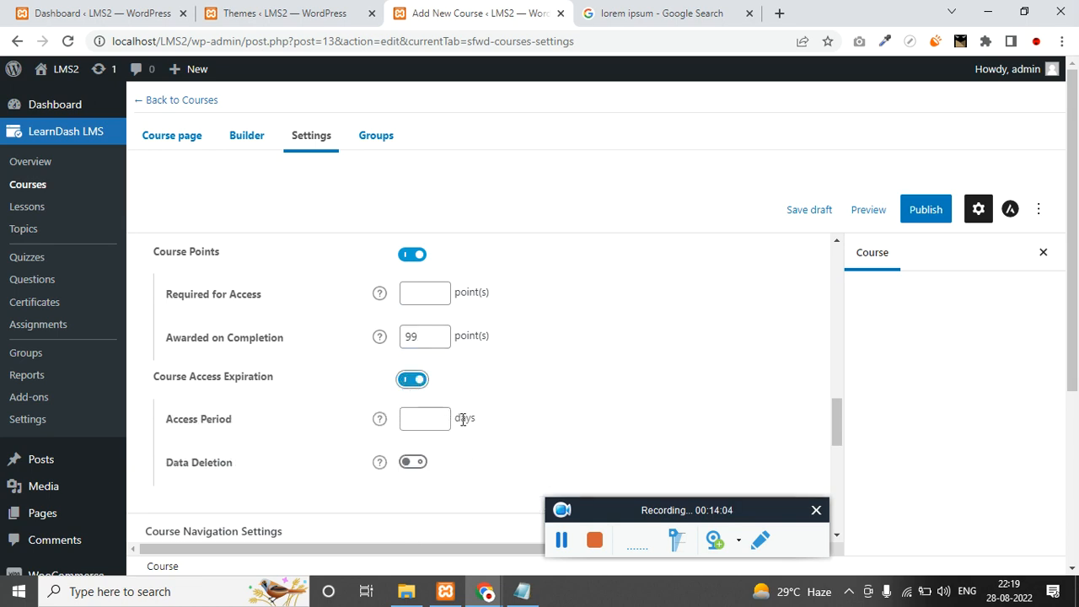
left_click(416, 383)
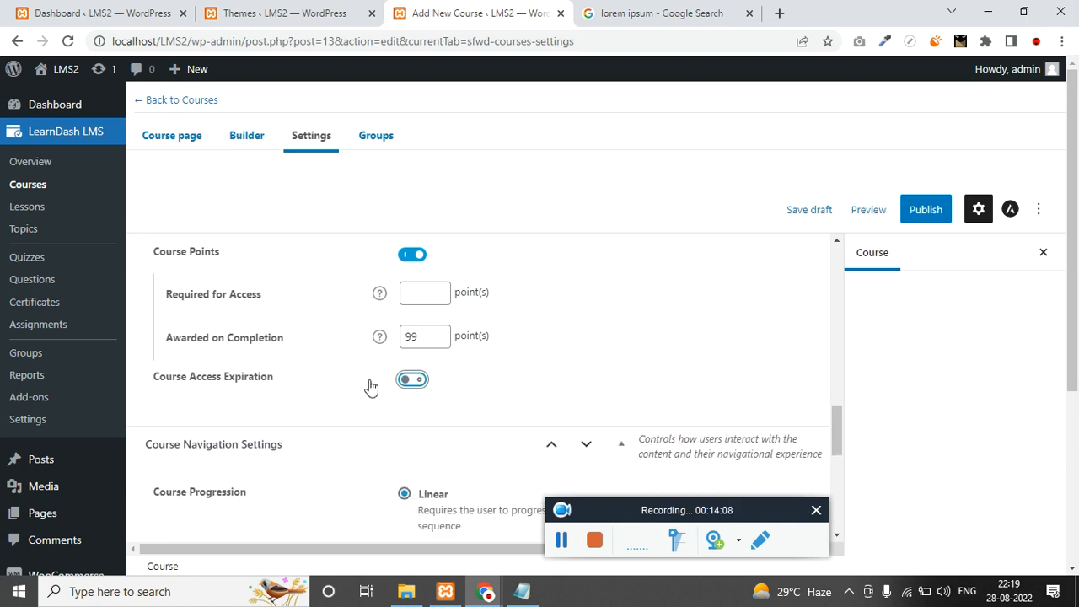
Review the remaining settings and move on to the course's Groups settings.
scroll(280, 441, "down", 2)
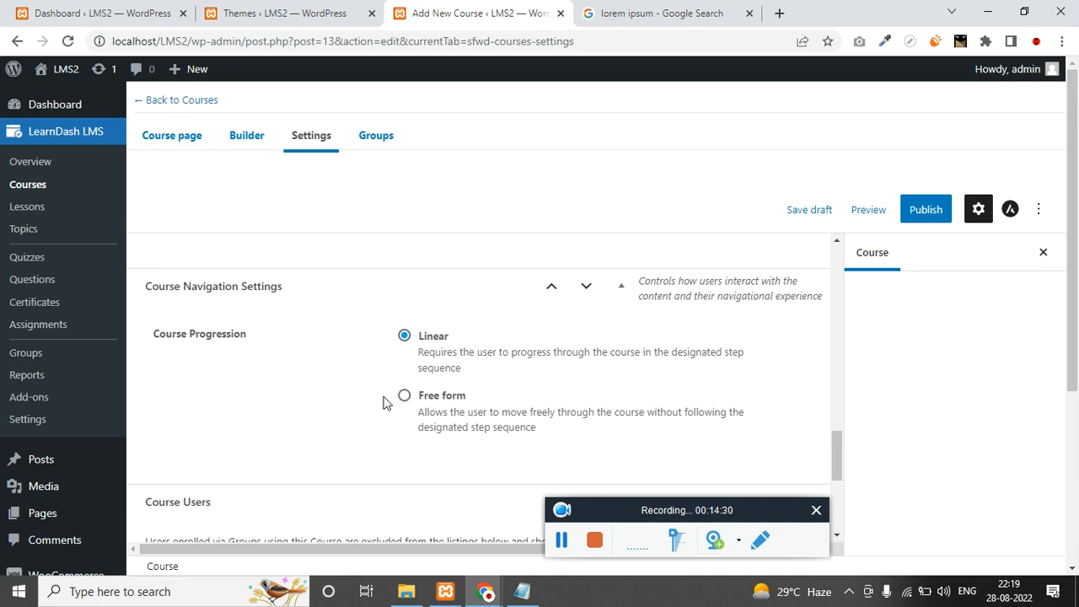
scroll(289, 424, "down", 3)
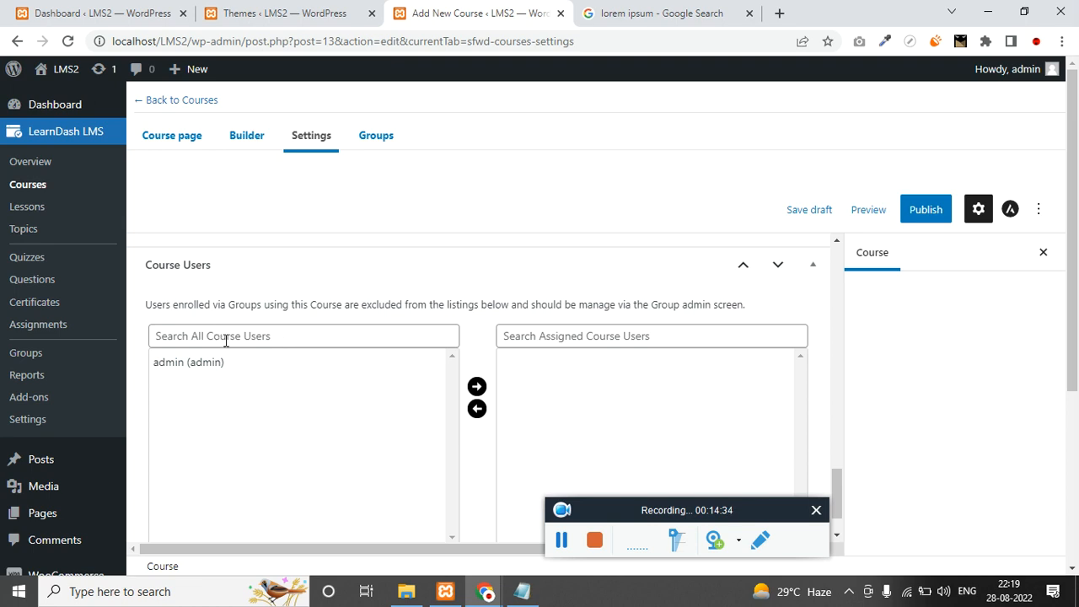
scroll(482, 414, "down", 1)
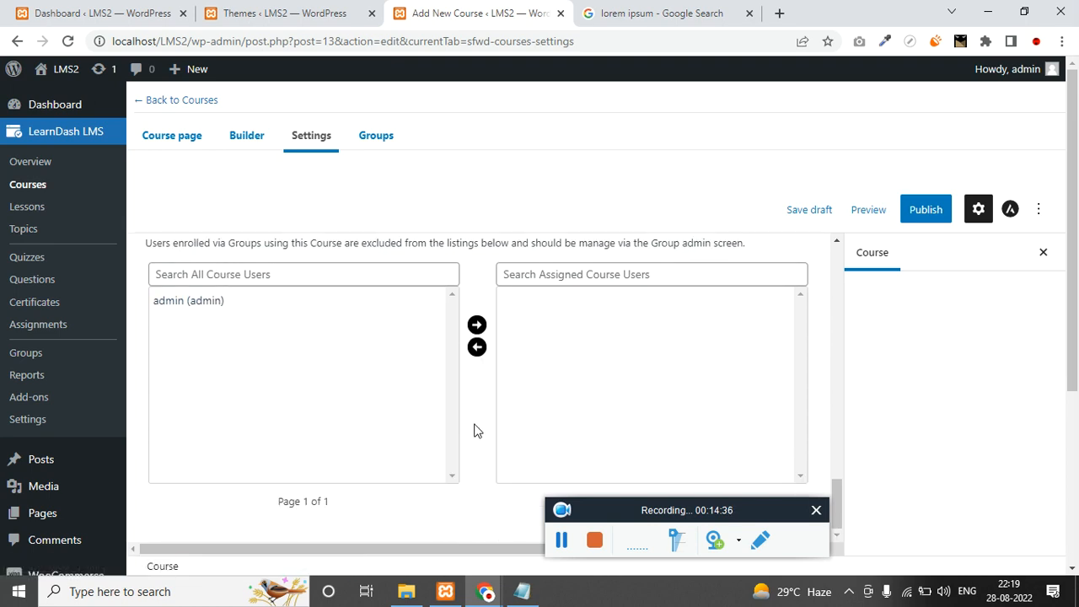
scroll(477, 431, "up", 3)
scroll(475, 431, "up", 10)
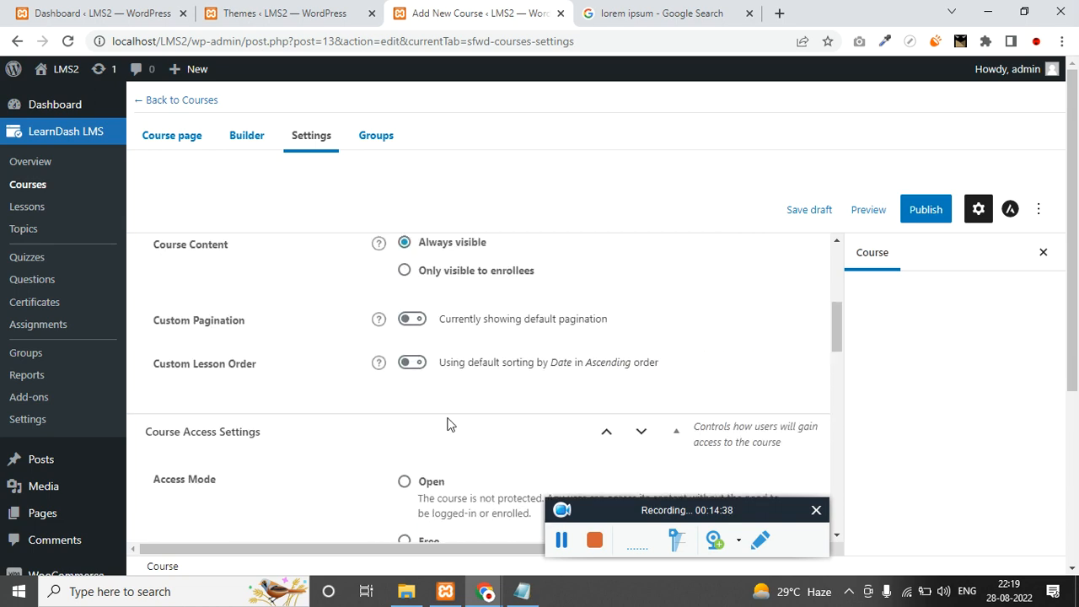
left_click(375, 136)
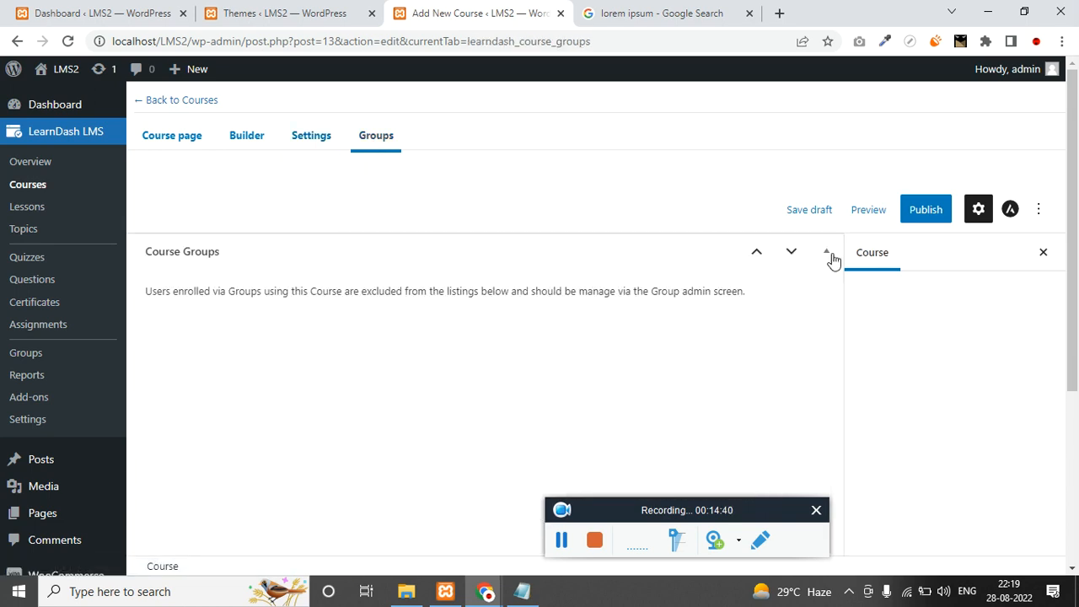
Publish the 'SignUp Form with Javascript' course and copy its live address.
left_click(927, 218)
left_click(934, 211)
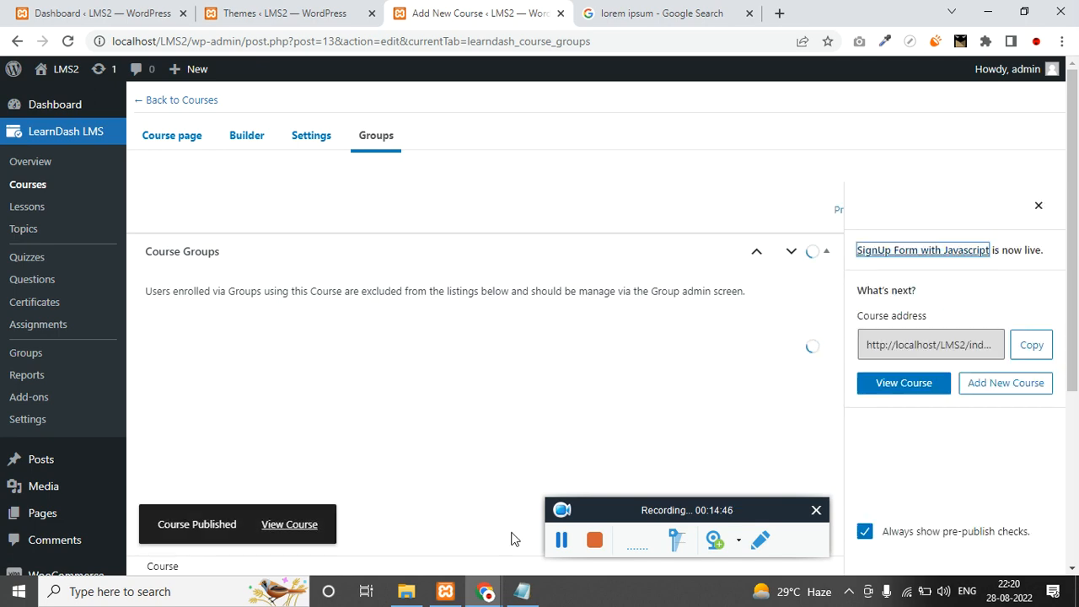
left_click(1022, 355)
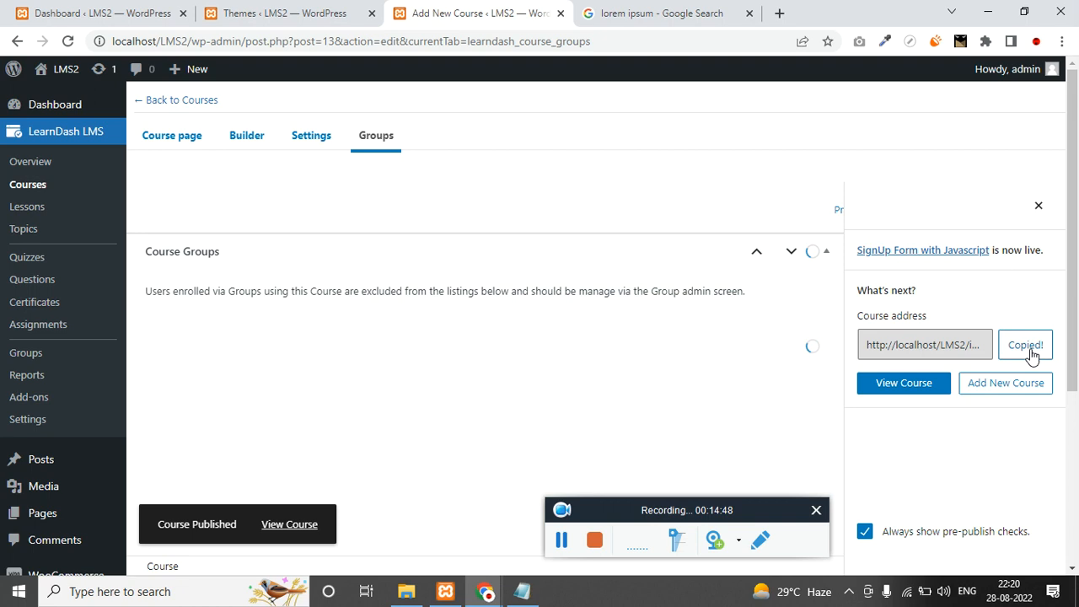
Load the published course page in the other tab and review its title and Materials section.
left_click(628, 19)
left_click(626, 32)
key("ctrl+v")
key("Return")
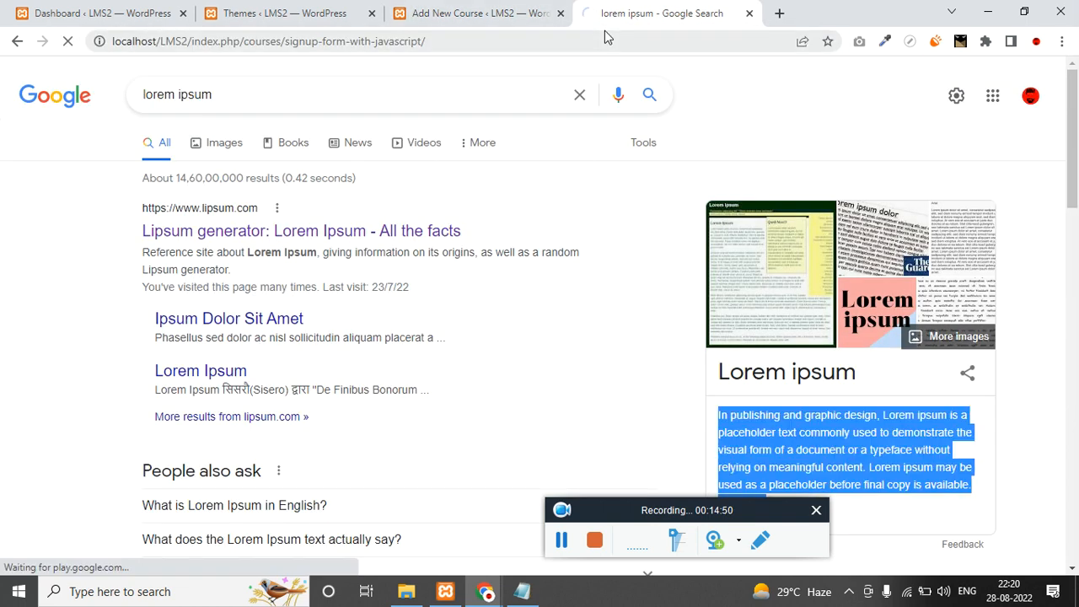
left_click(562, 540)
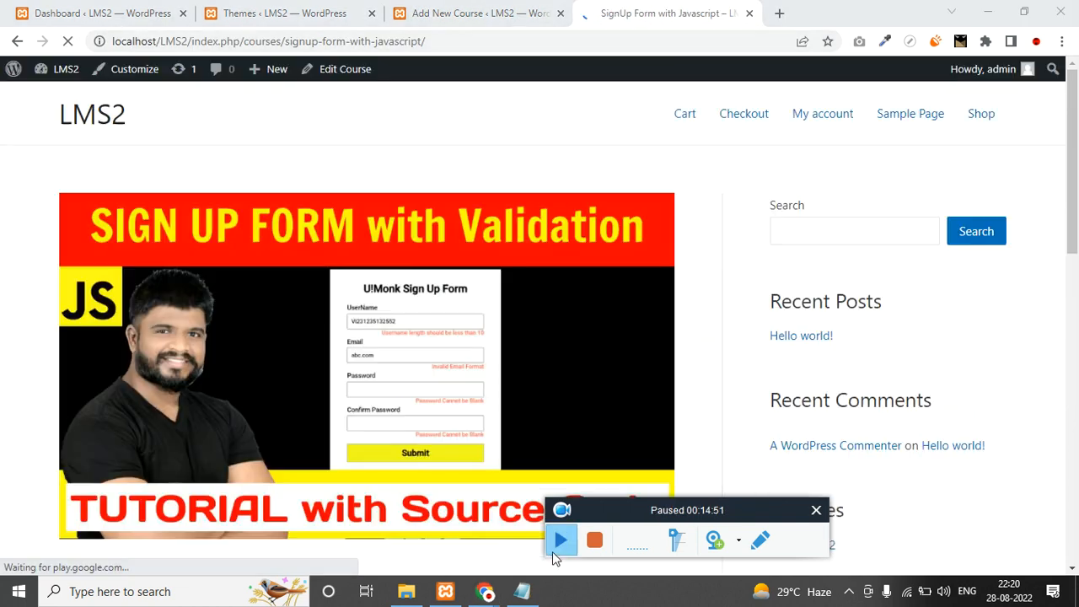
left_click(562, 539)
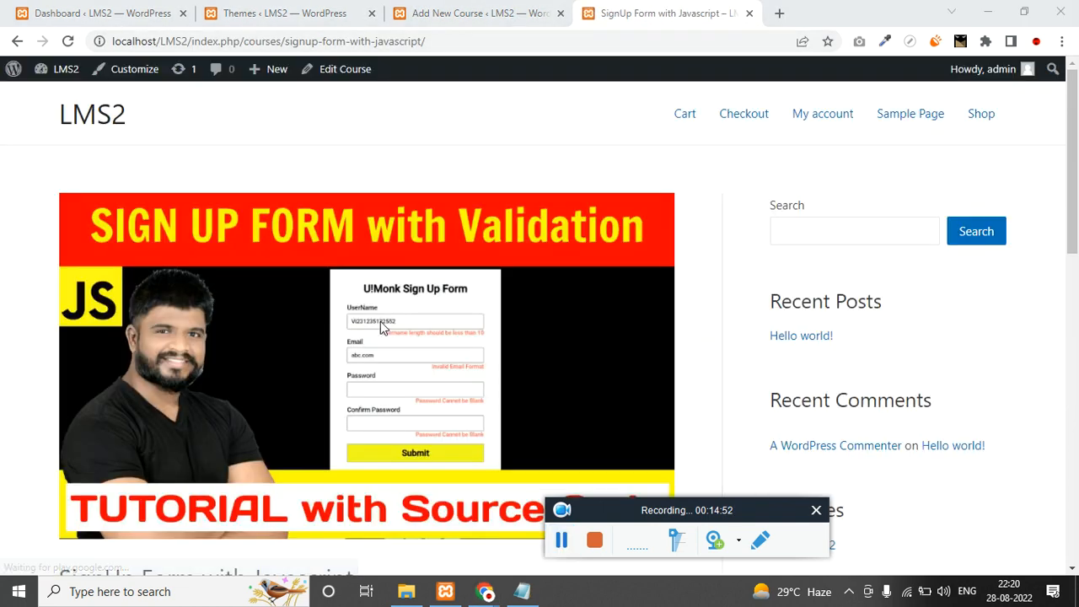
scroll(310, 304, "down", 1)
scroll(279, 274, "down", 2)
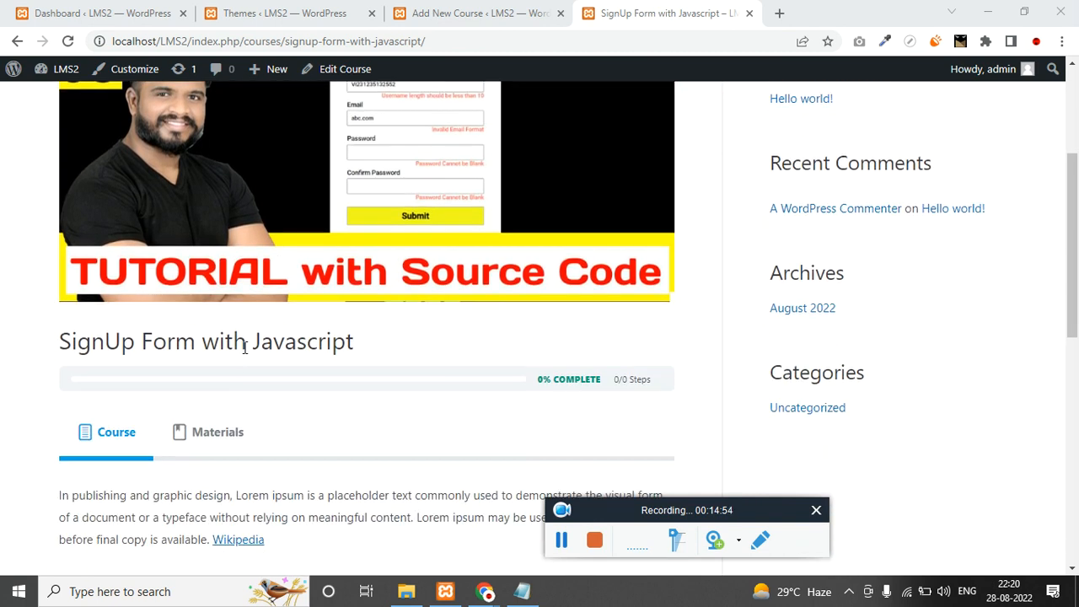
triple_click(245, 346)
scroll(245, 347, "down", 1)
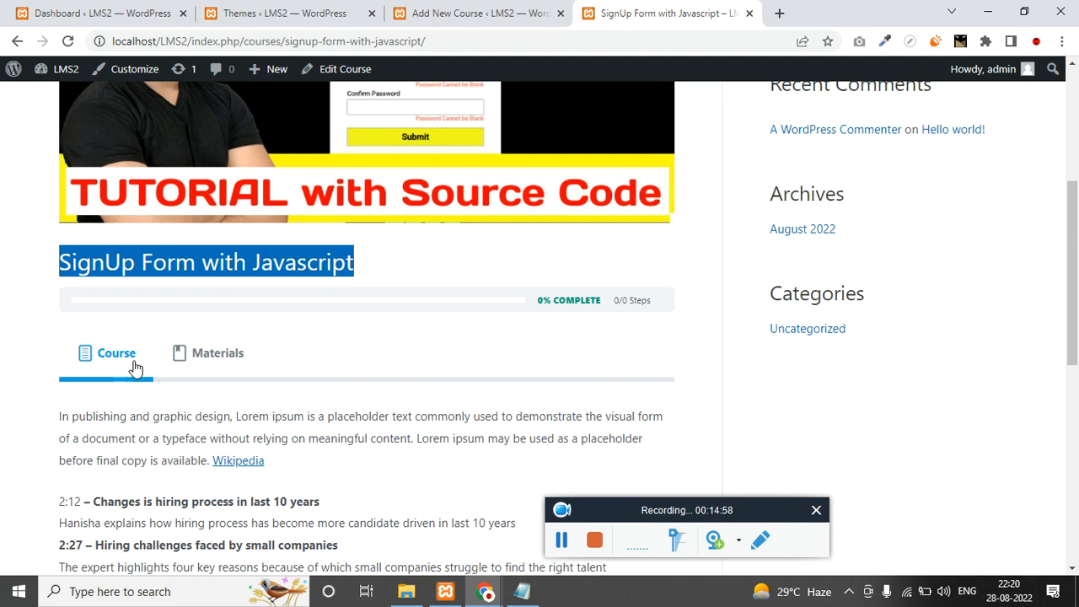
left_click(218, 362)
scroll(231, 379, "down", 2)
scroll(231, 385, "up", 4)
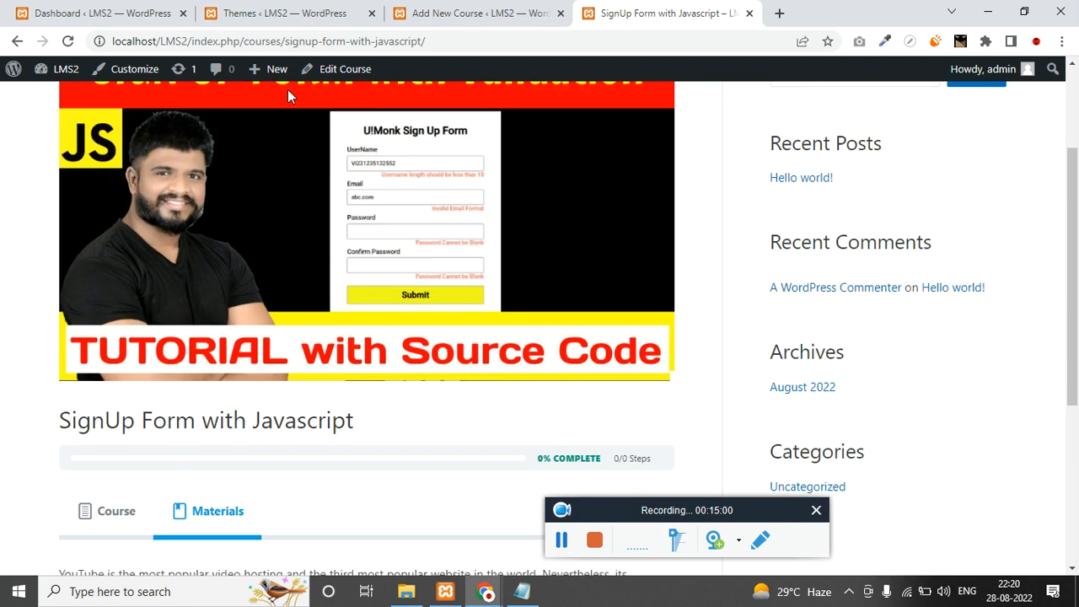
Open the course page in the incognito window and check its USD price.
left_click(311, 41)
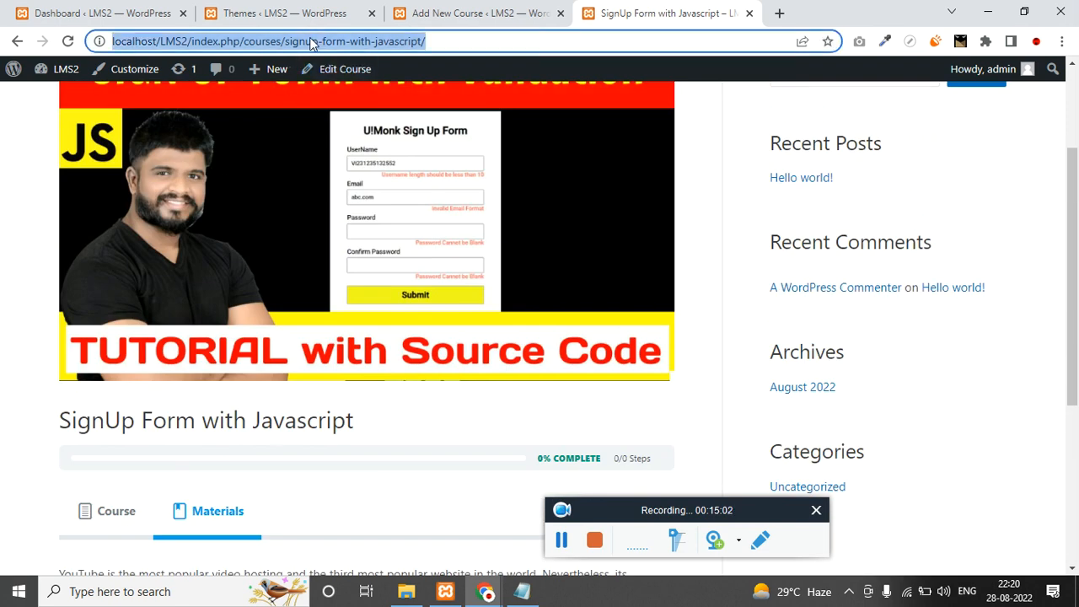
mouse_move(484, 591)
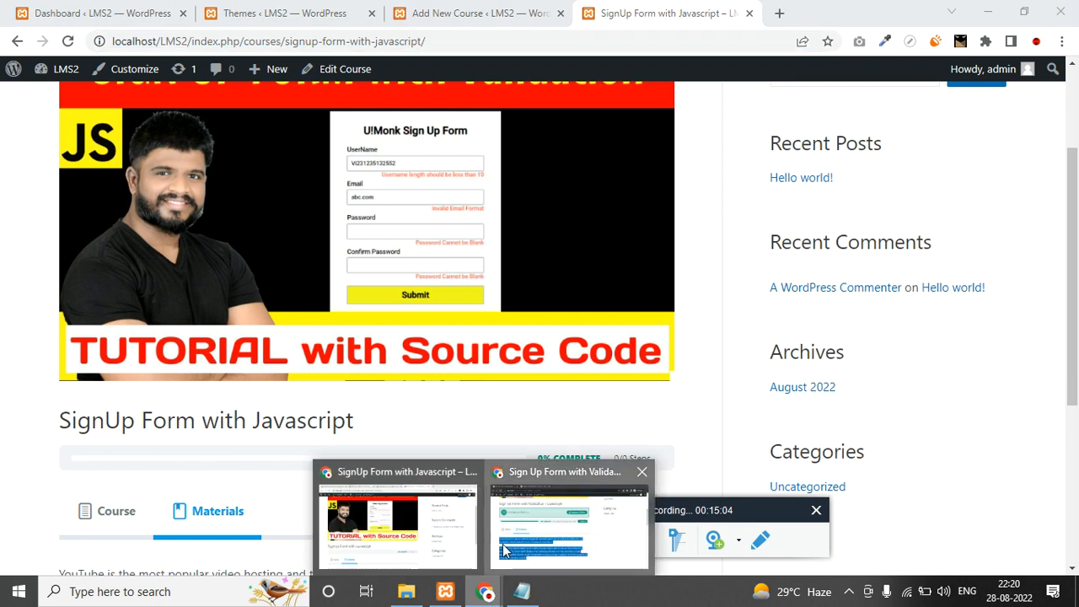
left_click(506, 548)
left_click(322, 40)
key("ctrl+v")
key("Return")
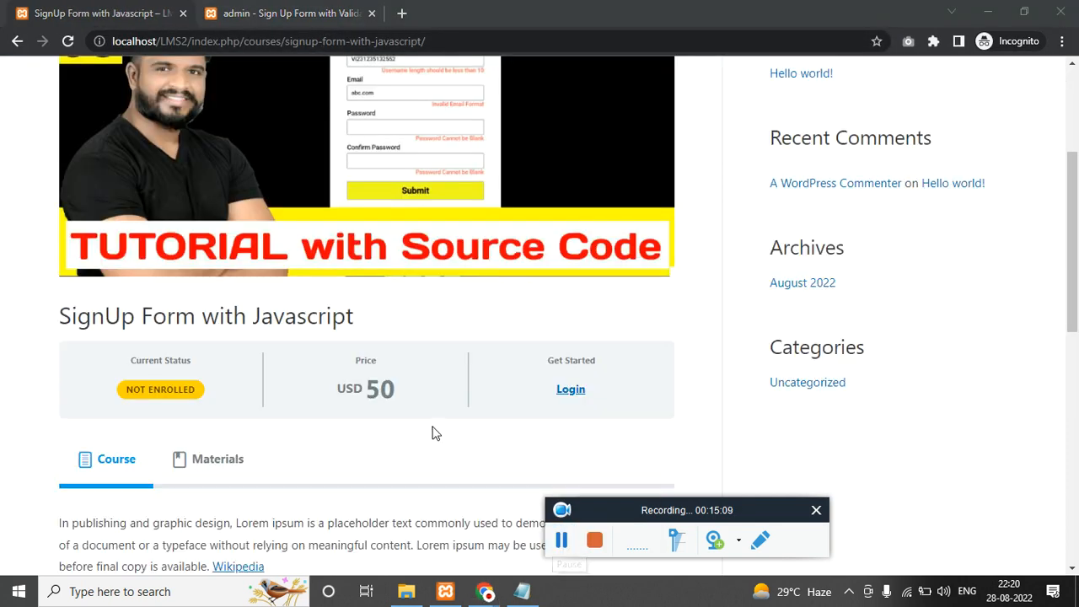
double_click(353, 395)
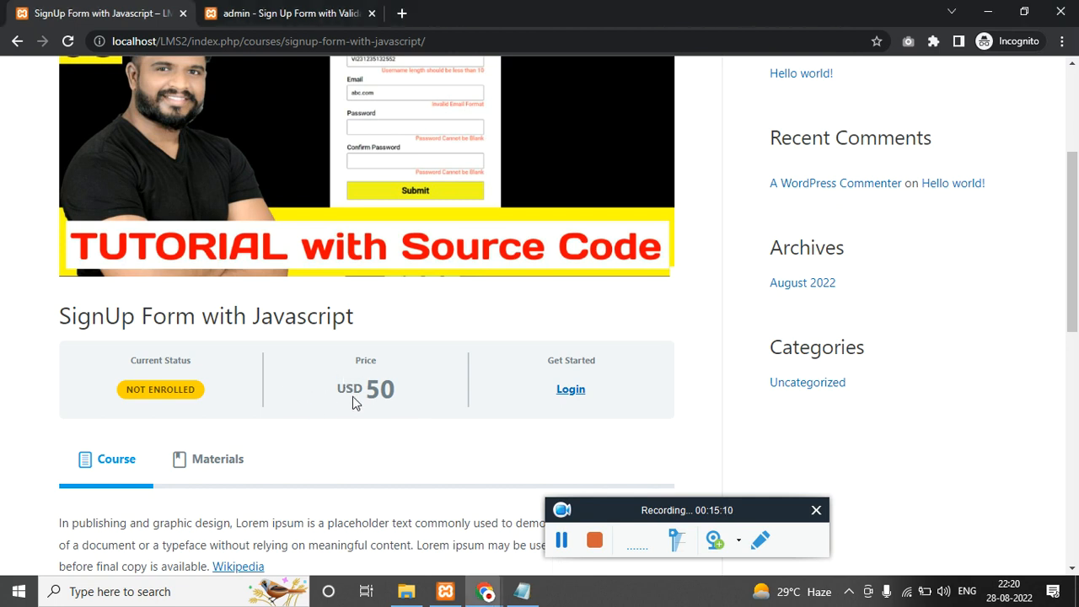
Return to the admin course editor and show the course Builder.
key("alt+Tab")
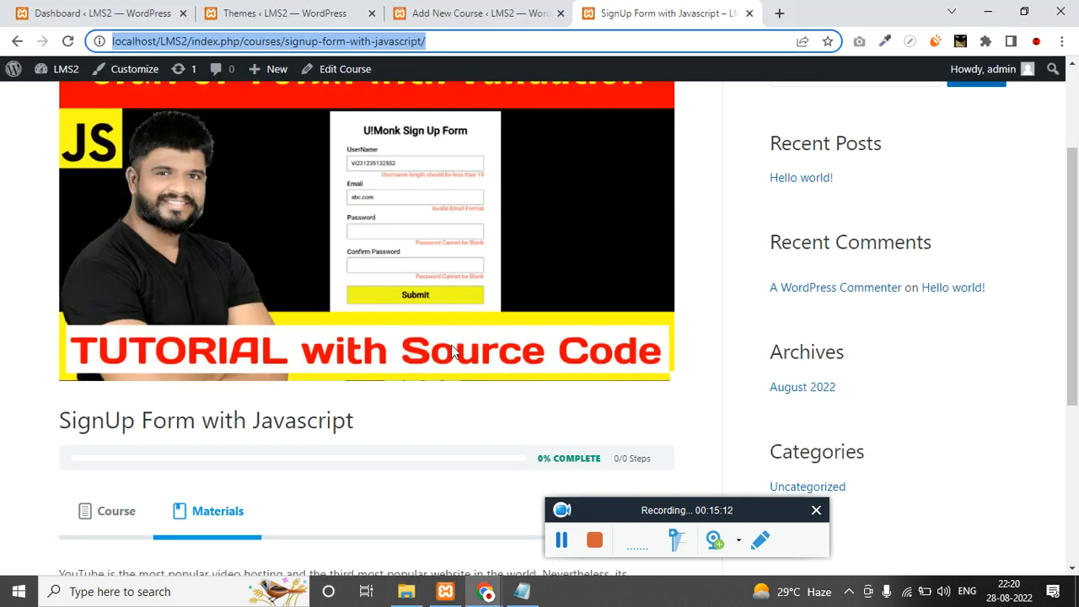
left_click(537, 9)
left_click(244, 137)
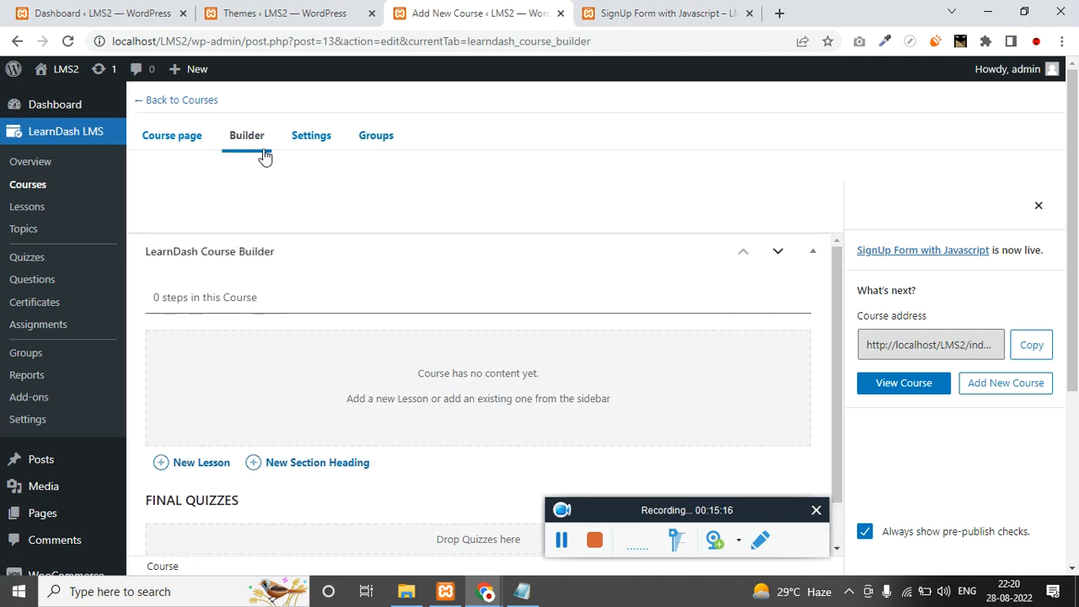
Set the course Access Mode to Open, update, and reload the front-end course page.
left_click(304, 137)
scroll(316, 393, "down", 5)
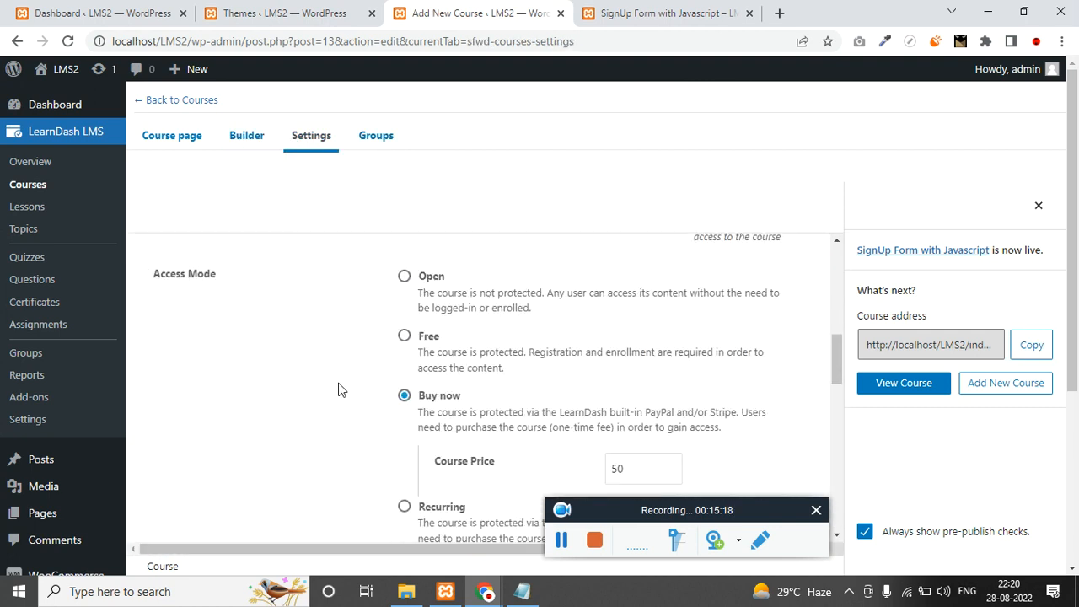
left_click(405, 277)
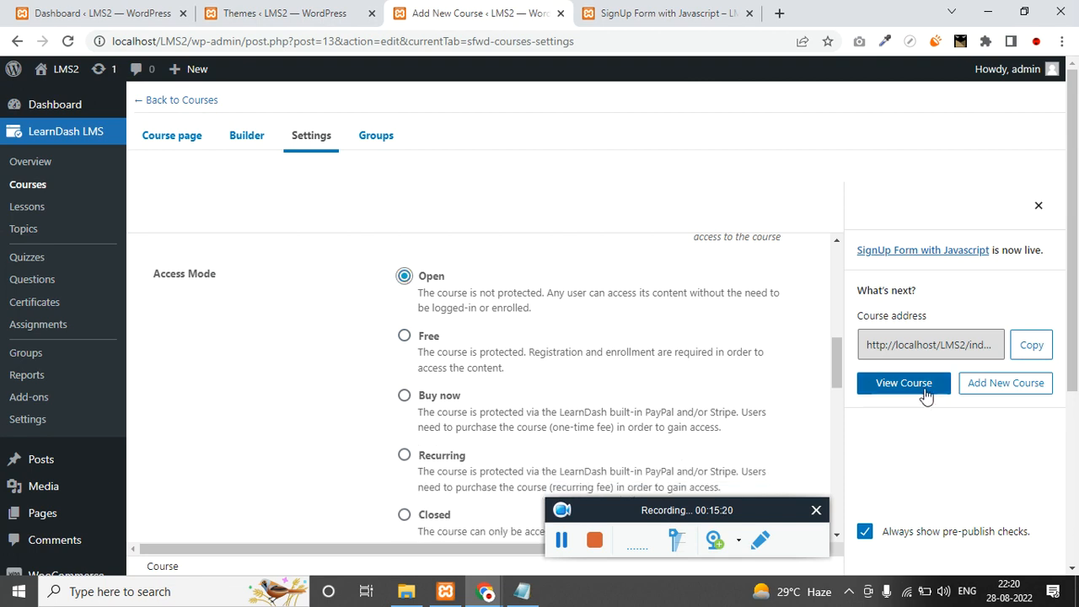
left_click(1039, 207)
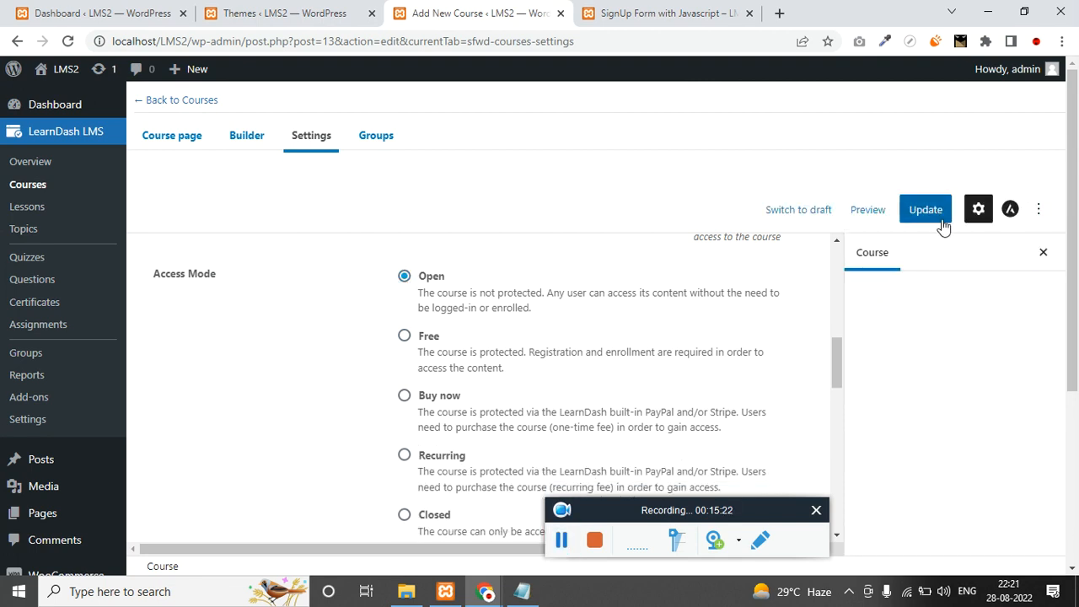
left_click(918, 209)
left_click(570, 533)
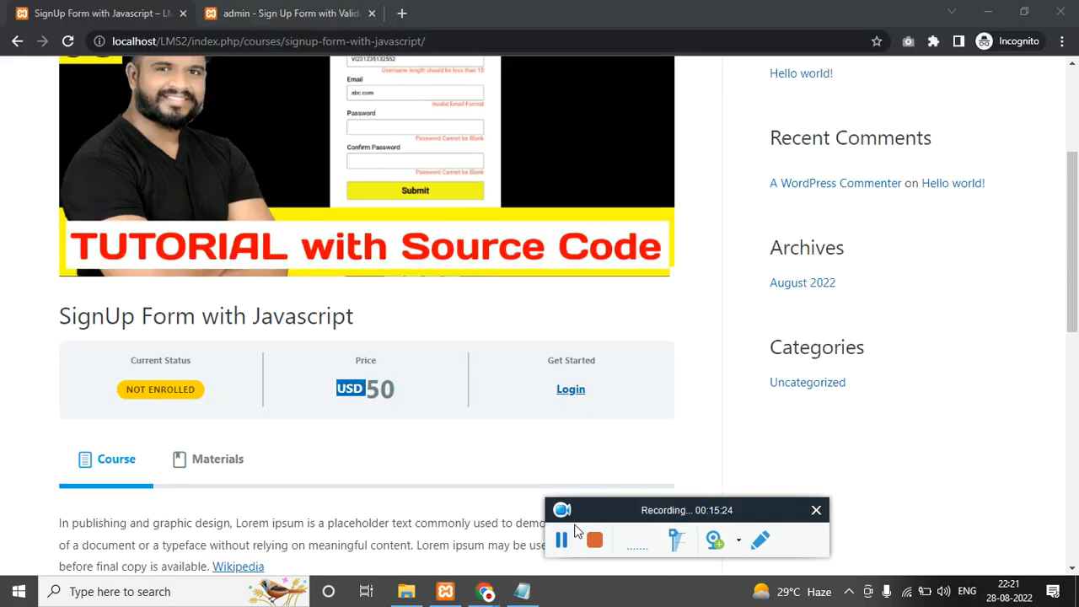
left_click(401, 43)
key("Return")
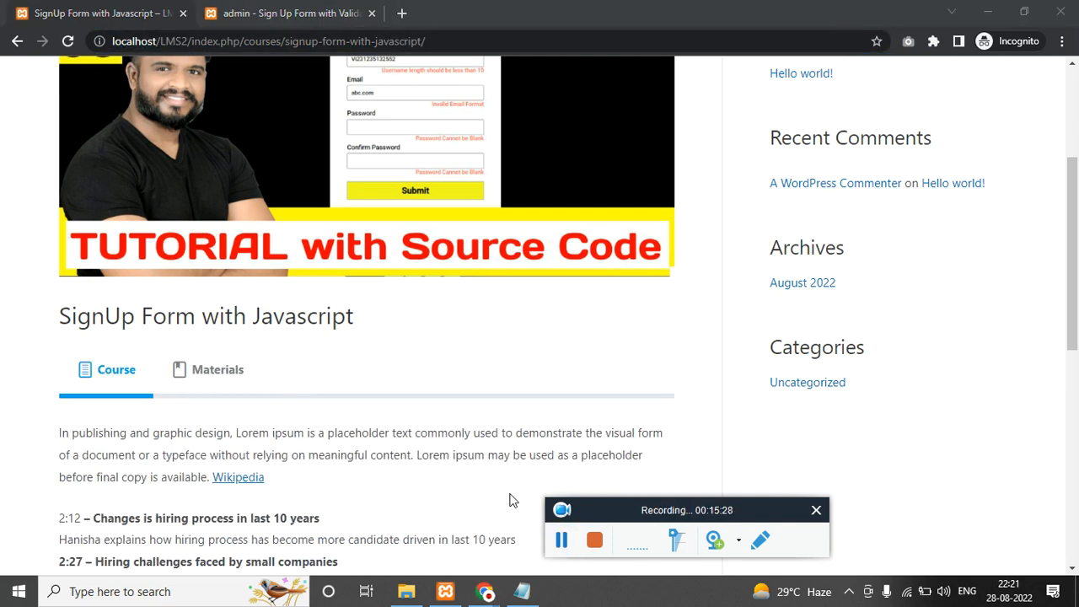
Switch Access Mode to Free, update, and confirm the course page shows a Free price.
mouse_move(482, 593)
left_click(390, 549)
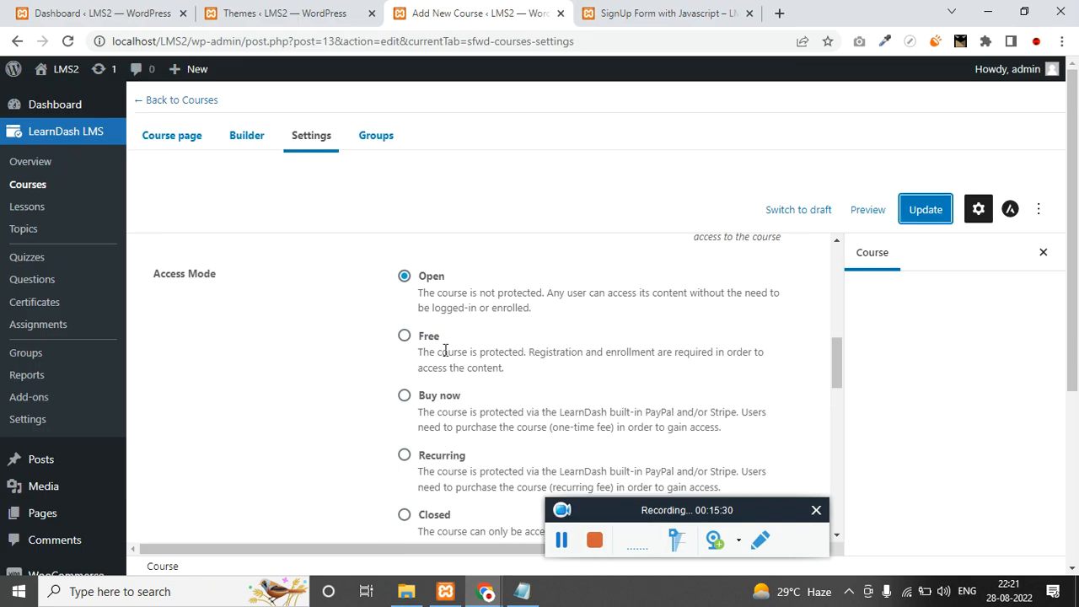
left_click(405, 336)
left_click(928, 209)
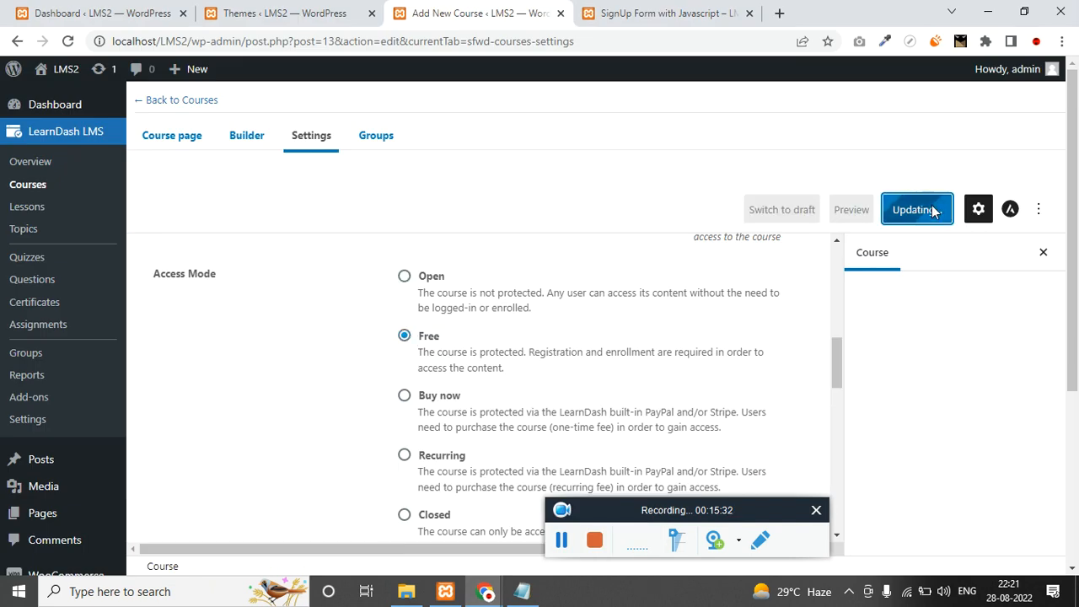
left_click(563, 540)
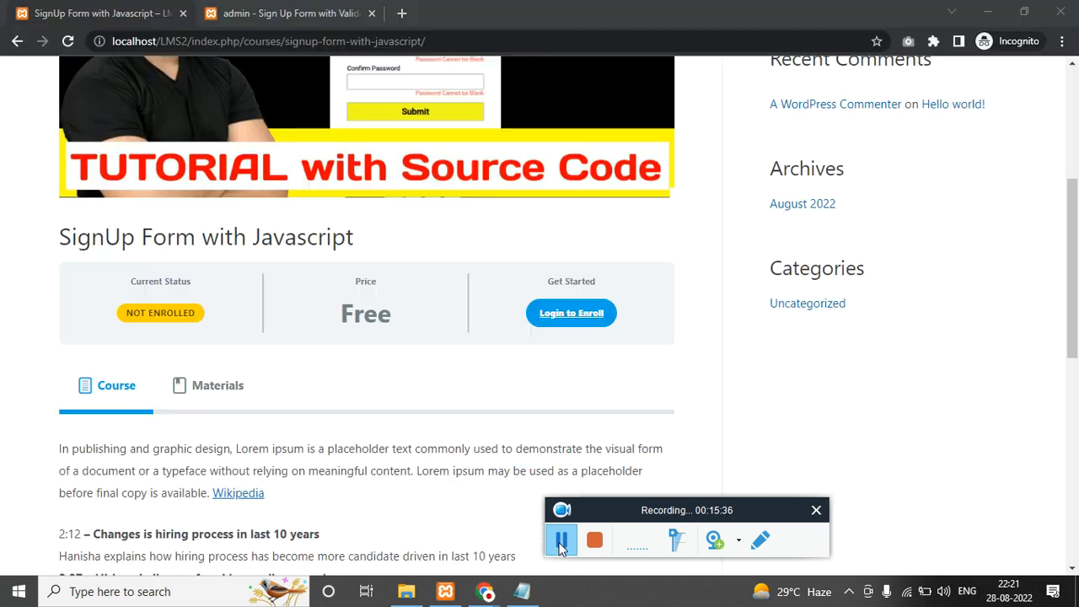
double_click(413, 307)
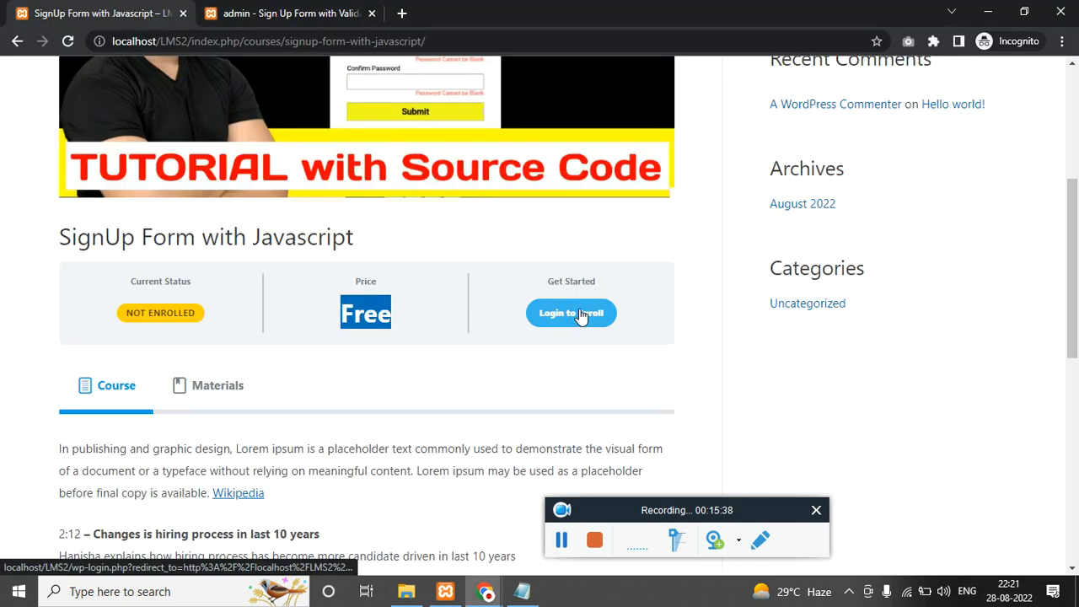
scroll(414, 400, "down", 7)
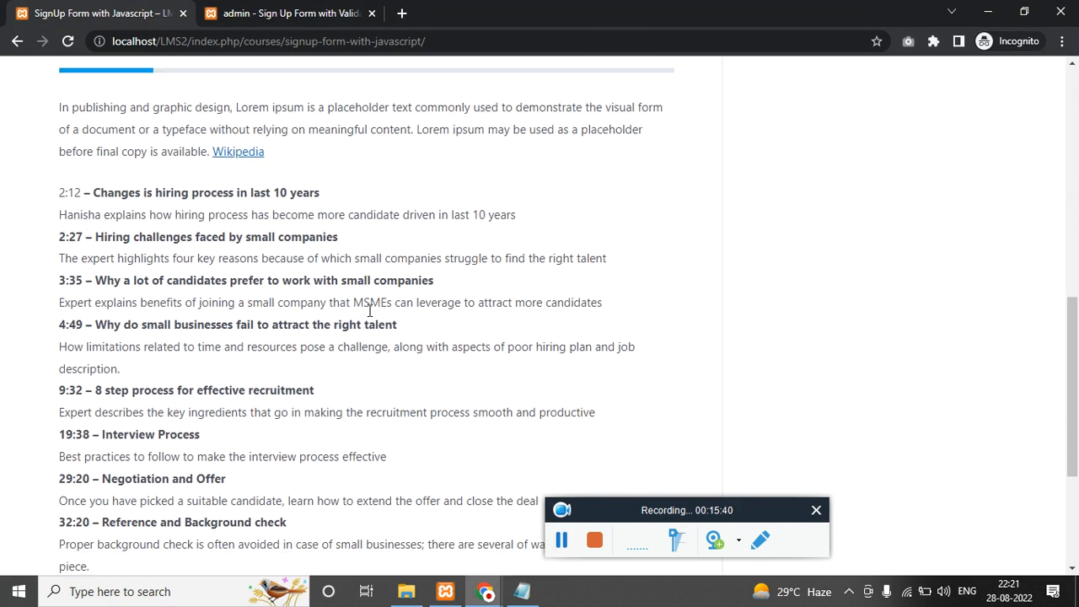
mouse_move(484, 591)
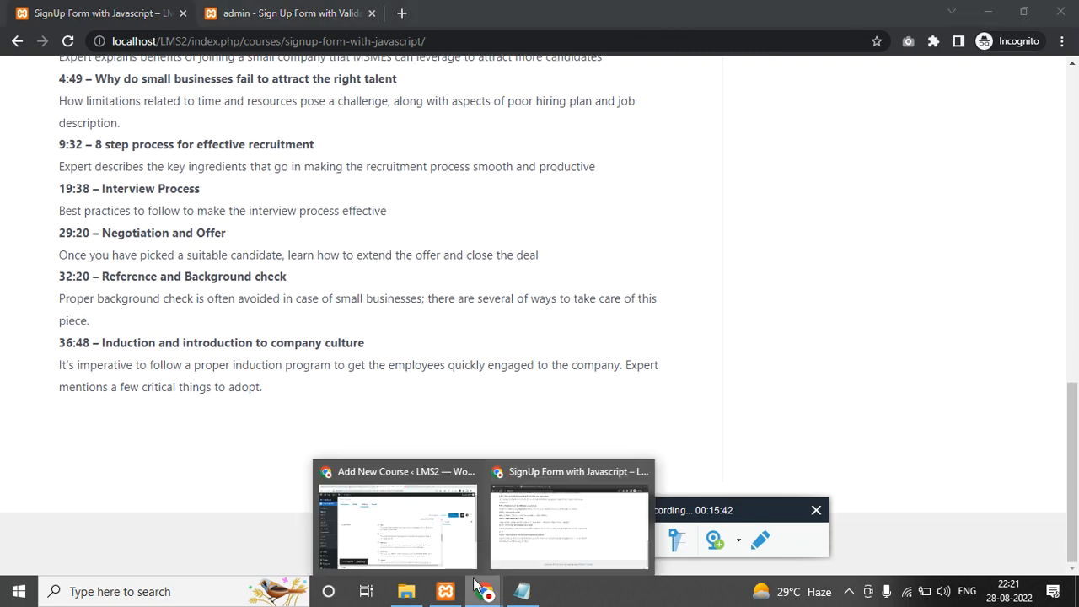
left_click(438, 558)
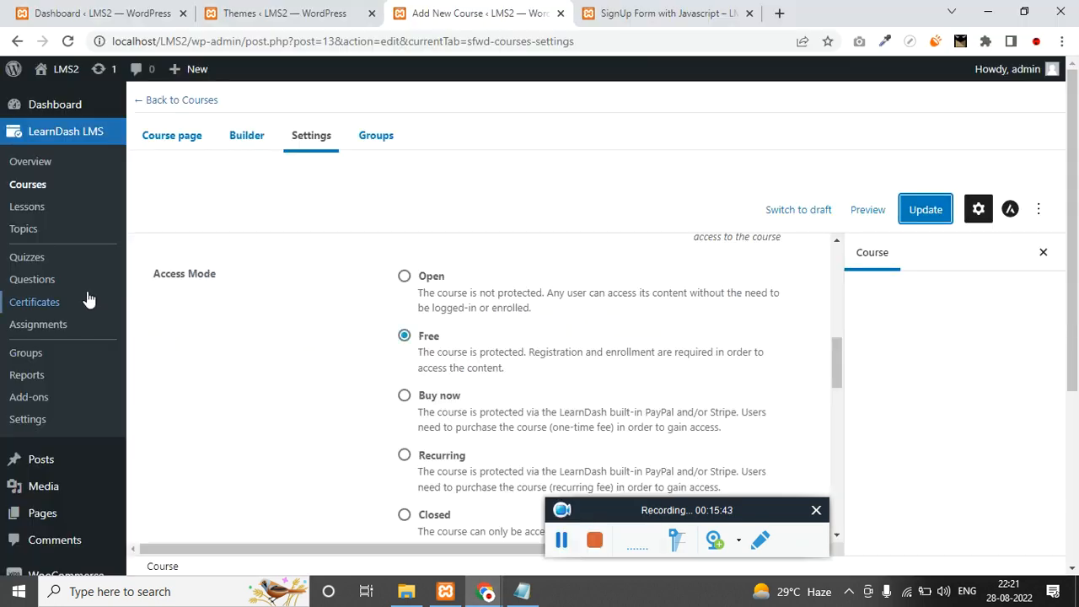
From the Lessons list, start the first lesson titled 'Install Astra theme'.
left_click(34, 210)
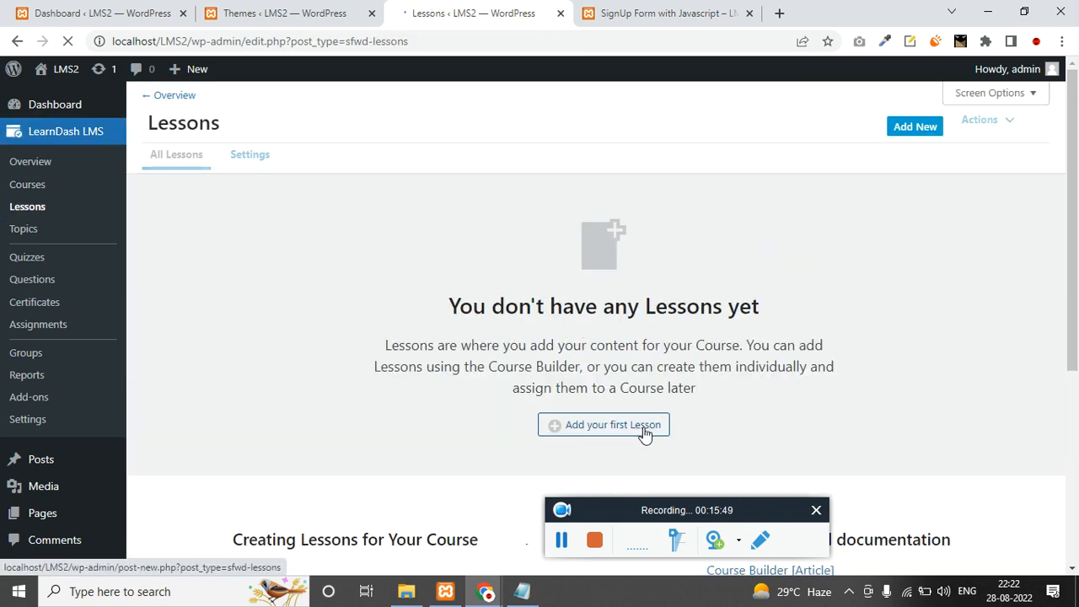
left_click(645, 430)
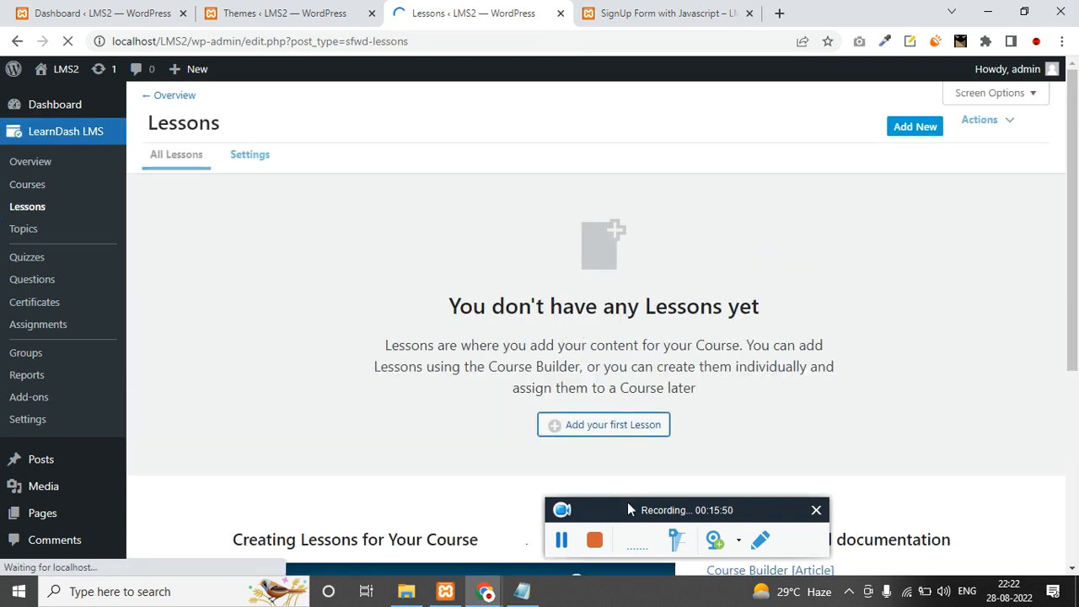
left_click(562, 543)
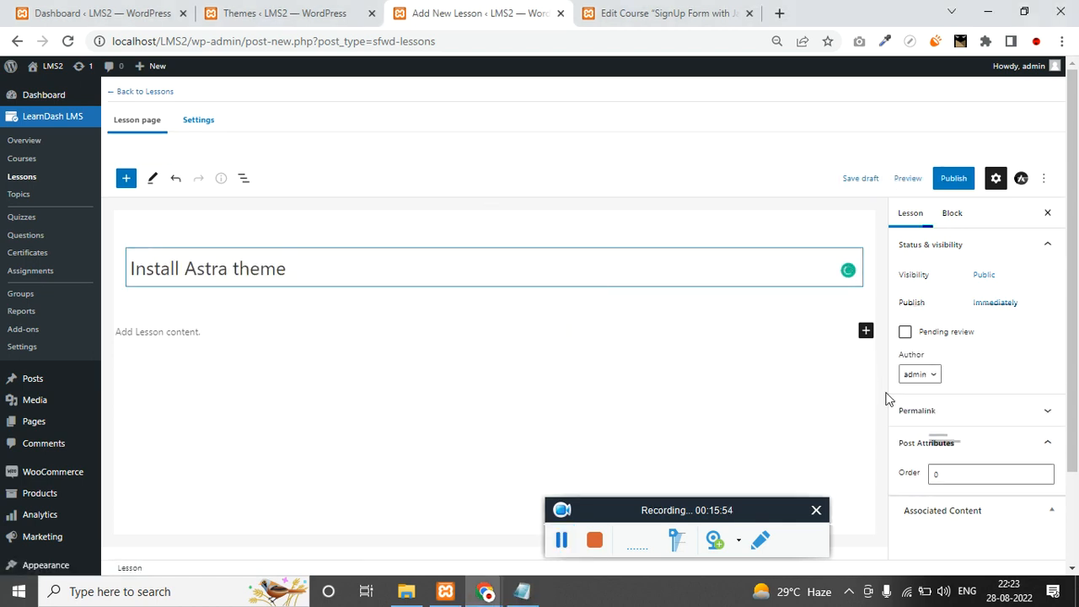
scroll(971, 450, "down", 3)
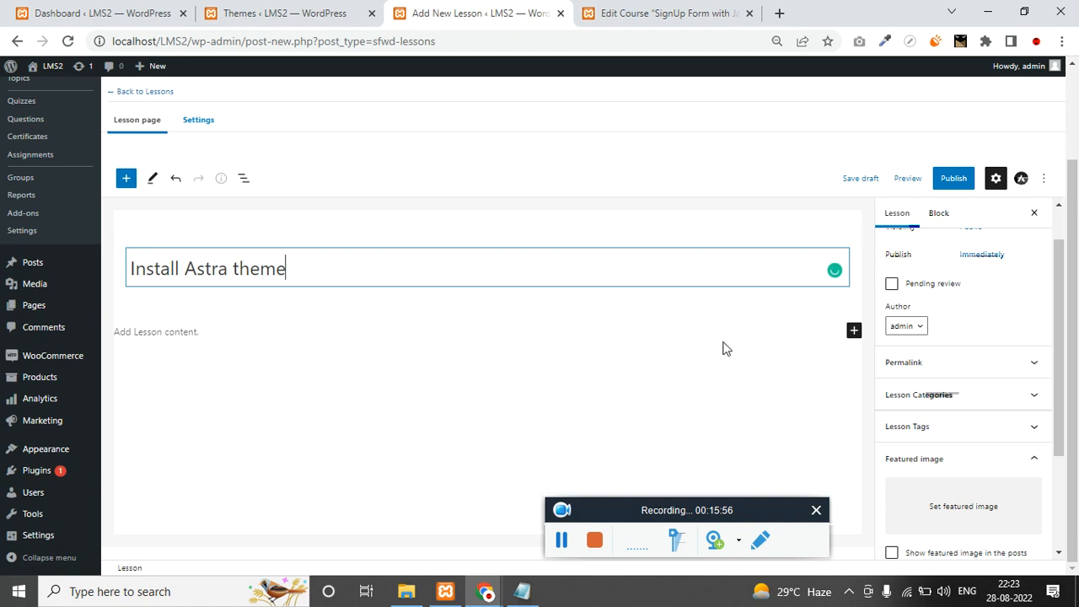
Insert an empty Paragraph block and display the lesson settings.
left_click(856, 333)
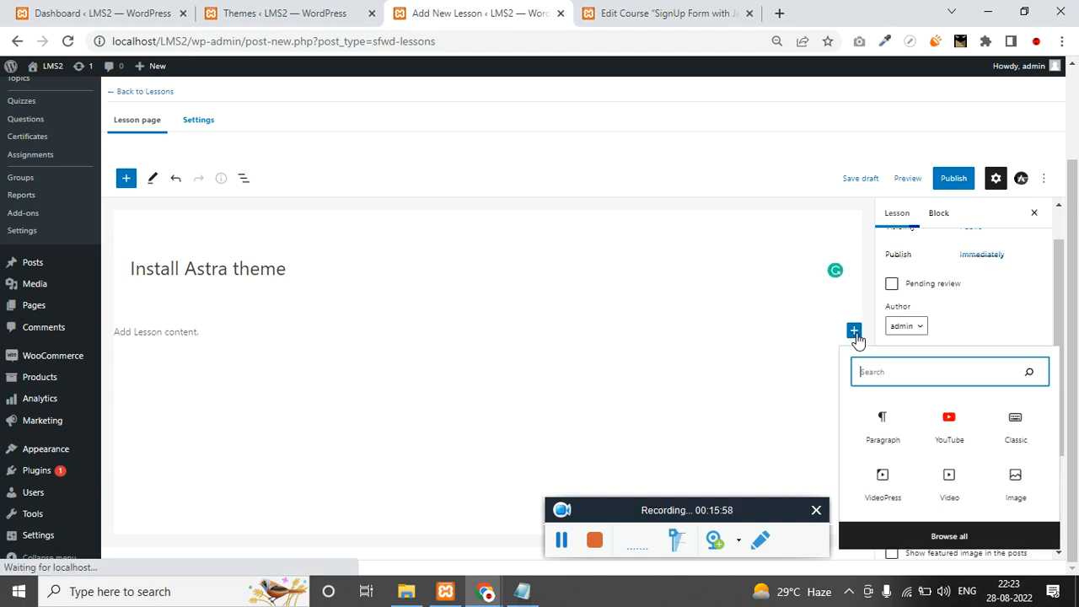
left_click(881, 434)
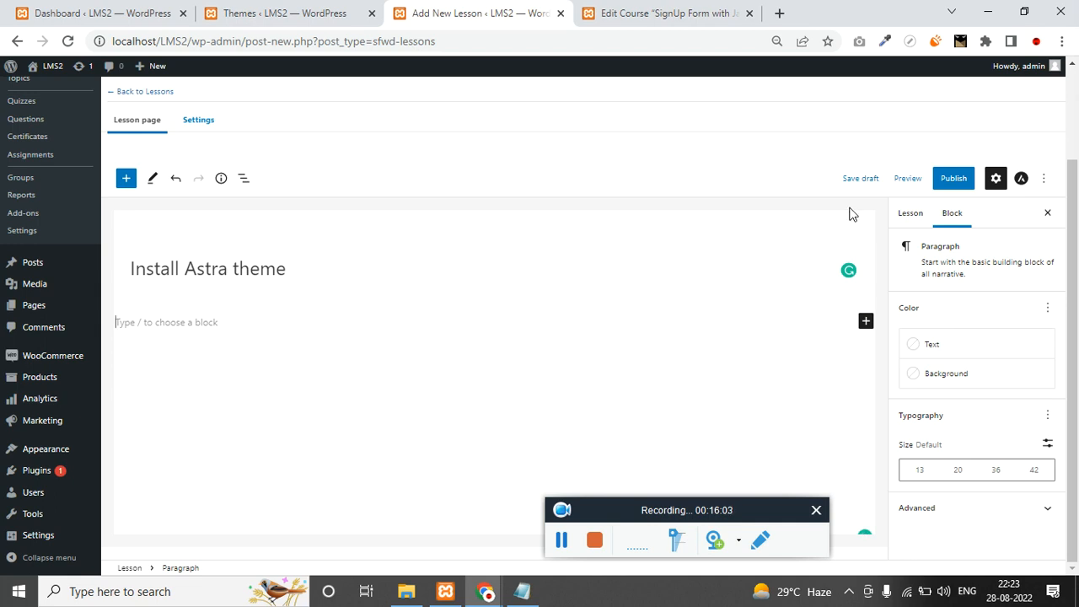
left_click(191, 123)
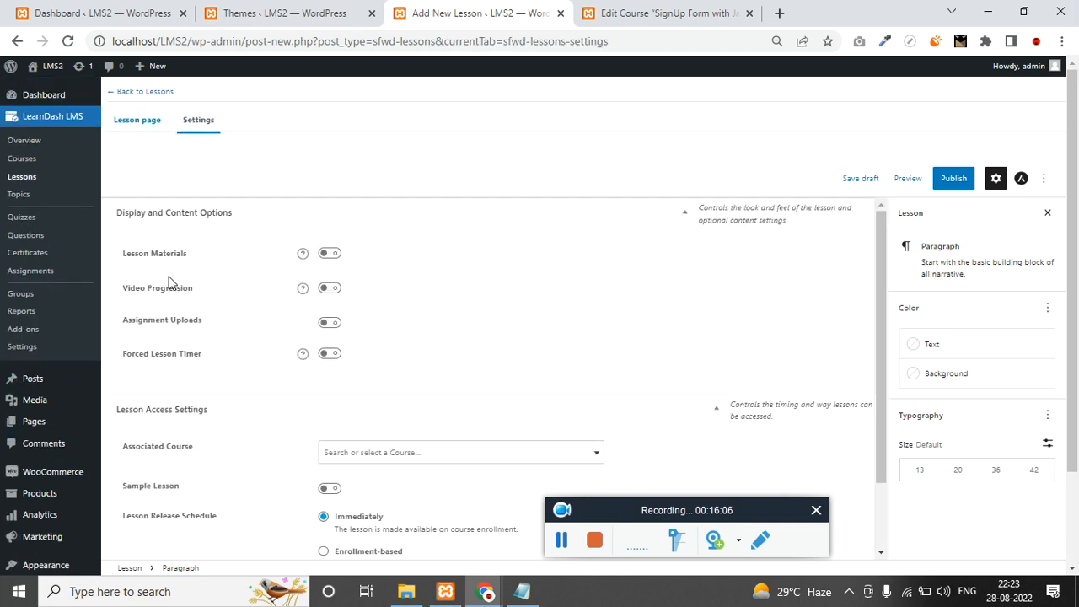
key("ctrl+plus")
key("ctrl+plus")
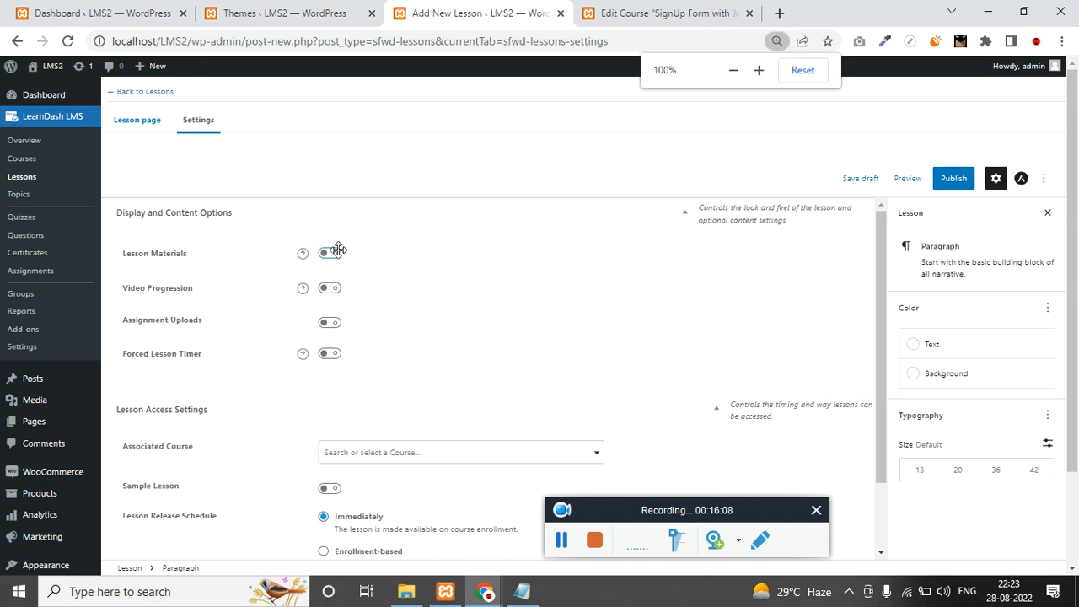
key("ctrl+plus")
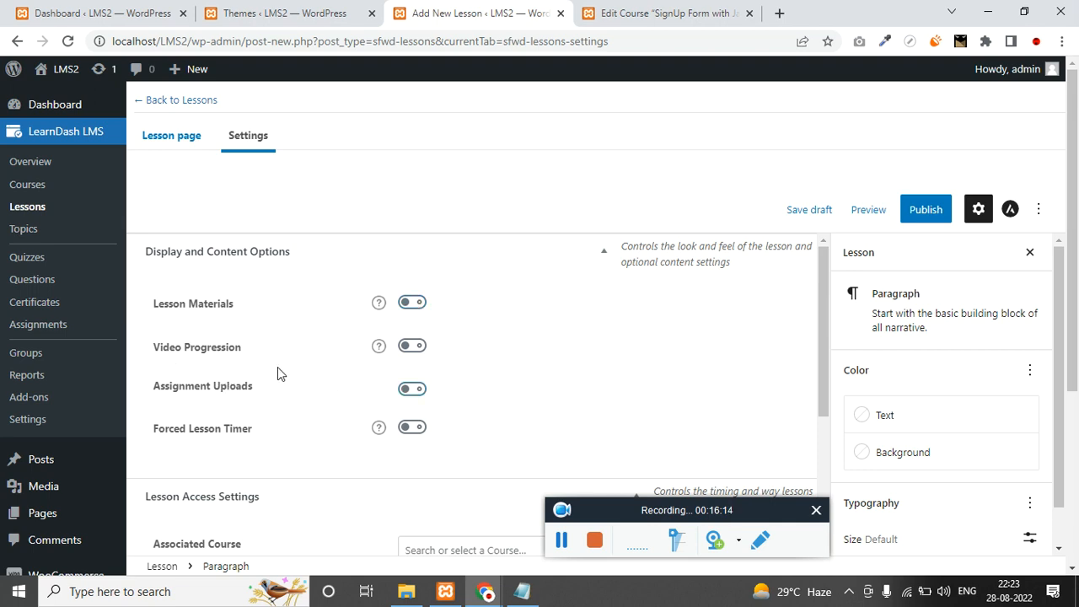
left_click(414, 347)
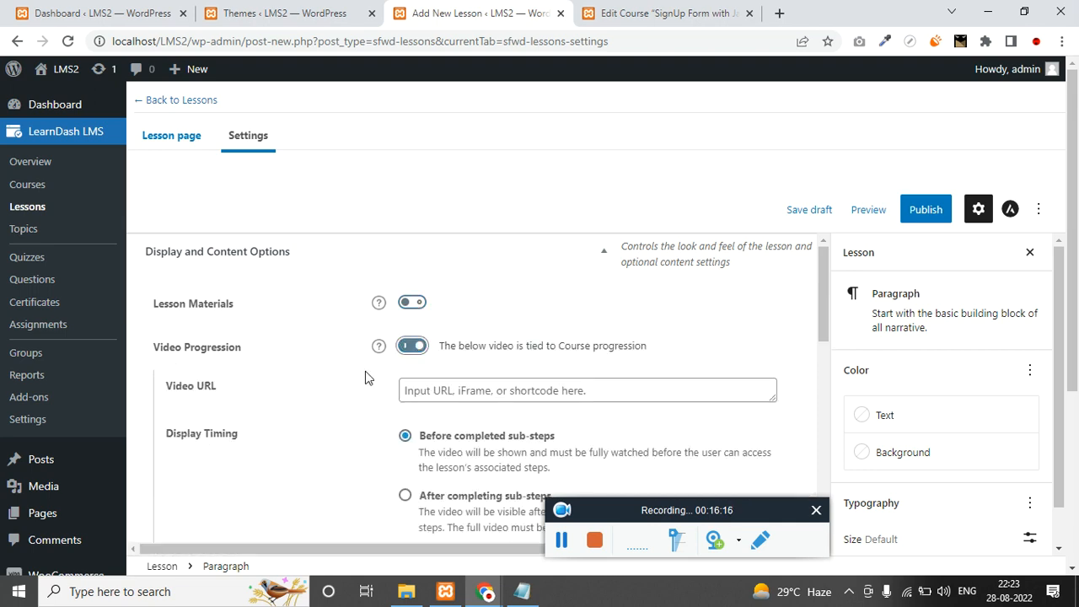
scroll(338, 387, "down", 1)
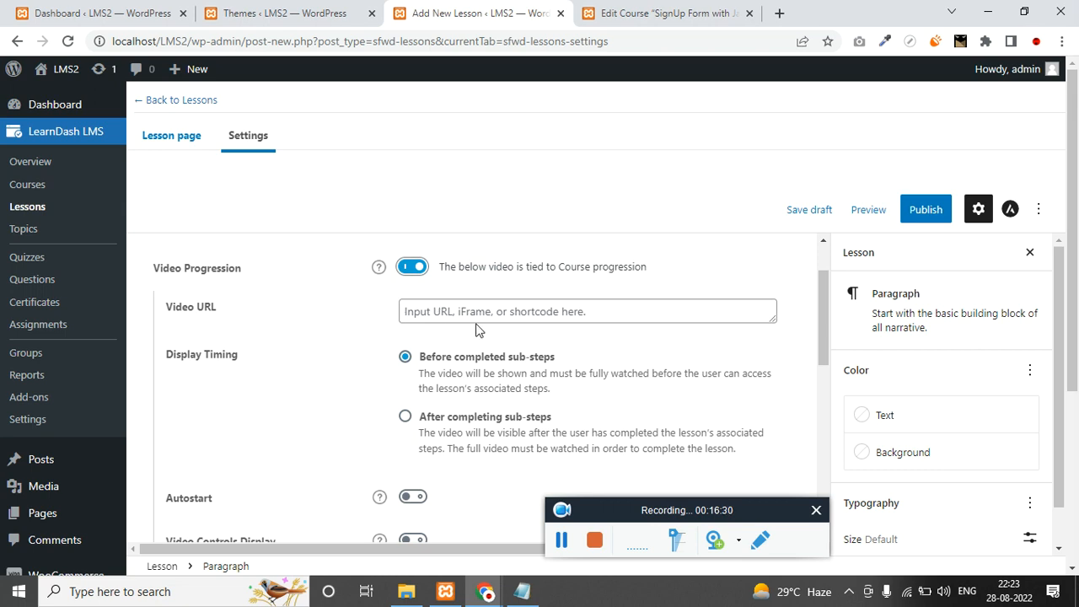
left_click(411, 268)
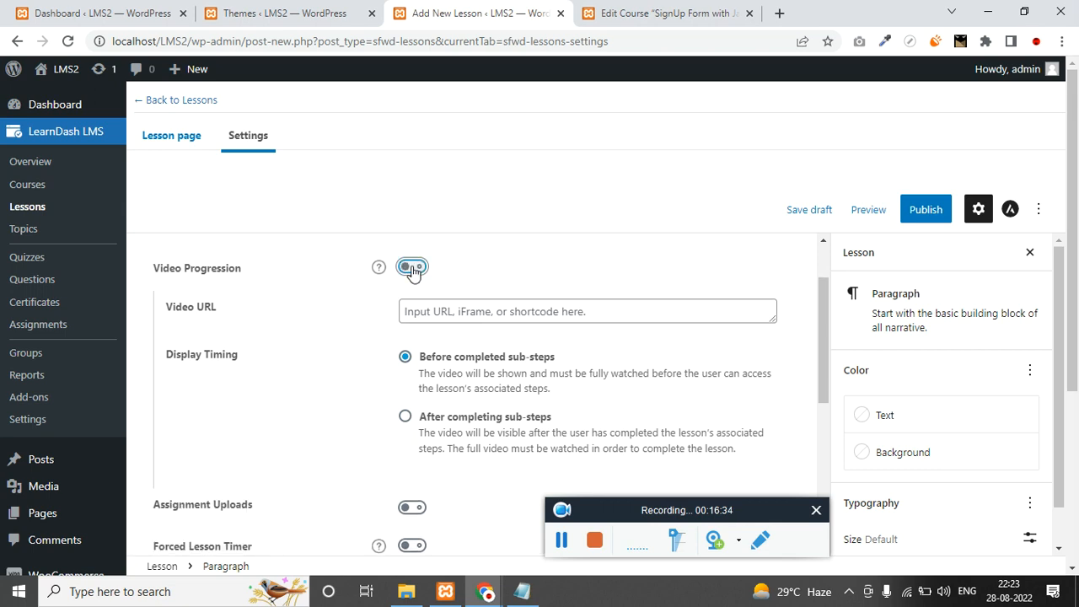
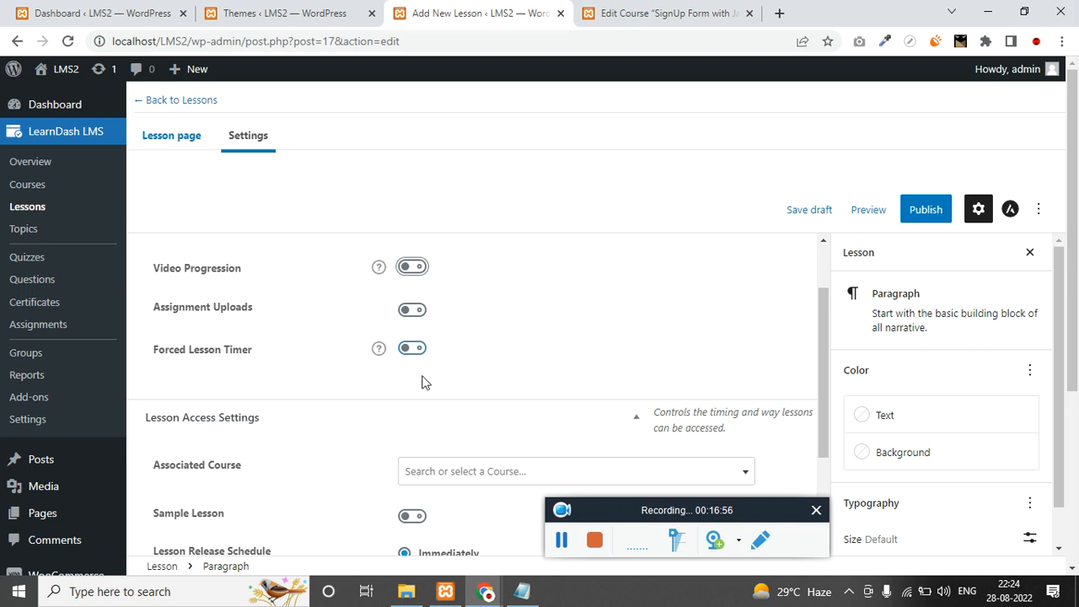
Turn on the Sample Lesson toggle for 'Install Astra theme' in Lesson Access Settings.
left_click(560, 540)
left_click(560, 541)
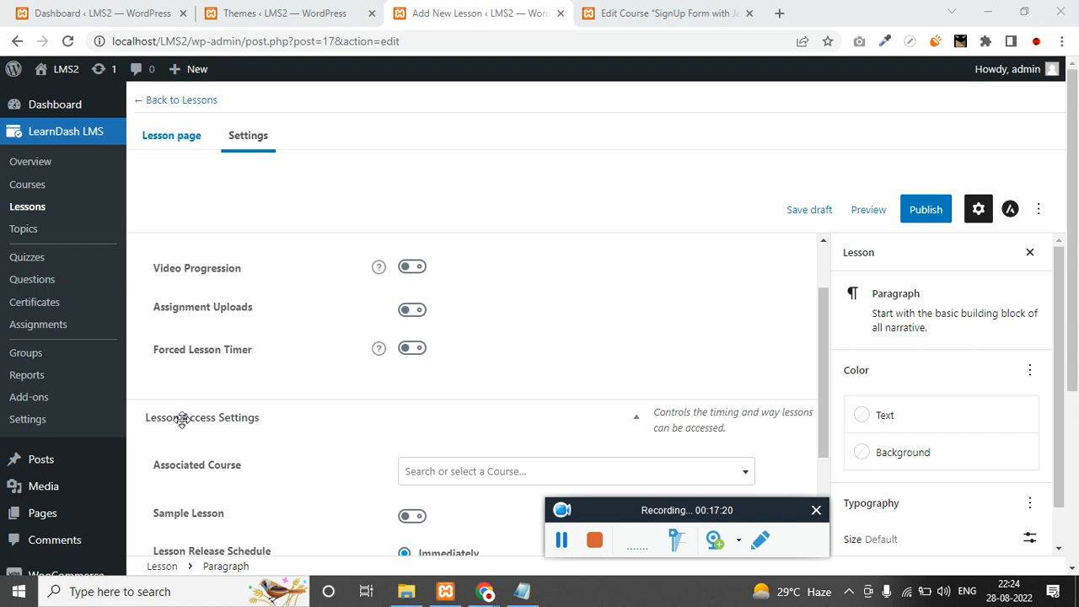
scroll(189, 417, "down", 2)
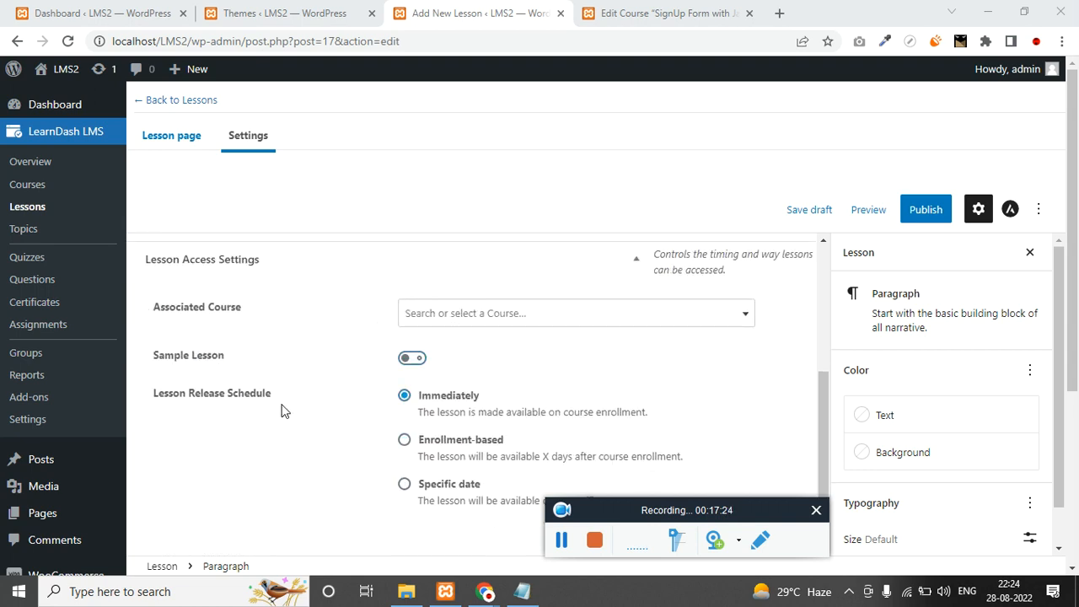
left_click(415, 363)
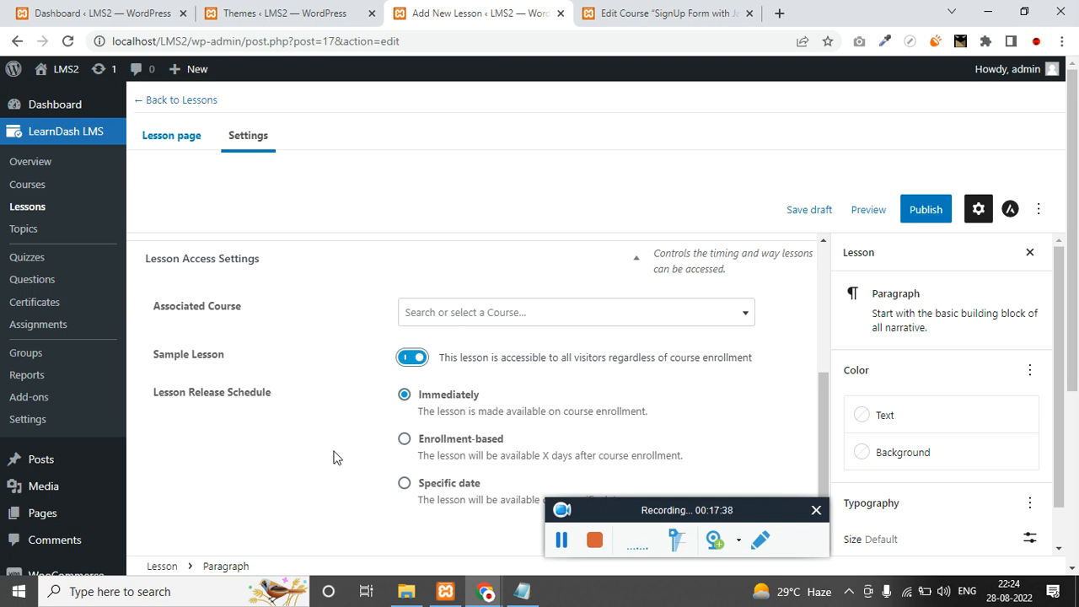
scroll(331, 458, "up", 3)
Publish the 'Install Astra theme' lesson.
left_click(171, 138)
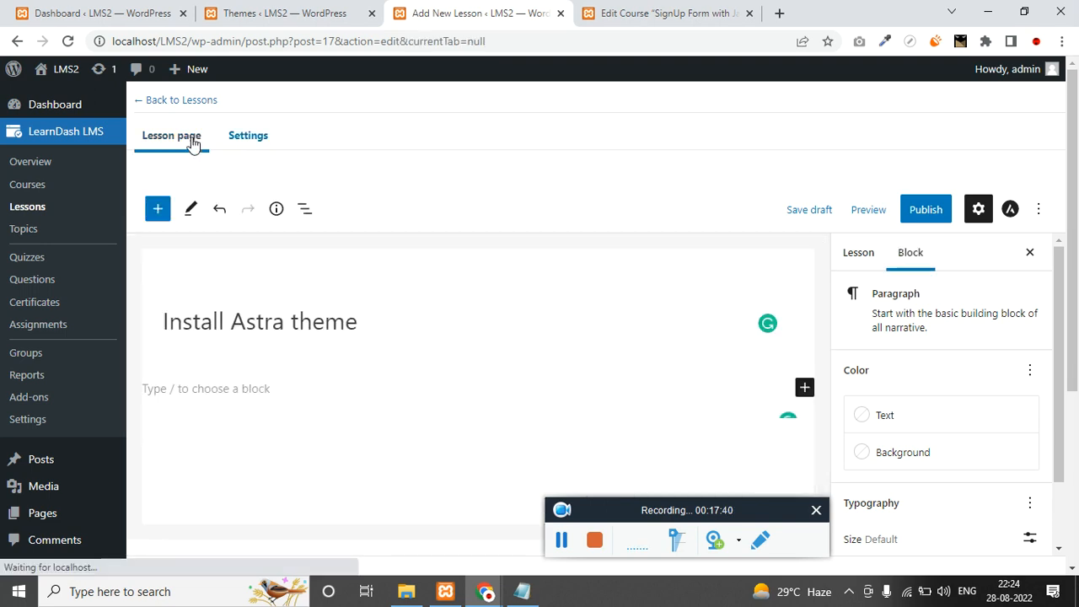
scroll(926, 383, "down", 1)
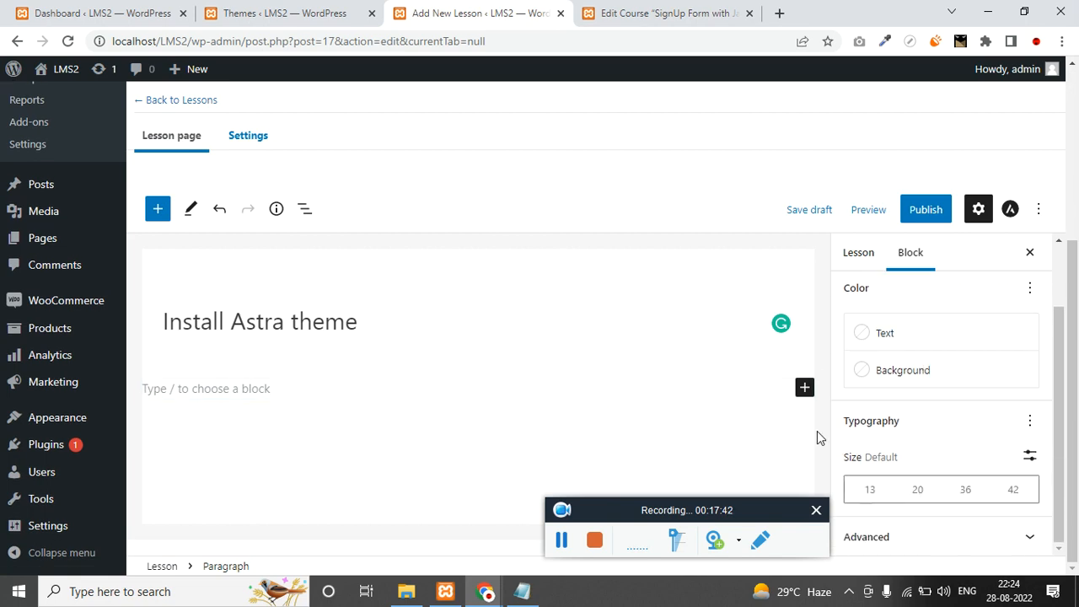
scroll(939, 446, "up", 1)
left_click(856, 253)
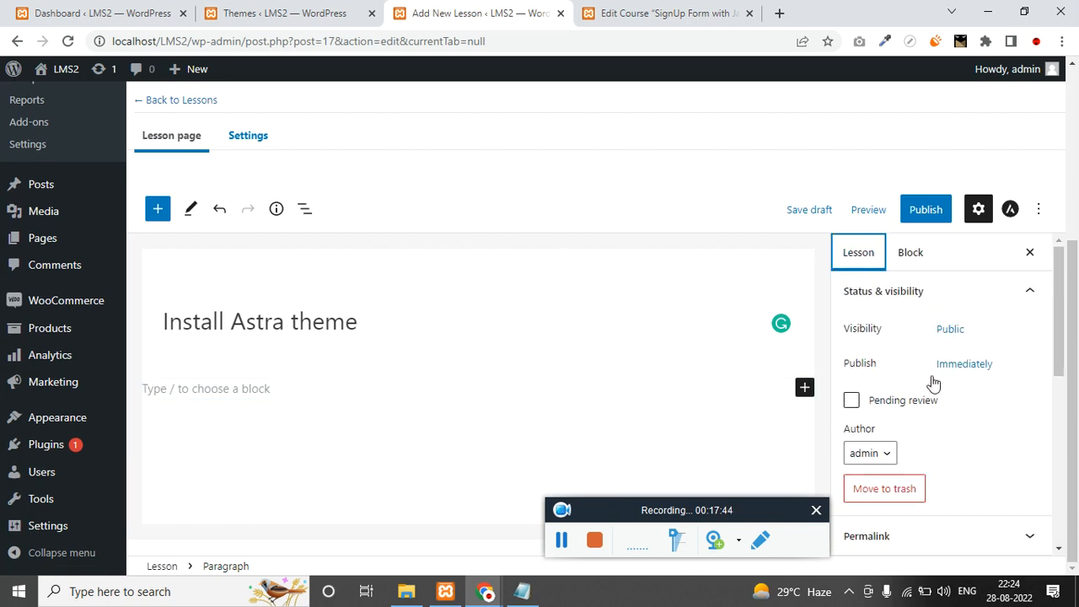
scroll(974, 439, "down", 2)
scroll(983, 464, "down", 3)
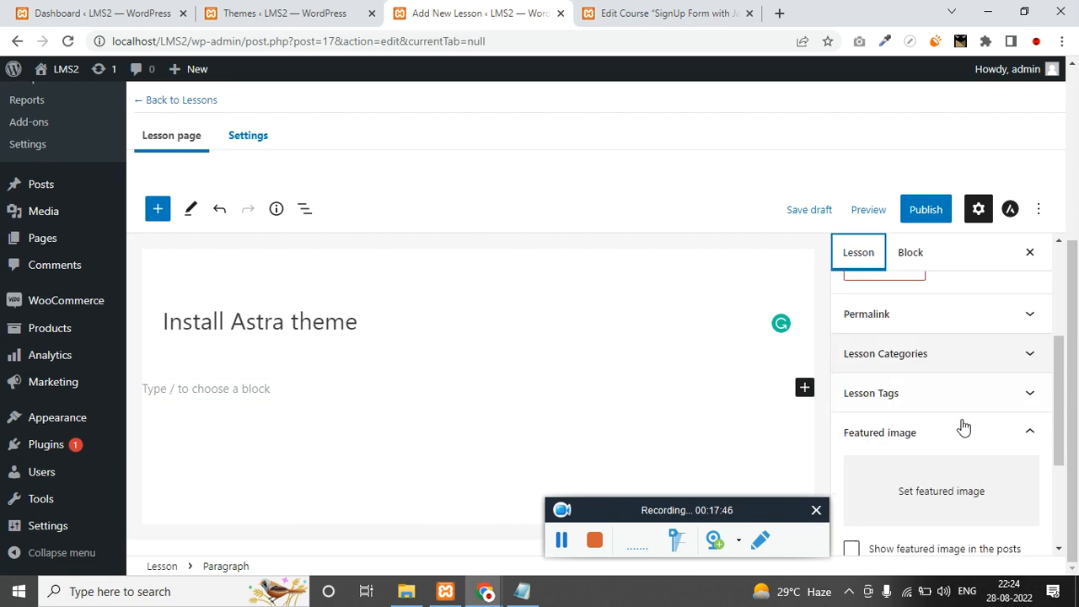
left_click(928, 209)
left_click(898, 207)
Check the lesson in the Lessons list, then return to the SignUp Form with Javascript course builder.
left_click(562, 542)
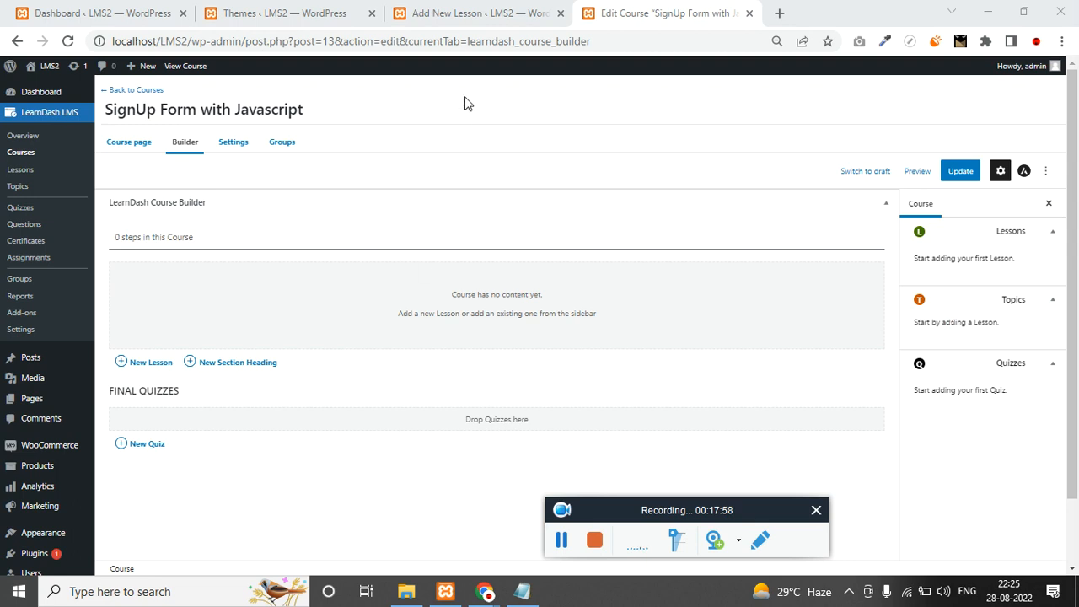
left_click(472, 14)
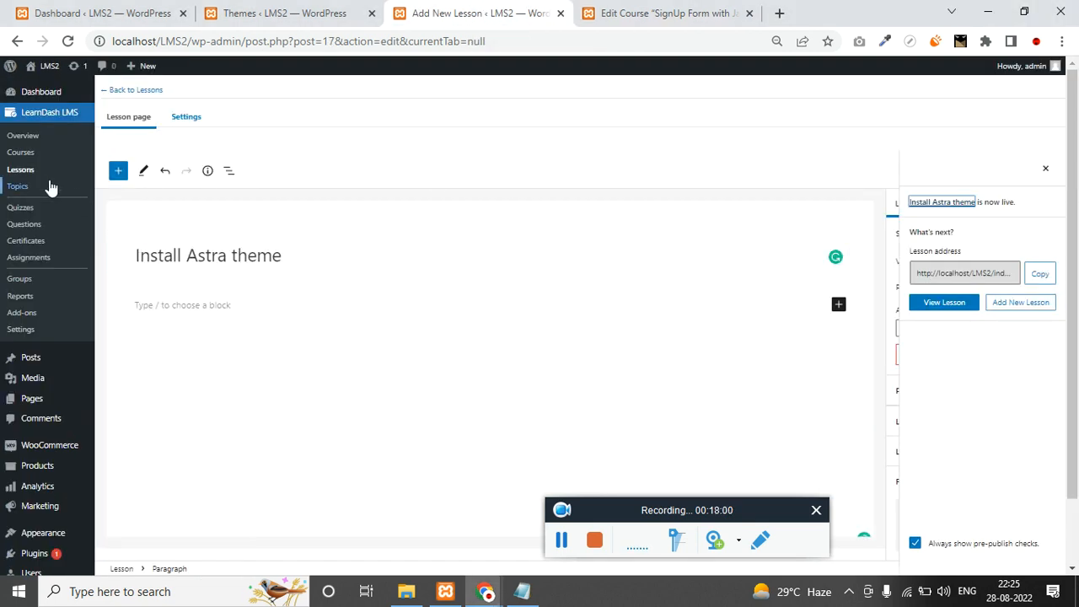
left_click(30, 173)
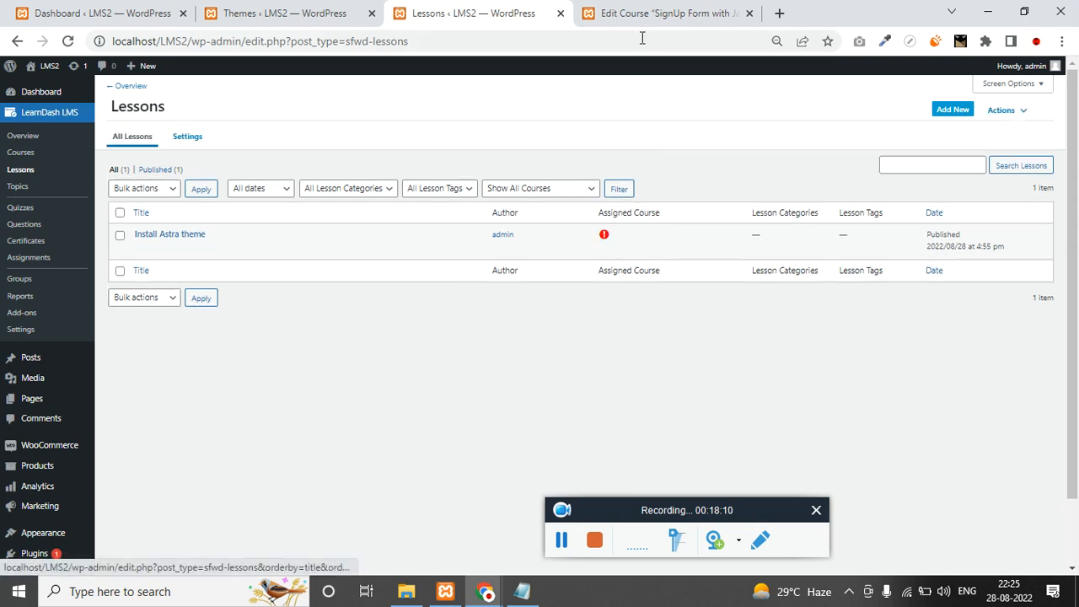
left_click(652, 12)
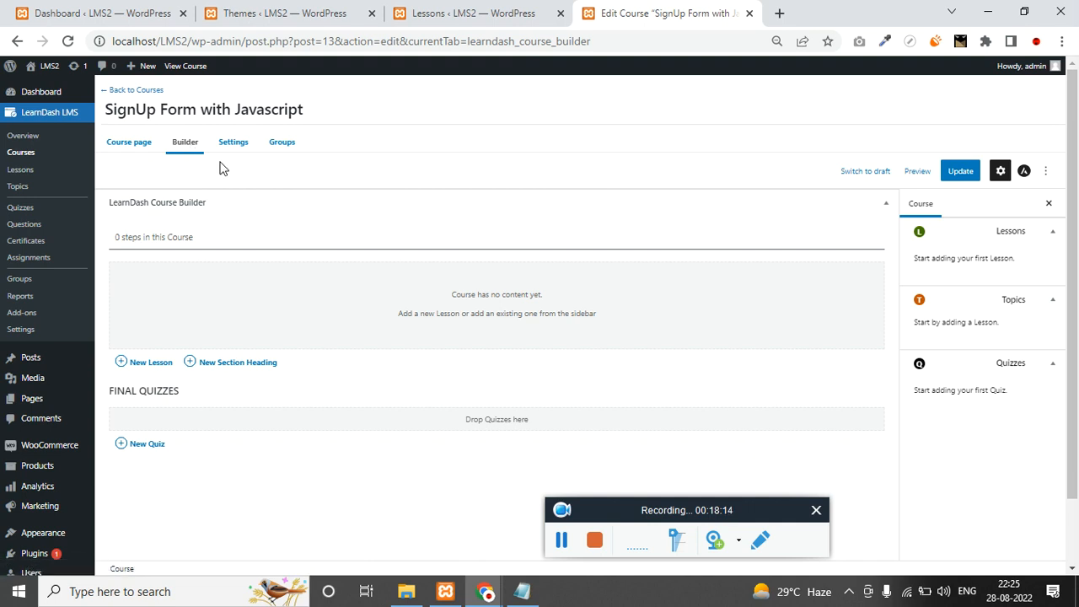
Add the lesson 'Install Astra theme' to the course, pasting its title from the notes.
left_click(151, 368)
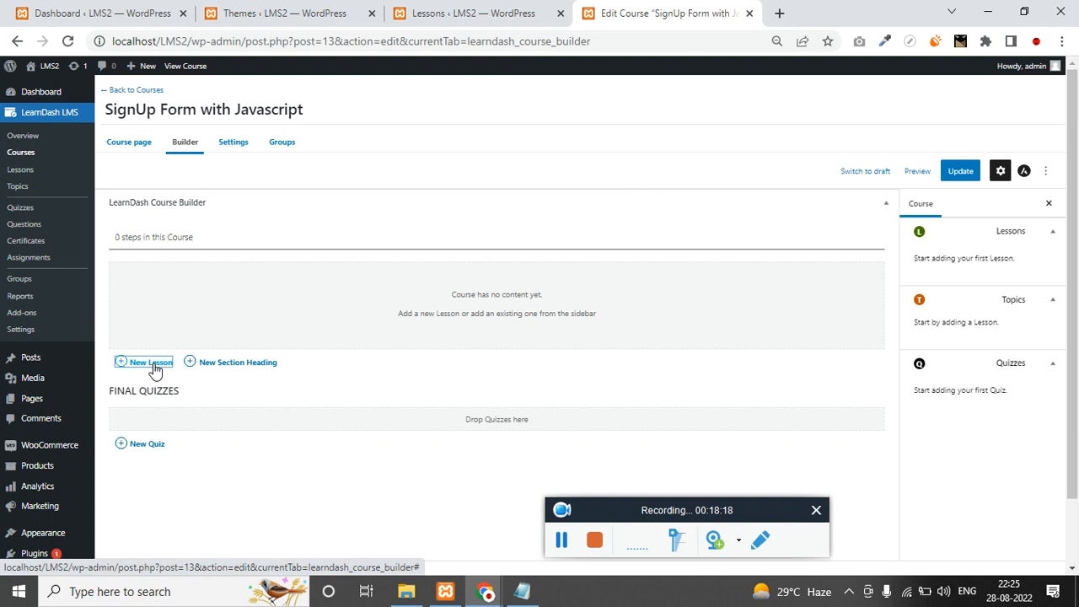
left_click(154, 369)
left_click(522, 595)
left_click(180, 364)
type("Install Astra theme")
left_click(820, 364)
Add a second lesson, 'Install learndash, elementor, woocommerce', copied from the notes.
key("alt+Tab")
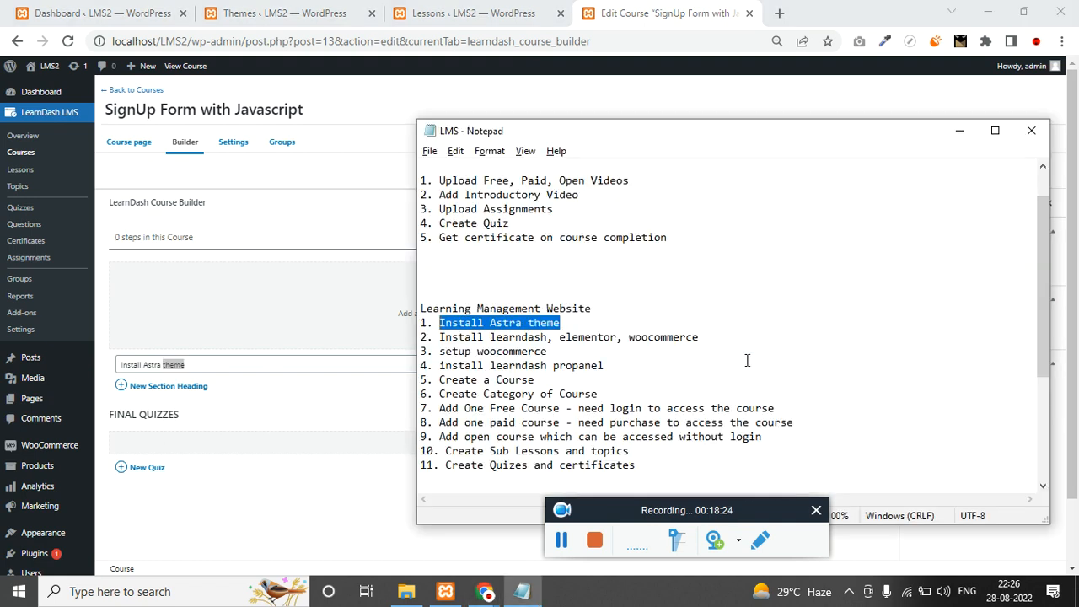
left_click_drag(718, 340, 439, 337)
key("ctrl+c")
left_click(142, 352)
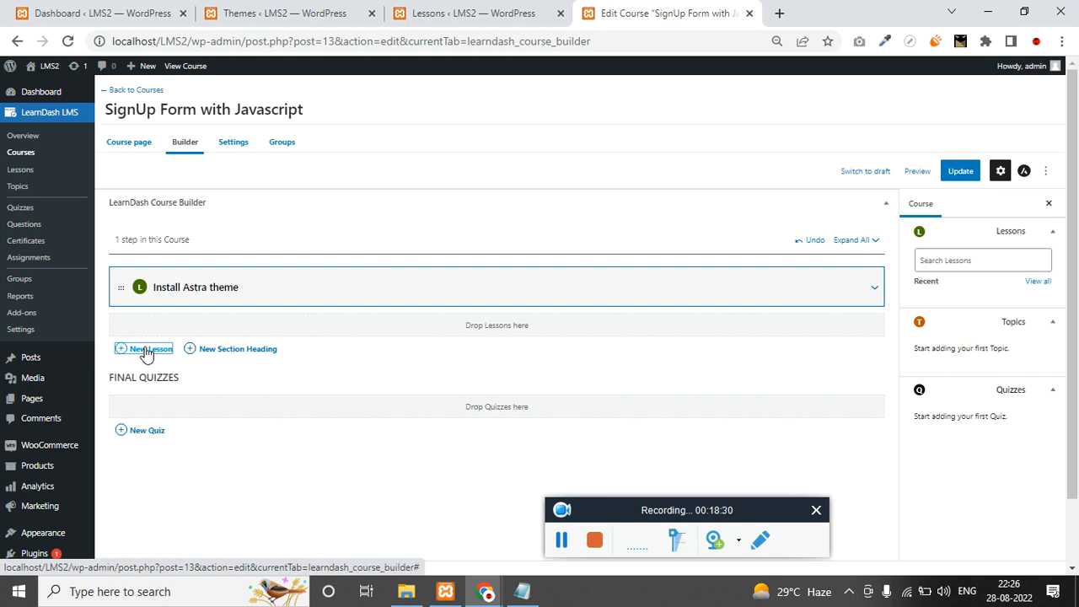
left_click(145, 352)
key("ctrl+v")
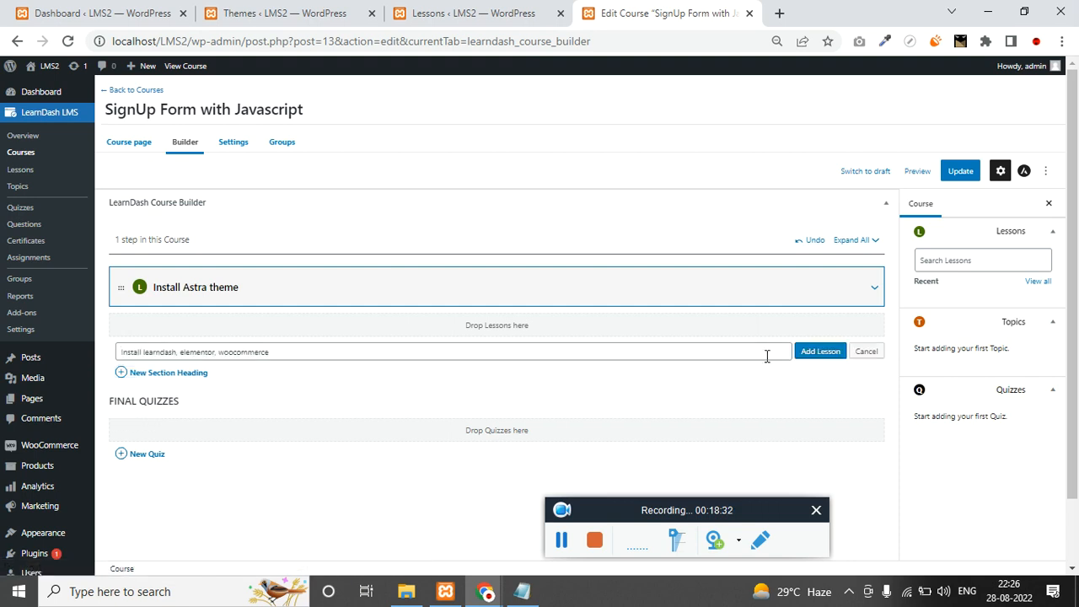
left_click(807, 349)
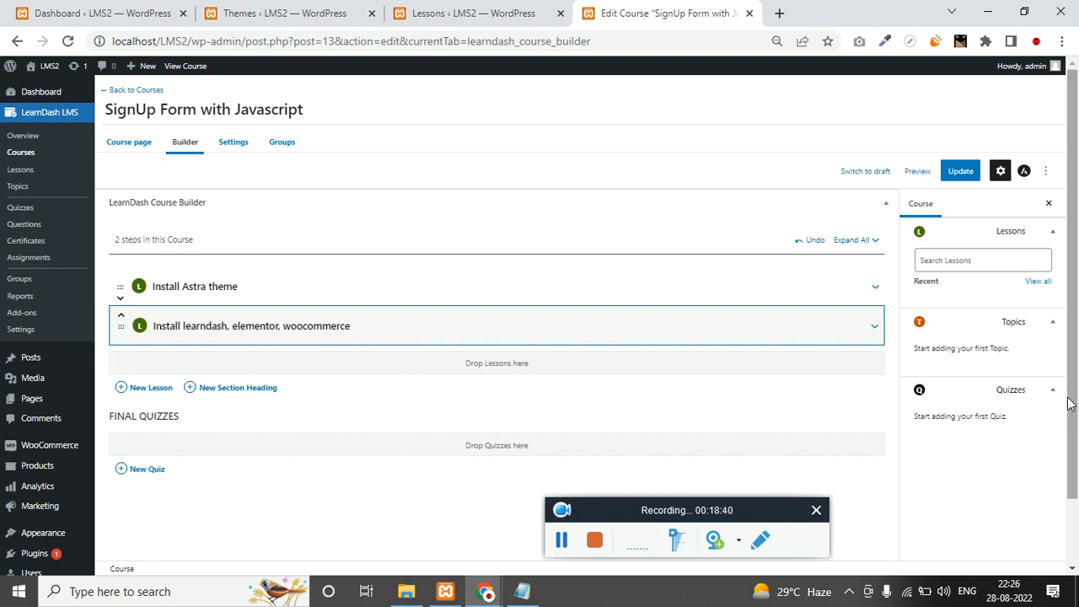
left_click(876, 287)
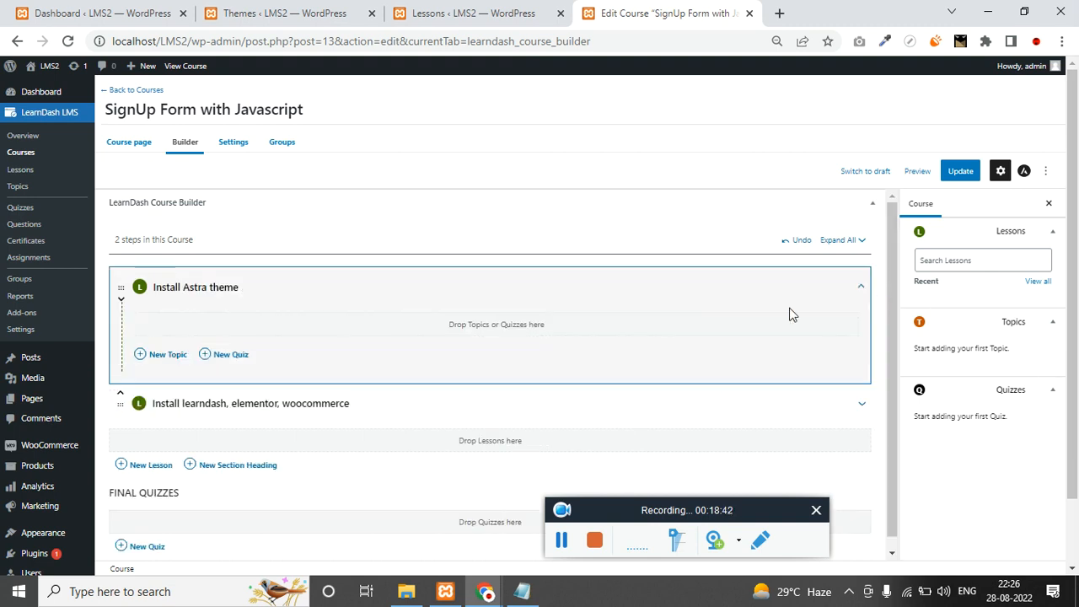
Add the topic 'Get into Appearance tab' under Install Astra theme.
left_click(163, 358)
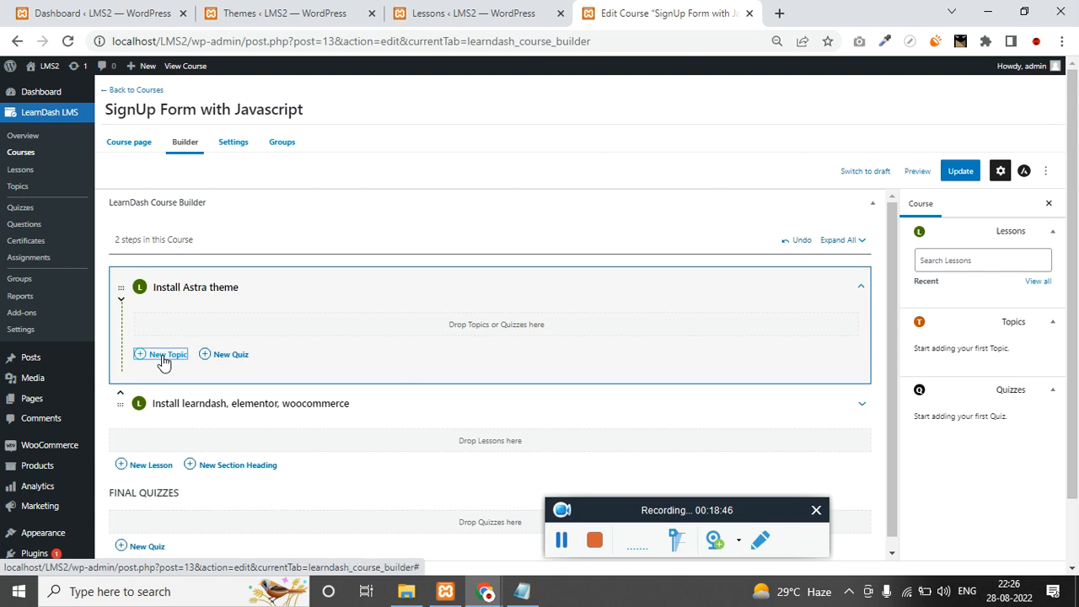
left_click(163, 358)
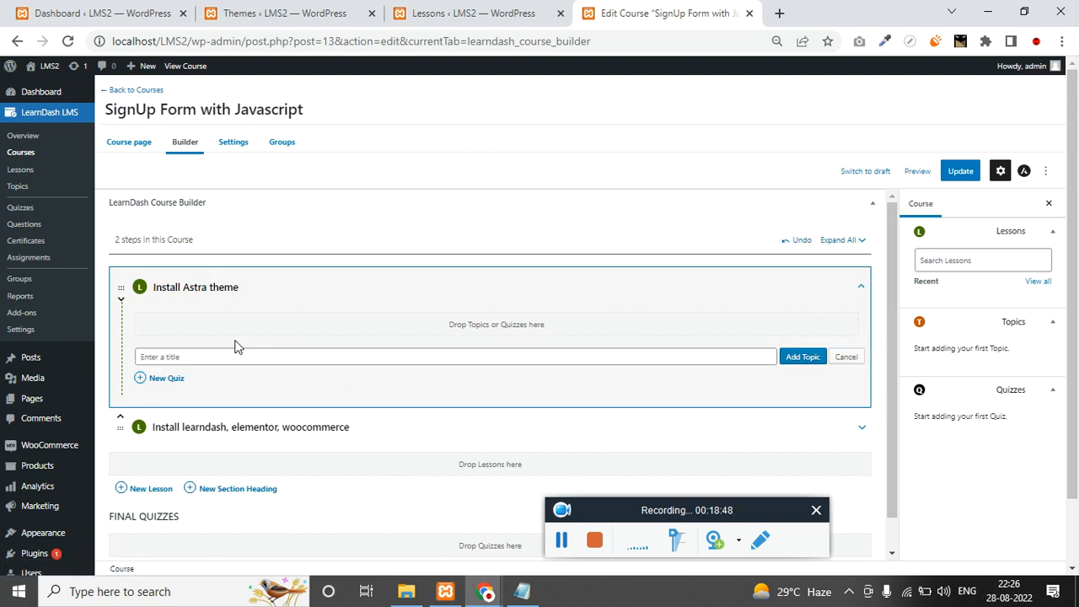
type("Get into Appearance ta")
key("ctrl+a")
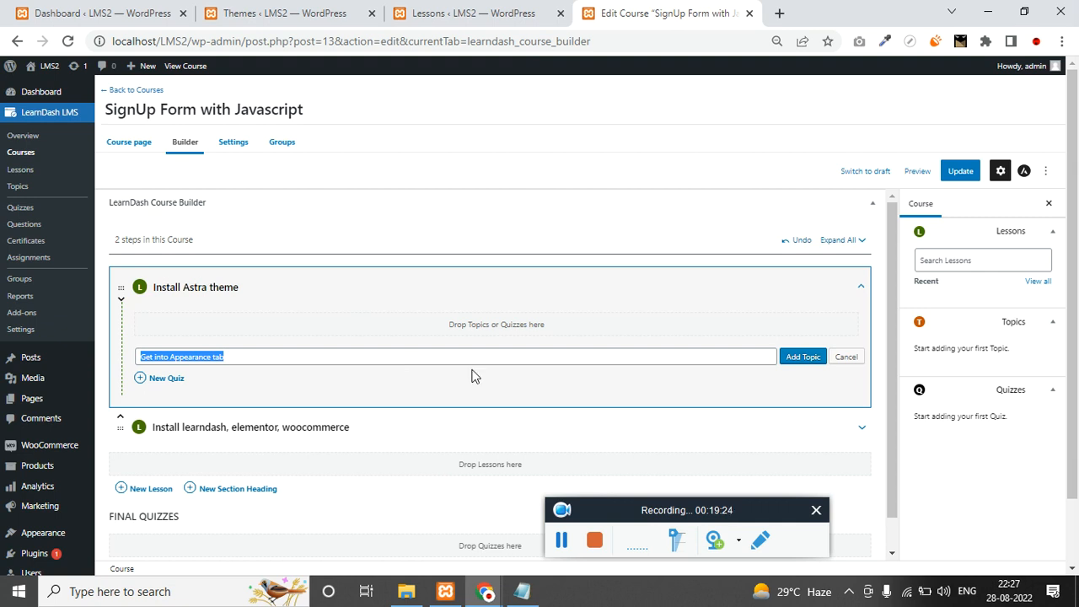
left_click(808, 358)
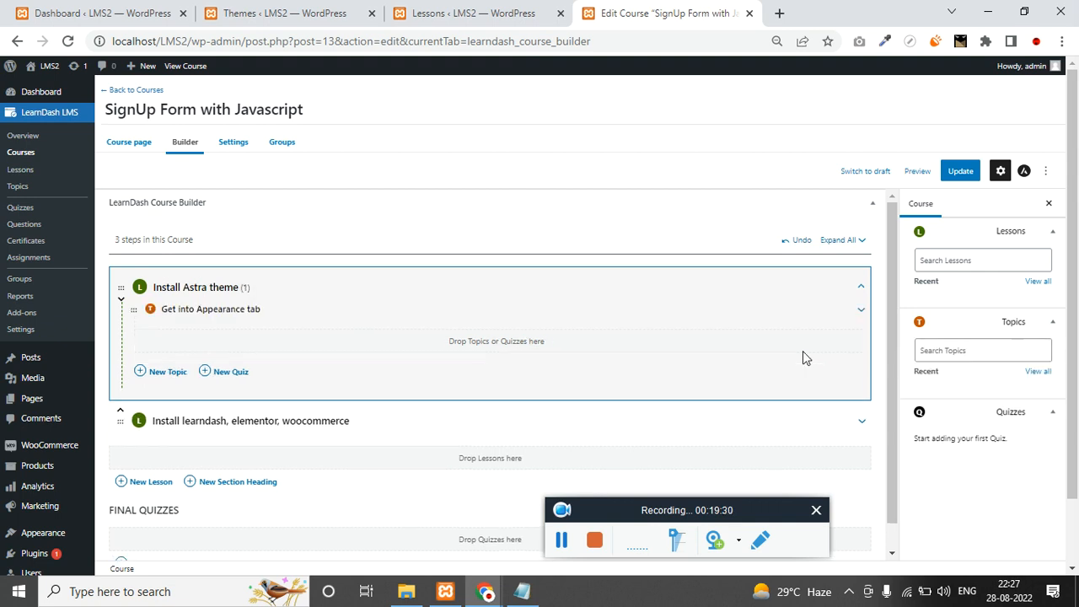
Add a second topic, 'Search for astra theme'.
left_click(162, 379)
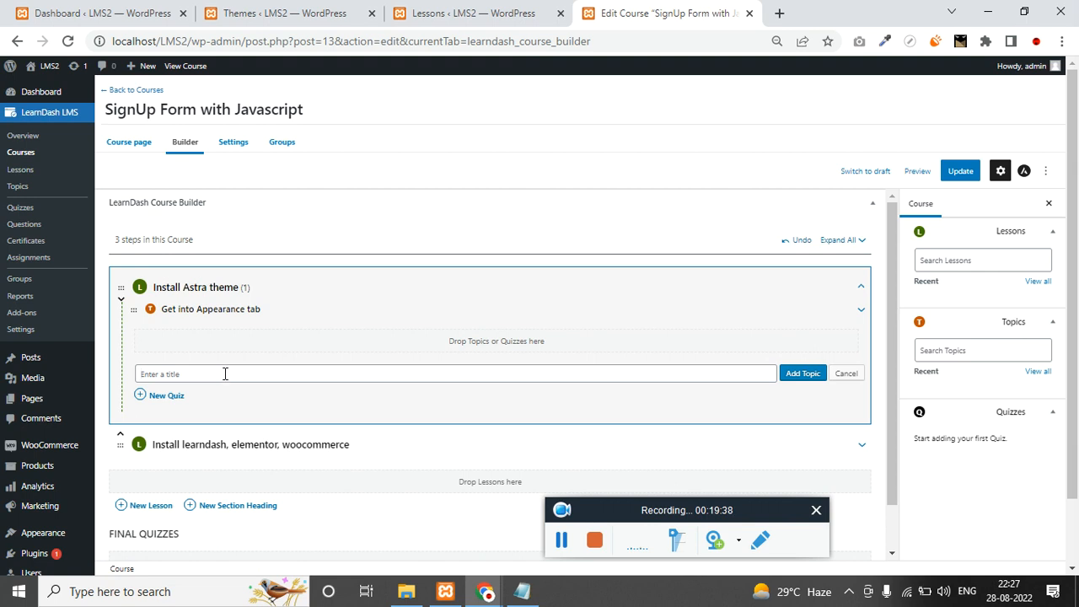
left_click(226, 374)
type("Searc fir as")
key("BackSpace")
key("BackSpace")
key("BackSpace")
key("BackSpace")
key("BackSpace")
key("BackSpace")
key("BackSpace")
type("h for astra them")
left_click(800, 376)
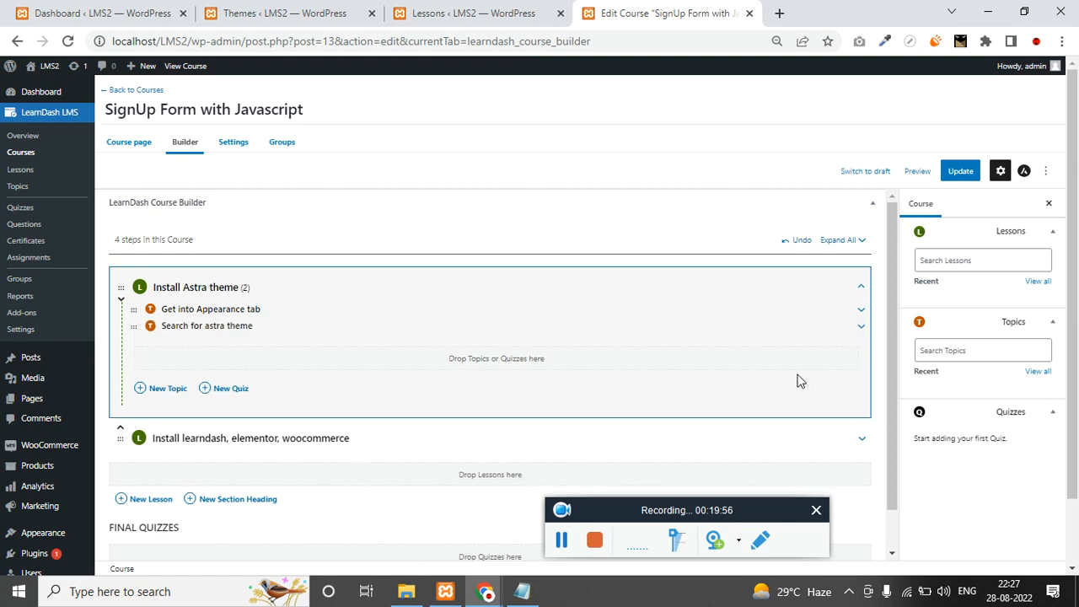
Update the course, then reload the Lessons list.
left_click(961, 170)
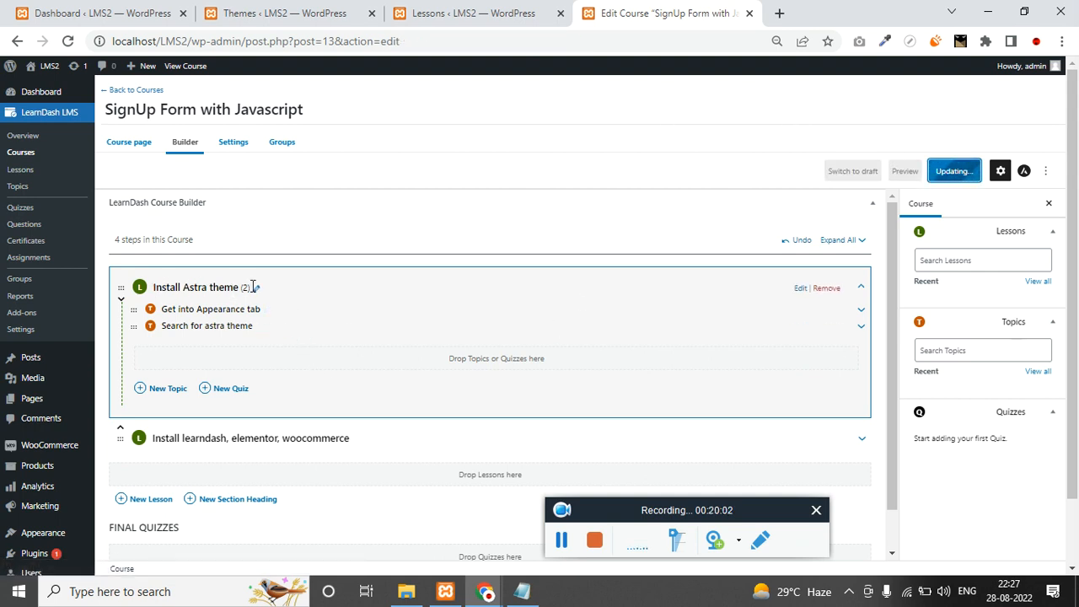
left_click(461, 13)
left_click(451, 40)
key("Return")
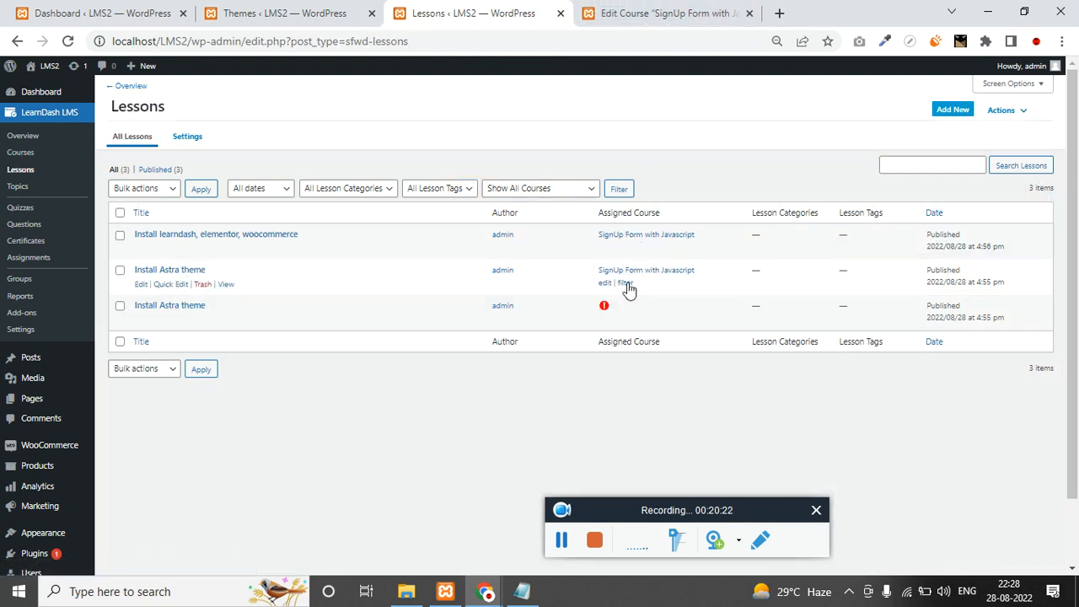
Compare the Topics list with the course builder, then edit the 'Get into Appearance tab' topic.
left_click(17, 186)
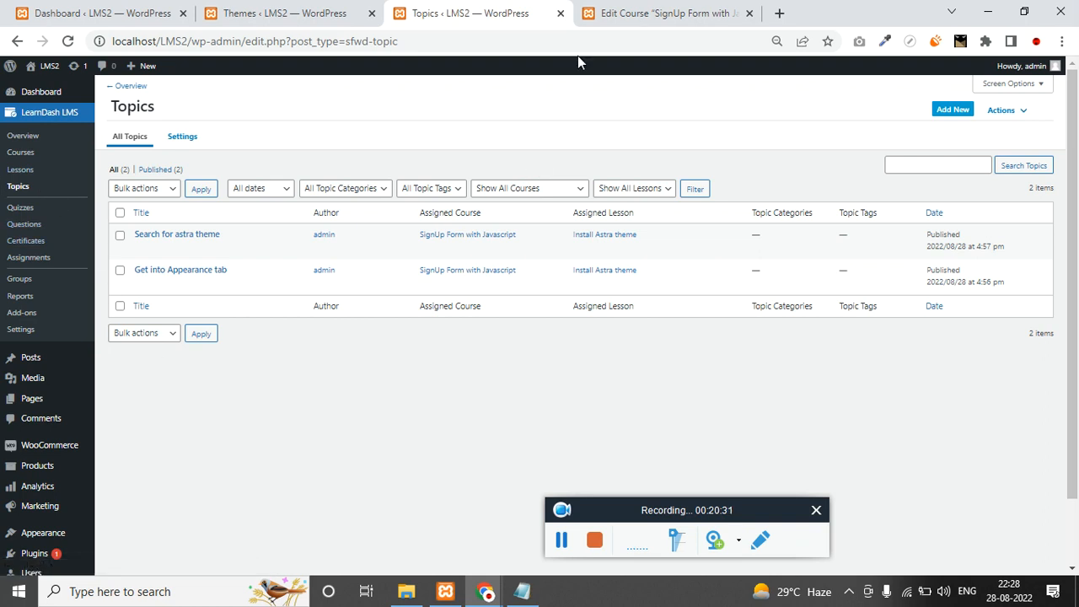
left_click(620, 12)
scroll(313, 359, "up", 1)
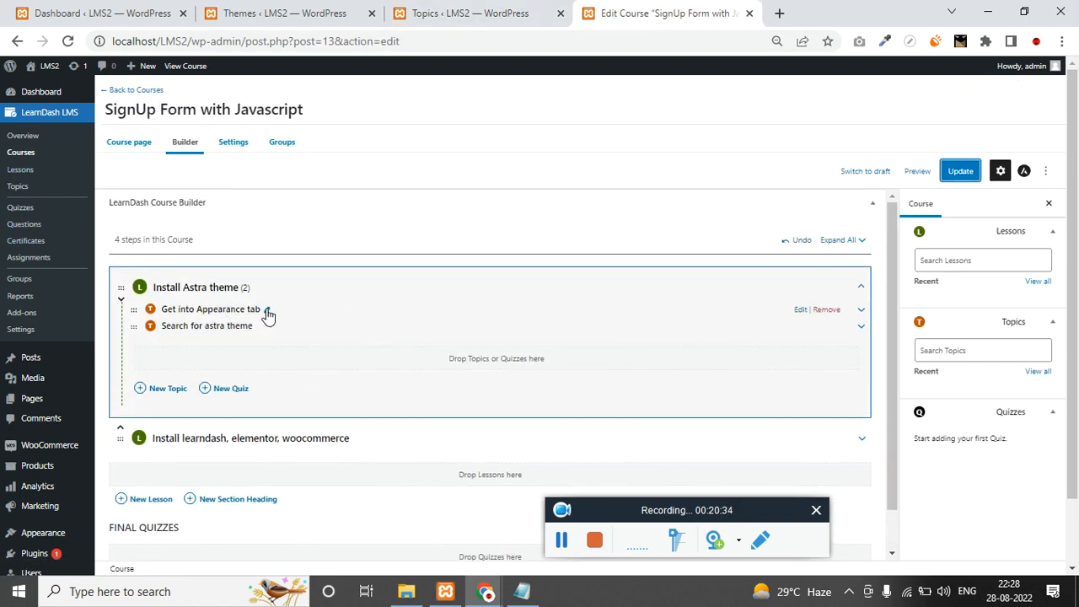
left_click(460, 13)
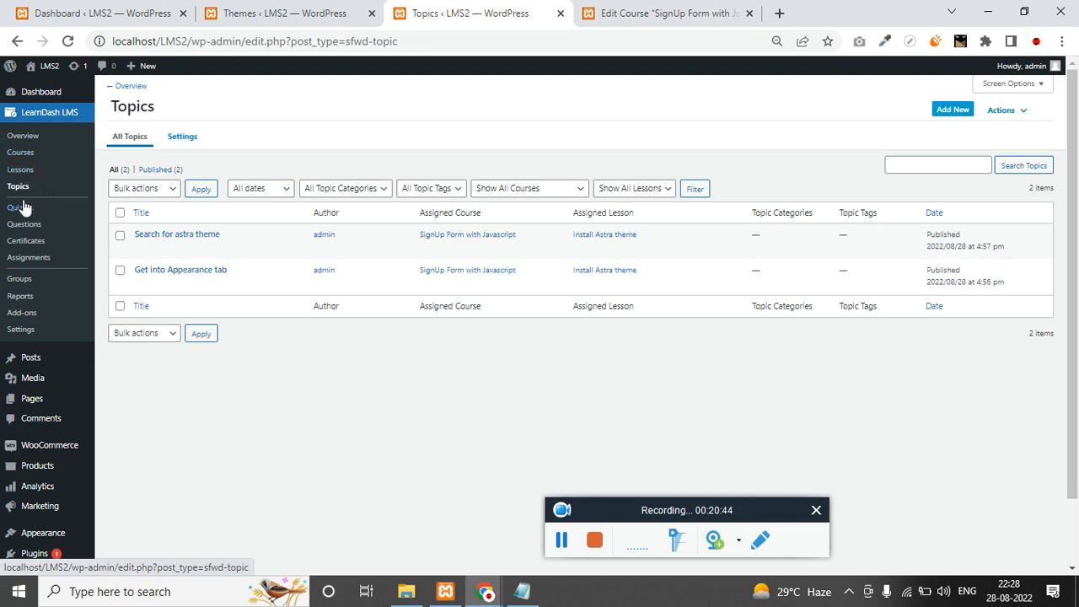
left_click(657, 8)
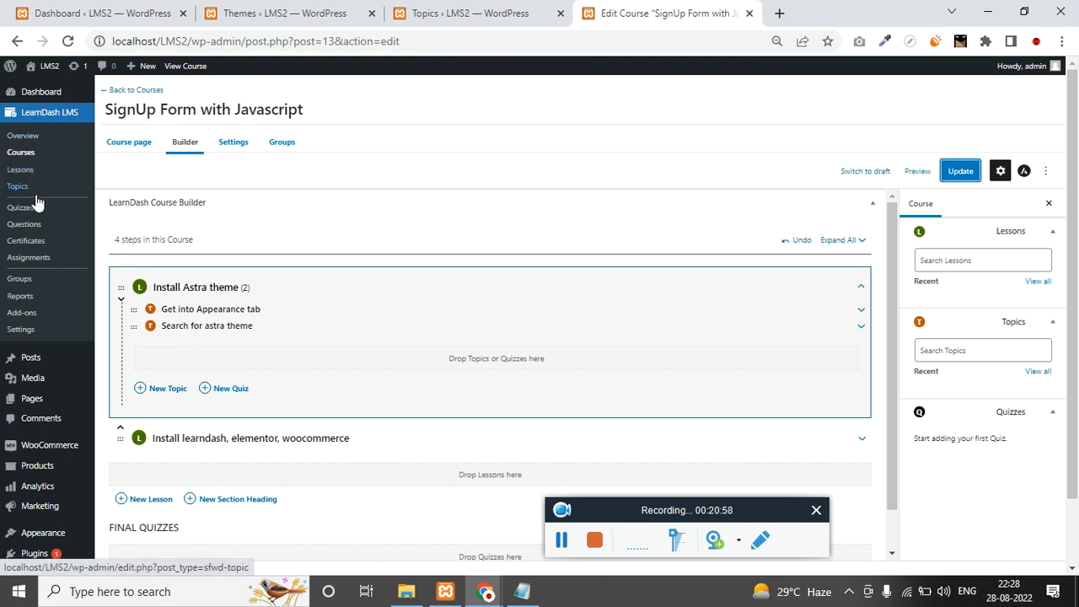
left_click(417, 40)
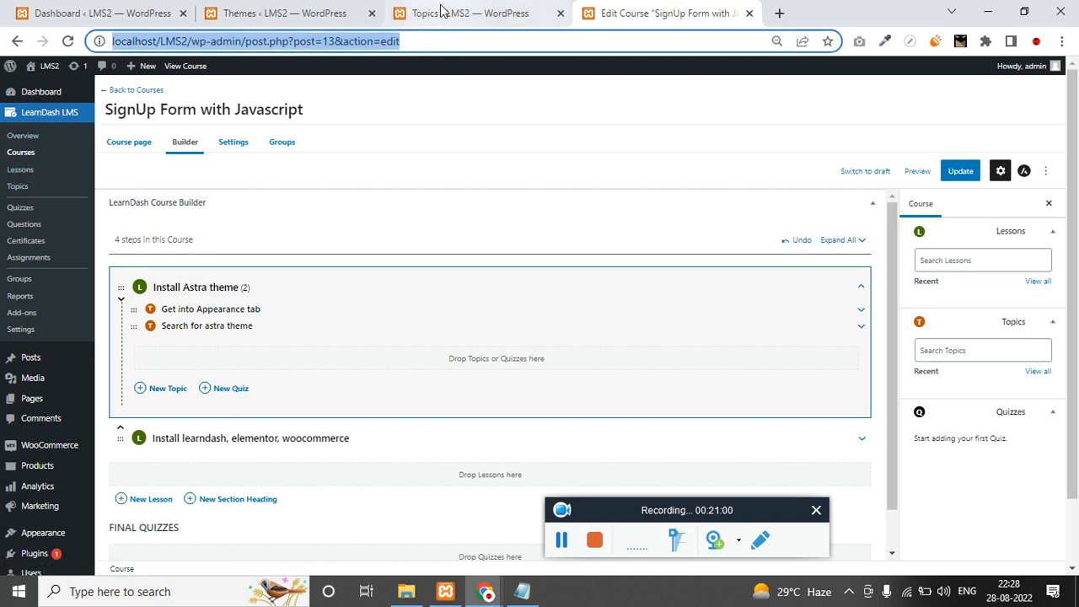
left_click(438, 13)
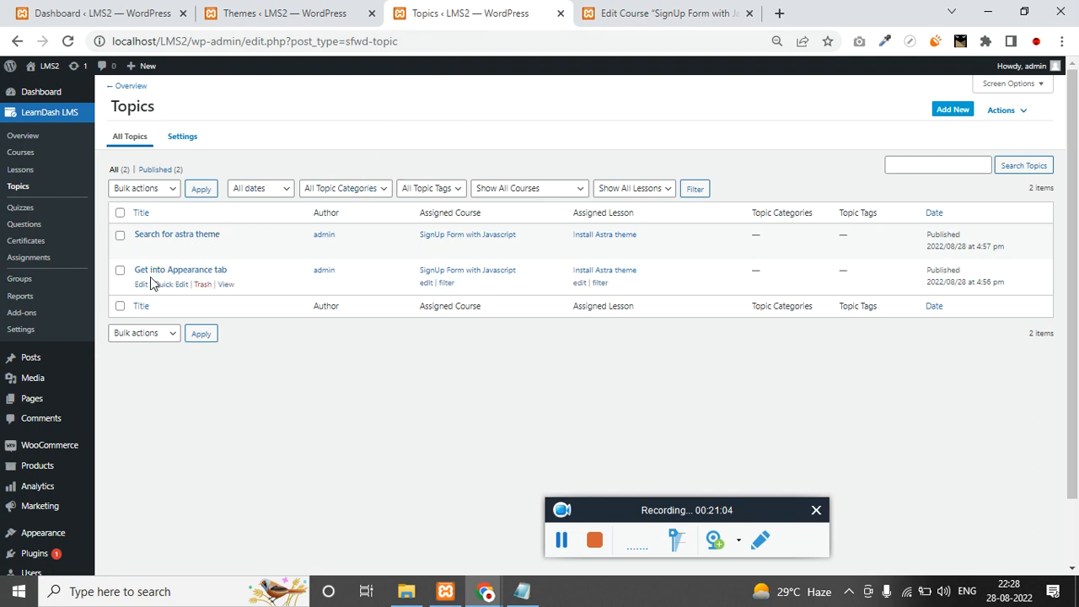
left_click(141, 285)
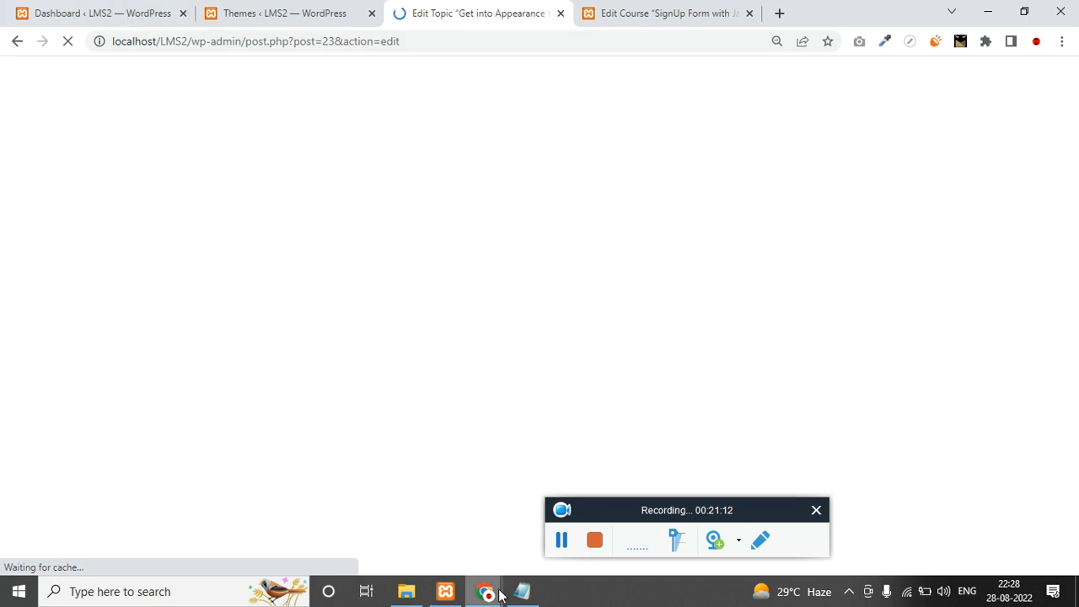
Insert a VideoPress embed block into the topic.
mouse_move(481, 587)
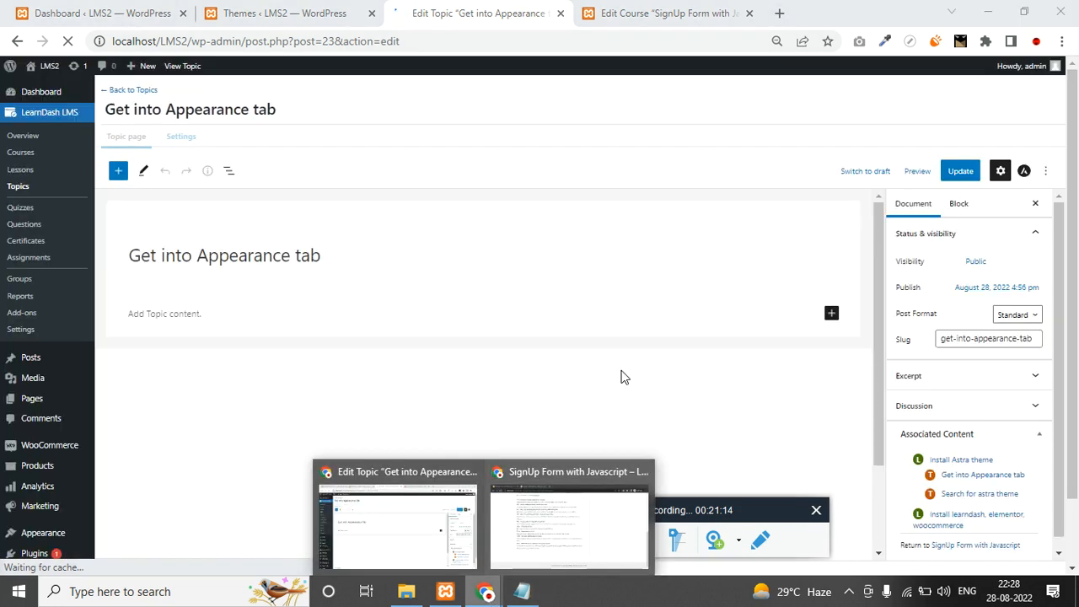
left_click(457, 269)
scroll(537, 327, "down", 1)
left_click(845, 313)
type("video")
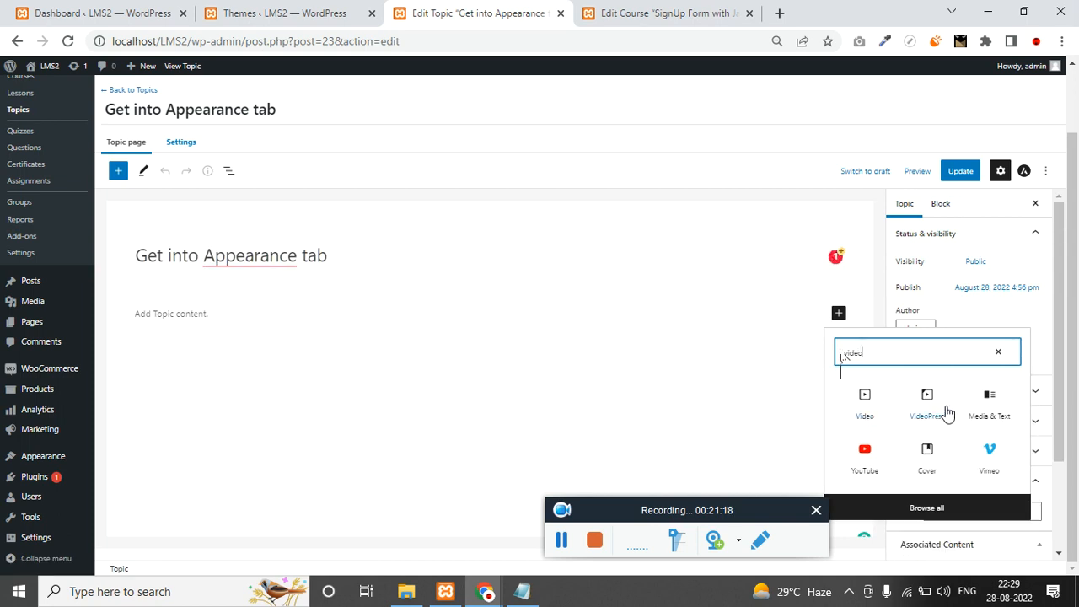
left_click(299, 323)
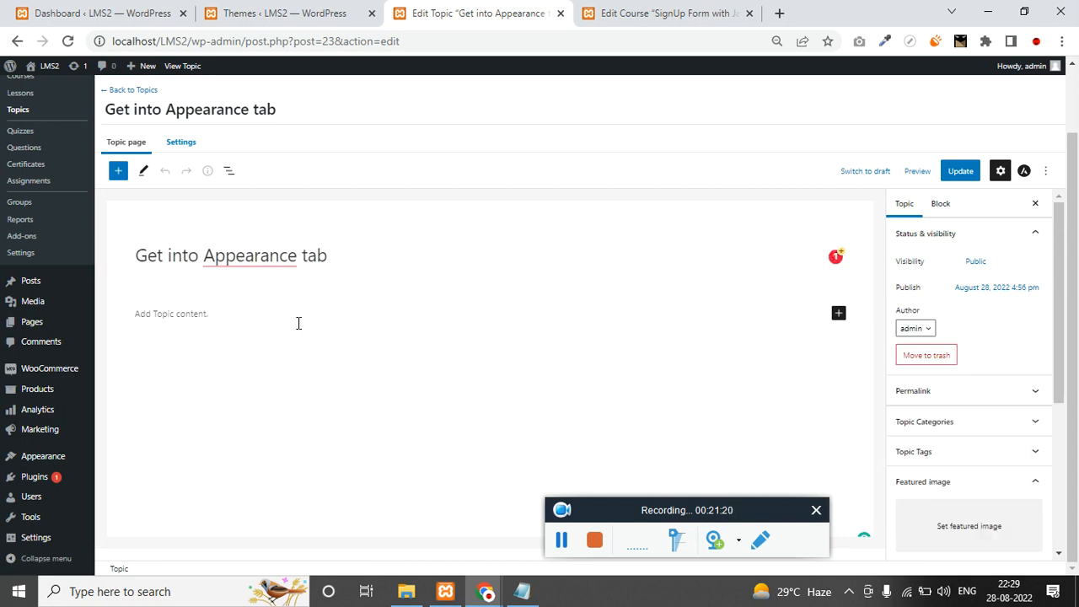
left_click(839, 314)
type("video")
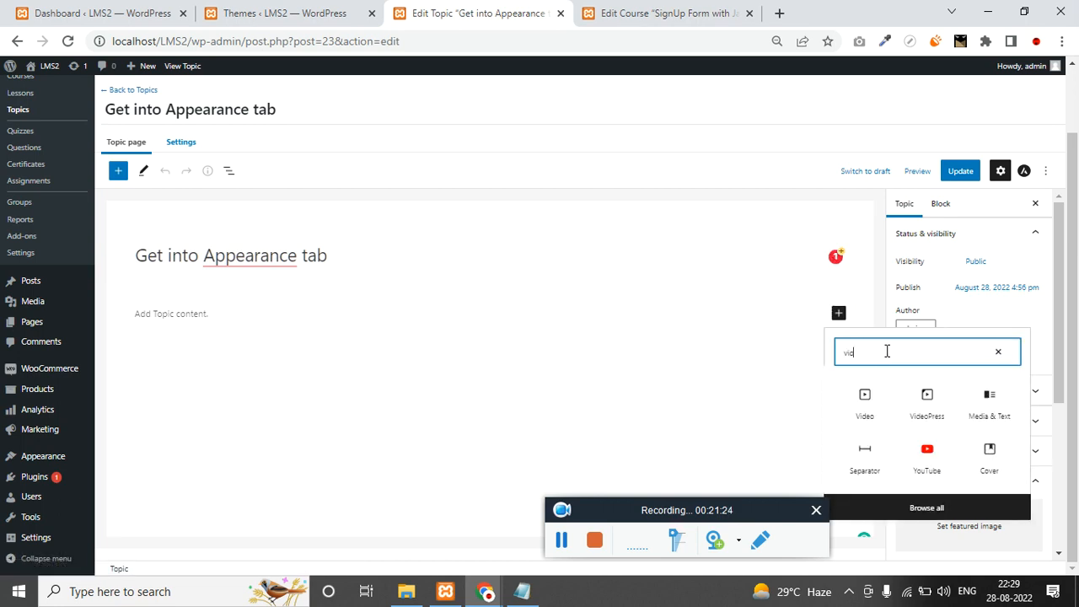
left_click(925, 398)
Paste the sign-up form YouTube link from the notes and embed it.
left_click(522, 592)
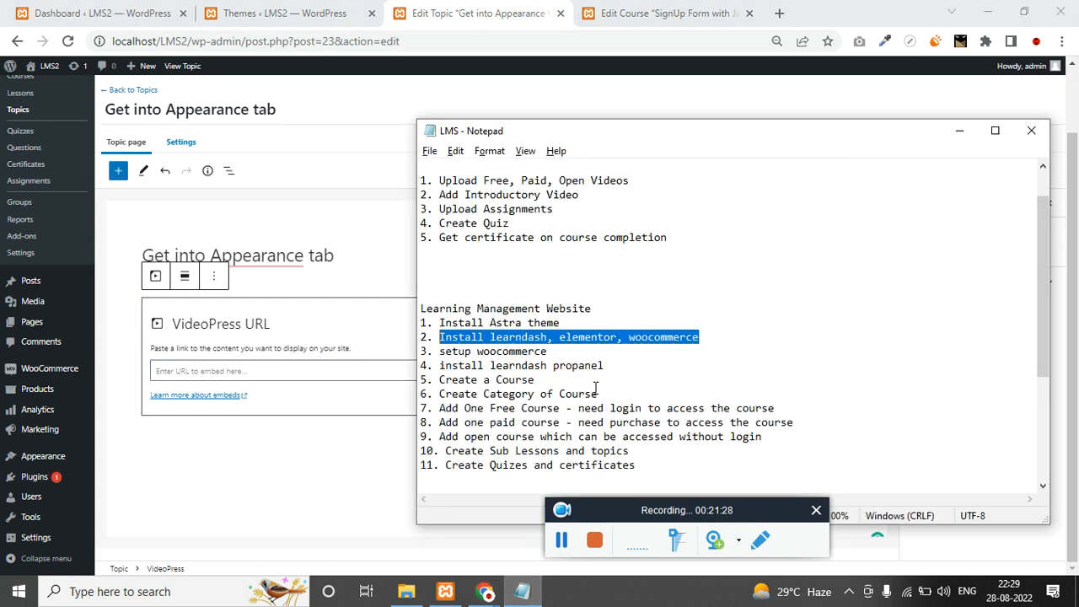
left_click(655, 309)
scroll(654, 299, "up", 1)
left_click_drag(827, 179, 409, 184)
key("ctrl+c")
left_click(286, 364)
key("ctrl+v")
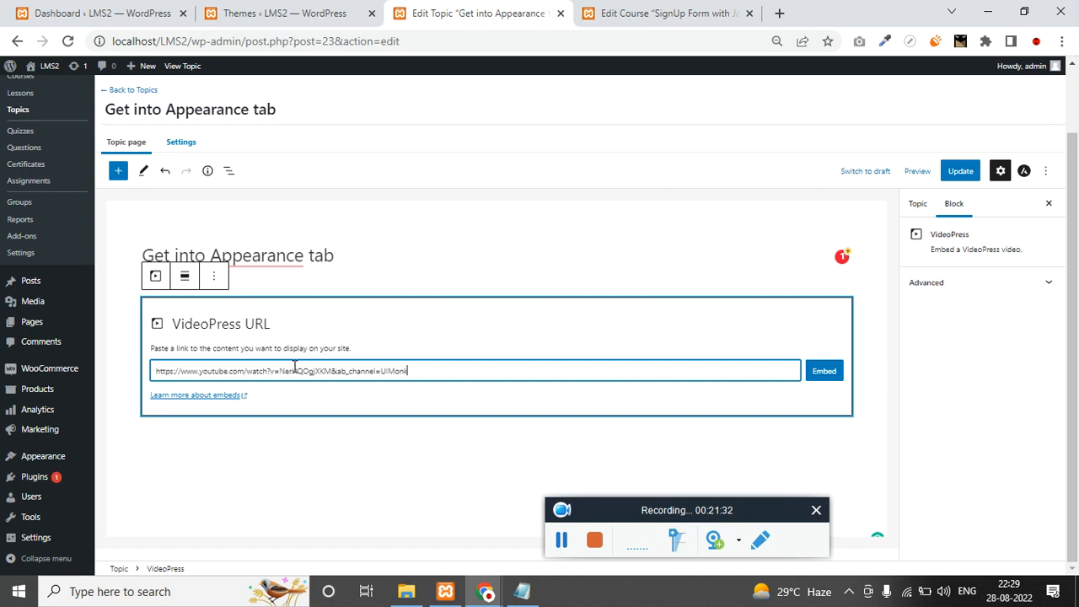
left_click(825, 374)
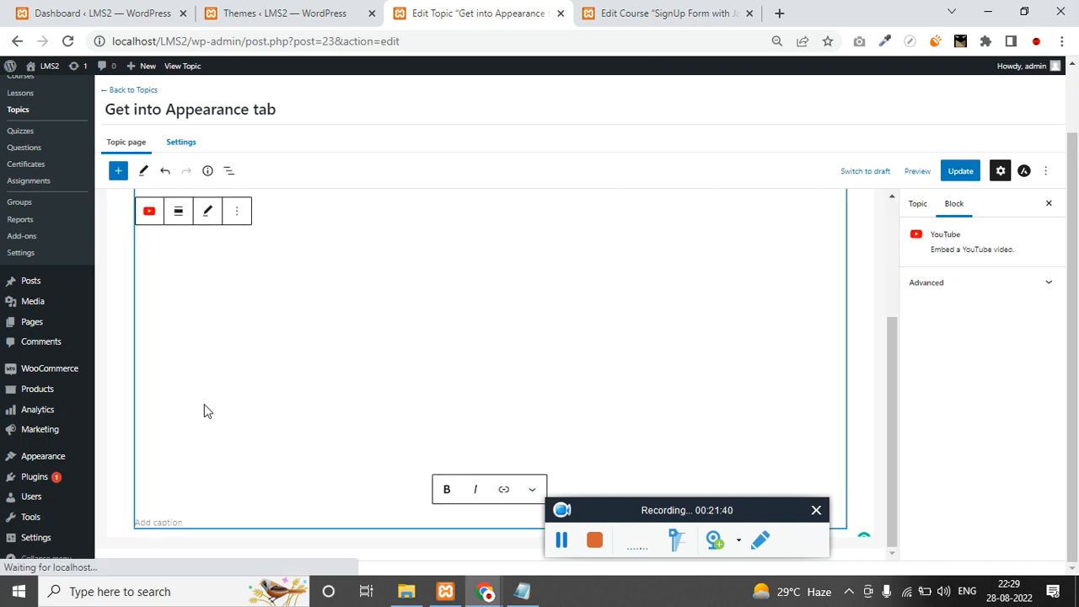
Update the topic and go back to the SignUp Form with Javascript course builder.
left_click(181, 143)
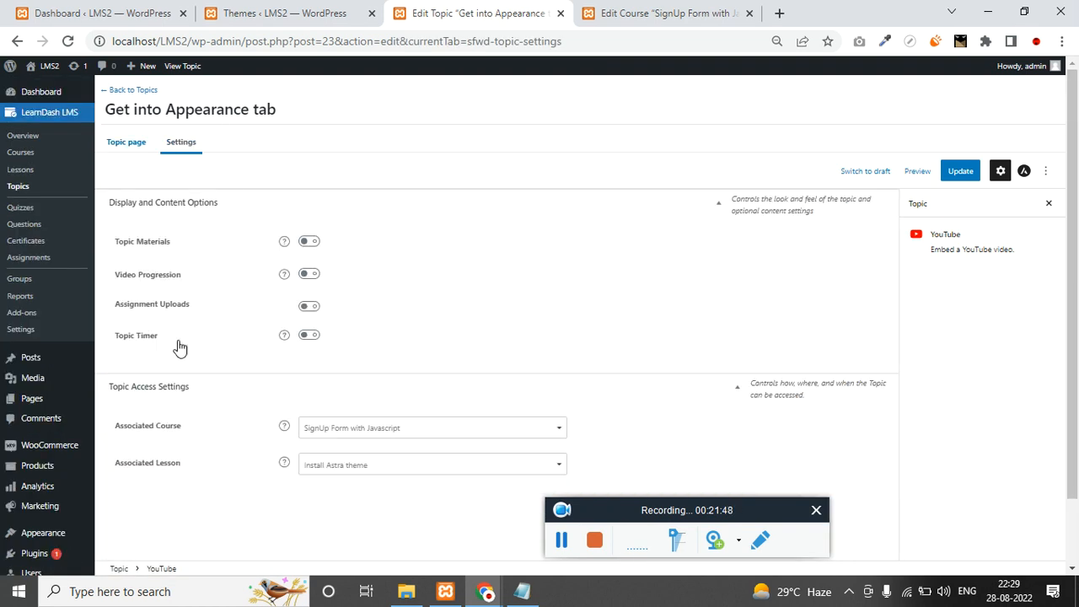
scroll(253, 417, "down", 1)
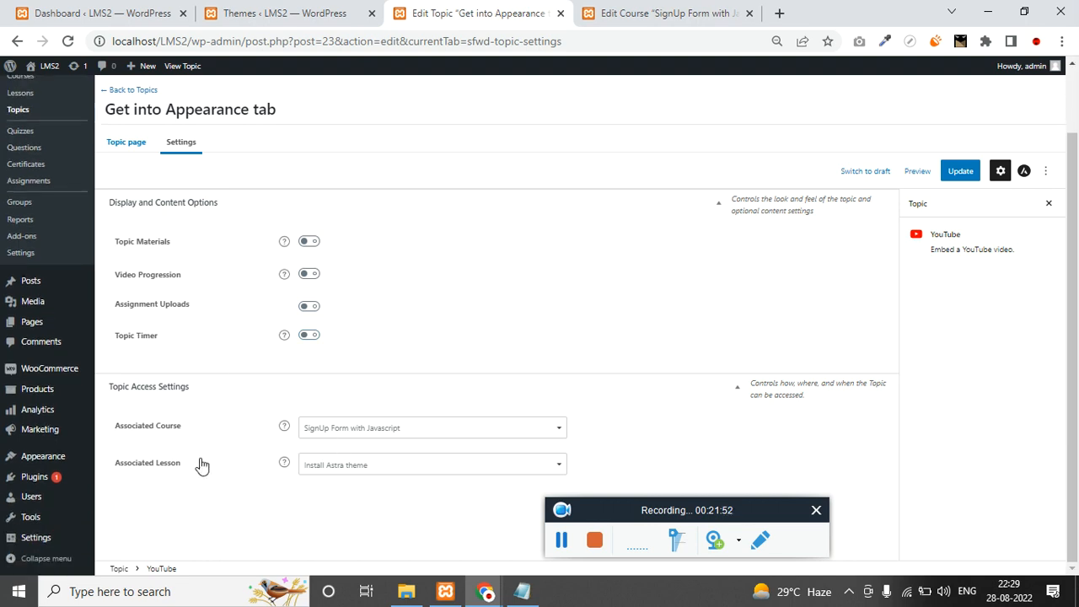
scroll(341, 439, "up", 1)
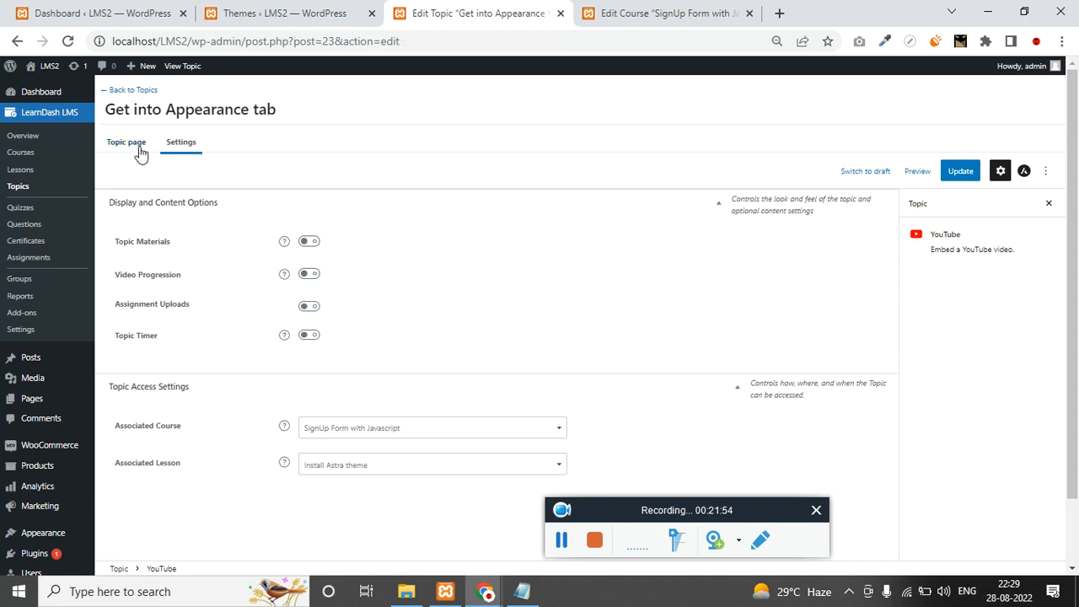
left_click(136, 145)
left_click(963, 174)
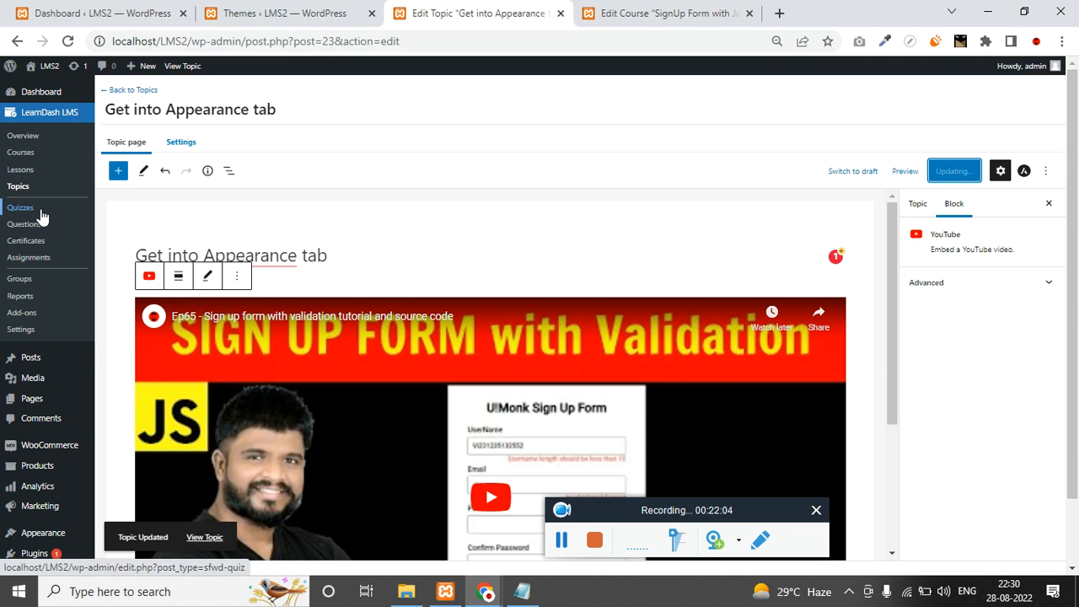
left_click(638, 10)
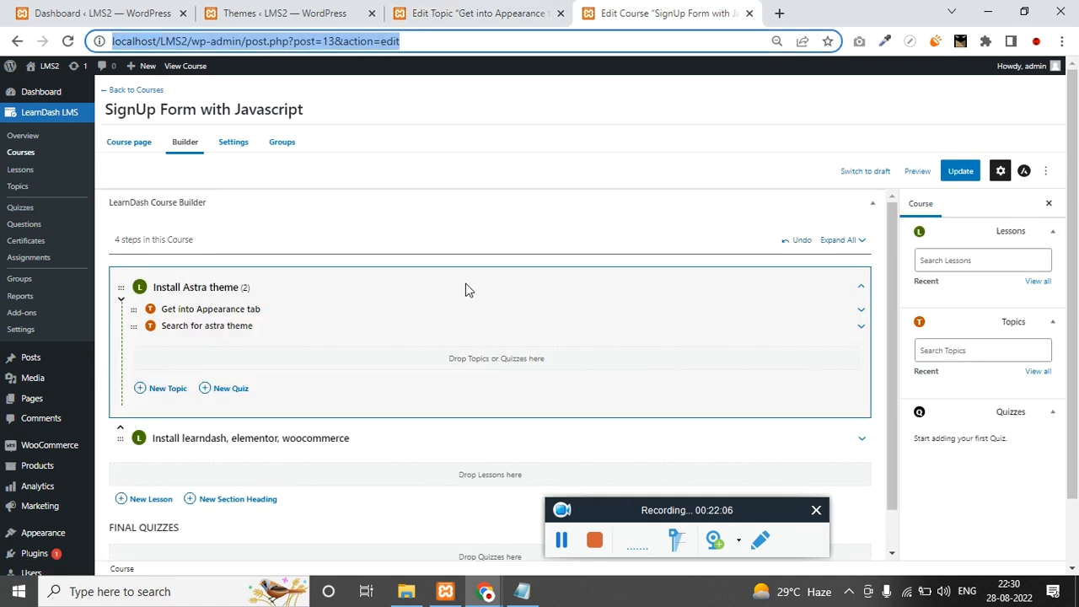
left_click(233, 392)
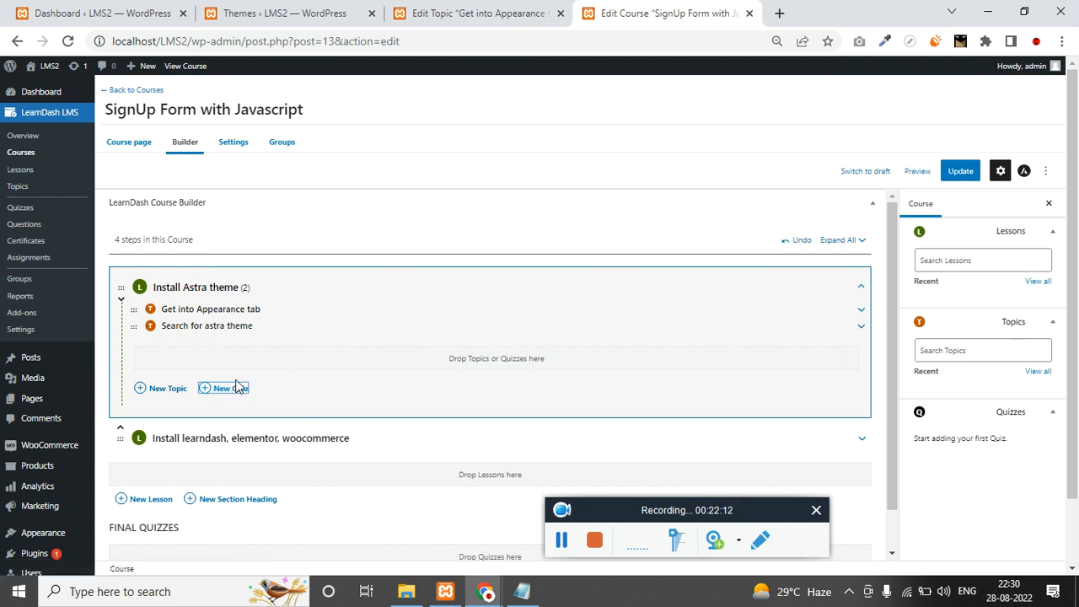
Add a quiz named 'WP quiz' under the Install Astra theme lesson.
left_click(231, 390)
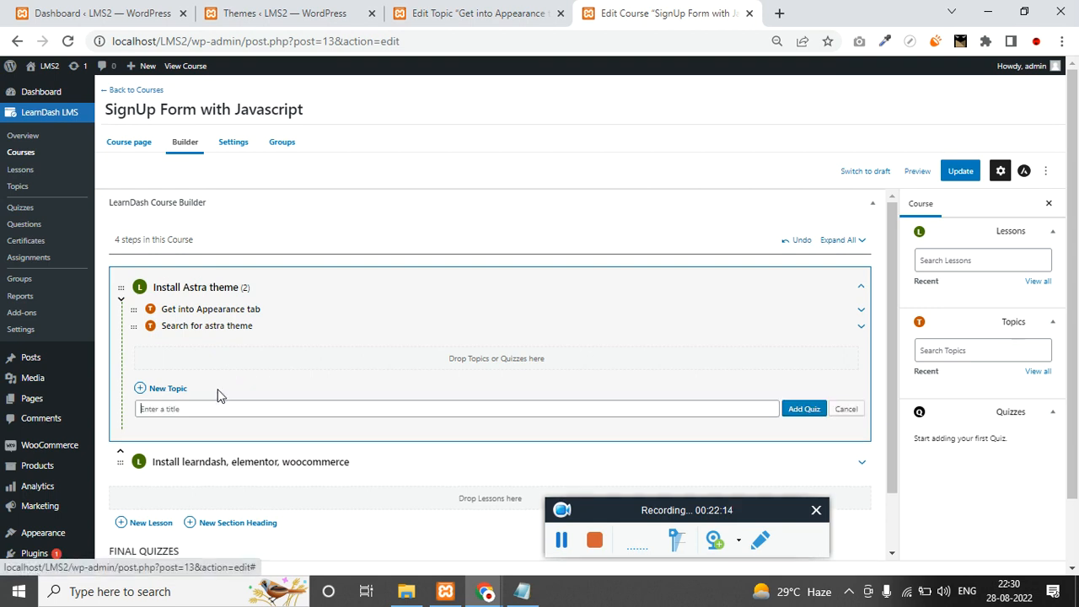
scroll(205, 364, "down", 1)
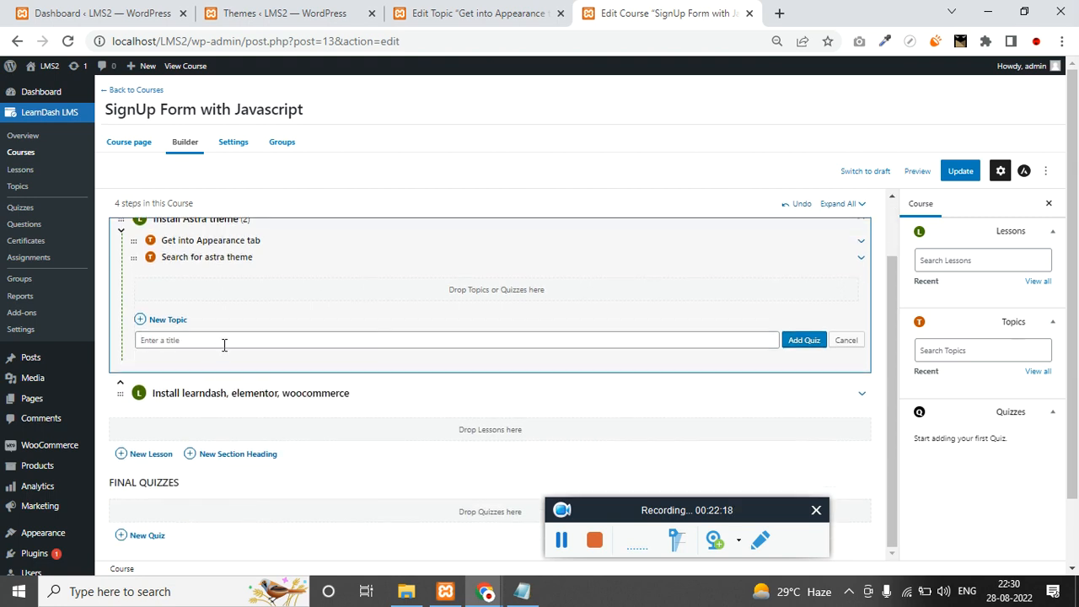
type("WP quiz")
left_click(806, 342)
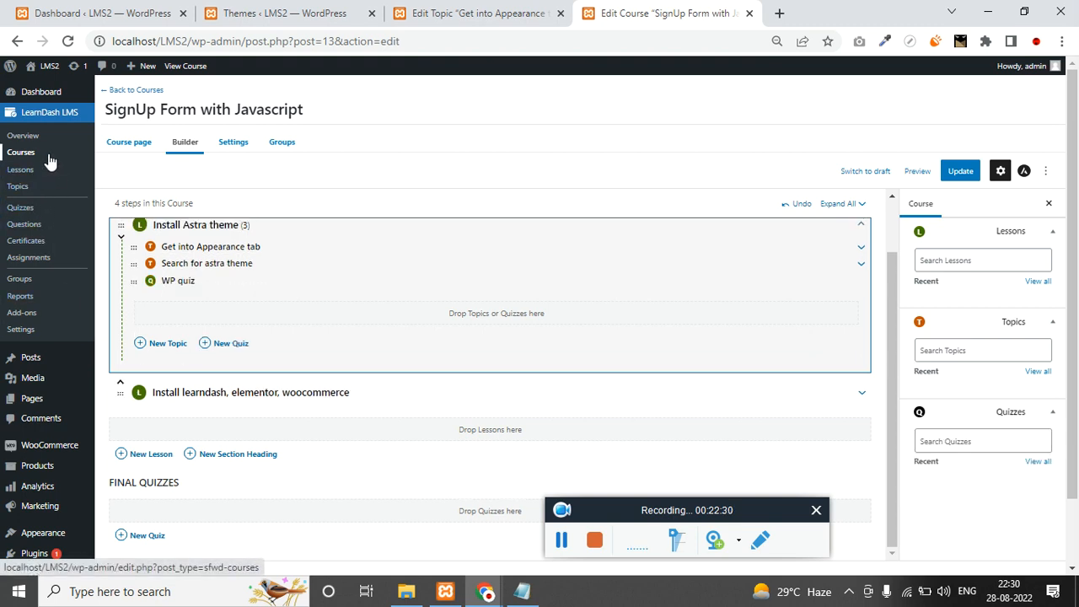
Open the Quizzes list in a new browser tab.
right_click(44, 211)
key("Escape")
left_click(735, 12)
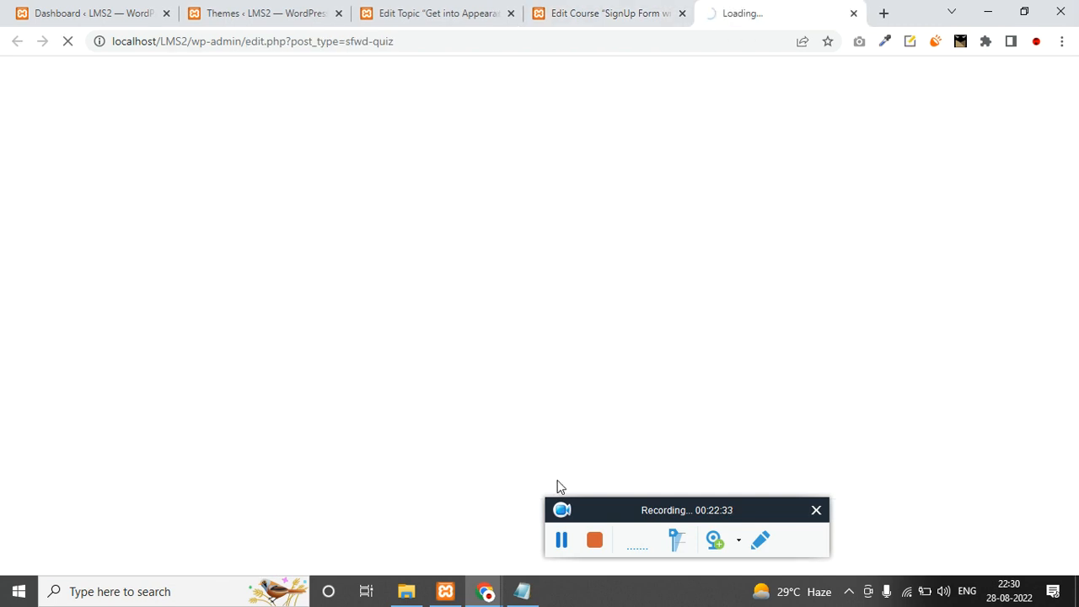
left_click(557, 548)
Open WP quiz, check its empty question builder, then view its settings.
mouse_move(139, 251)
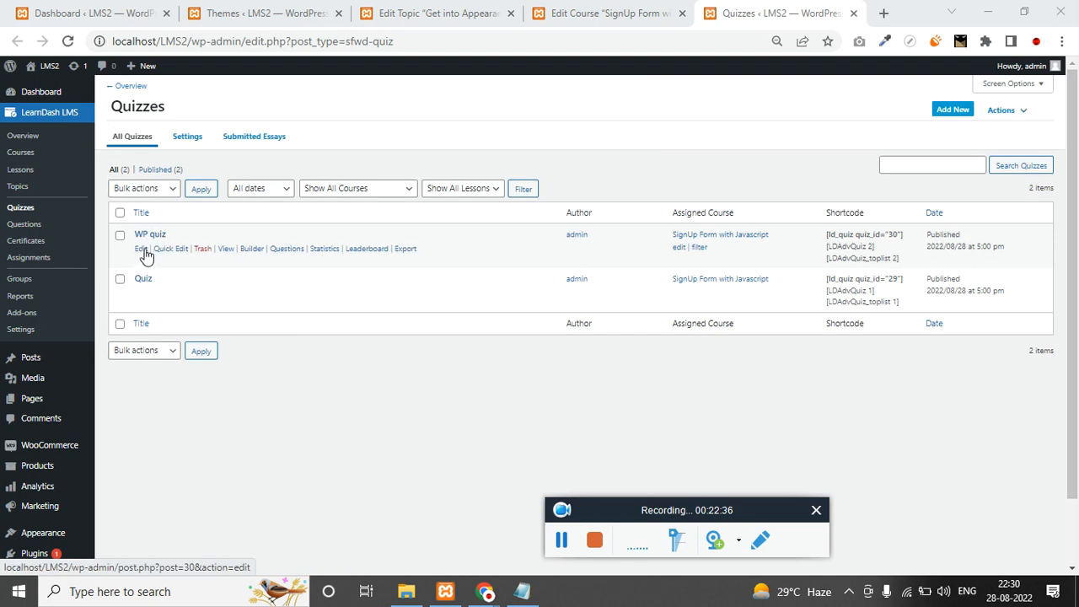
left_click(141, 251)
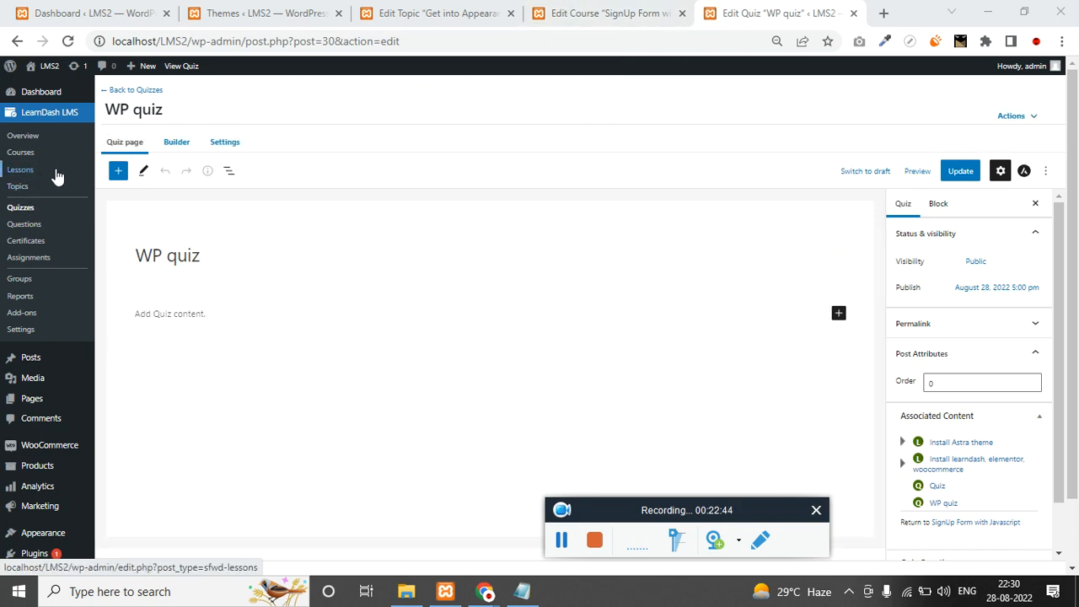
left_click(25, 211)
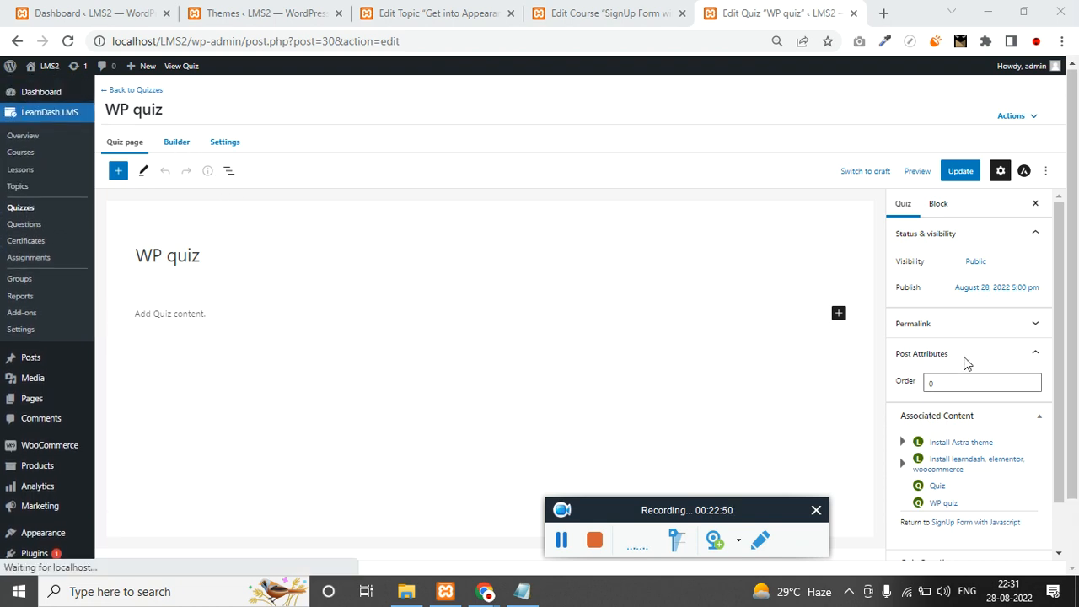
scroll(967, 363, "down", 5)
scroll(964, 418, "up", 3)
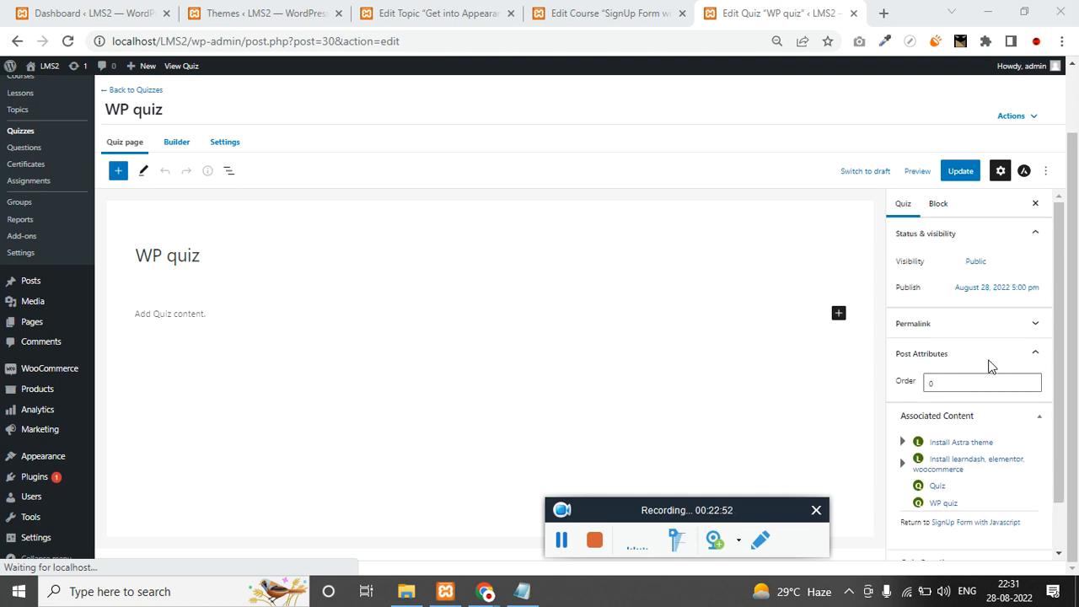
left_click(177, 143)
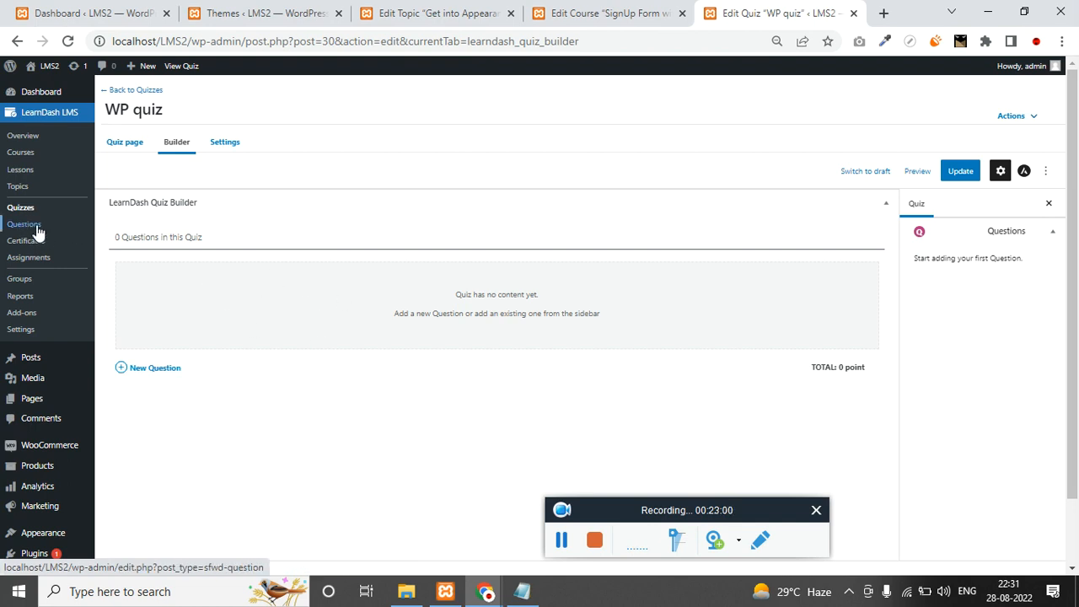
left_click(235, 149)
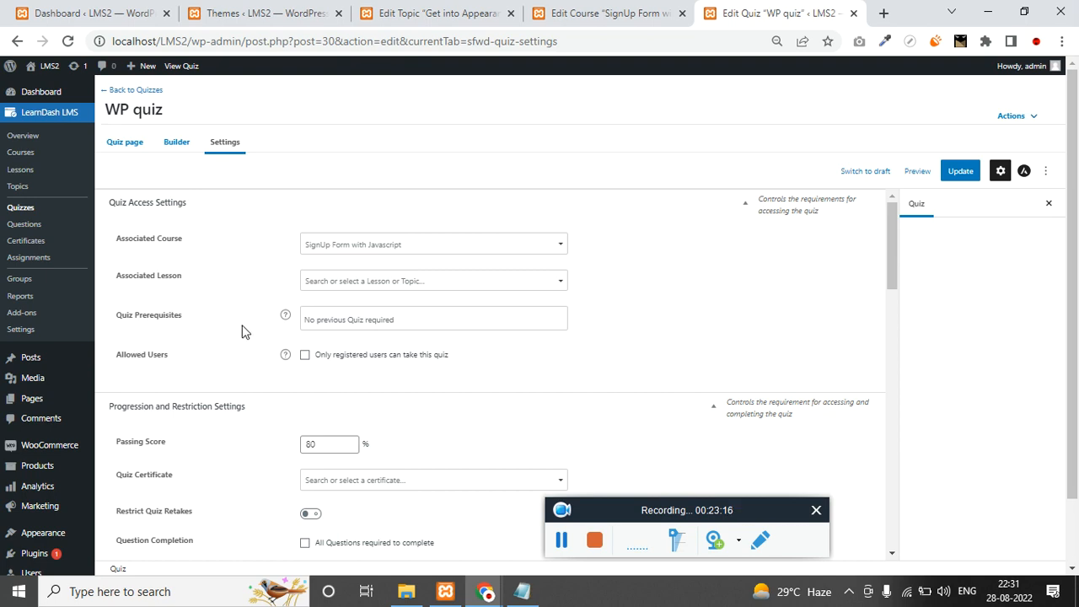
Restrict WP quiz to registered users and raise the passing score from 80 to 95%.
left_click(340, 316)
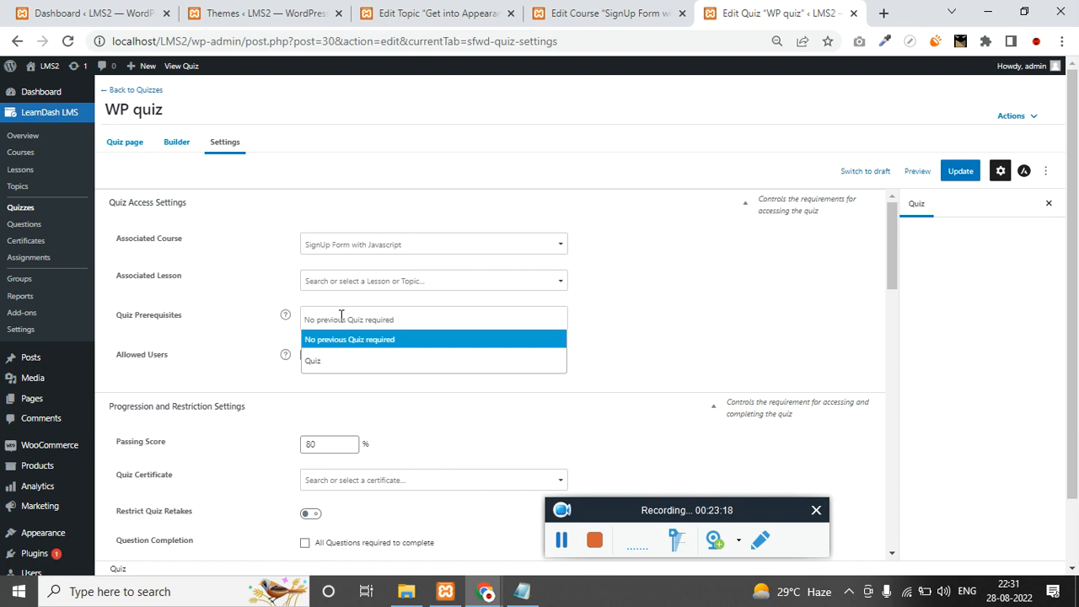
left_click(802, 353)
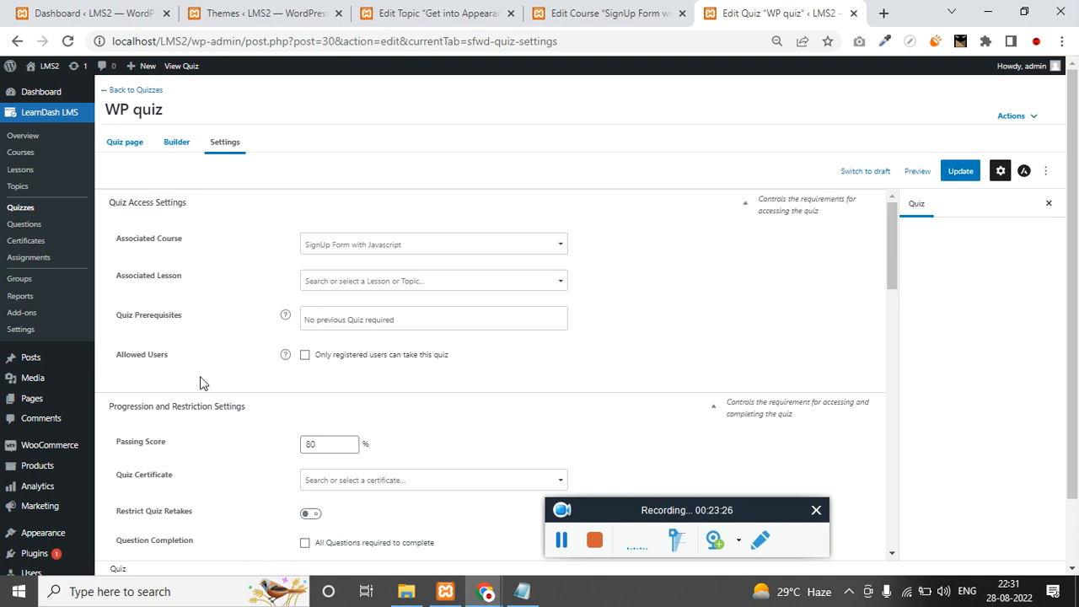
left_click(304, 355)
scroll(227, 448, "down", 1)
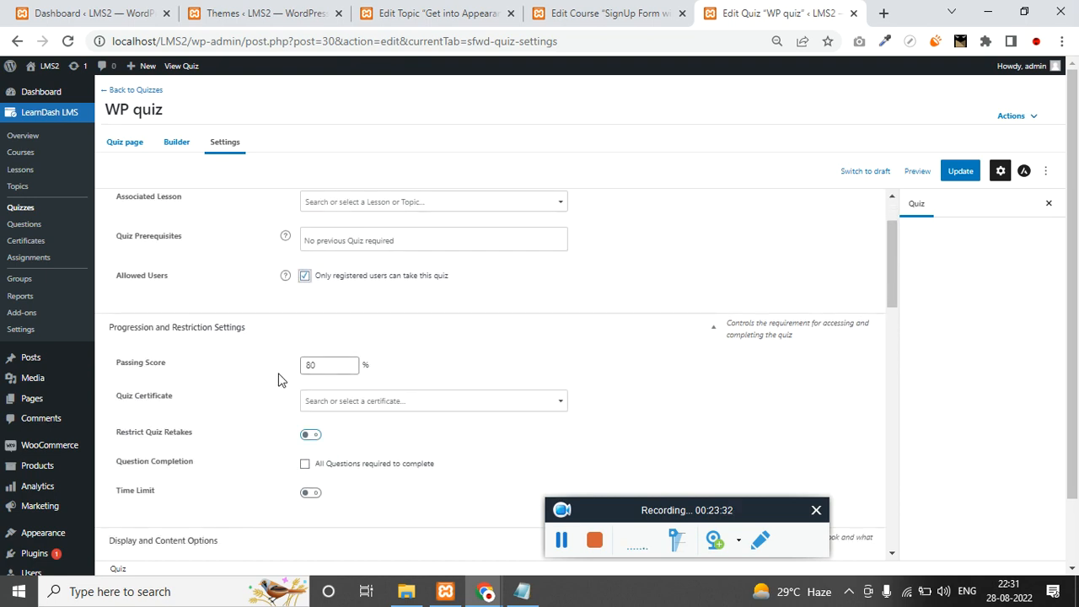
double_click(329, 365)
type("95")
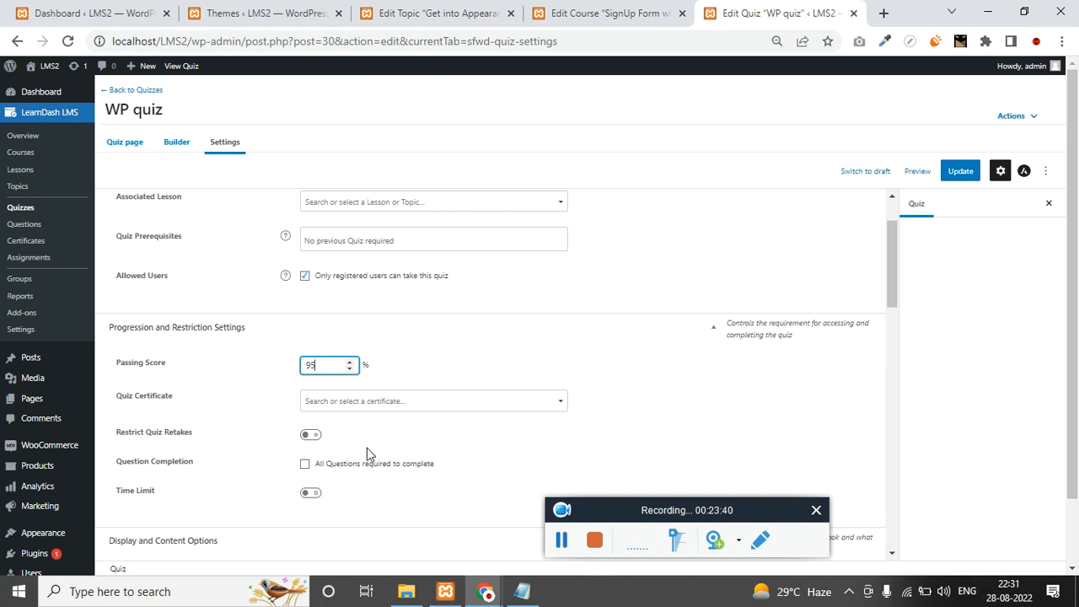
Leave Additional Question Options off after toggling it, then return to the quiz builder.
scroll(309, 437, "down", 4)
scroll(462, 475, "down", 10)
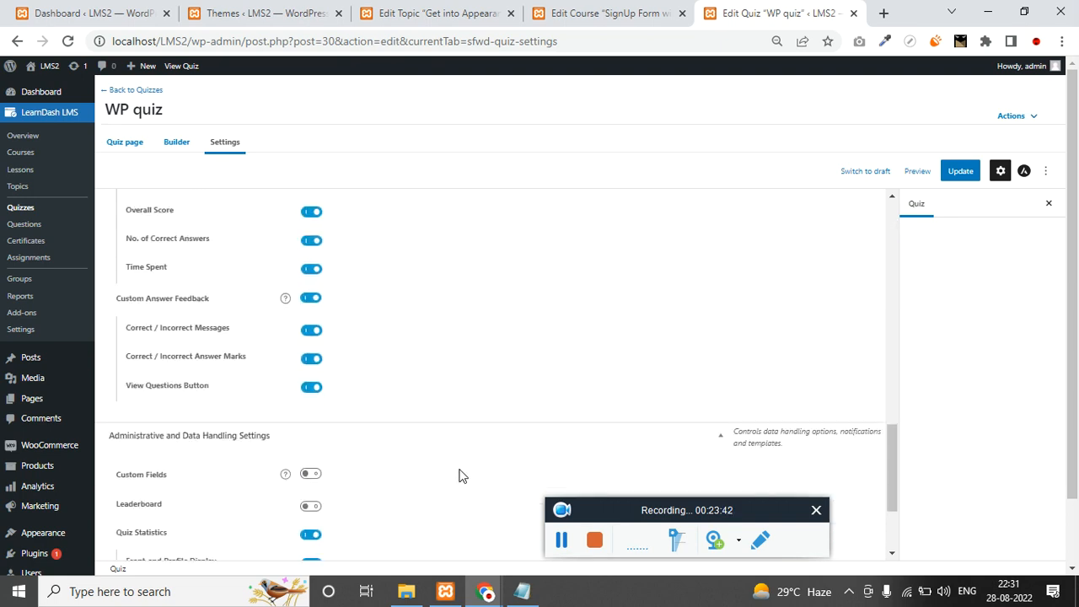
scroll(469, 451, "up", 10)
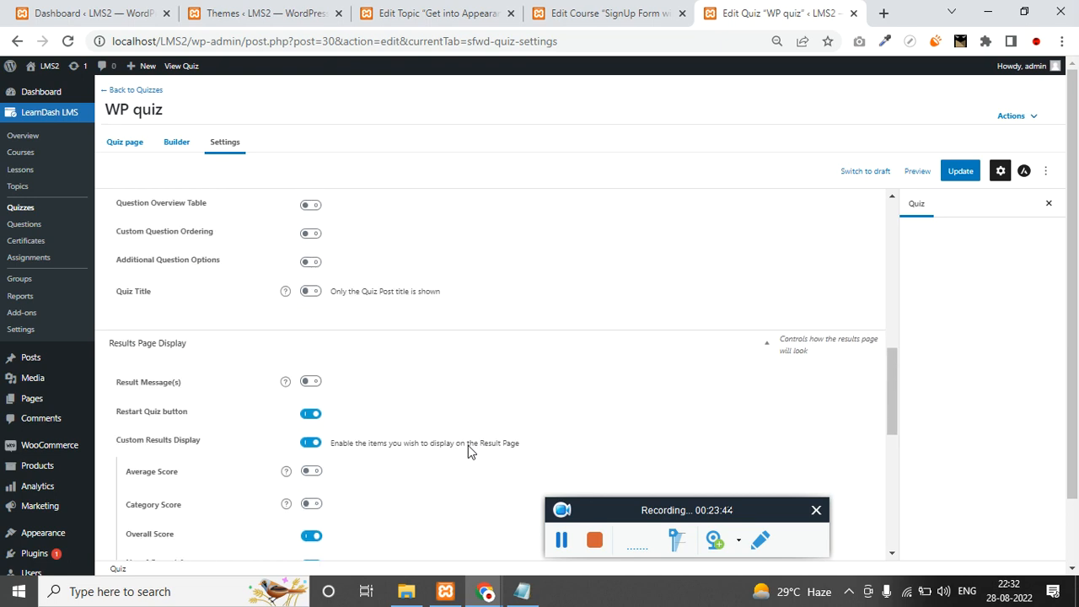
scroll(468, 445, "down", 5)
scroll(468, 451, "up", 3)
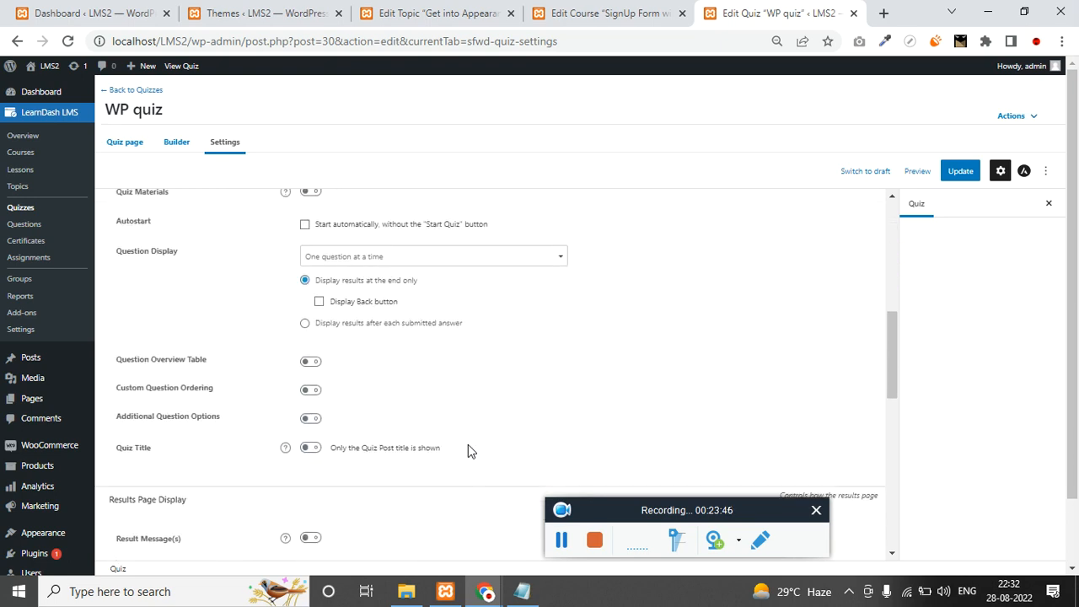
scroll(284, 410, "down", 1)
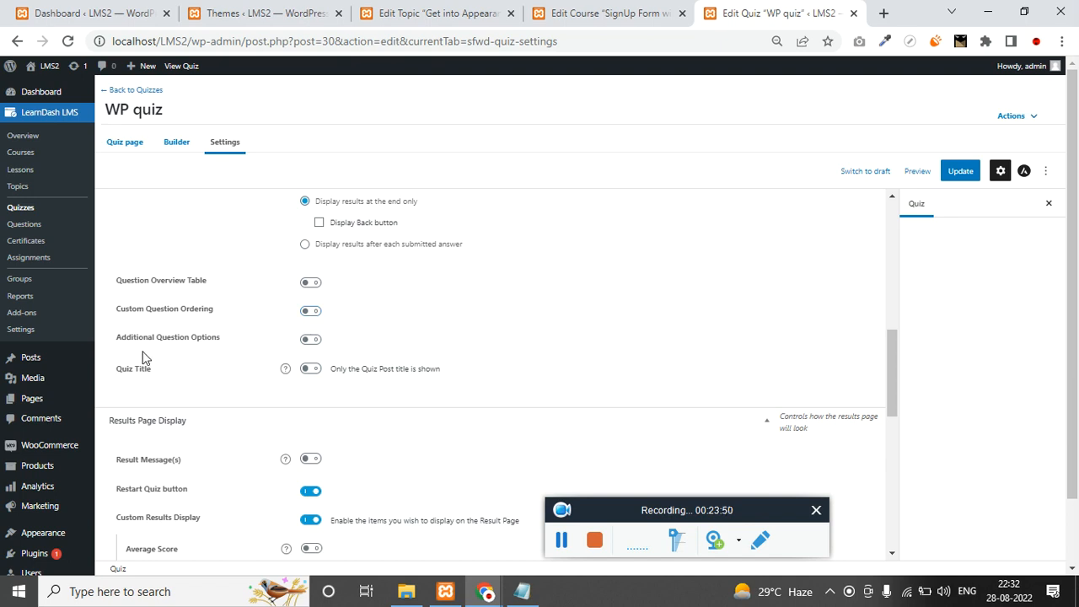
left_click(310, 340)
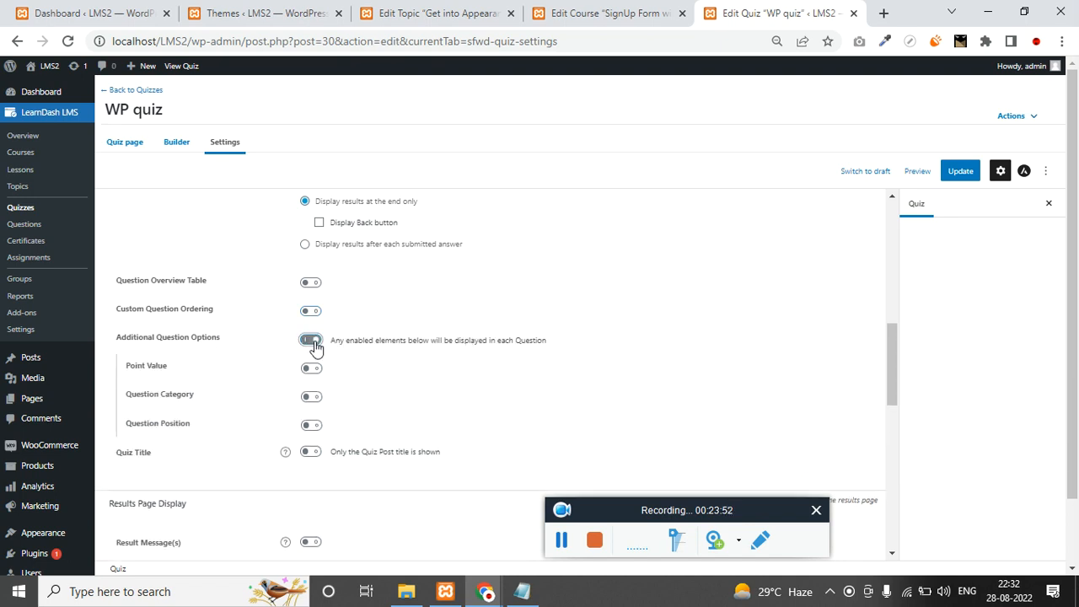
scroll(237, 466, "down", 2)
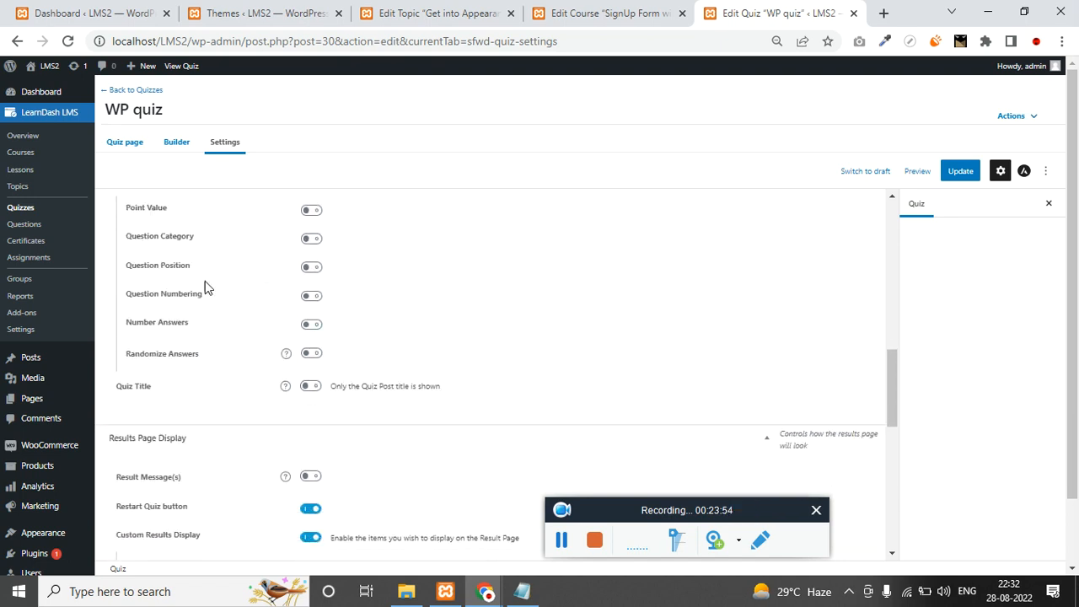
scroll(289, 373, "up", 1)
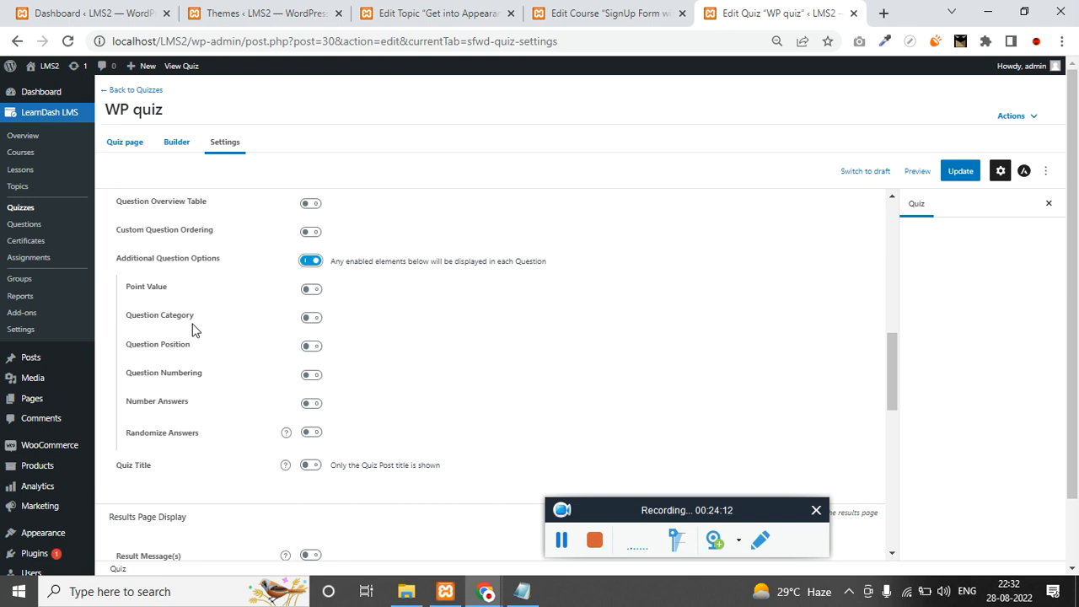
left_click(312, 264)
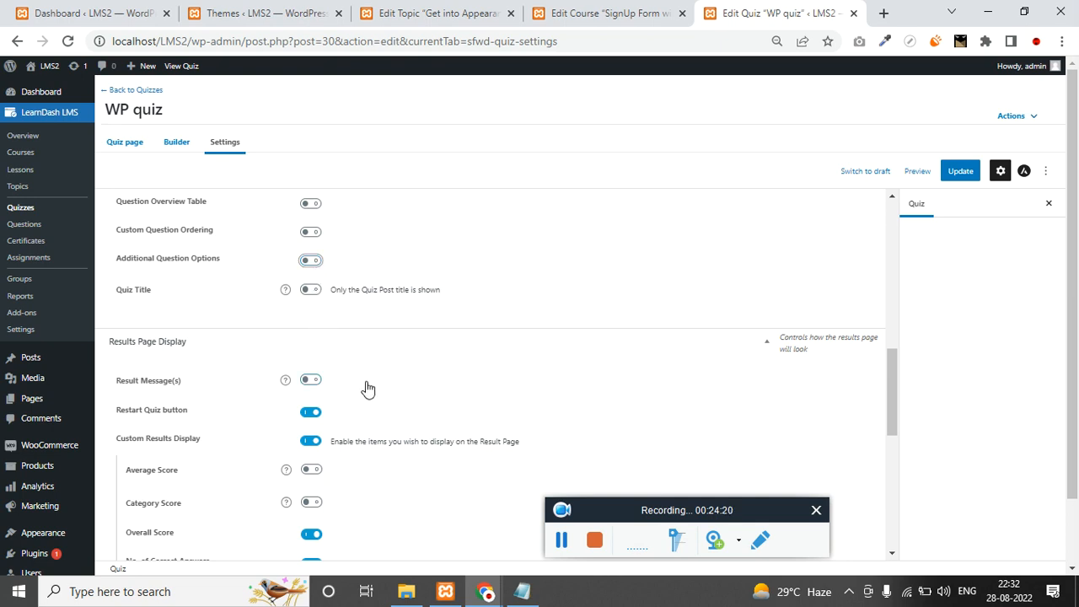
scroll(366, 388, "down", 1)
scroll(366, 388, "down", 5)
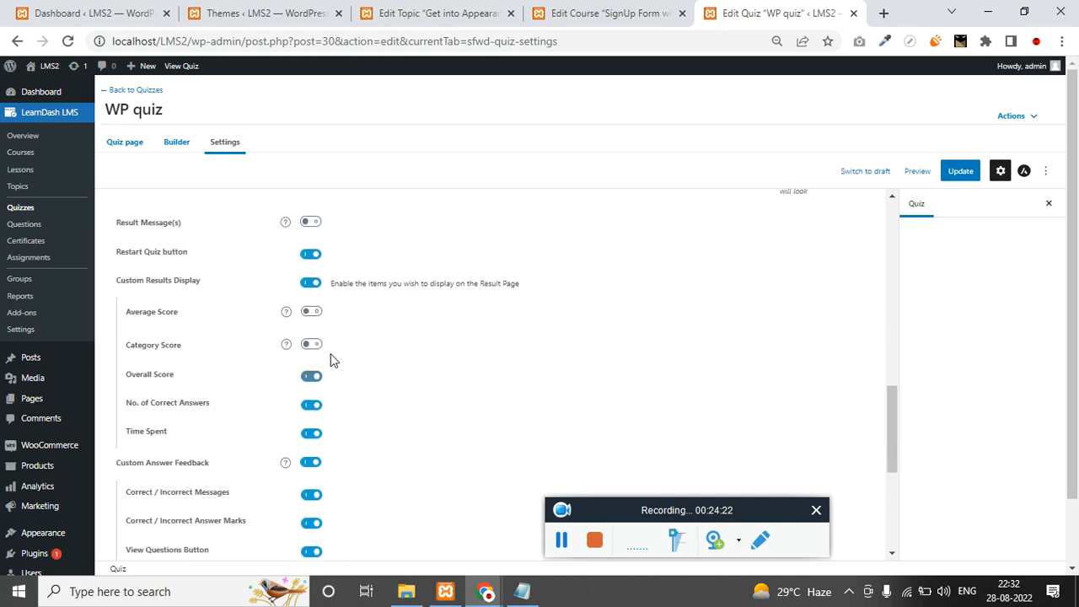
scroll(312, 451, "up", 10)
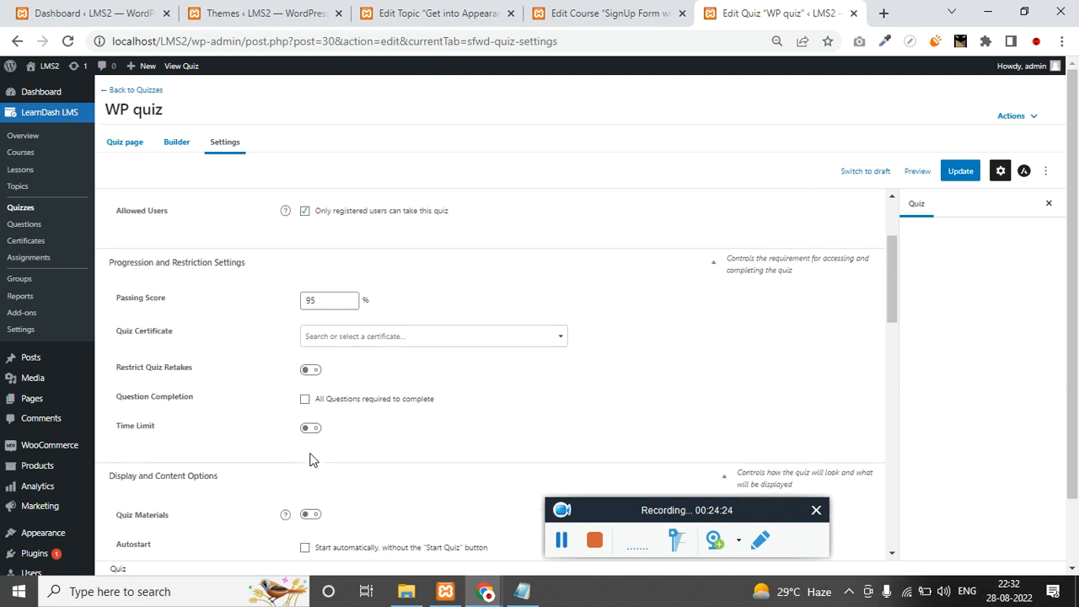
left_click(176, 143)
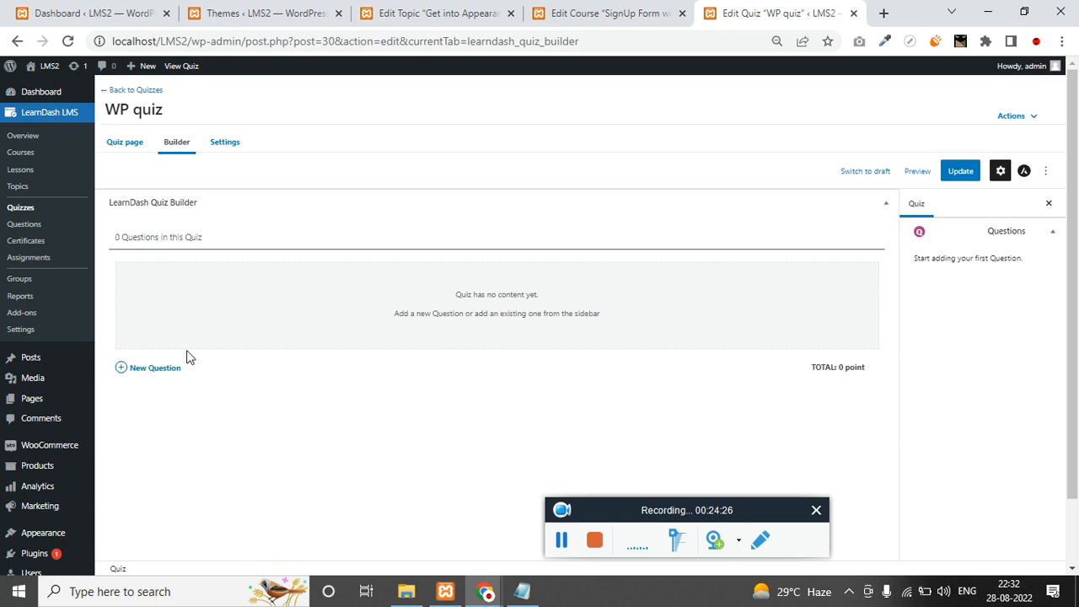
Add the question 'WP full form' to WP quiz.
left_click(155, 371)
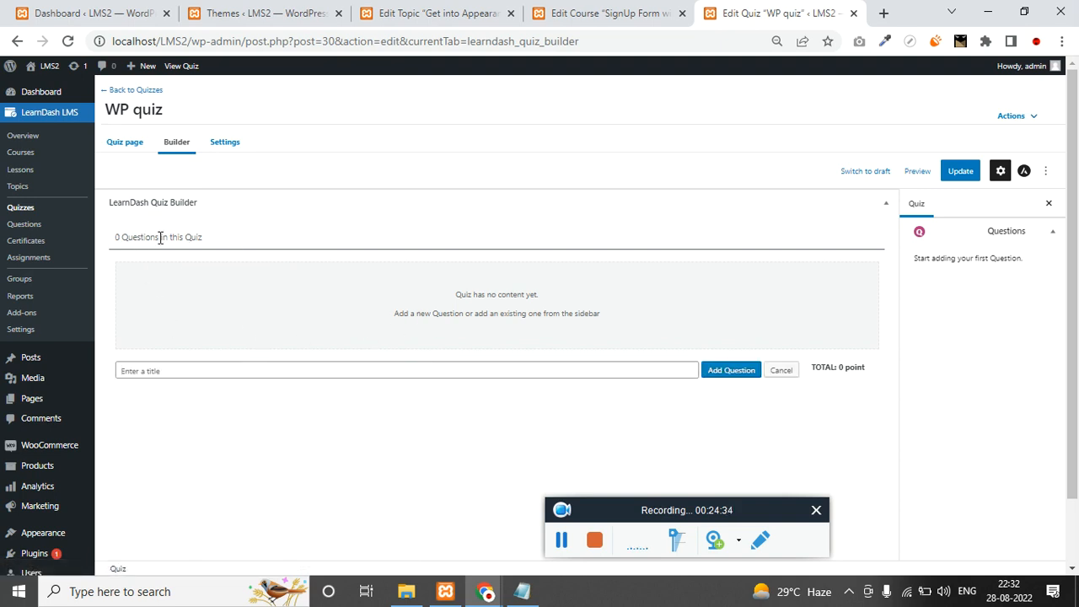
double_click(187, 237)
left_click(366, 373)
type("WP full form")
left_click(722, 373)
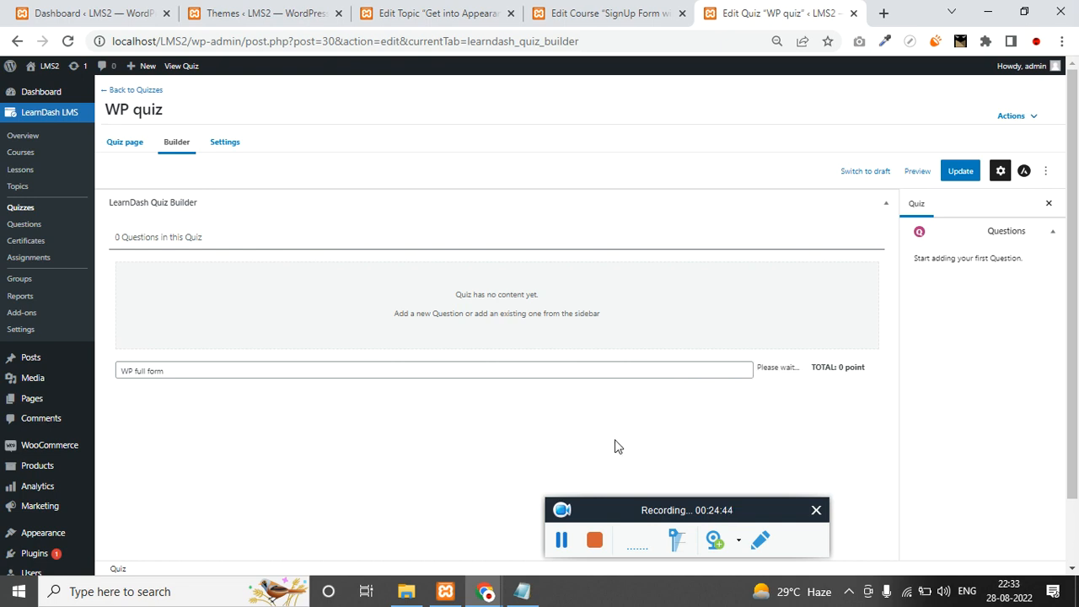
Add a second question, 'Where is theme folder in WP'.
left_click(142, 369)
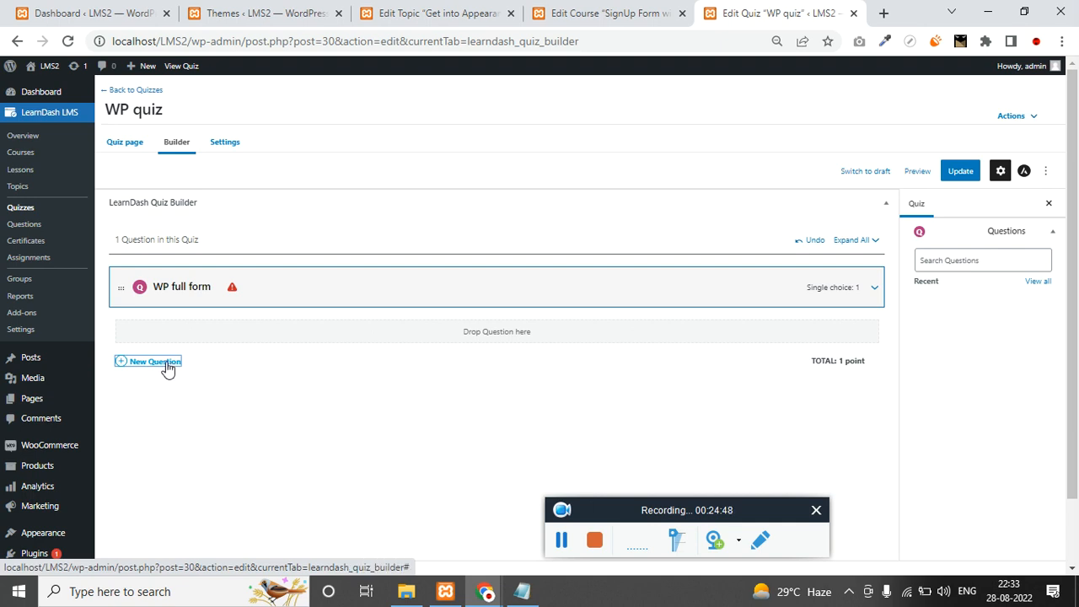
left_click(166, 364)
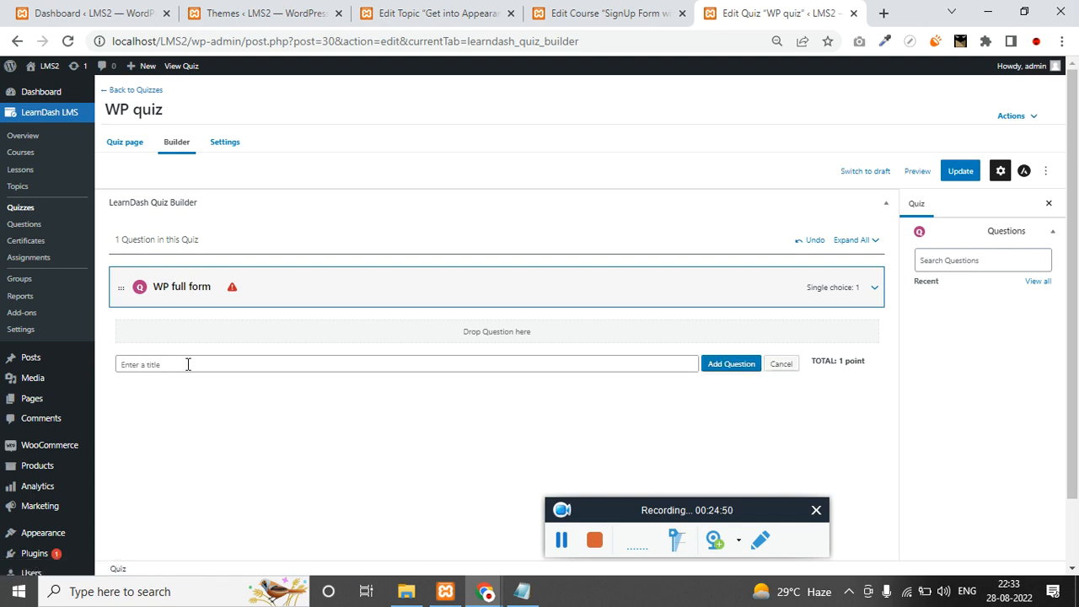
type("Where is theme folder in WP")
left_click(721, 365)
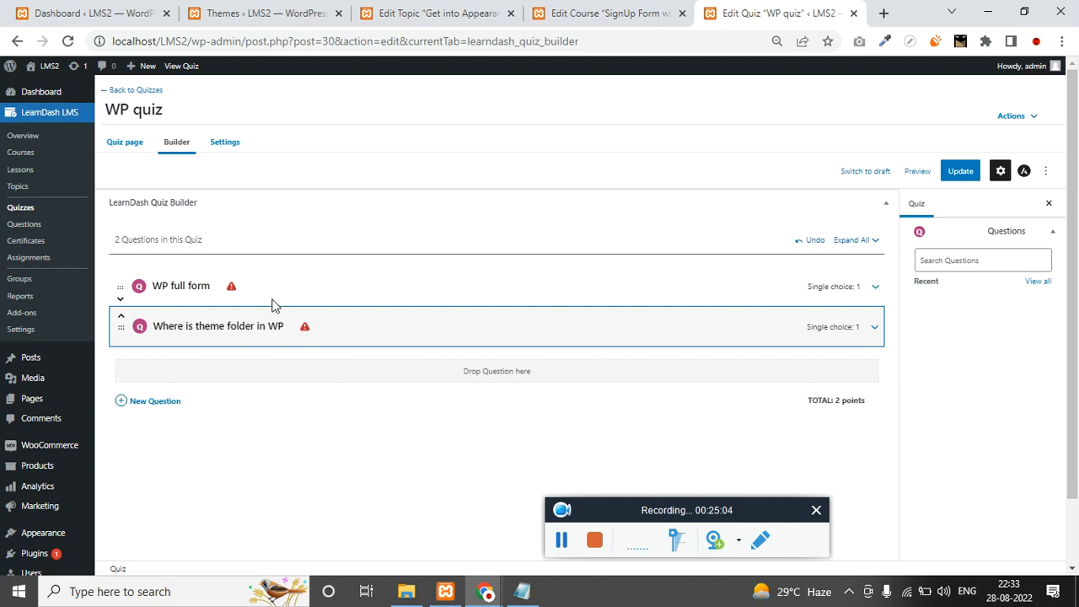
left_click(875, 286)
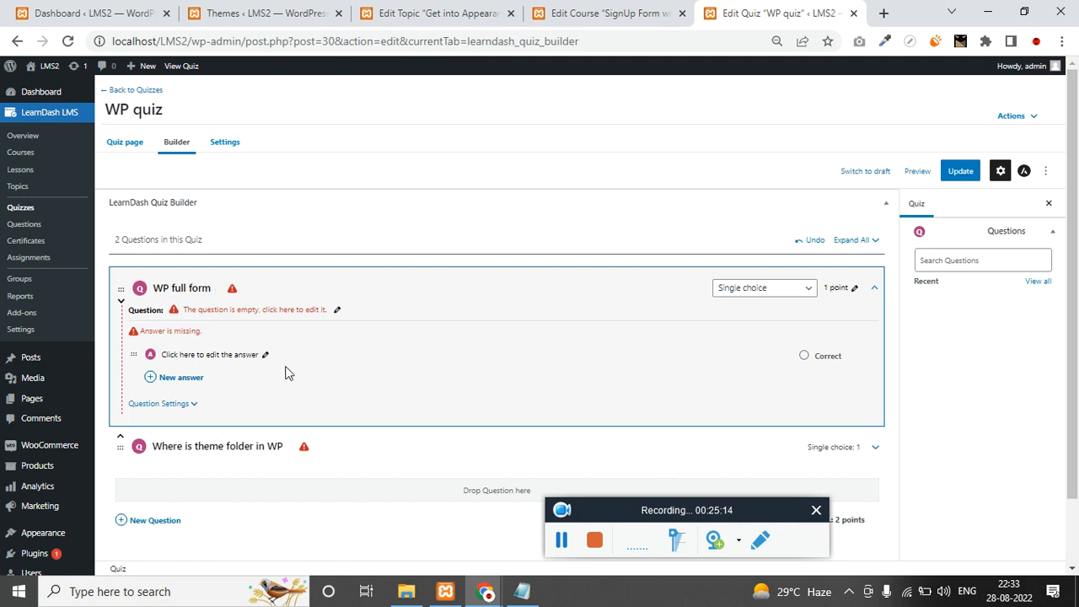
Enter 'what is WP full form' as the first question's text and save it.
left_click(337, 311)
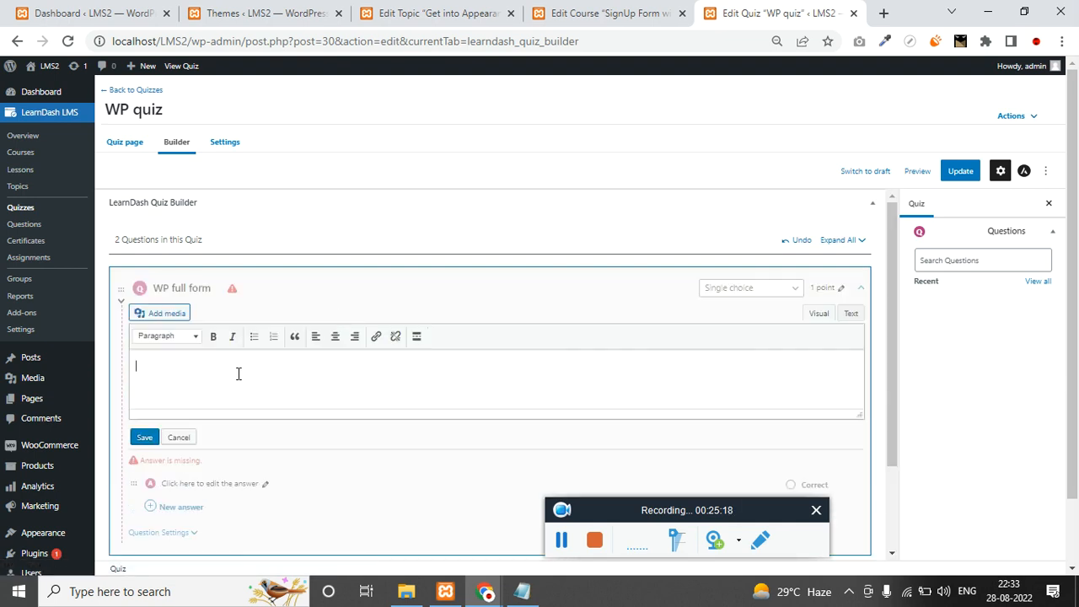
type("what is WP full form")
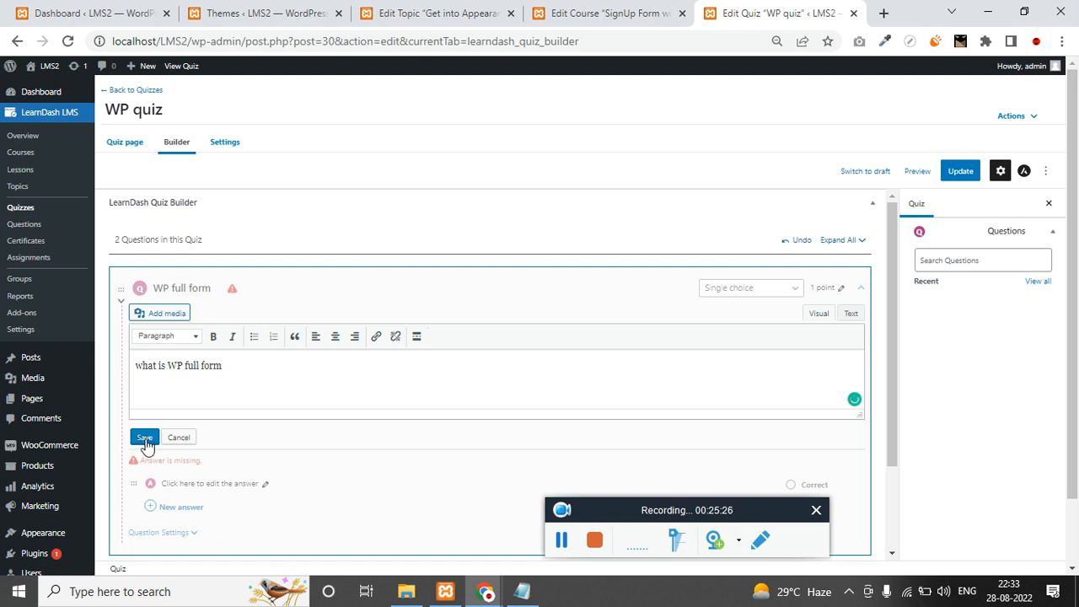
scroll(277, 407, "down", 2)
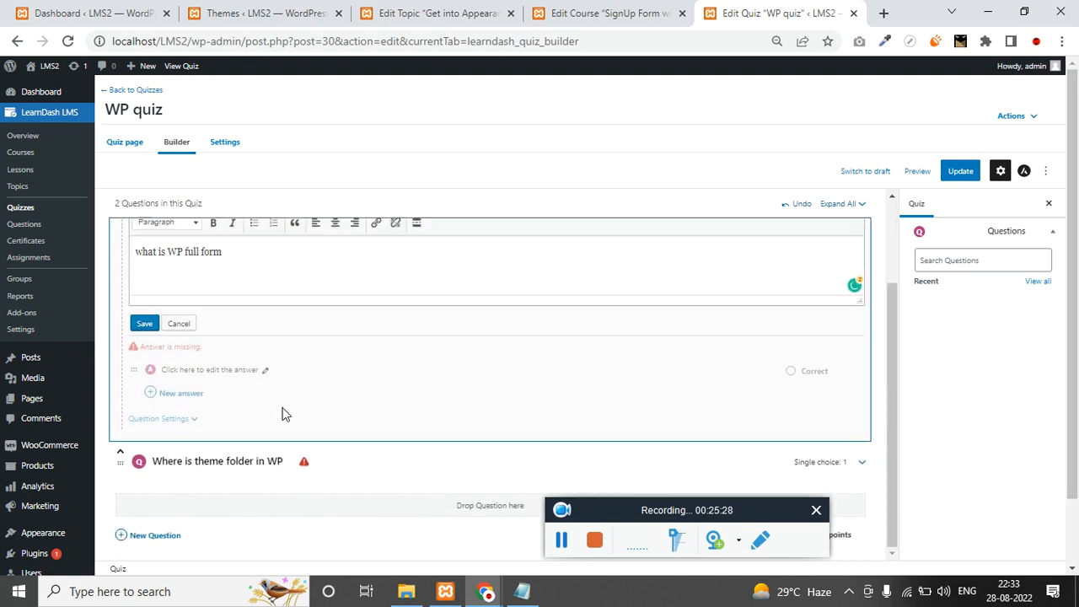
left_click(148, 326)
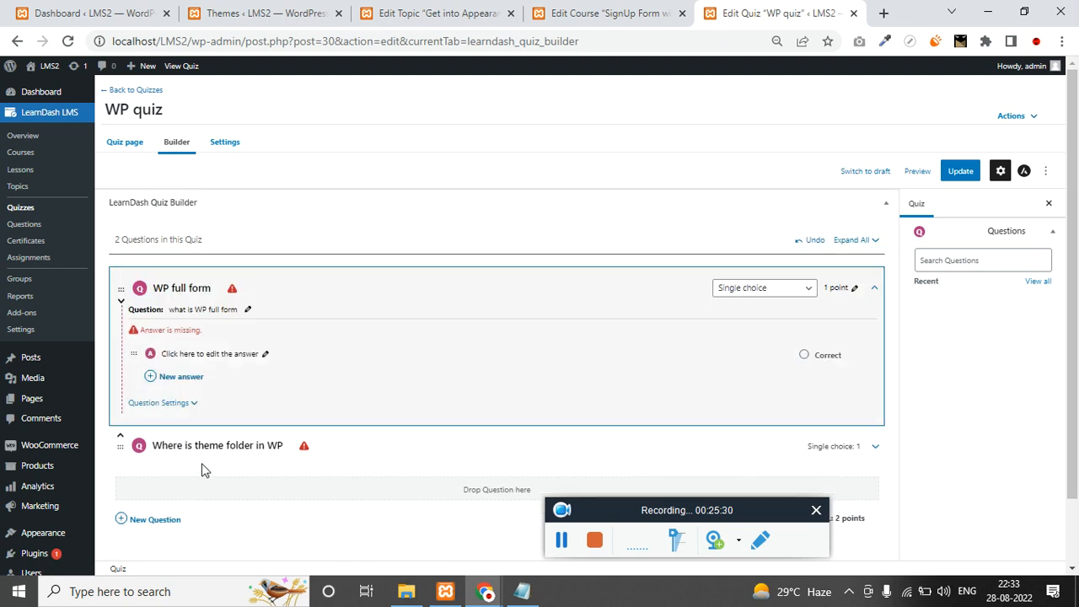
left_click(183, 409)
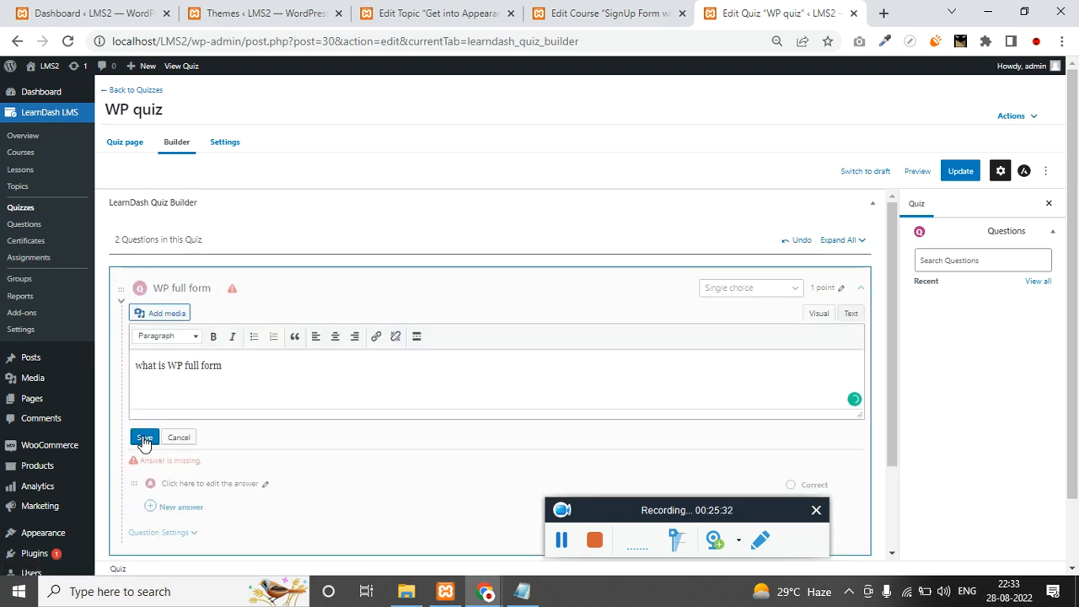
left_click(144, 437)
Start an answer with 'W', save, then delete the partial answer text.
left_click(186, 380)
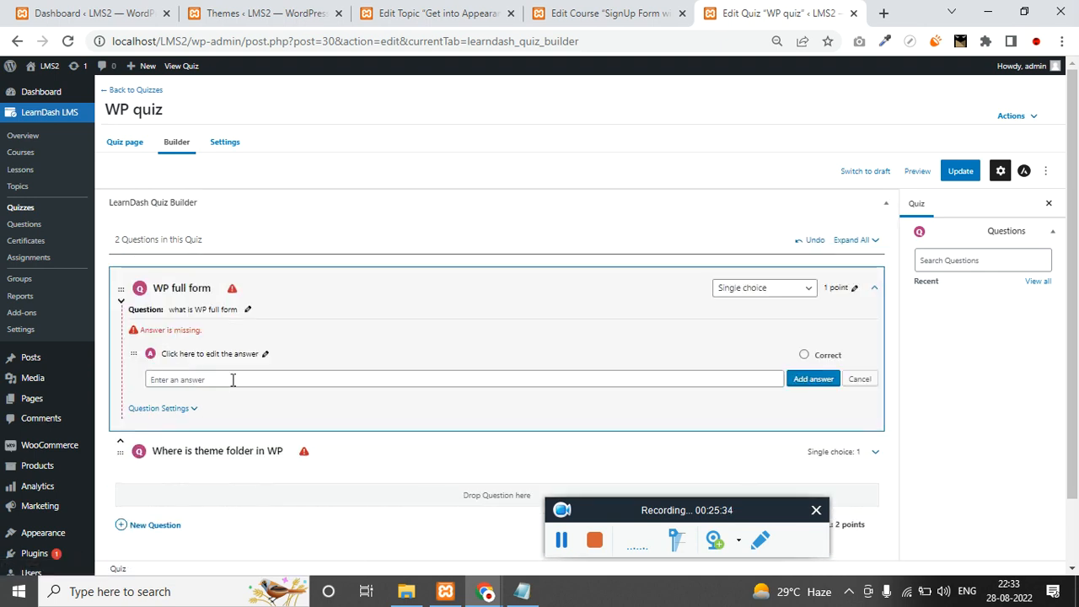
type("W")
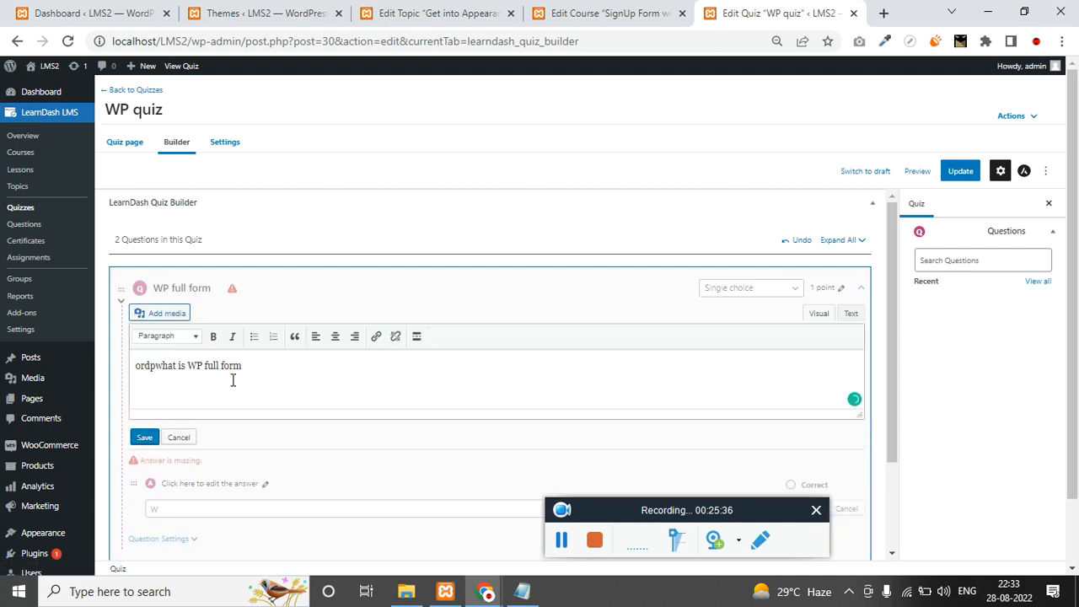
scroll(203, 474, "down", 1)
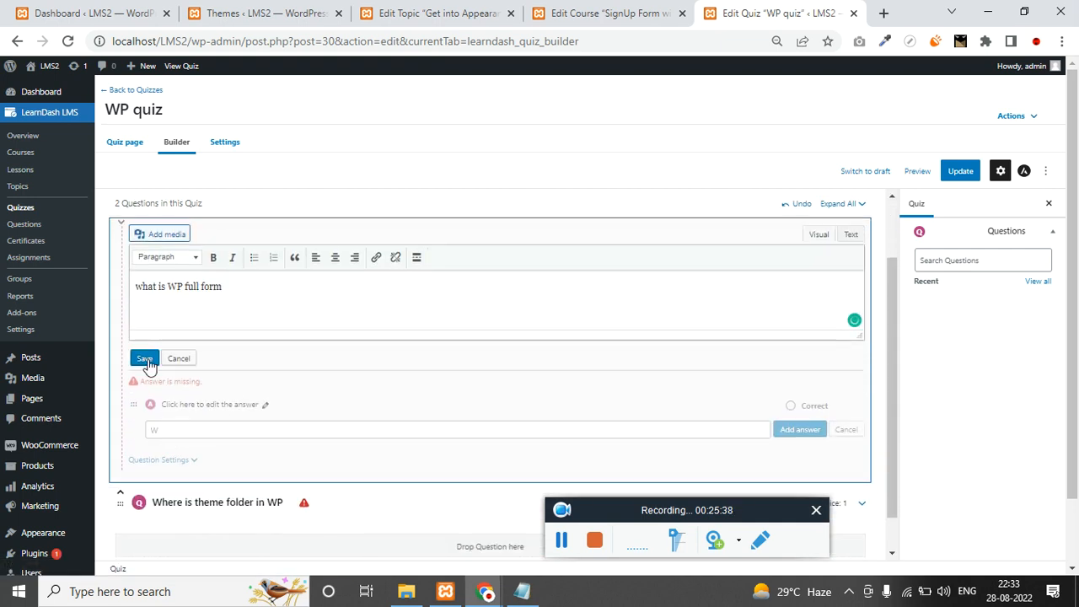
scroll(156, 391, "down", 1)
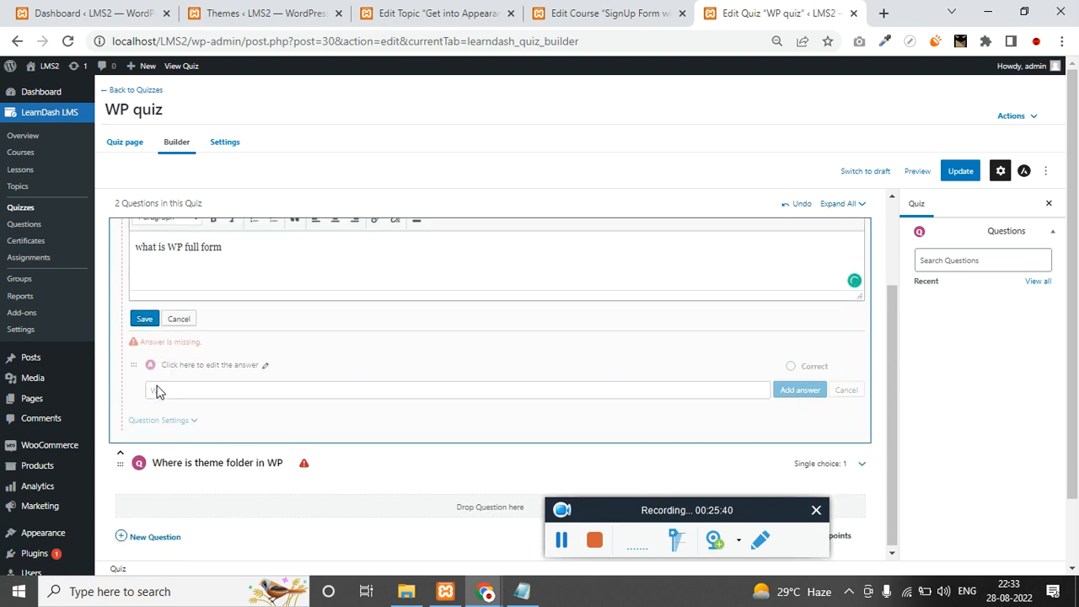
left_click(144, 318)
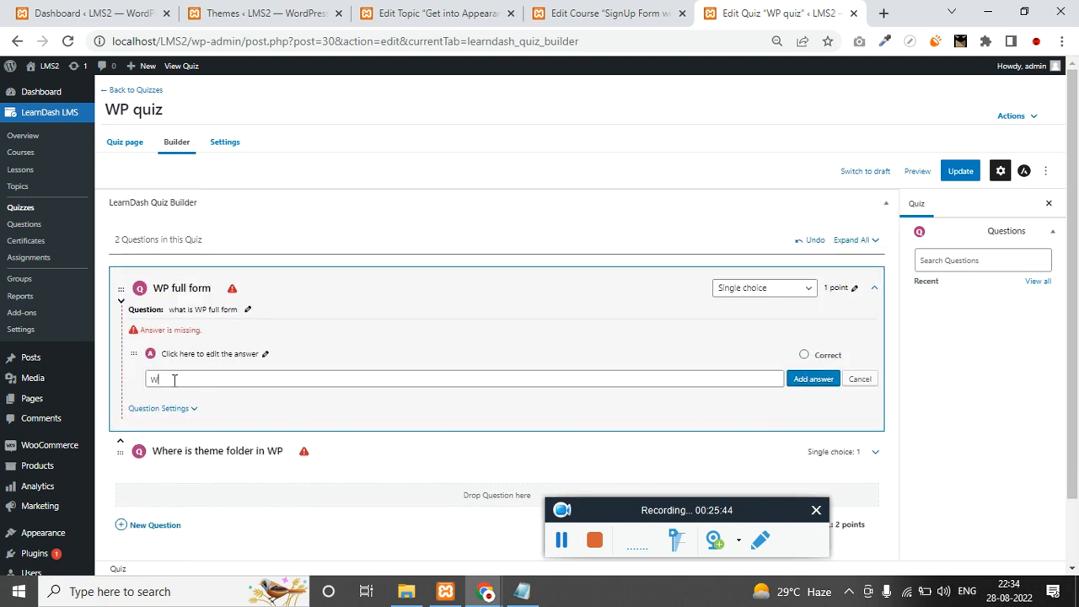
key("BackSpace")
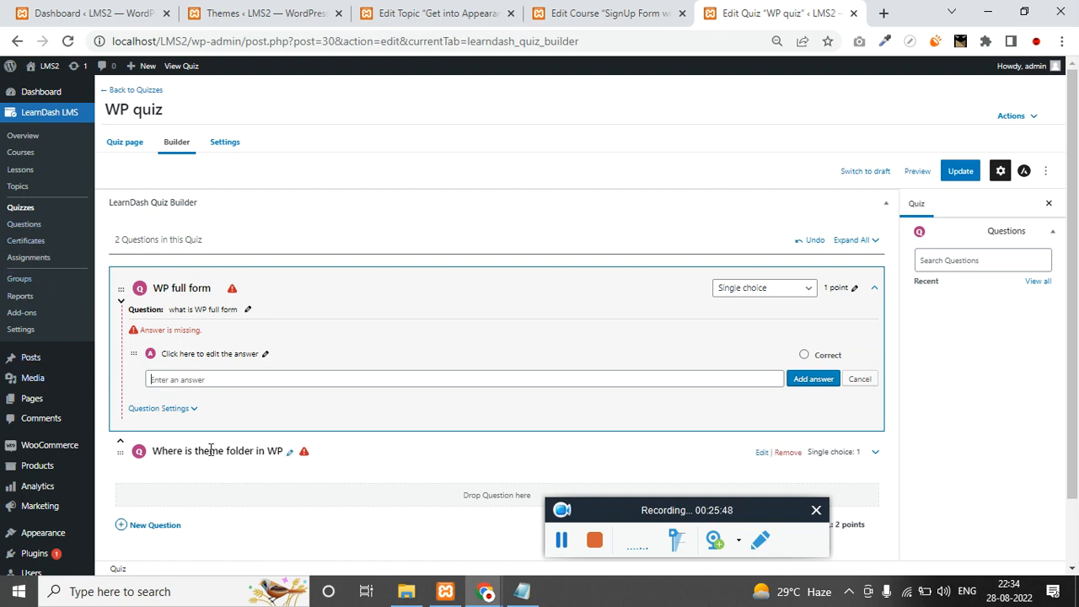
scroll(213, 479, "down", 1)
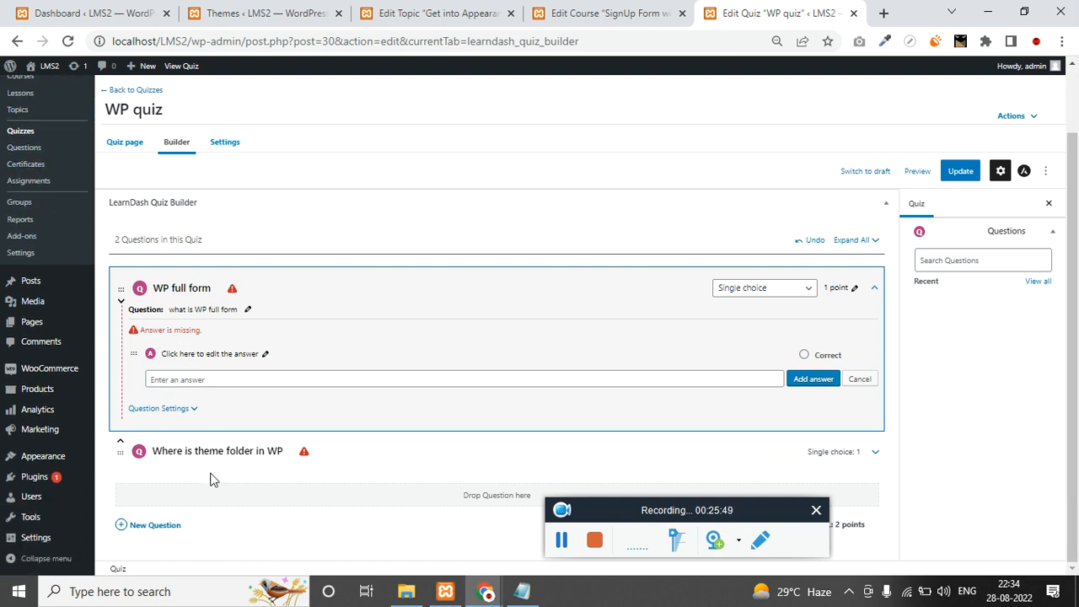
Edit the second question's title and save it again.
left_click(291, 455)
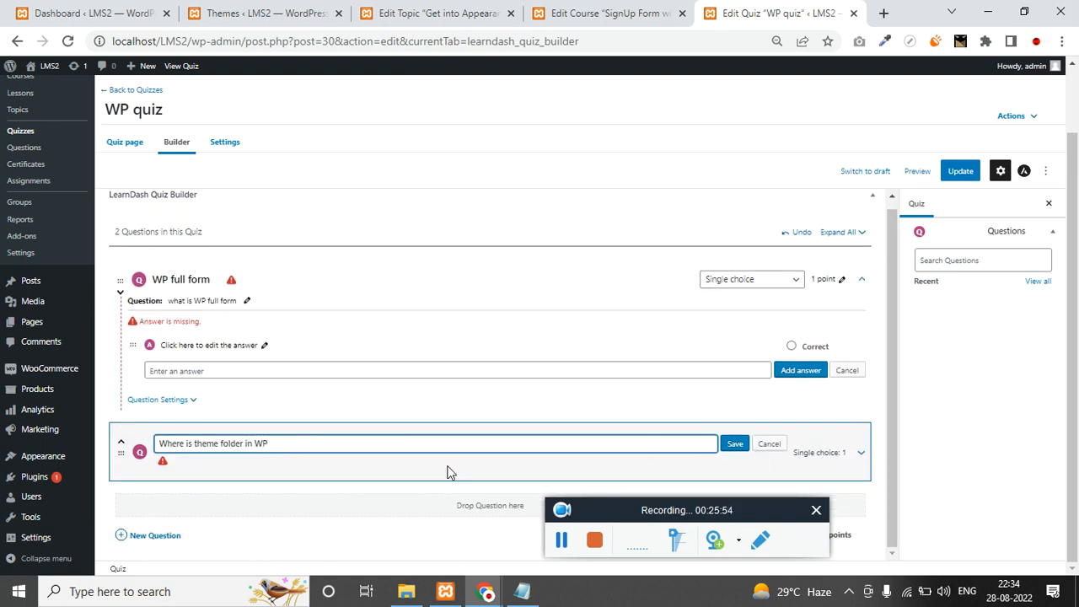
left_click(189, 469)
left_click(732, 445)
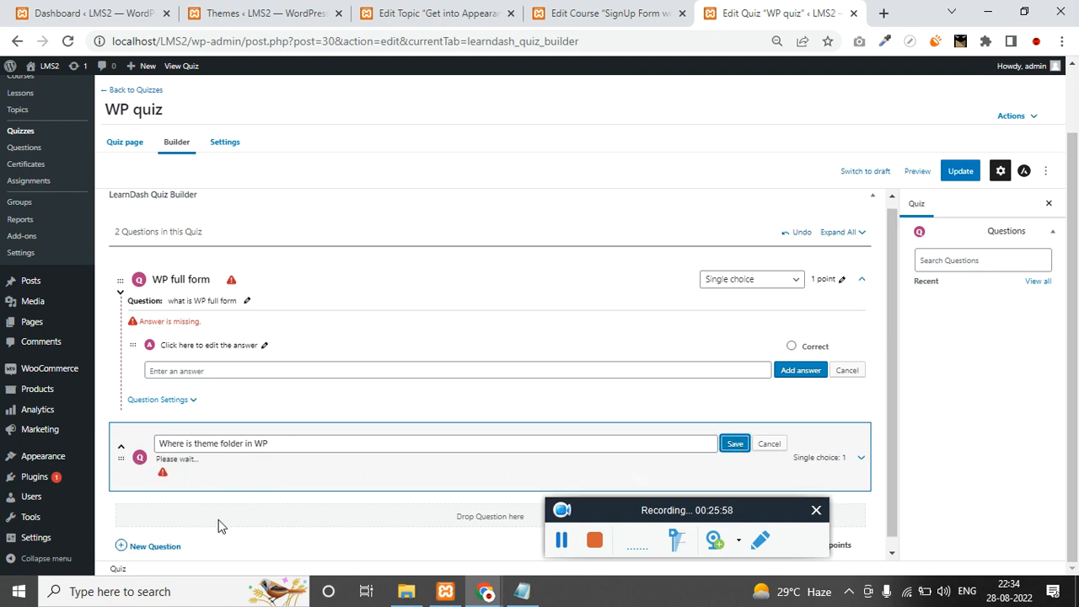
Give the theme folder question the text 'Where is theme torlder in wordpres', trim the stray letter, save, and update the quiz.
left_click(569, 553)
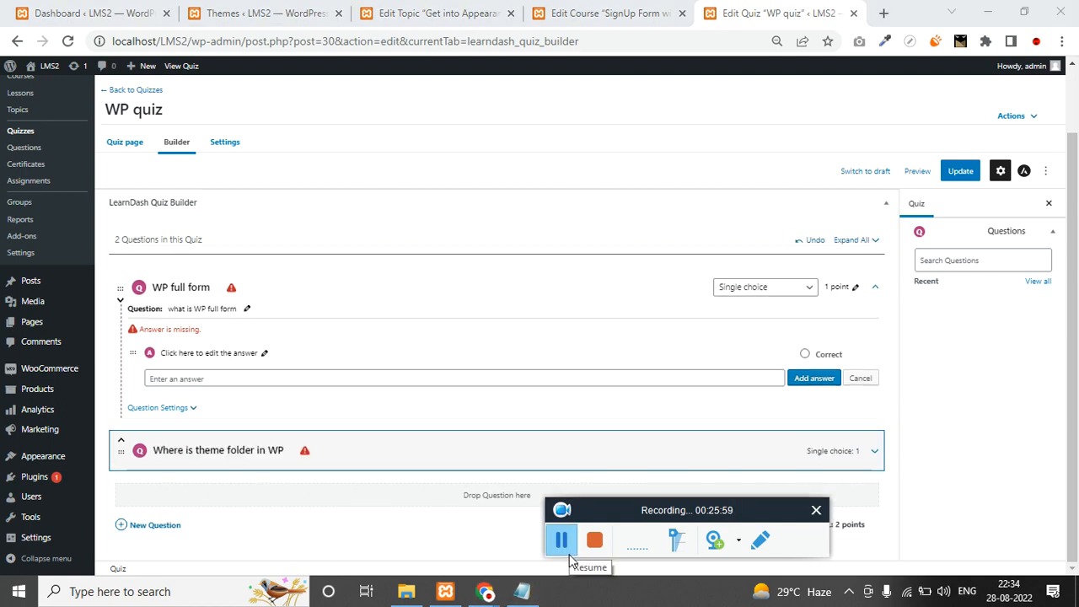
left_click(874, 451)
scroll(238, 489, "down", 2)
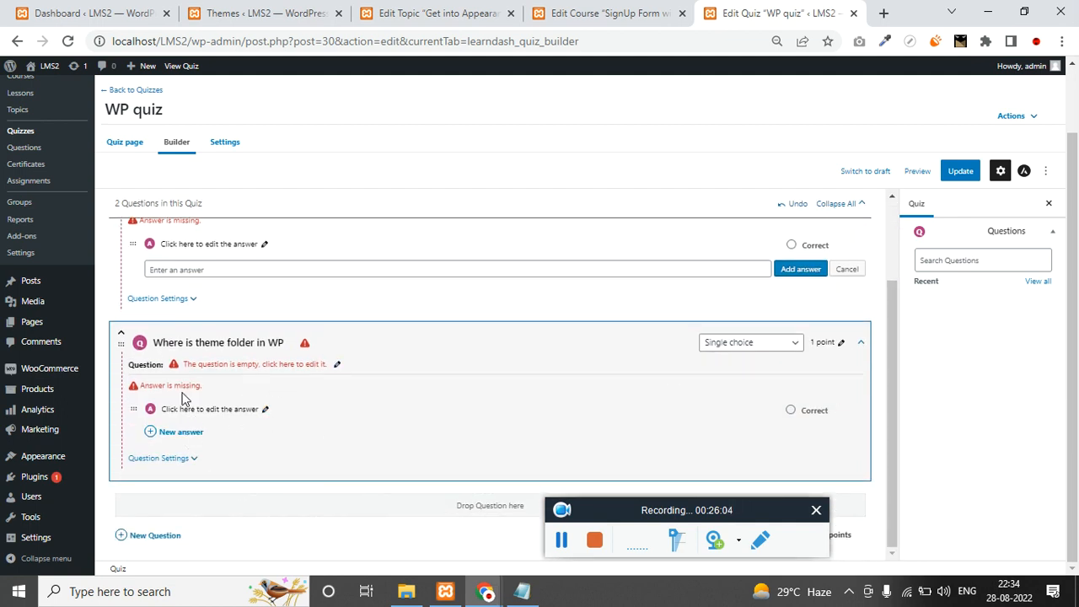
left_click(338, 365)
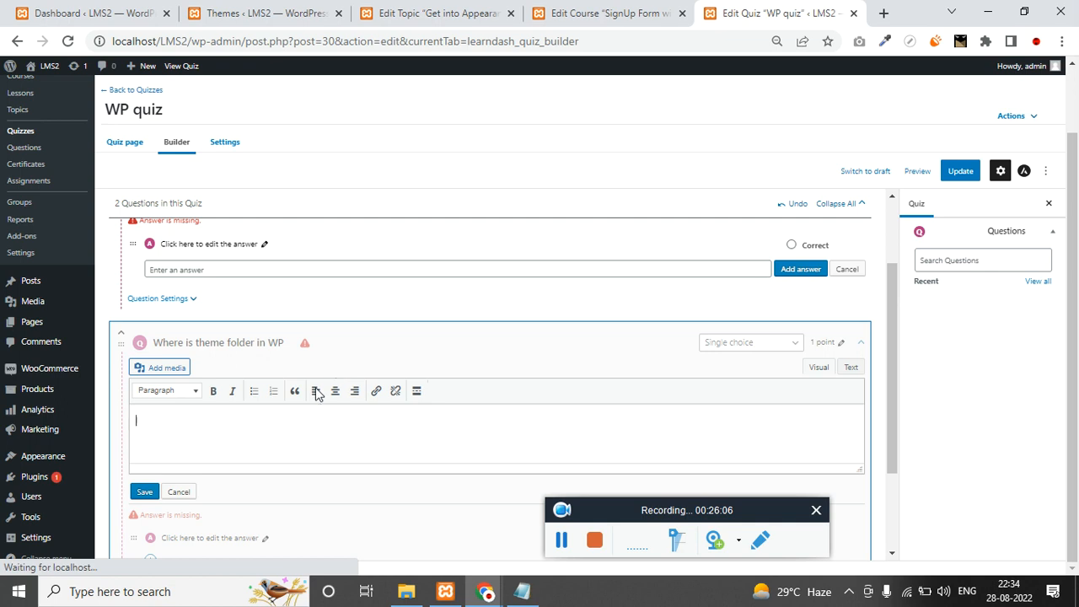
type("Where i")
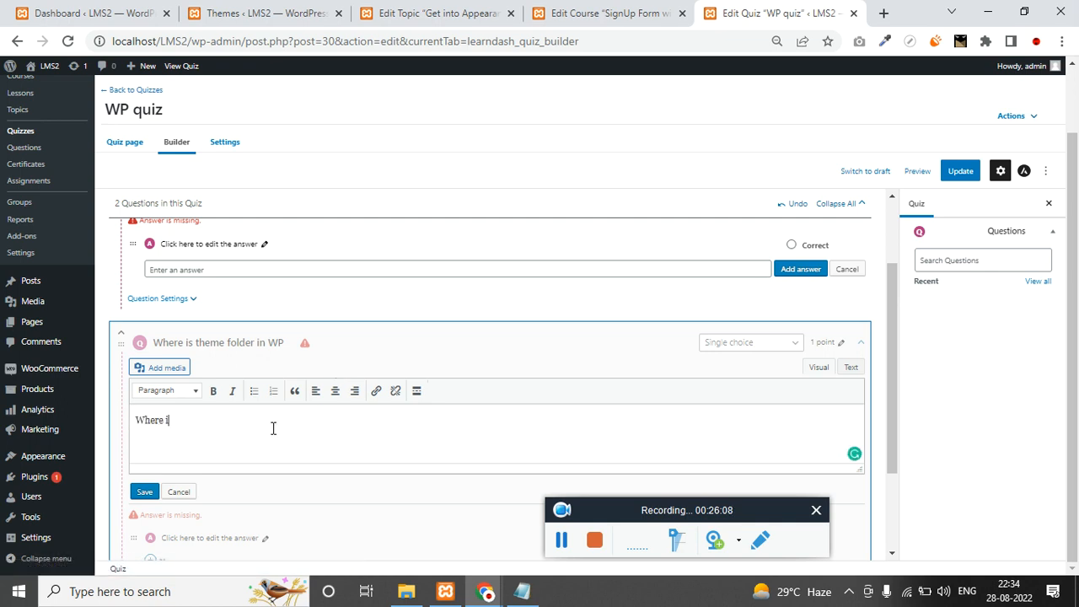
type("s theme t")
type("orlder in wordpress")
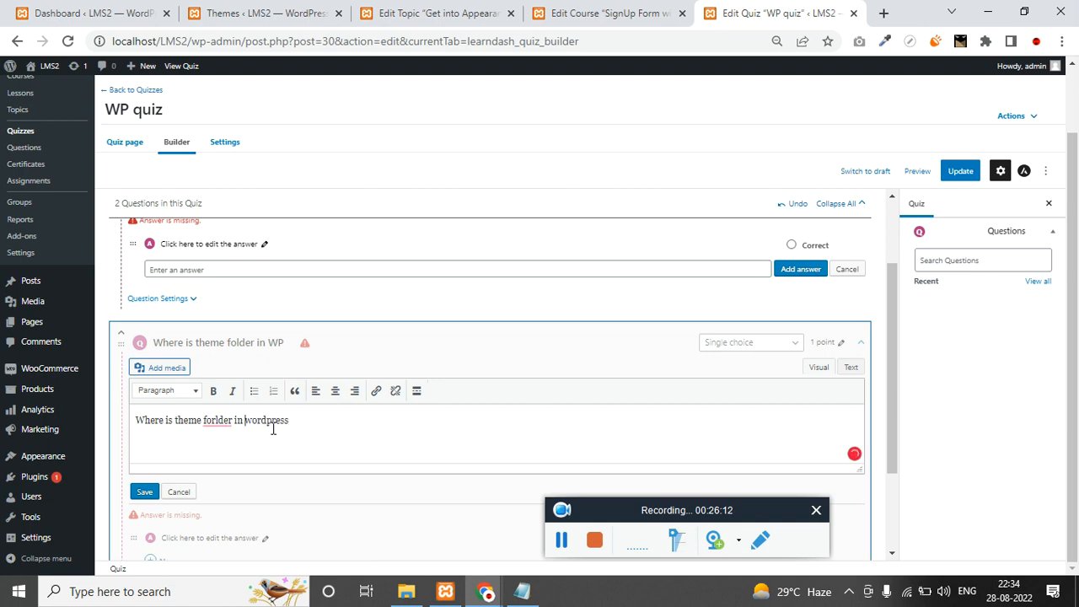
key("BackSpace")
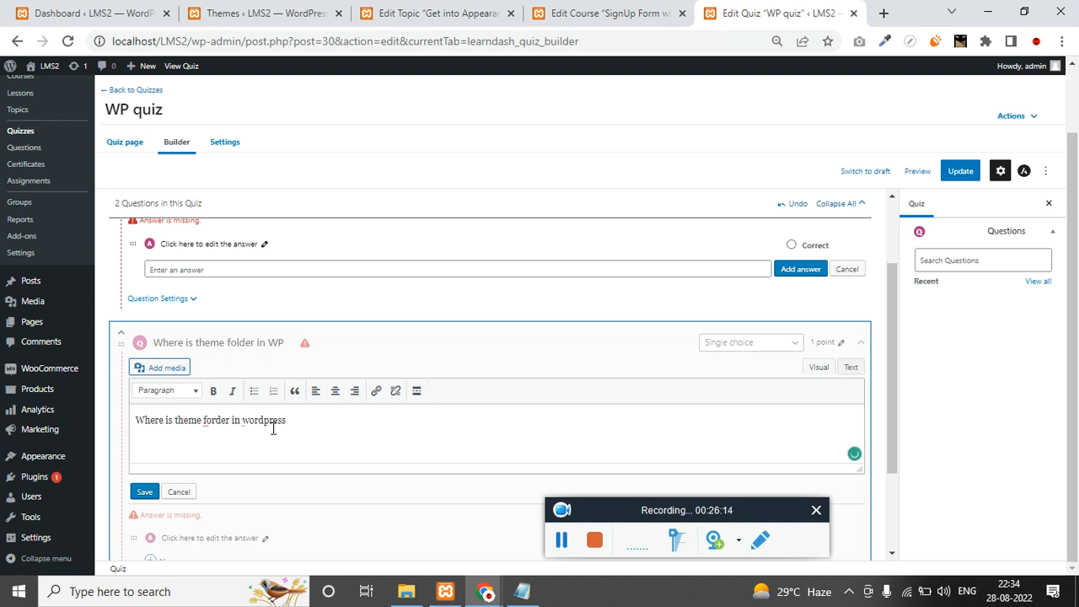
left_click(145, 492)
left_click(961, 174)
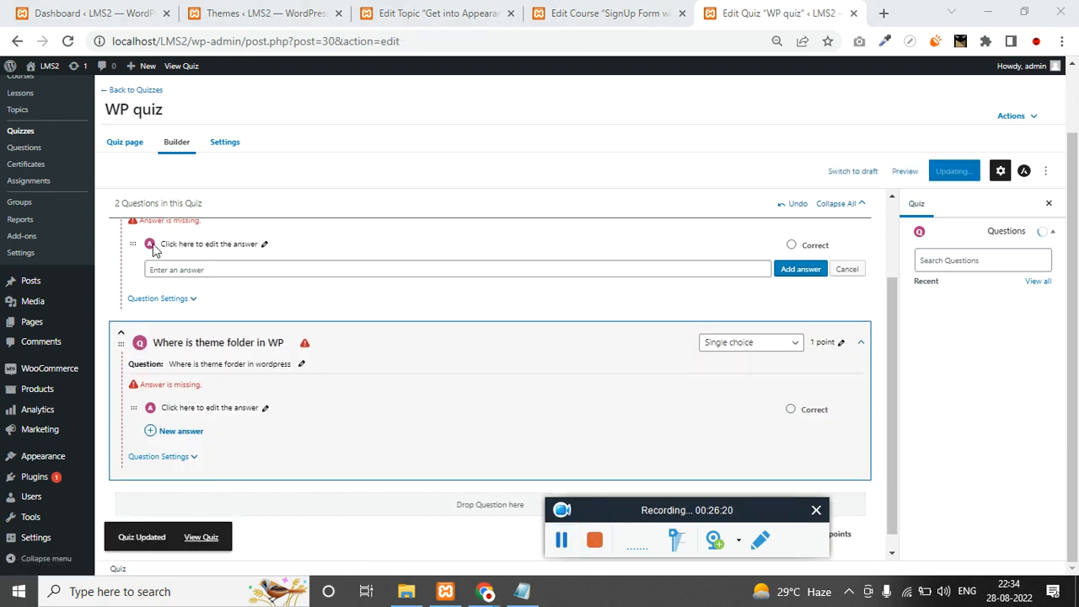
Open the Questions list in a new tab and switch to it.
right_click(32, 149)
left_click(69, 162)
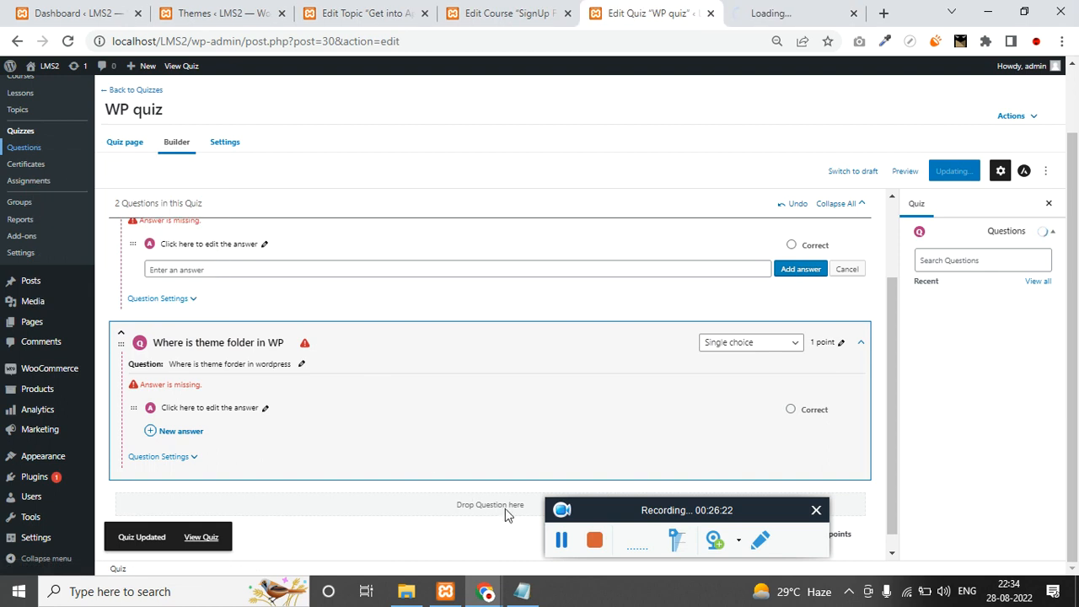
left_click(774, 10)
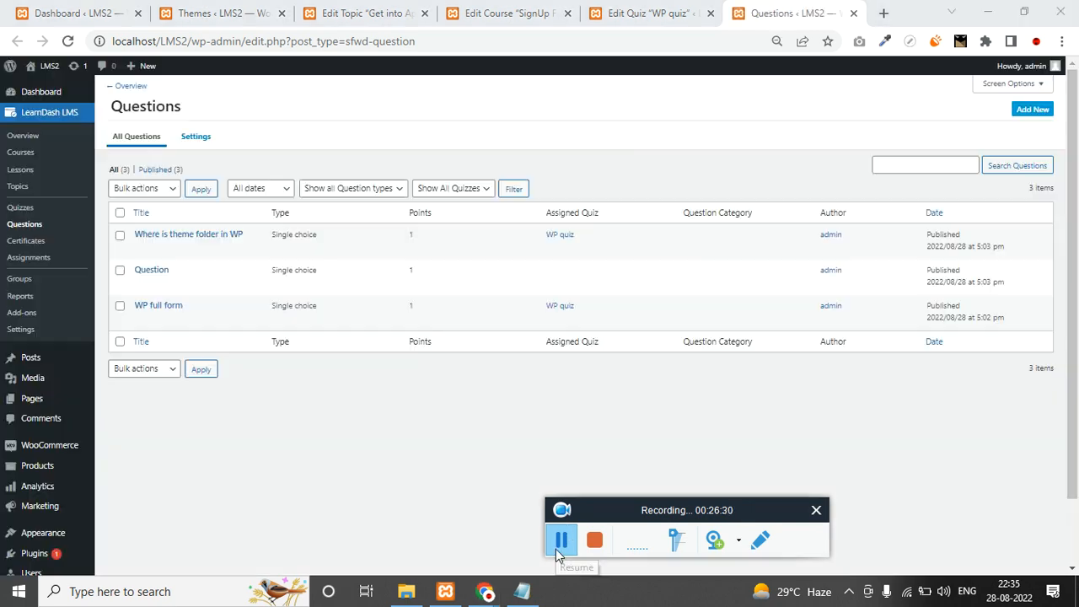
Open the theme folder and WP full form question editors in separate tabs.
middle_click(140, 249)
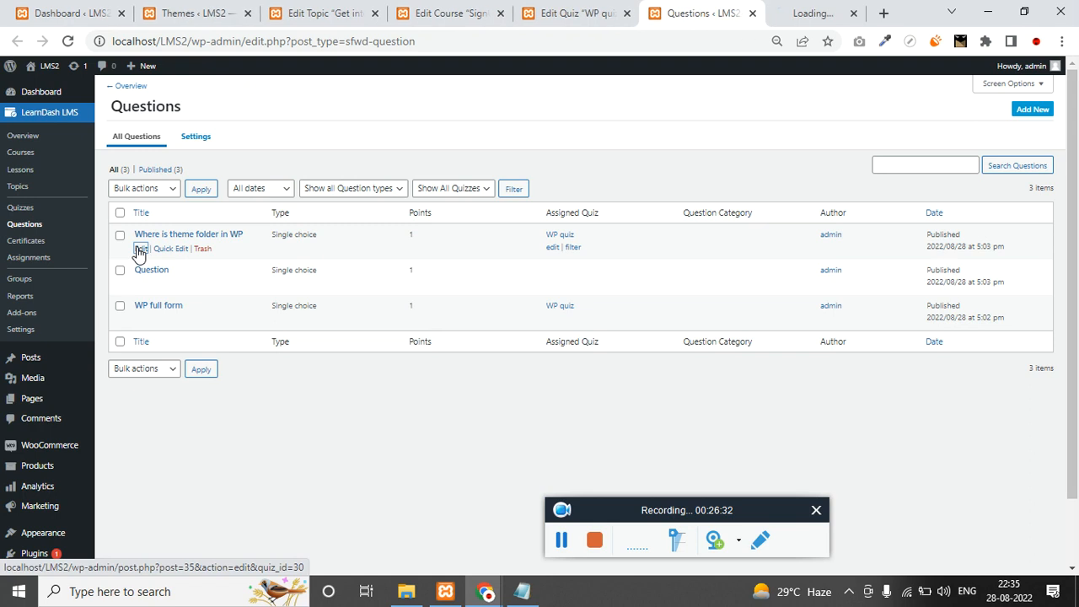
middle_click(140, 321)
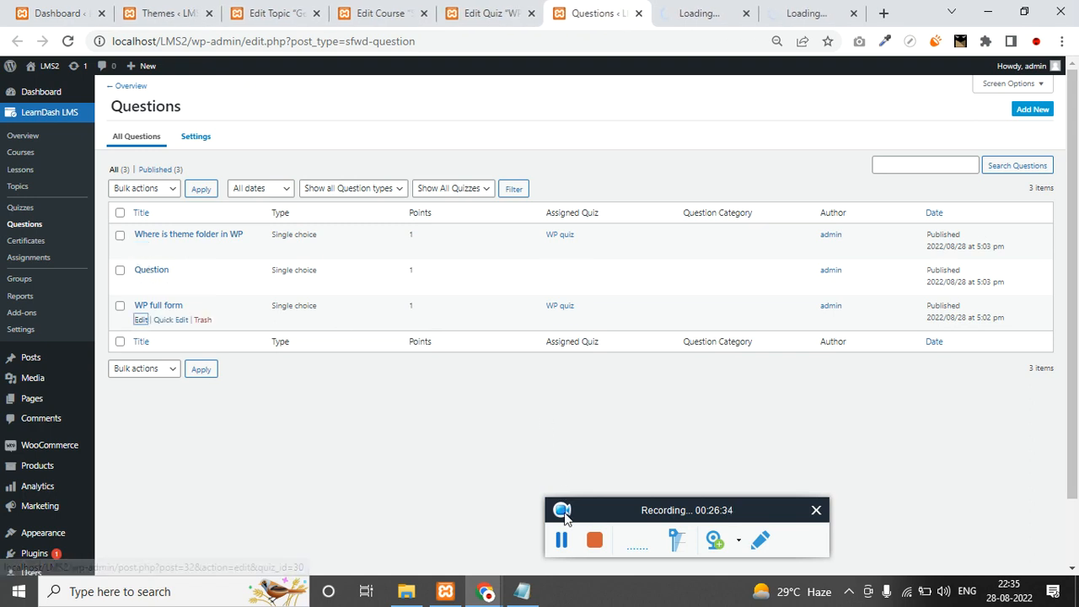
key("ctrl+Tab")
Add the answers 'Wordpress' and 'water' to the theme folder question.
scroll(263, 397, "down", 2)
scroll(270, 405, "up", 2)
triple_click(202, 266)
scroll(214, 335, "down", 4)
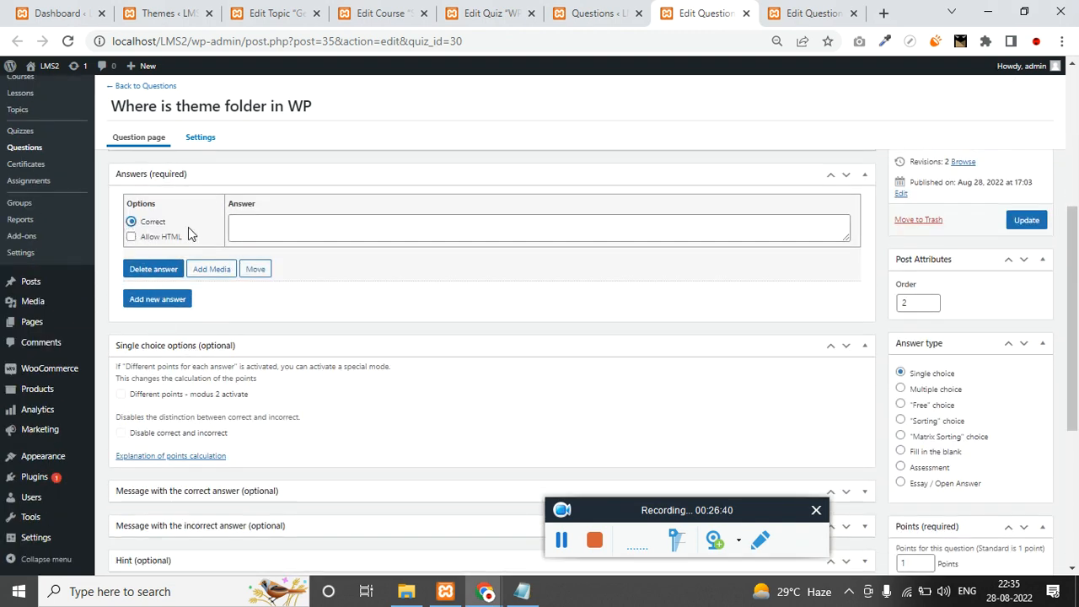
scroll(289, 229, "up", 1)
left_click(333, 308)
type("Wo")
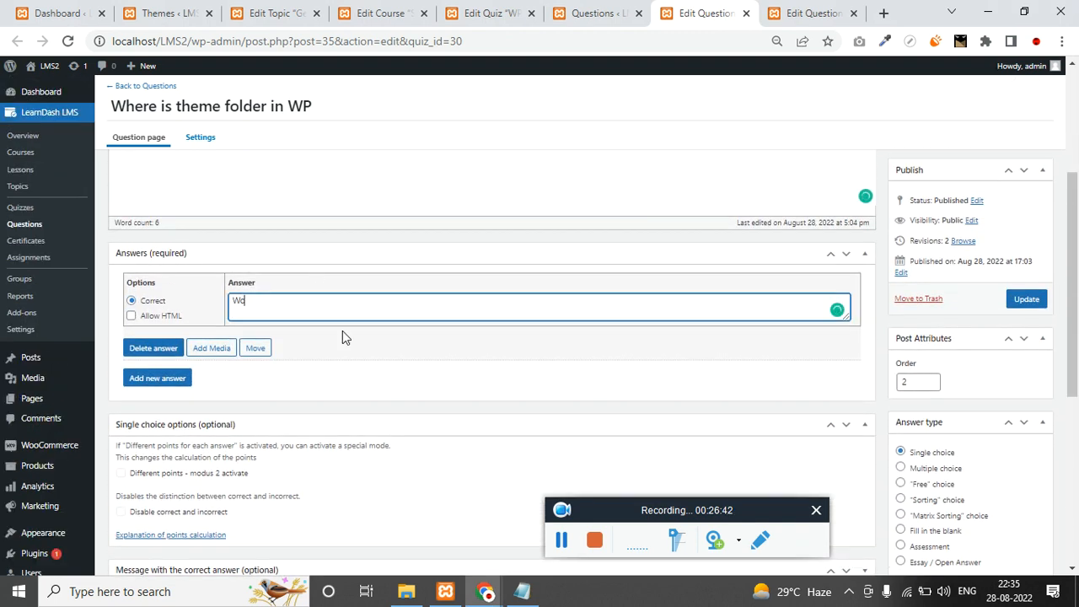
type("rdpress")
left_click(168, 381)
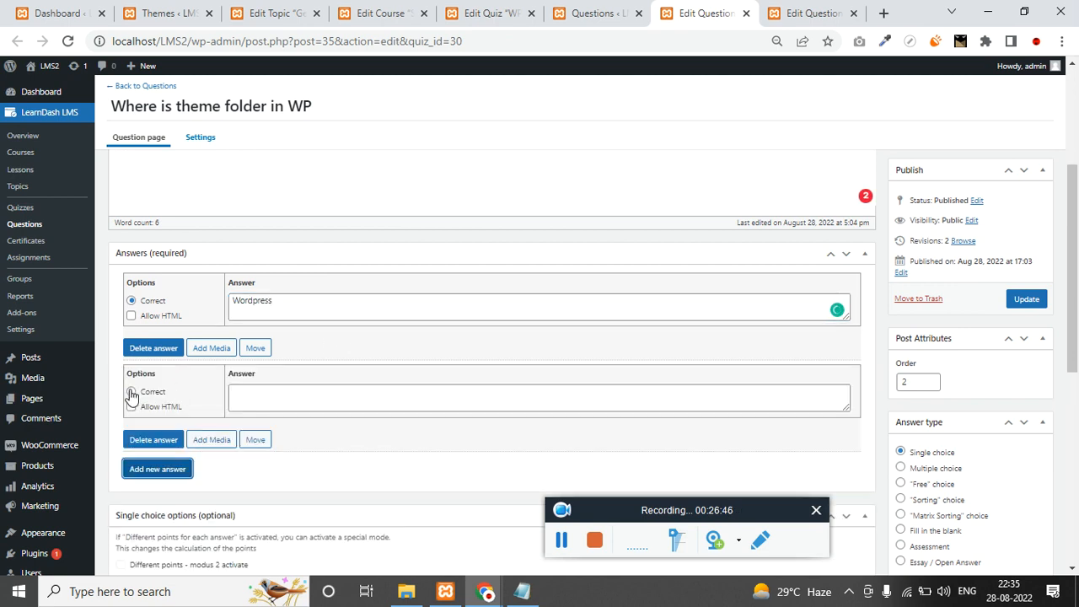
left_click(295, 398)
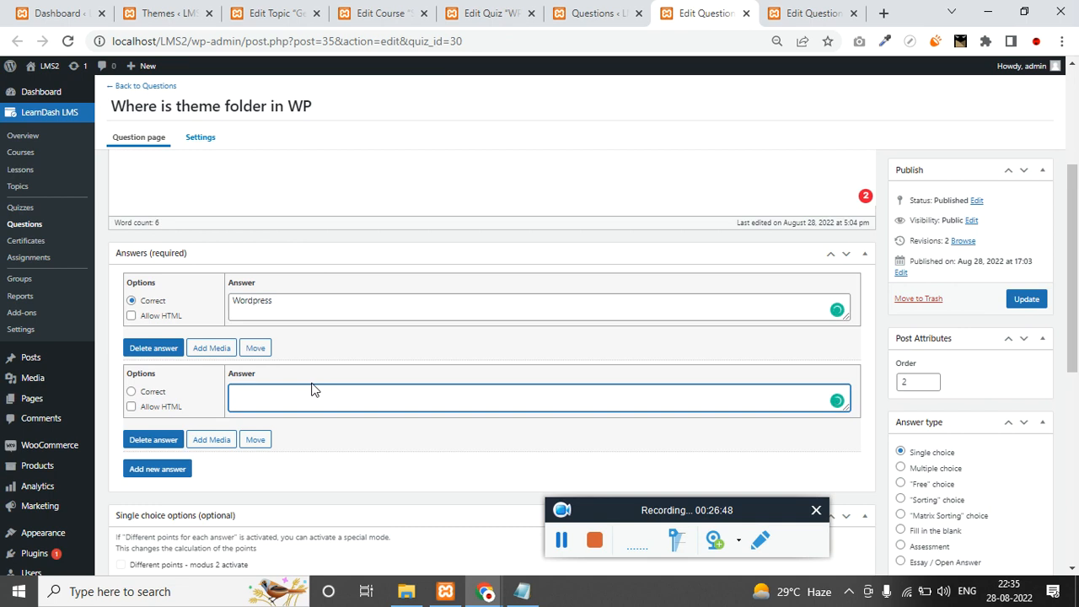
scroll(315, 388, "down", 1)
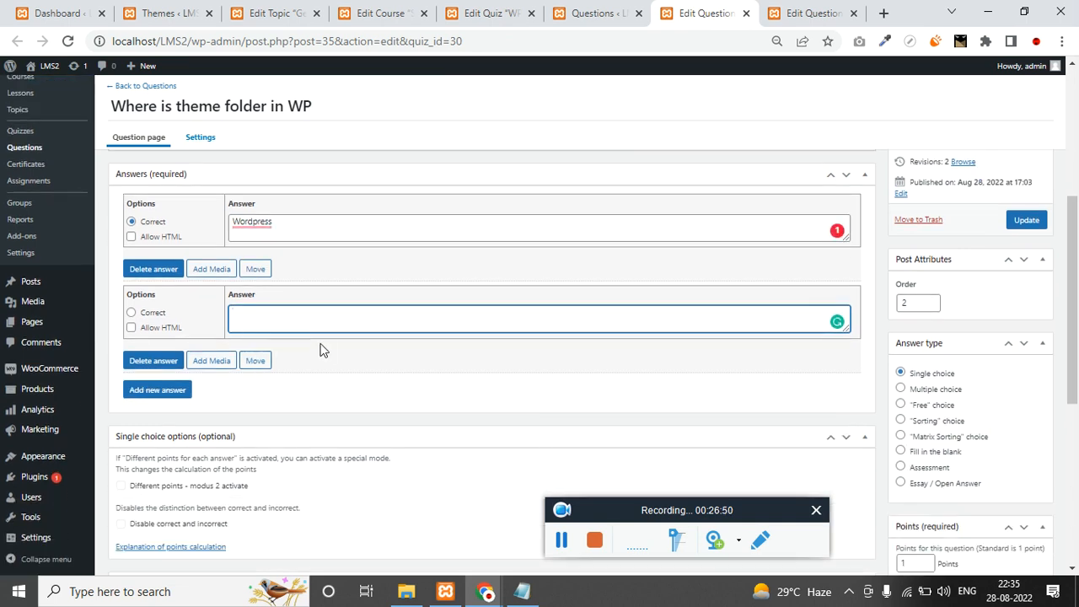
type("waterpress")
scroll(390, 453, "down", 3)
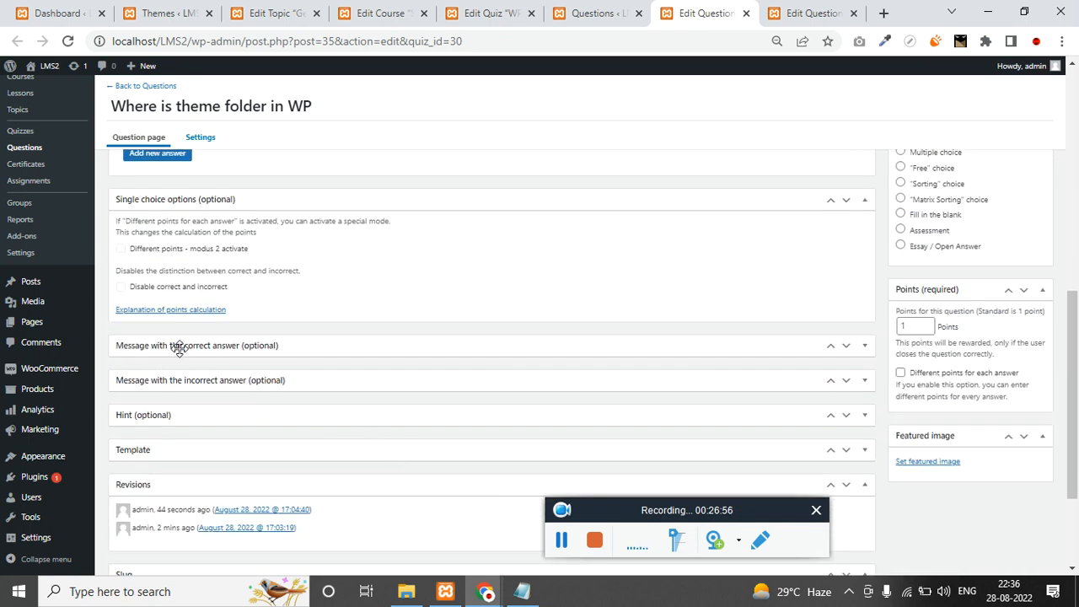
Set the correct-answer message to 'Good work', clear the incorrect message, and update the question.
left_click(864, 346)
left_click(178, 475)
scroll(244, 460, "down", 1)
type("Good work")
scroll(434, 436, "down", 2)
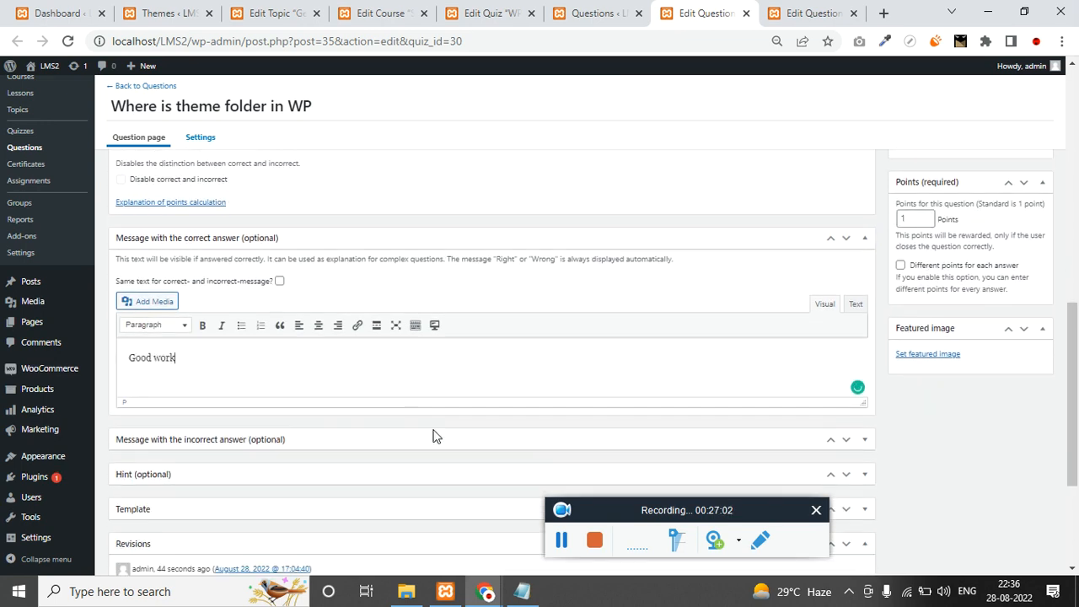
left_click(865, 312)
left_click(202, 422)
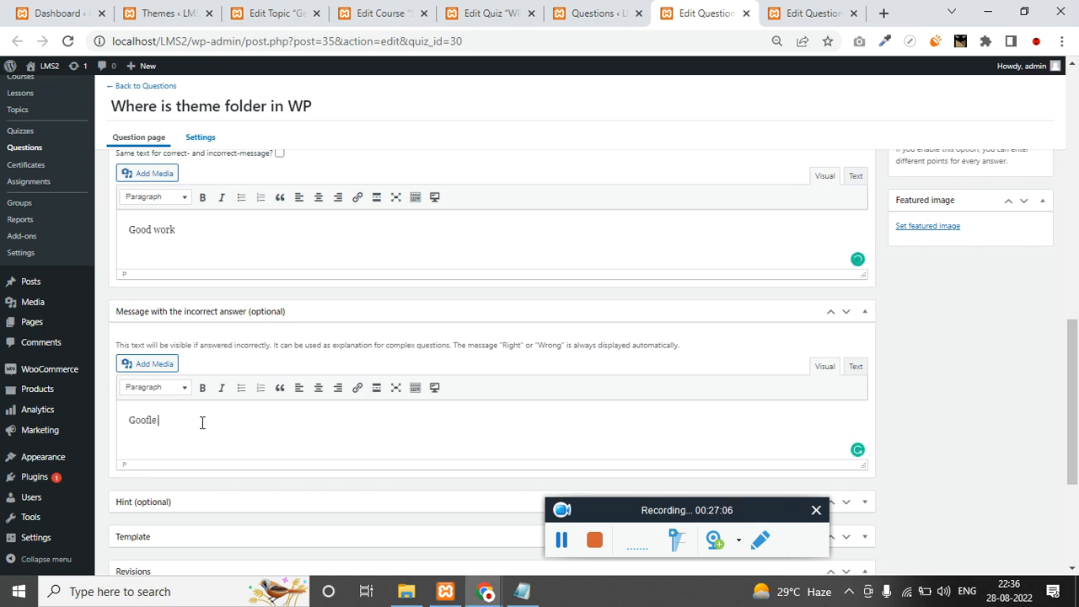
key("ctrl+a")
key("BackSpace")
scroll(202, 423, "down", 1)
scroll(222, 404, "up", 3)
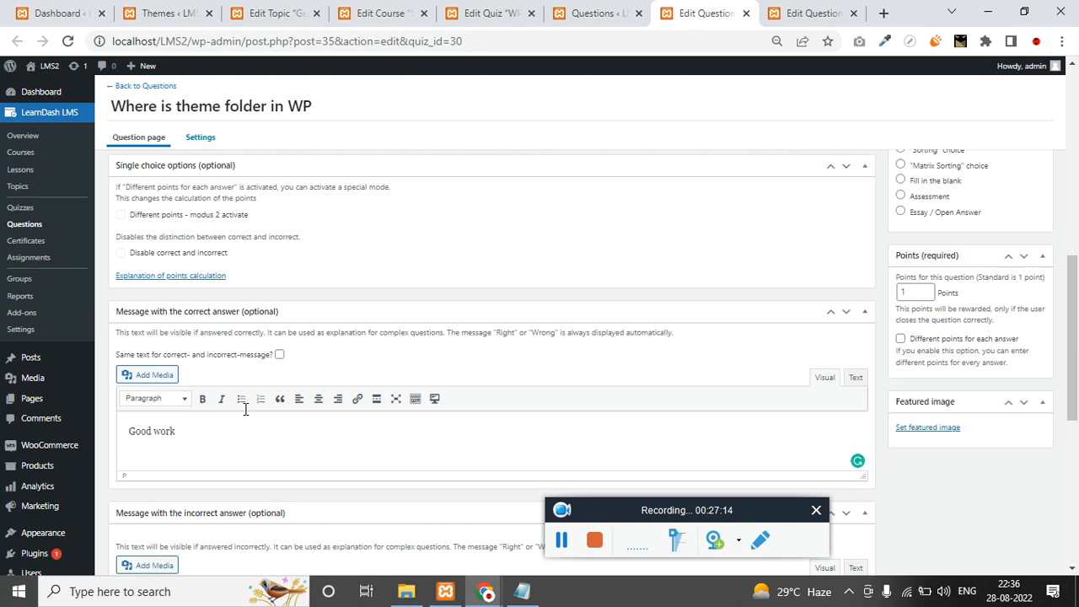
scroll(245, 409, "up", 3)
scroll(284, 330, "down", 2)
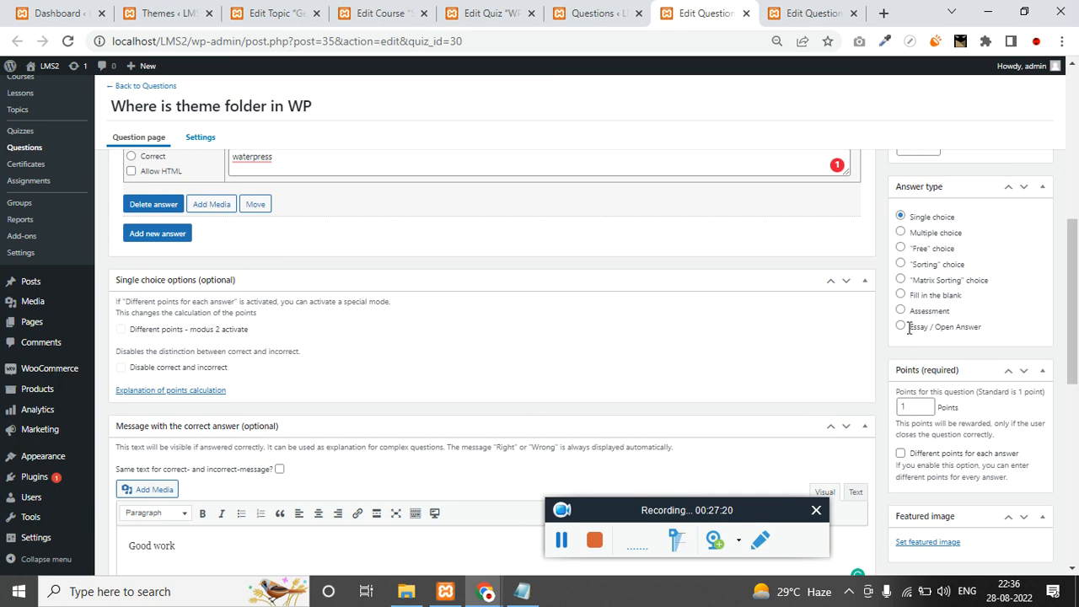
scroll(919, 295, "up", 2)
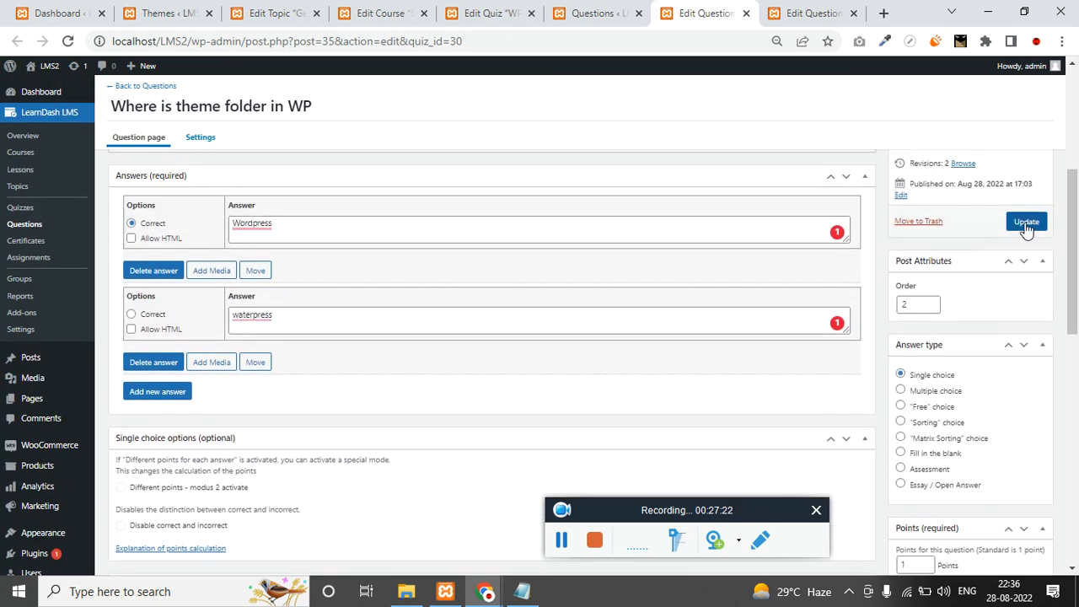
left_click(1026, 226)
left_click(862, 13)
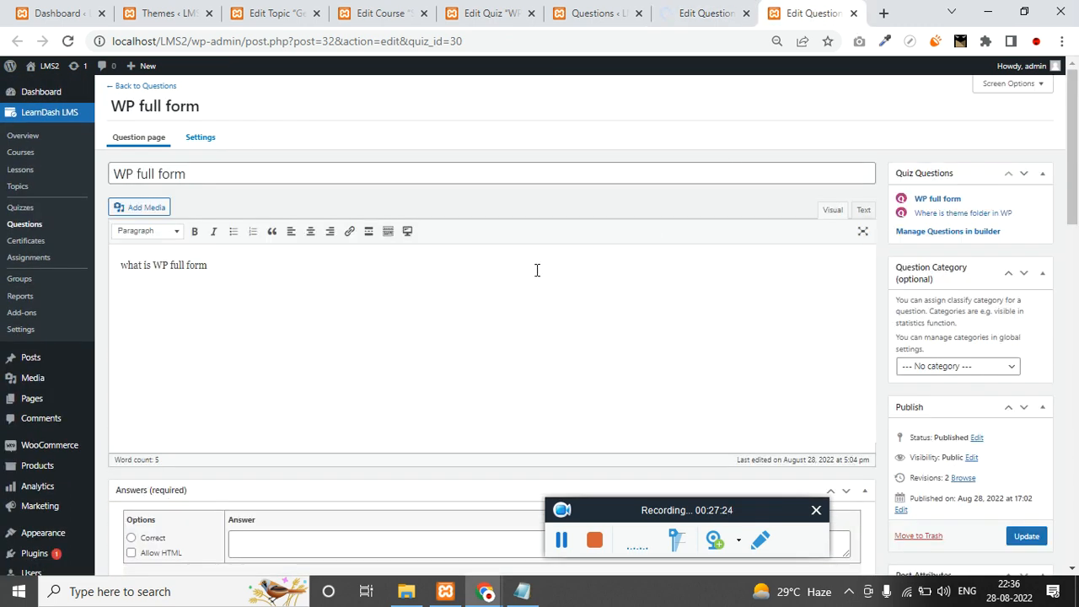
Change the theme folder question's answers to 'wp-content' and an edited copy, then update it.
scroll(314, 382, "down", 3)
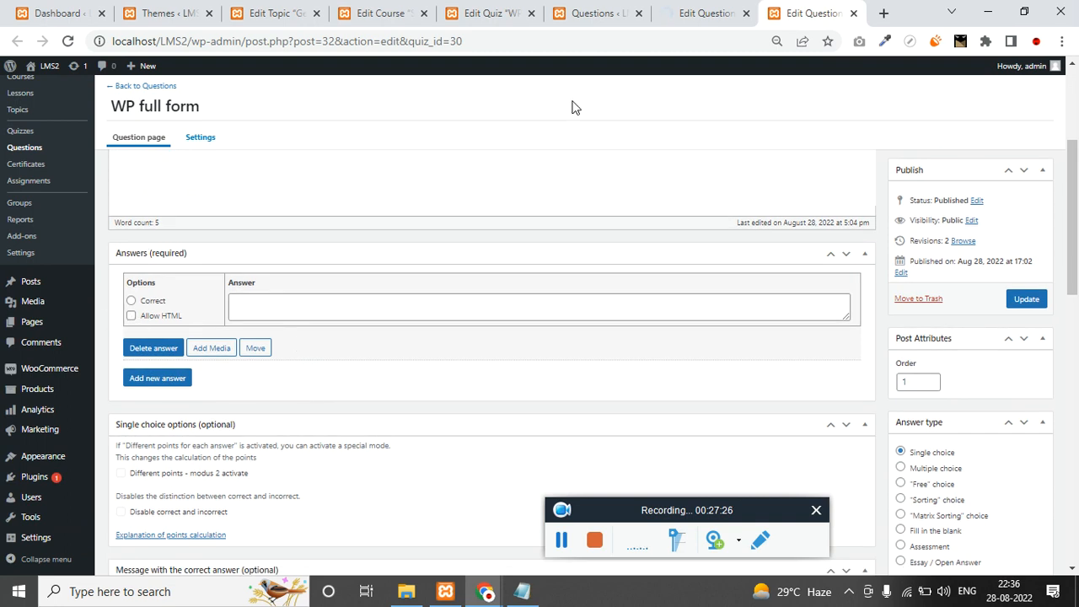
left_click(689, 12)
scroll(253, 296, "up", 2)
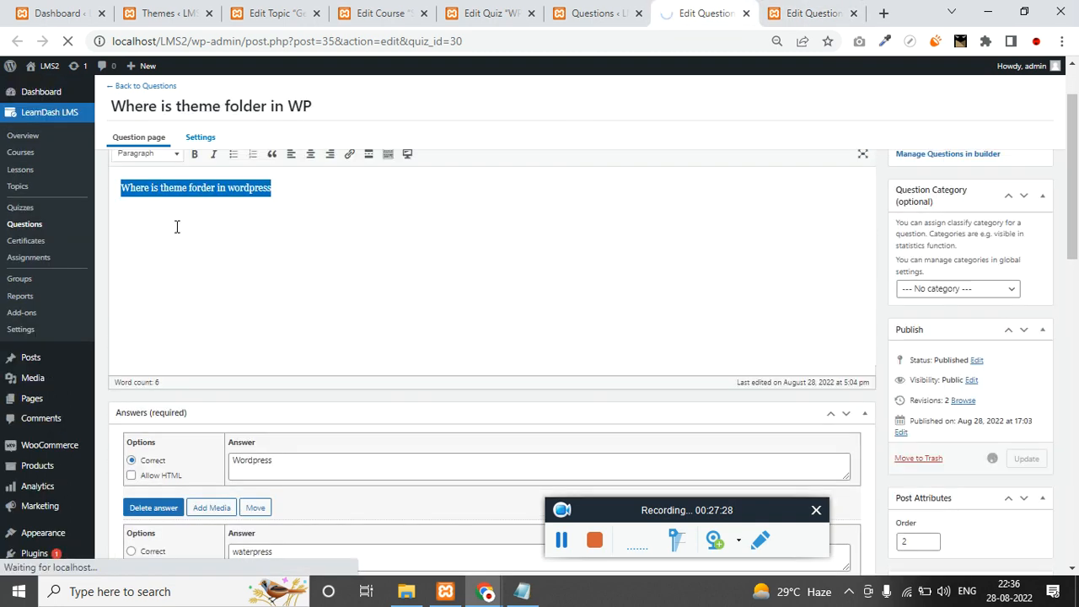
double_click(280, 465)
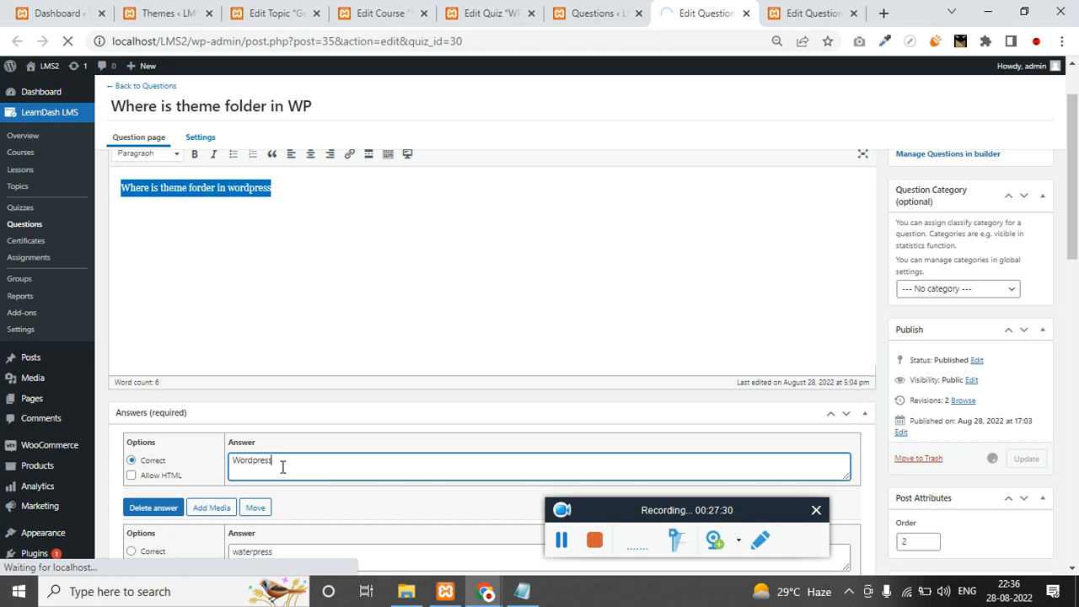
type("wp-content")
scroll(279, 468, "down", 1)
key("ctrl+a")
key("ctrl+c")
left_click(290, 480)
key("ctrl+a")
key("ctrl+v")
double_click(264, 477)
type("p")
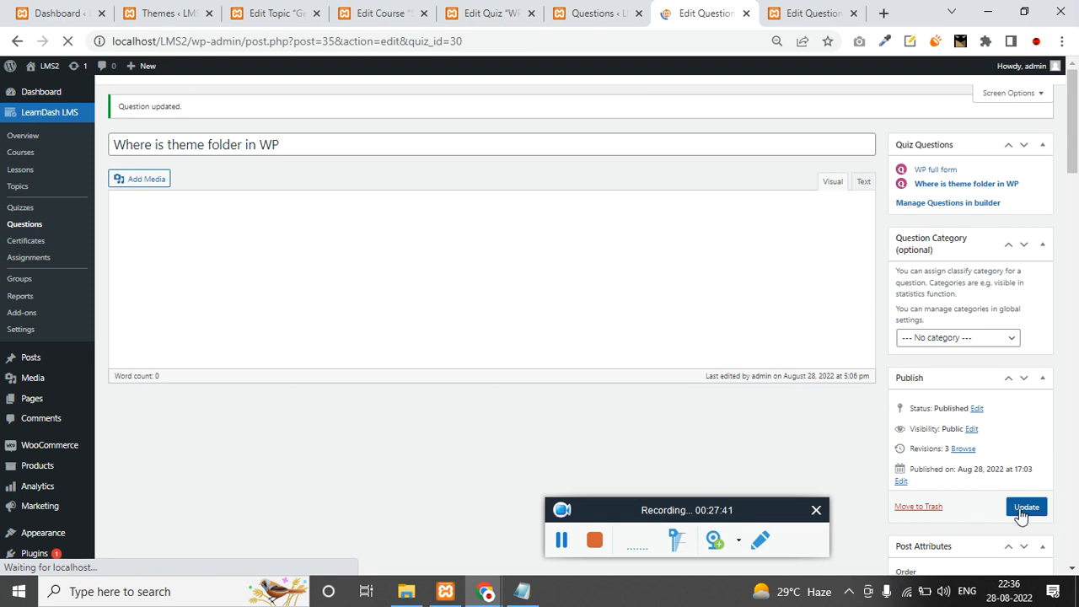
left_click(1022, 507)
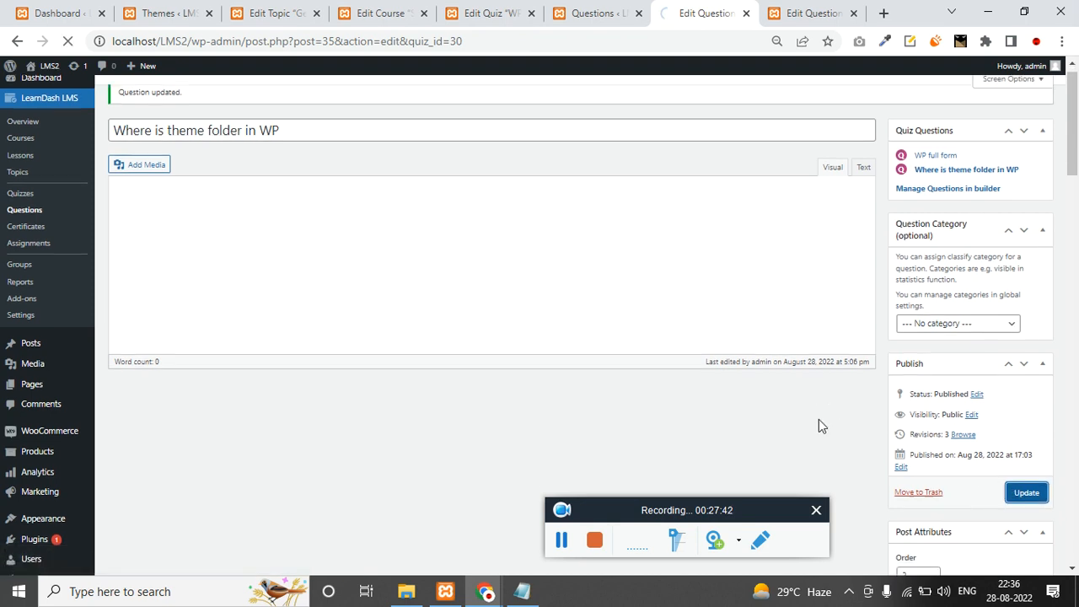
Give the WP full form question a correct answer 'wordpress' and wrong answer 'waterpress', then update it.
left_click(809, 13)
scroll(284, 325, "down", 3)
scroll(127, 251, "up", 2)
left_click(132, 222)
left_click(300, 226)
type("wordpress")
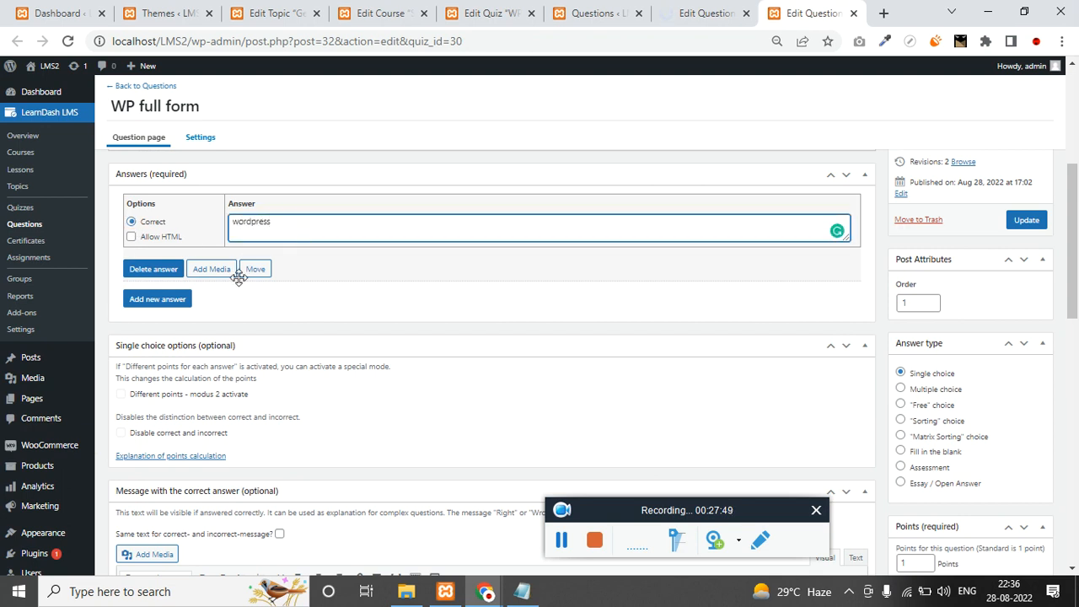
left_click(160, 300)
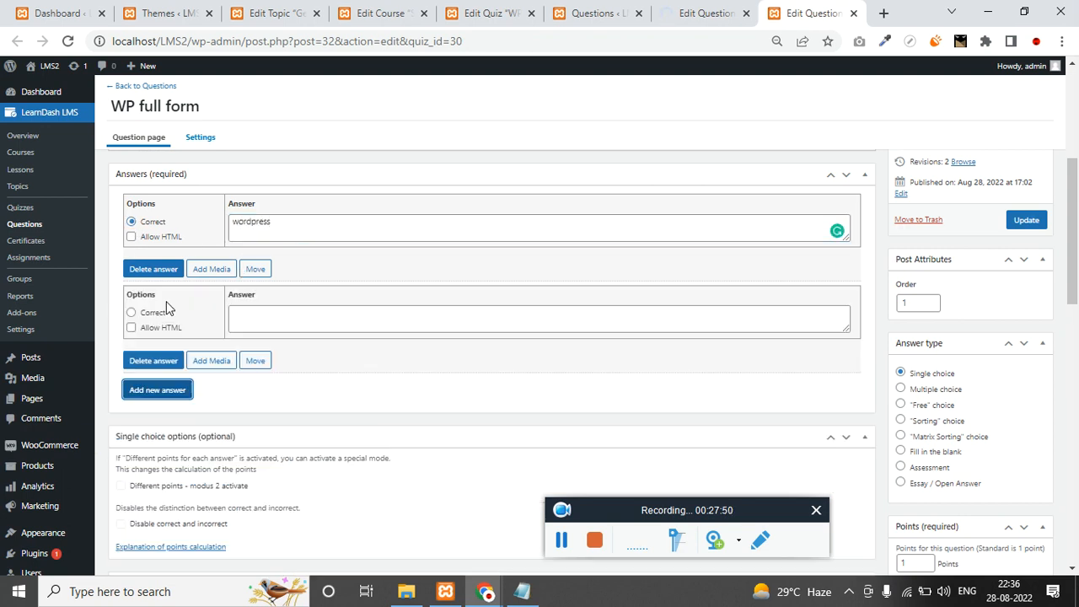
left_click(323, 316)
type("ater")
key("ctrl+a")
type("waterpress")
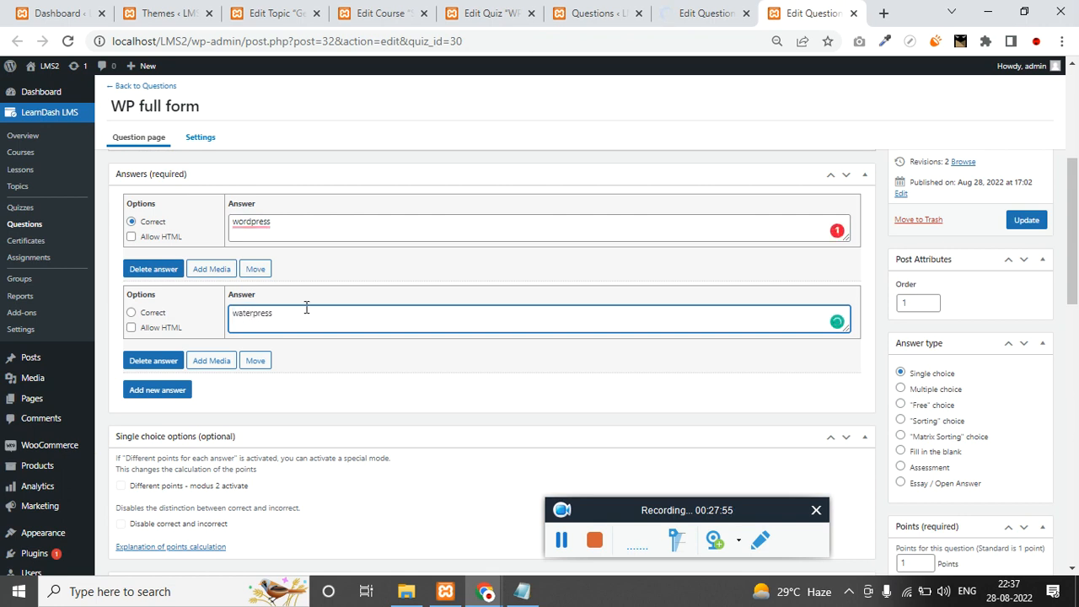
left_click(261, 221)
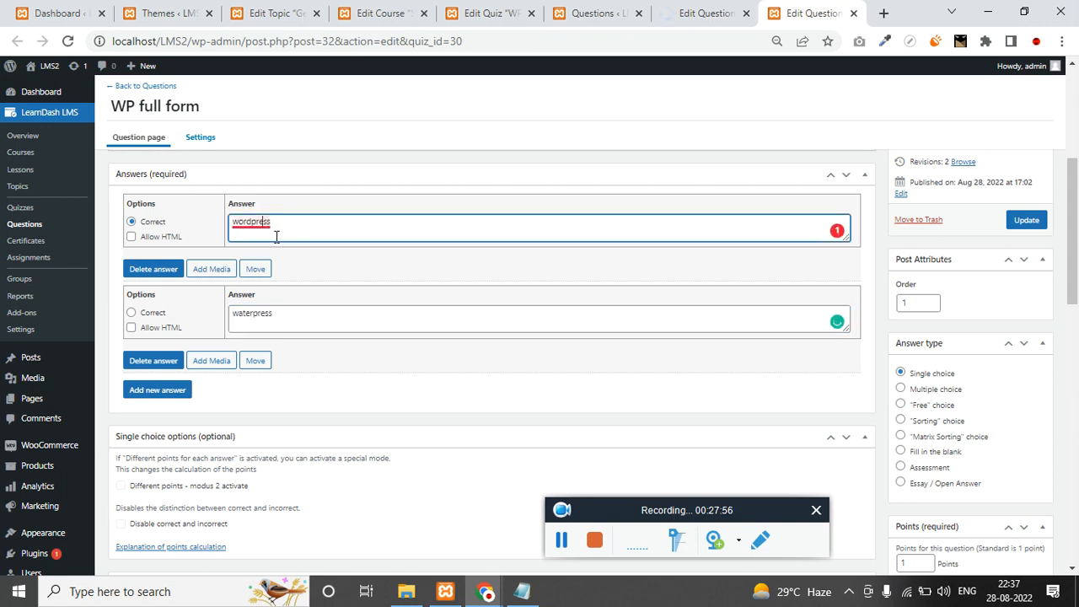
scroll(995, 340, "down", 3)
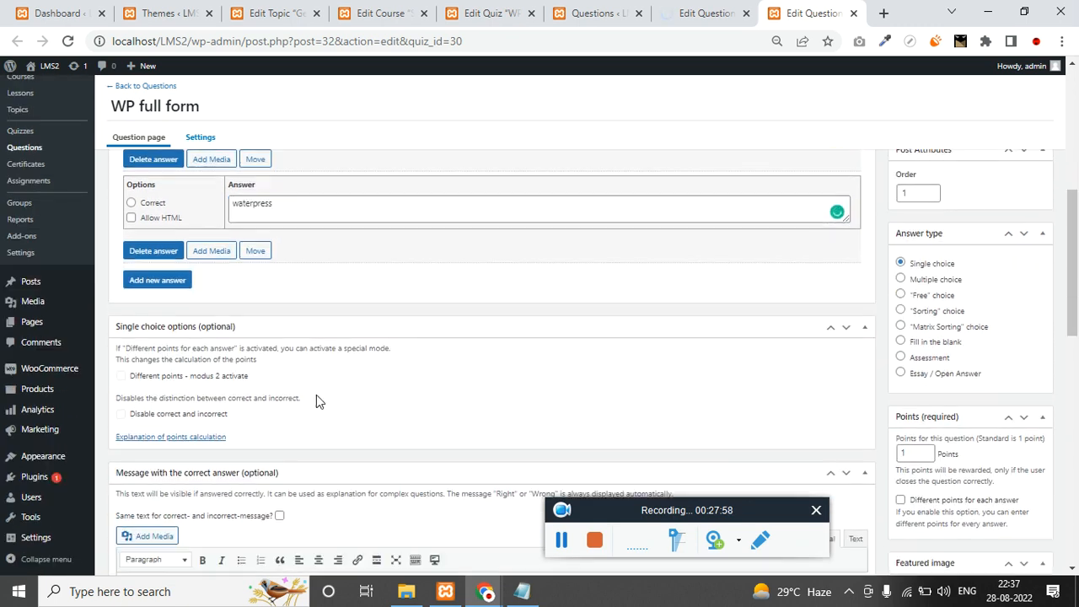
scroll(220, 396, "down", 3)
scroll(212, 441, "up", 5)
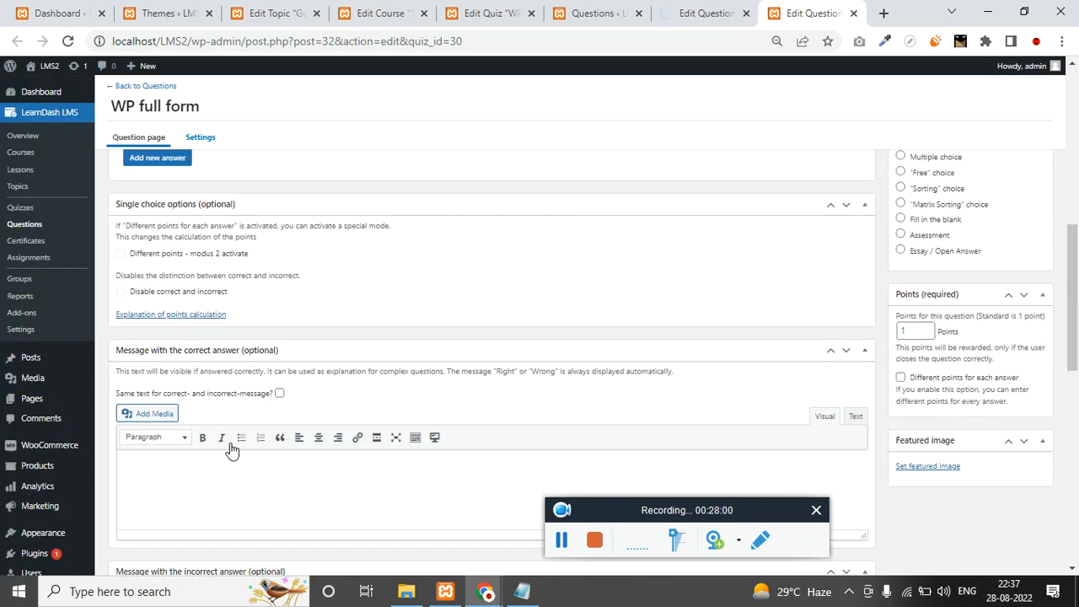
scroll(850, 331, "up", 2)
left_click(1027, 300)
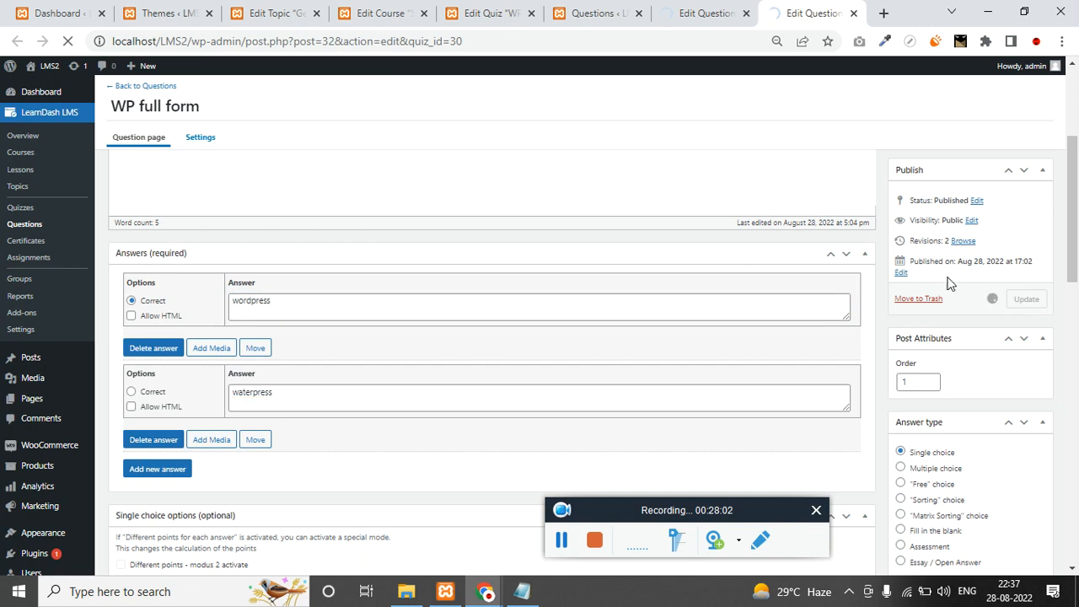
Open the empty LearnDash Certificates list.
left_click(708, 10)
scroll(330, 319, "down", 2)
scroll(331, 312, "up", 2)
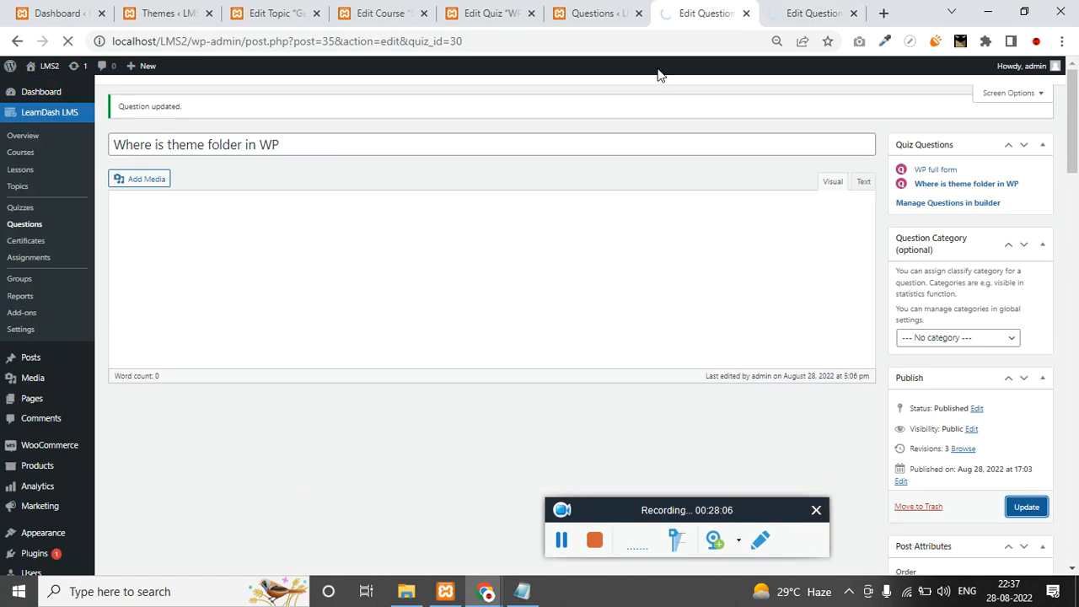
left_click(562, 540)
left_click(561, 541)
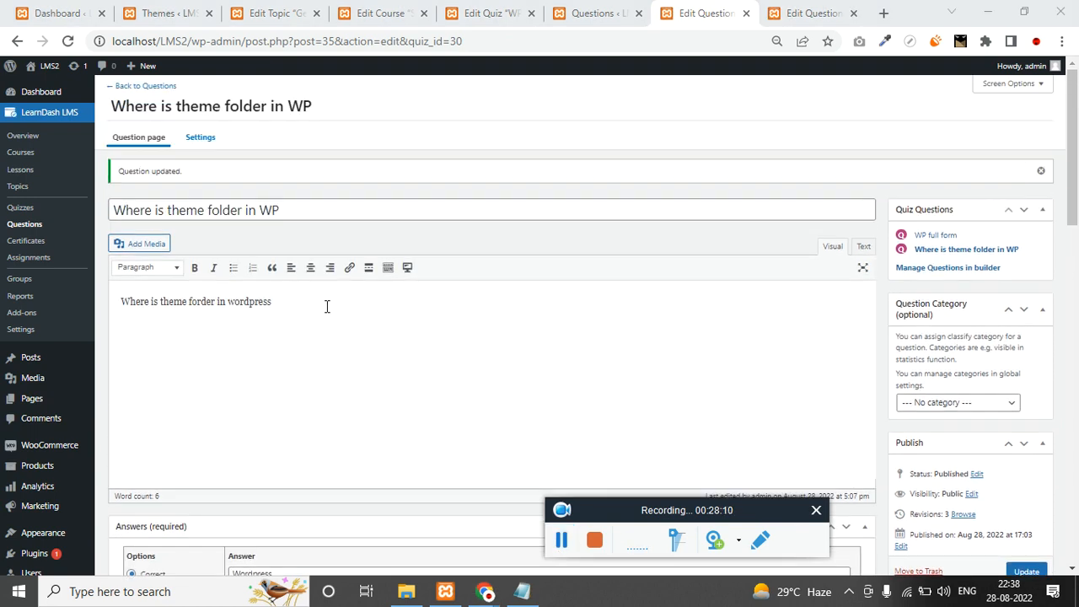
left_click(35, 244)
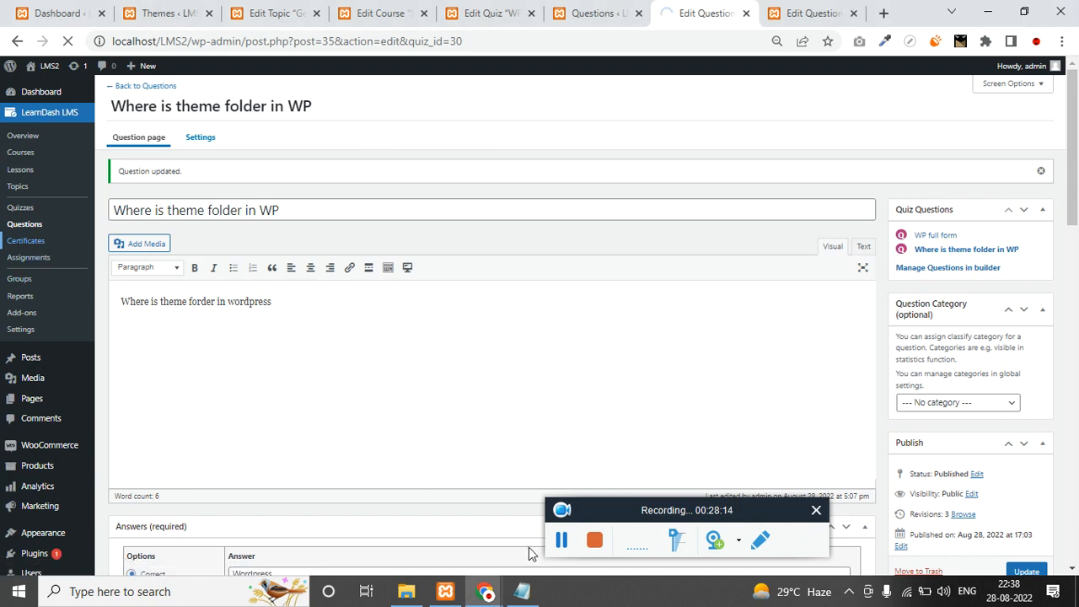
scroll(503, 441, "down", 3)
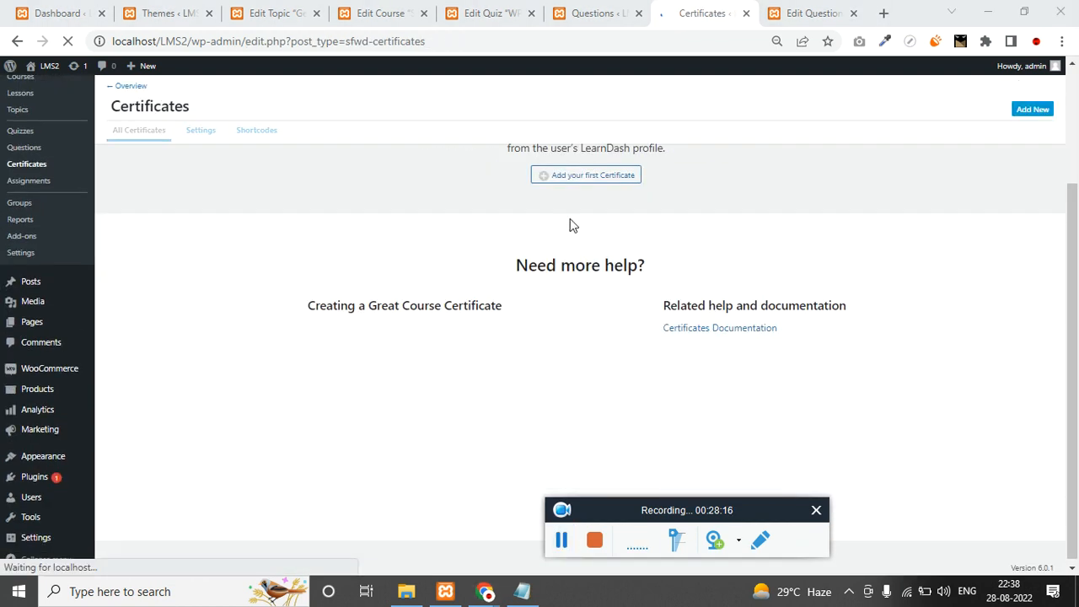
Create a new certificate titled 'course completion'.
left_click(587, 180)
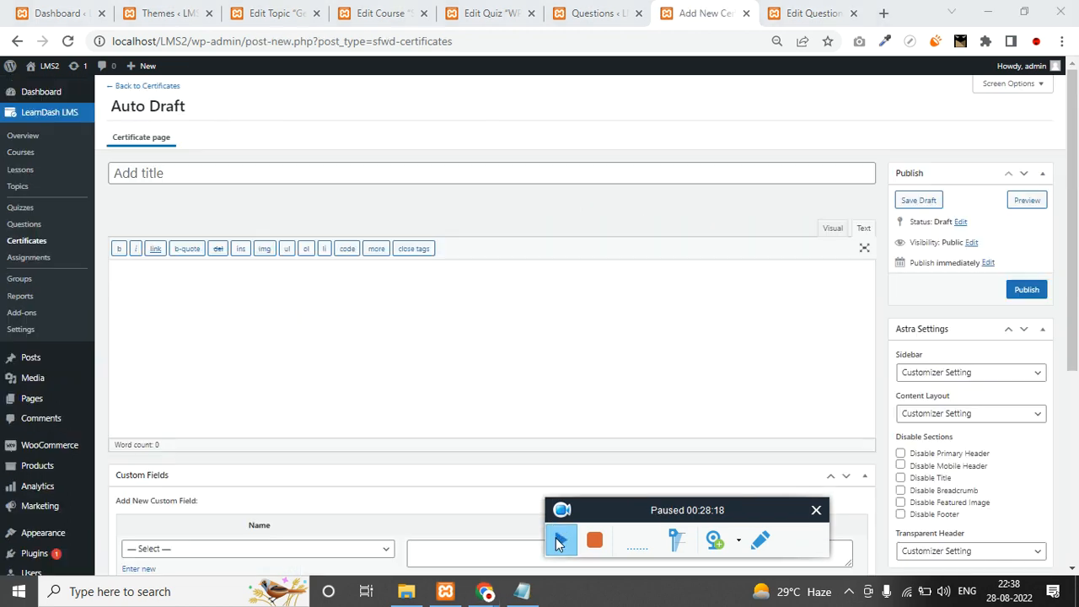
left_click(224, 179)
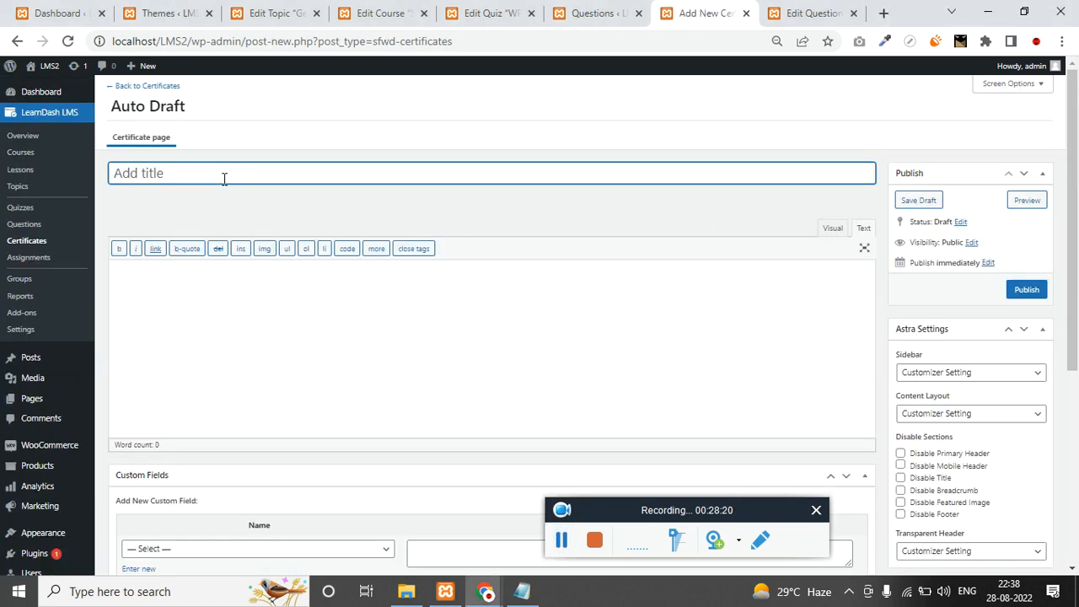
type("course completion")
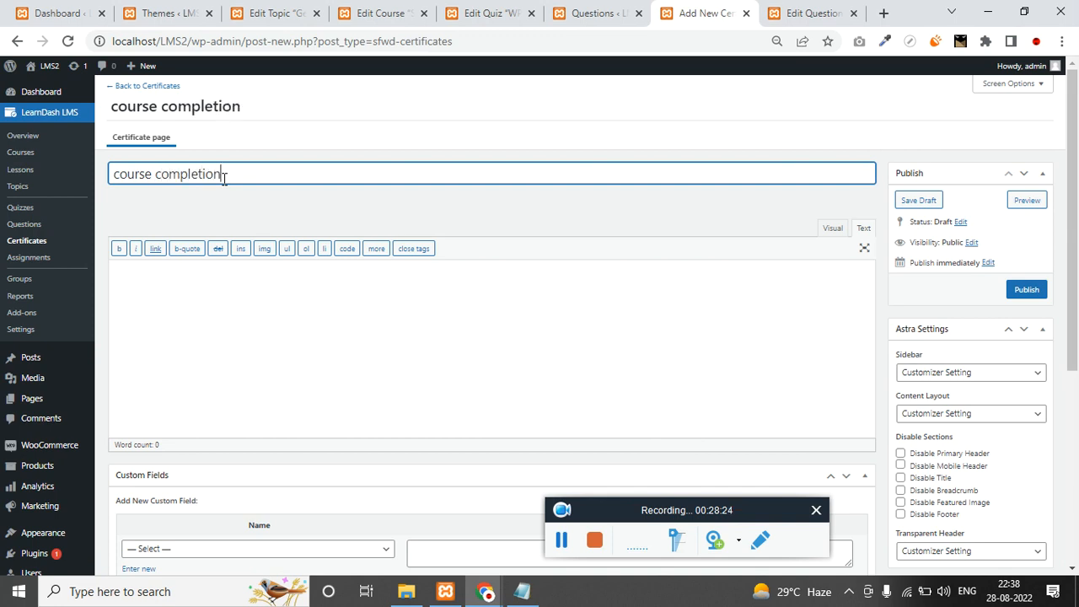
key("ctrl+a")
scroll(986, 371, "down", 3)
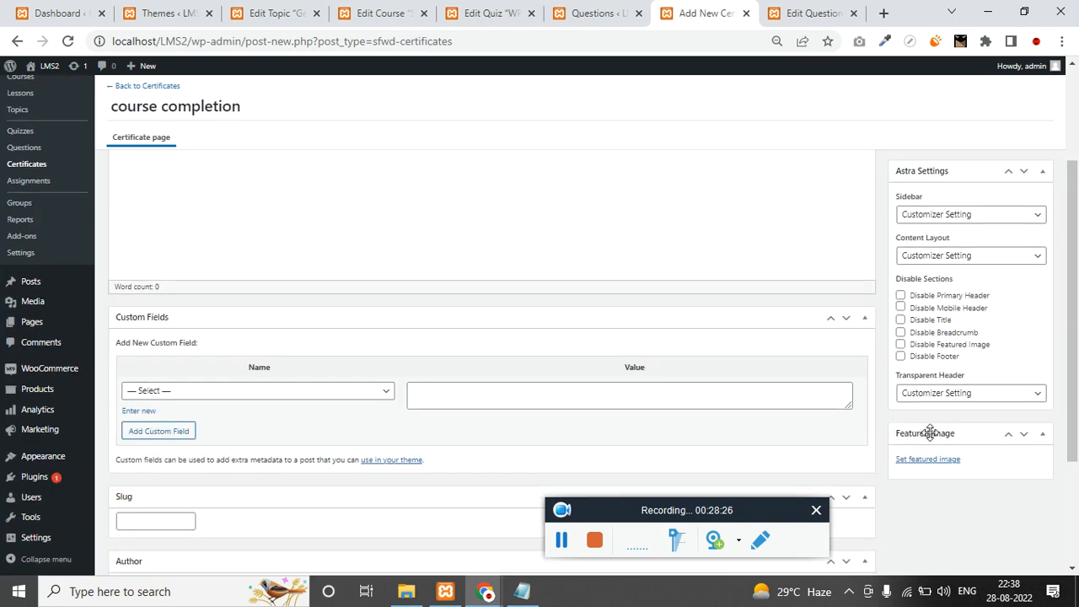
Upload the gold certificate PNG and set it as the certificate's featured image.
left_click(927, 461)
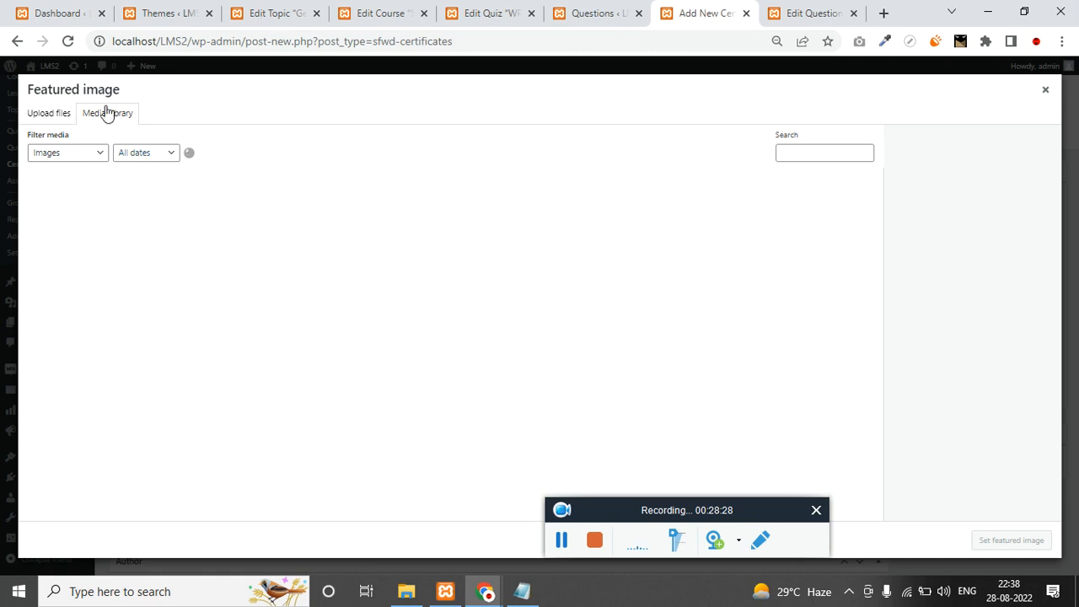
left_click(49, 115)
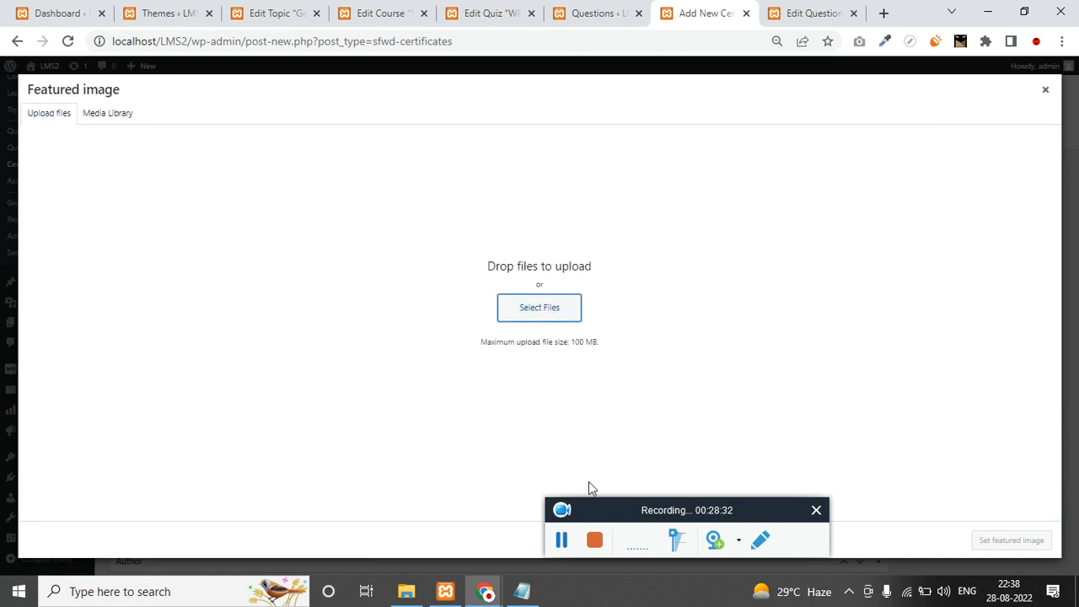
left_click(562, 540)
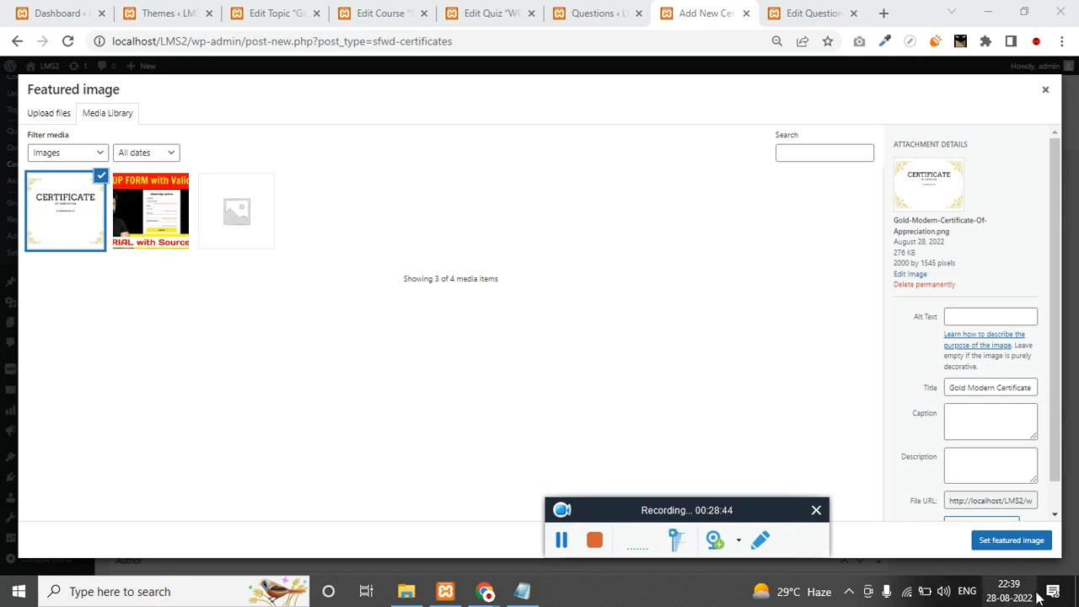
left_click(1028, 542)
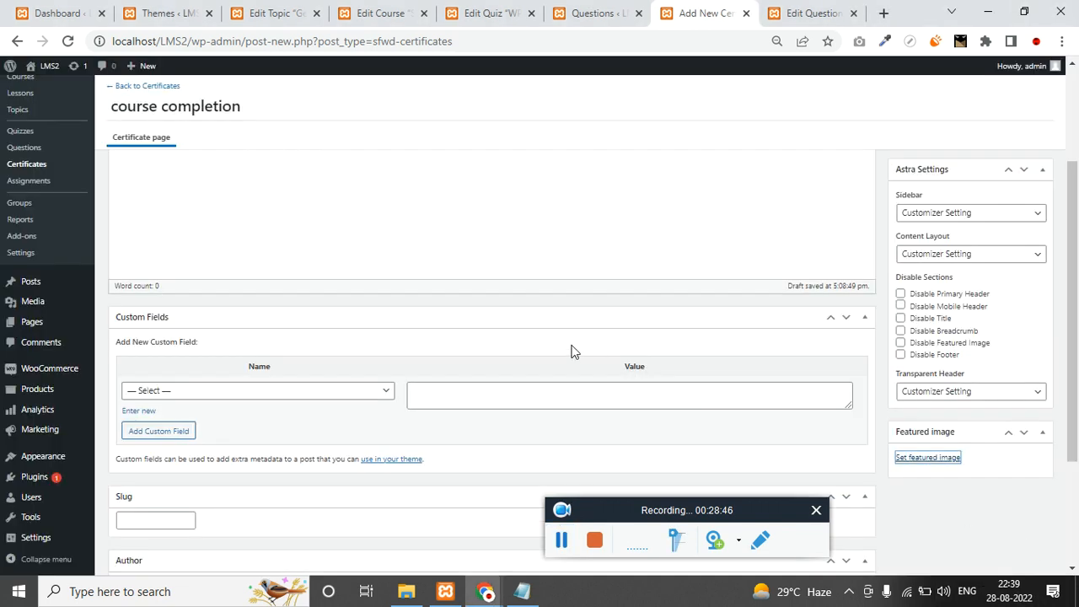
Switch the certificate body editor between Visual and Text modes, ending in Visual.
scroll(392, 298, "up", 2)
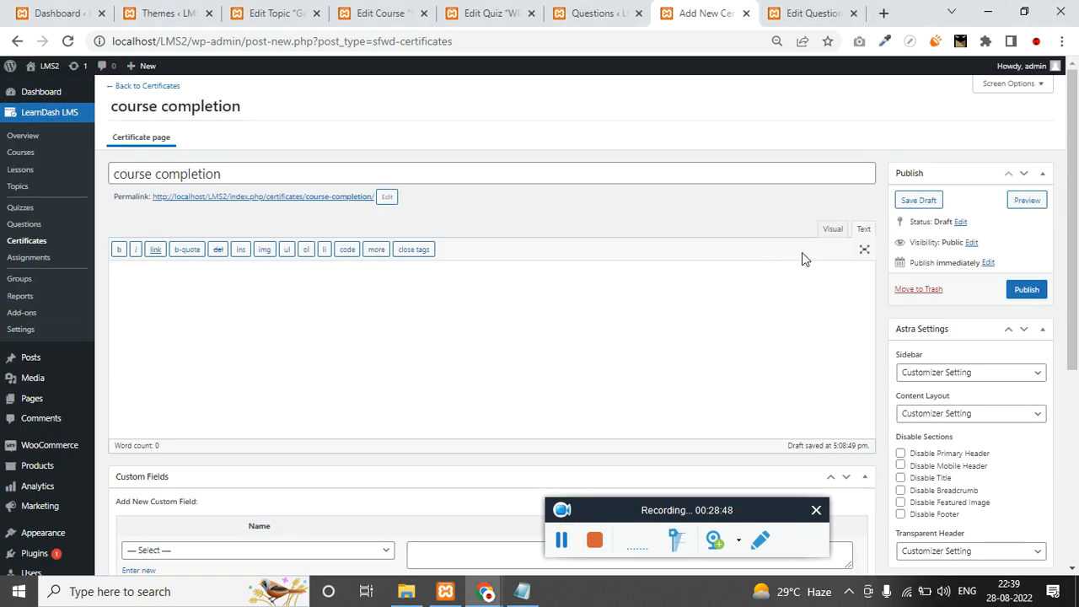
left_click(833, 228)
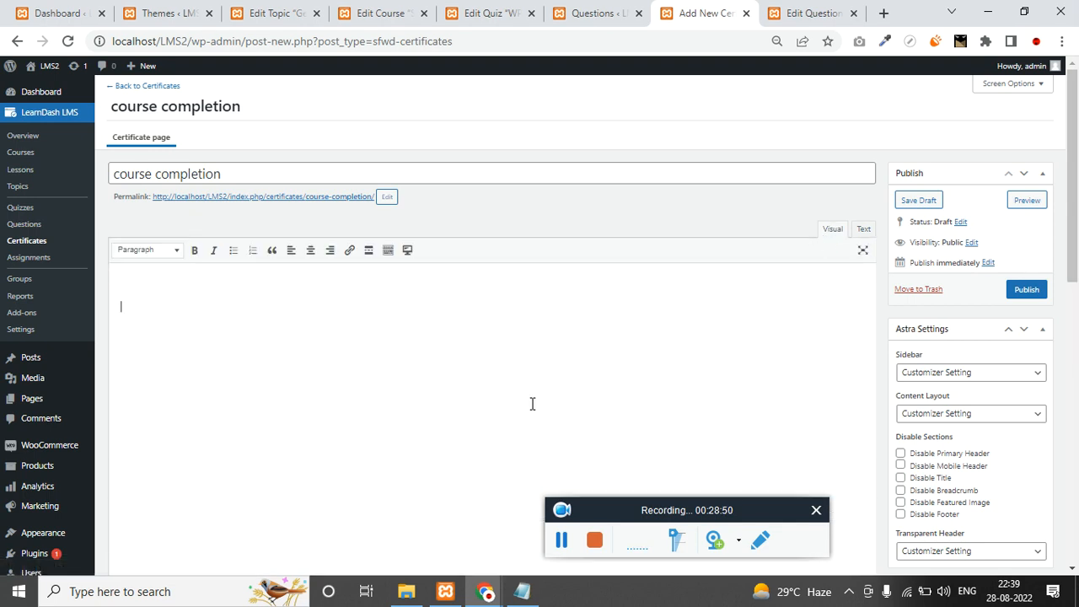
scroll(952, 376, "down", 3)
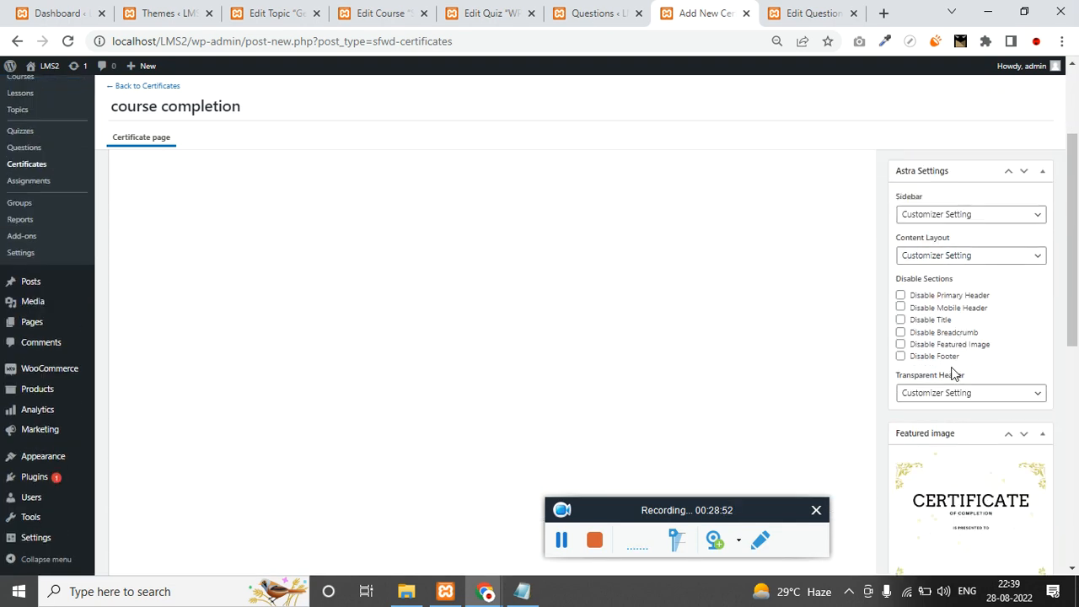
scroll(758, 406, "up", 3)
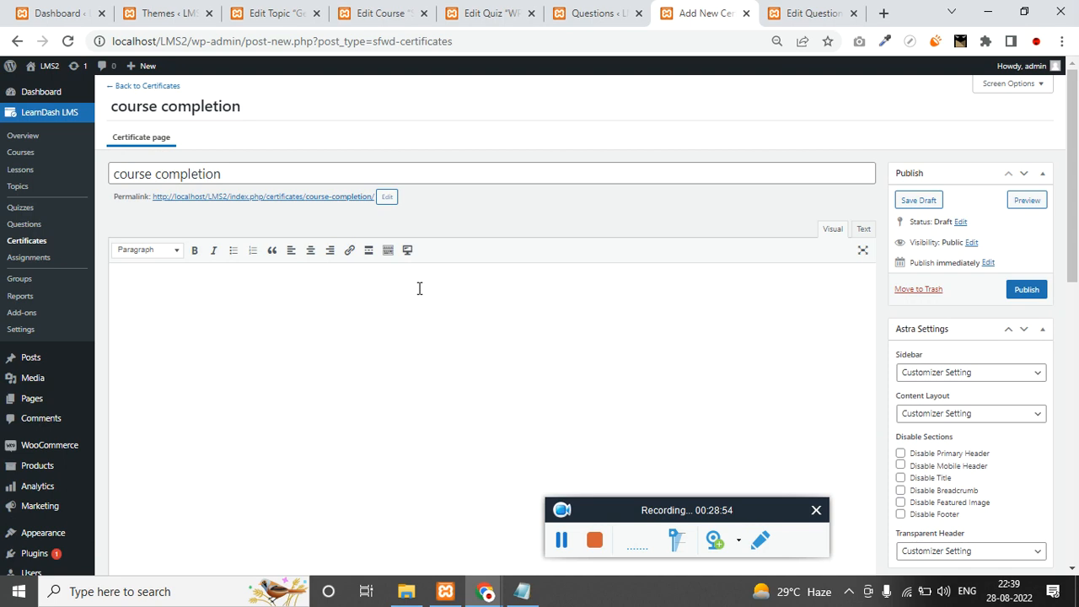
left_click(863, 229)
left_click(832, 228)
Publish the certificate and review its gold background in the Visual editor.
left_click(1026, 289)
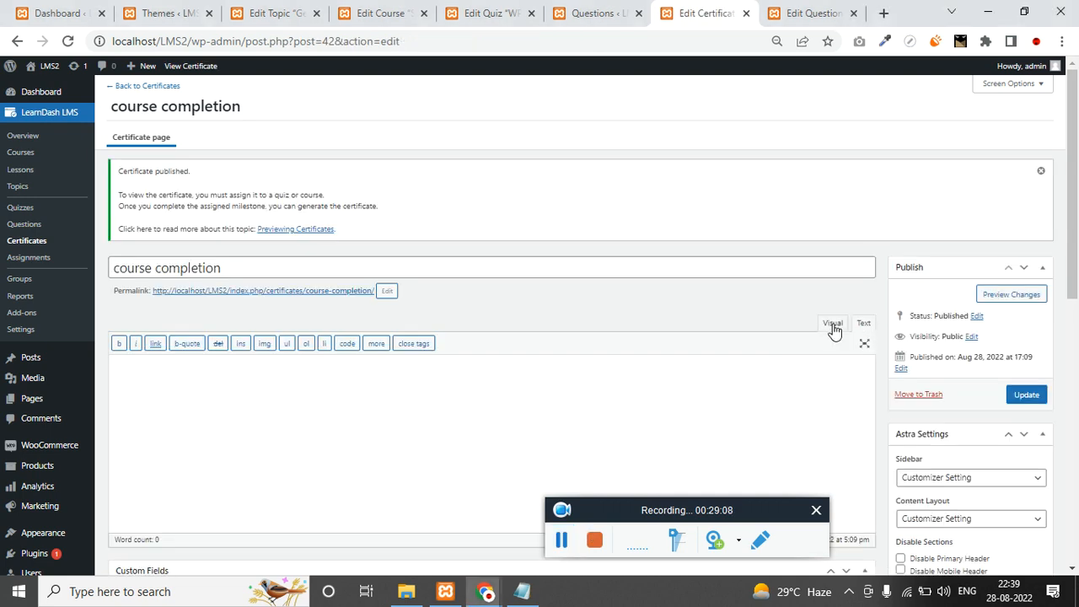
left_click(833, 324)
scroll(513, 334, "down", 2)
scroll(593, 354, "down", 3)
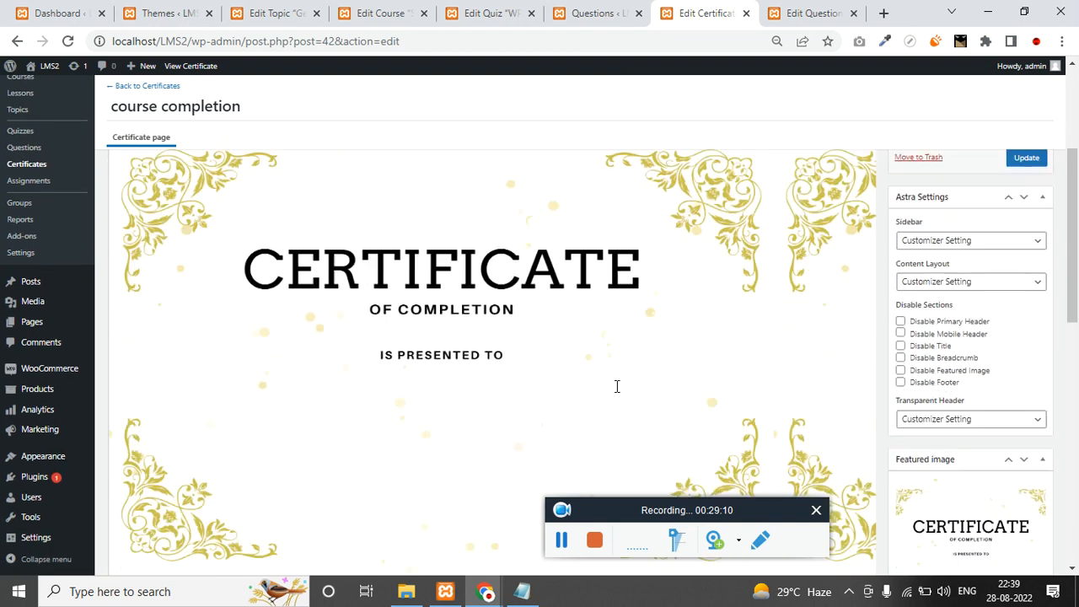
scroll(607, 363, "up", 5)
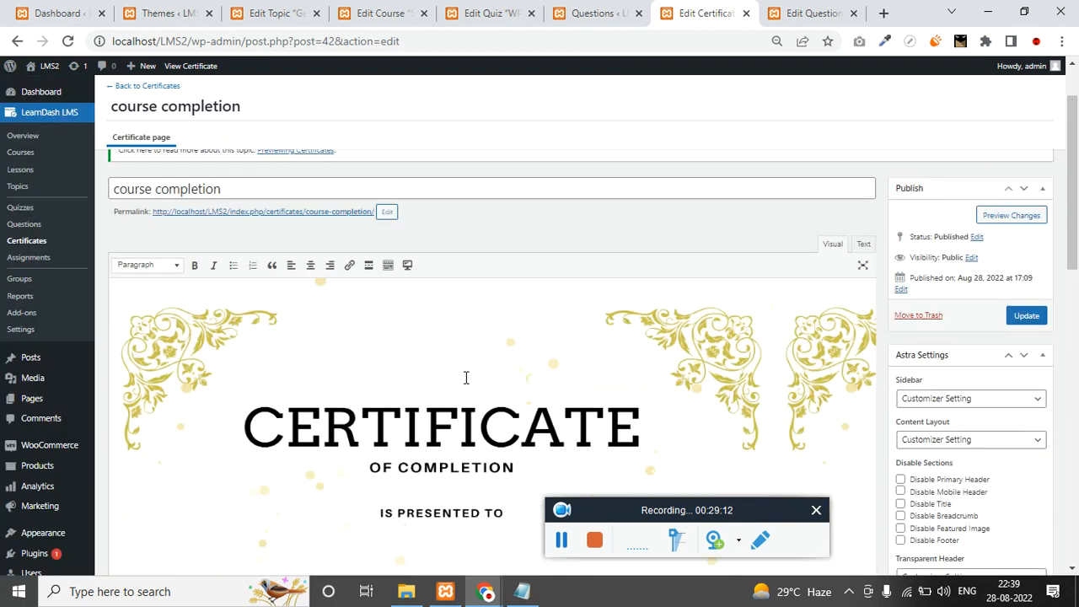
scroll(441, 361, "down", 2)
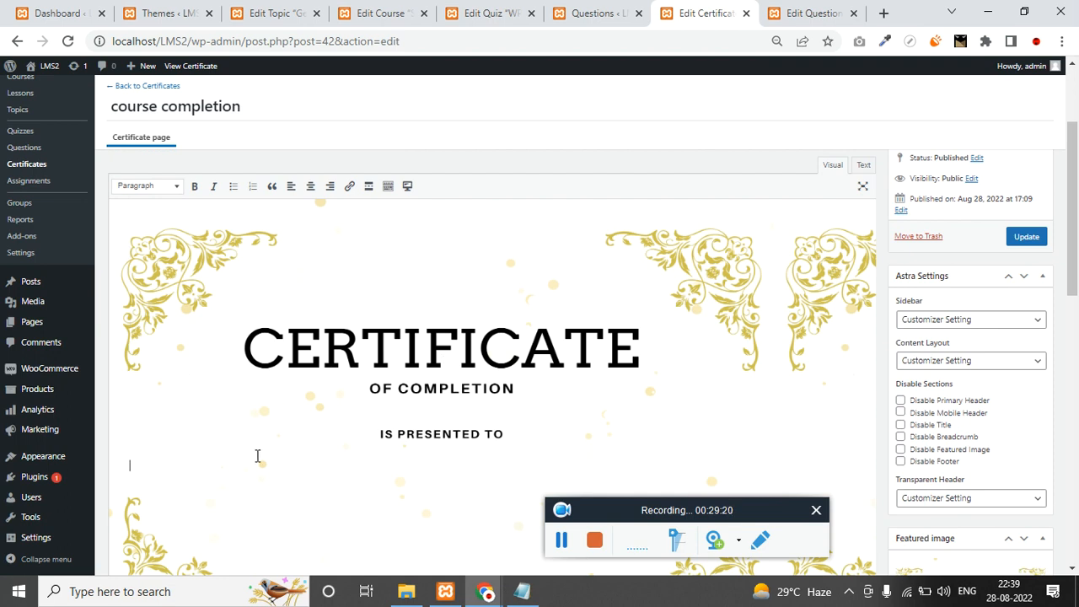
scroll(303, 446, "down", 3)
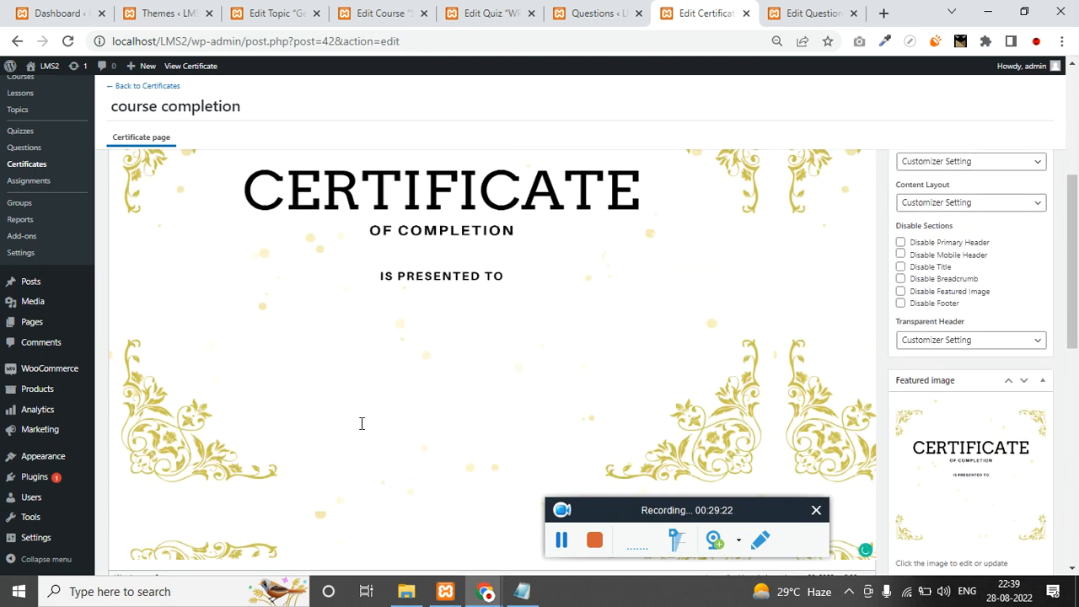
scroll(337, 393, "up", 5)
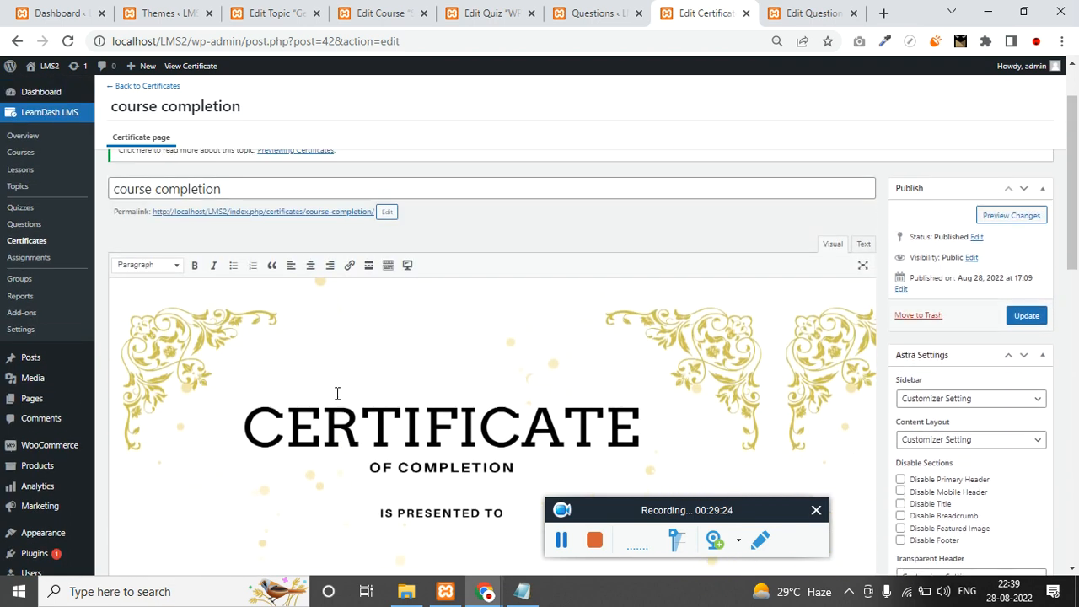
Insert the usermeta first_name shortcode into the certificate body.
left_click(409, 267)
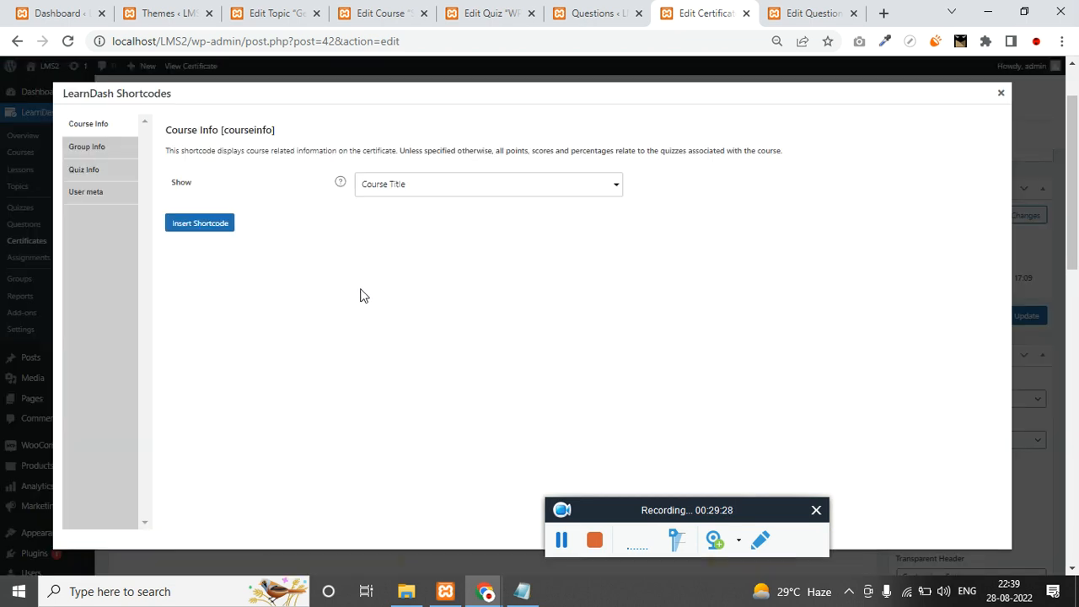
left_click(94, 194)
left_click(427, 192)
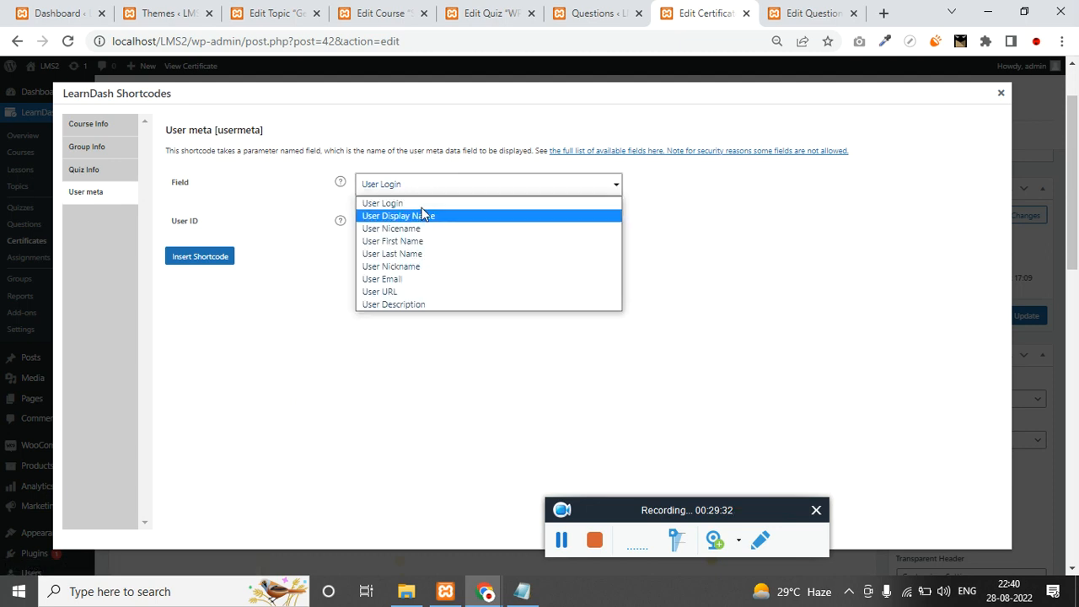
left_click(418, 240)
left_click(214, 265)
scroll(364, 340, "down", 1)
scroll(363, 340, "down", 2)
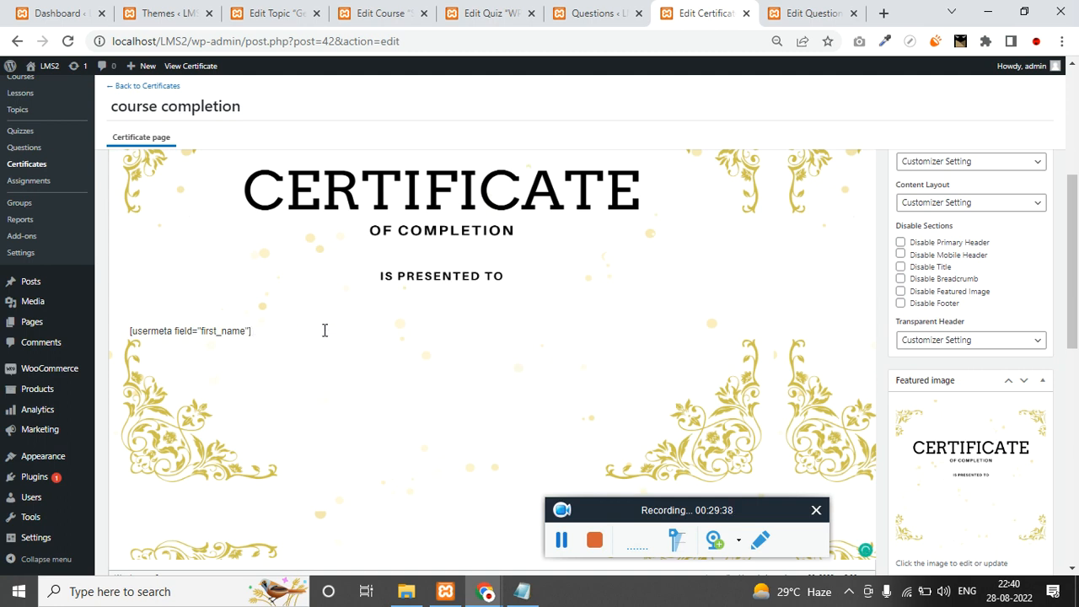
scroll(324, 329, "up", 3)
Insert the usermeta last_name shortcode after the first name.
left_click(404, 269)
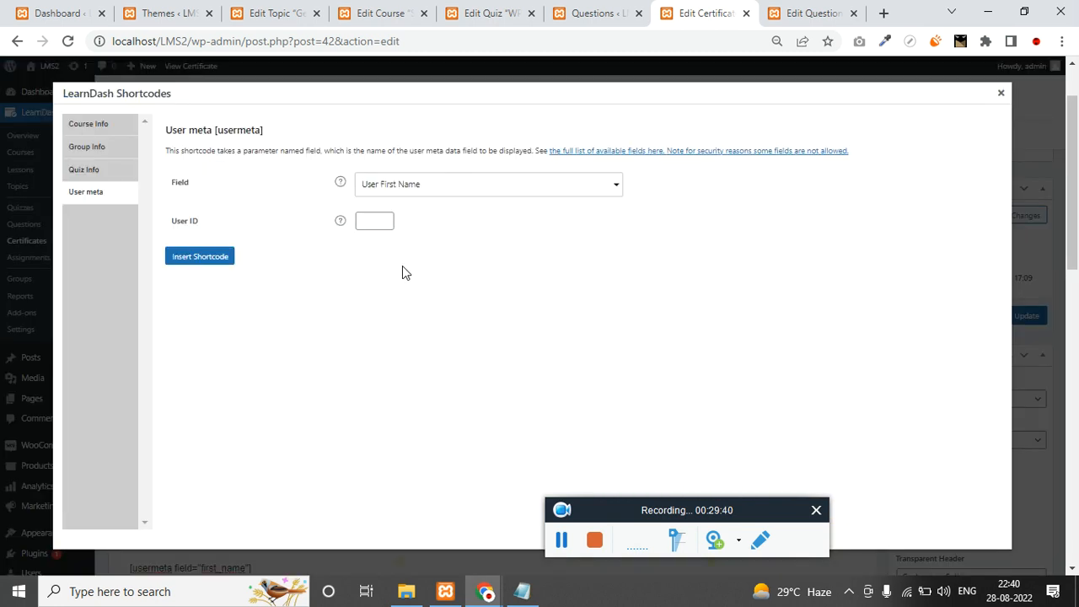
left_click(396, 187)
left_click(419, 251)
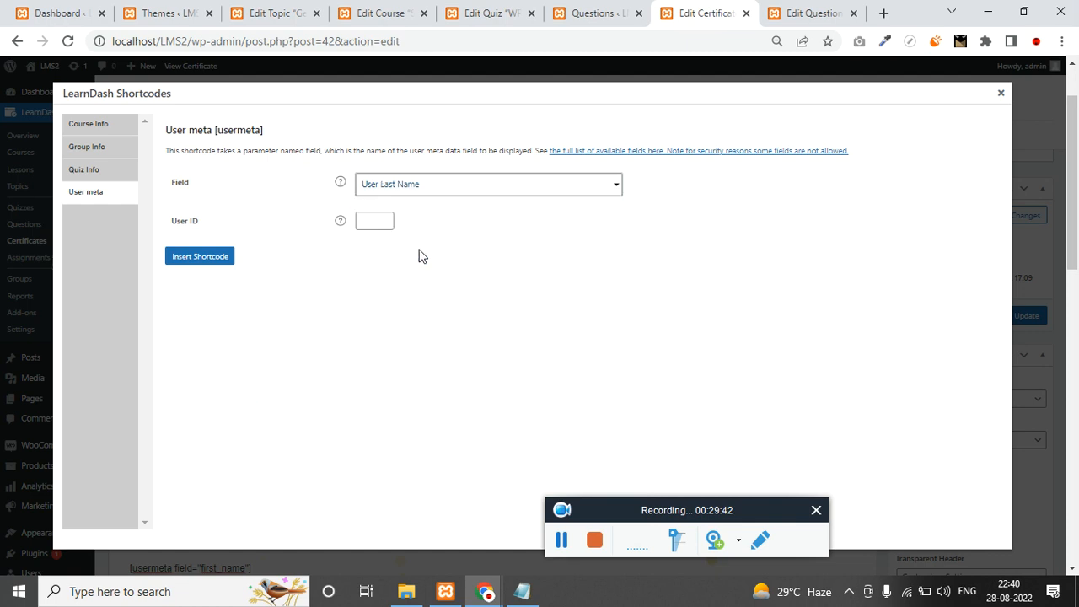
left_click(199, 258)
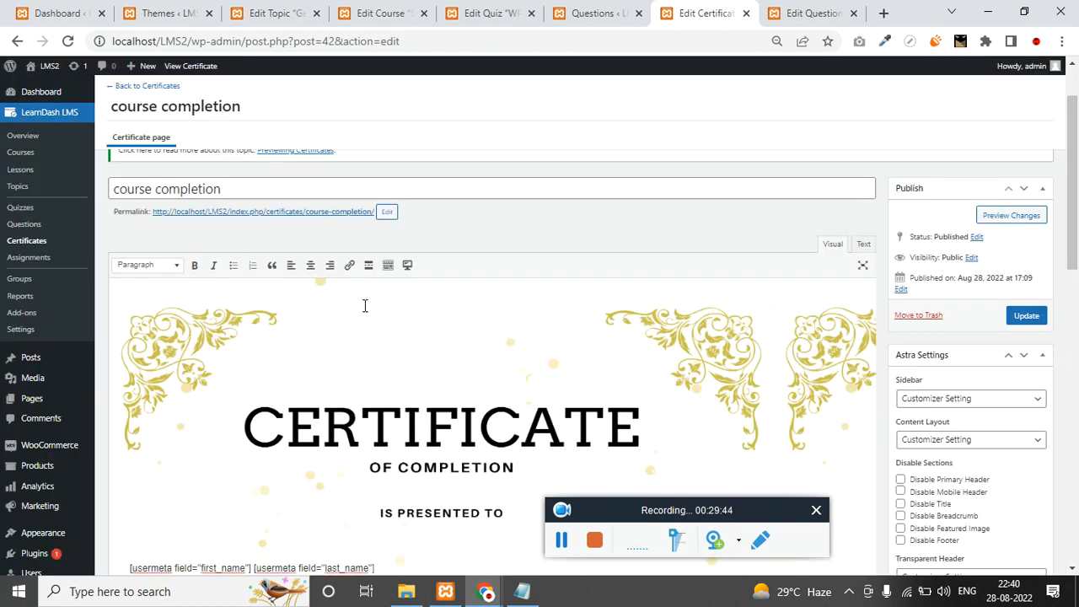
scroll(338, 295, "down", 3)
Centre the name shortcode line as Heading 1 and update the certificate.
triple_click(281, 330)
scroll(414, 330, "up", 3)
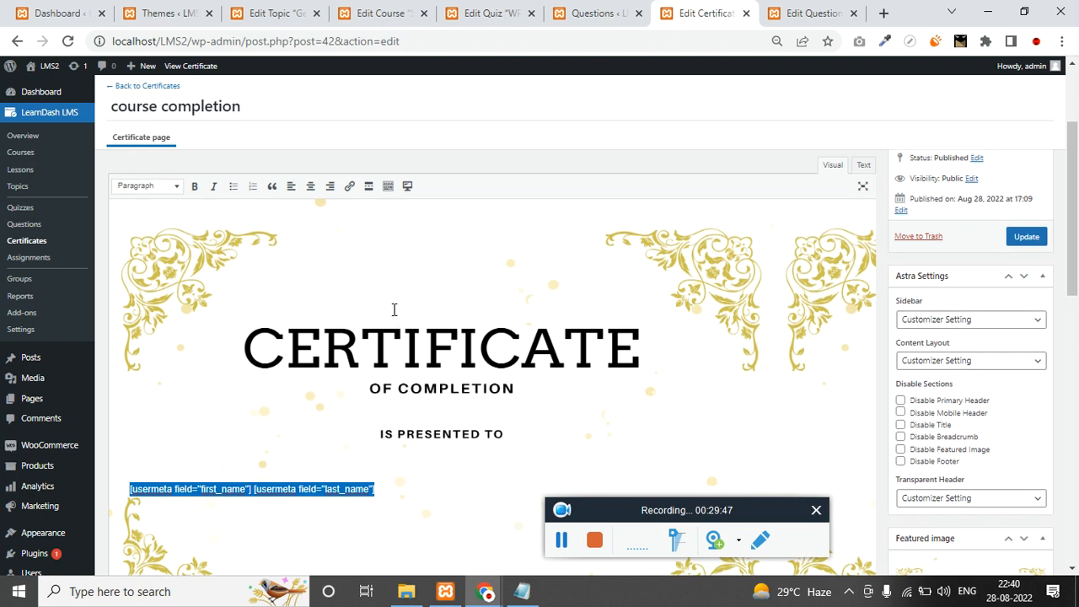
left_click(310, 186)
left_click(162, 193)
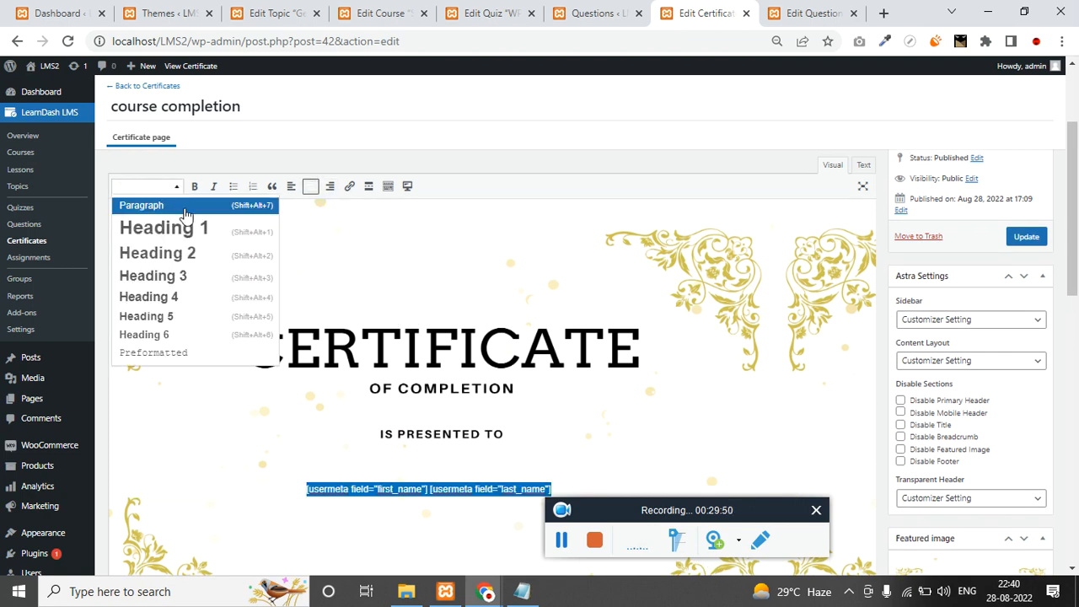
left_click(160, 228)
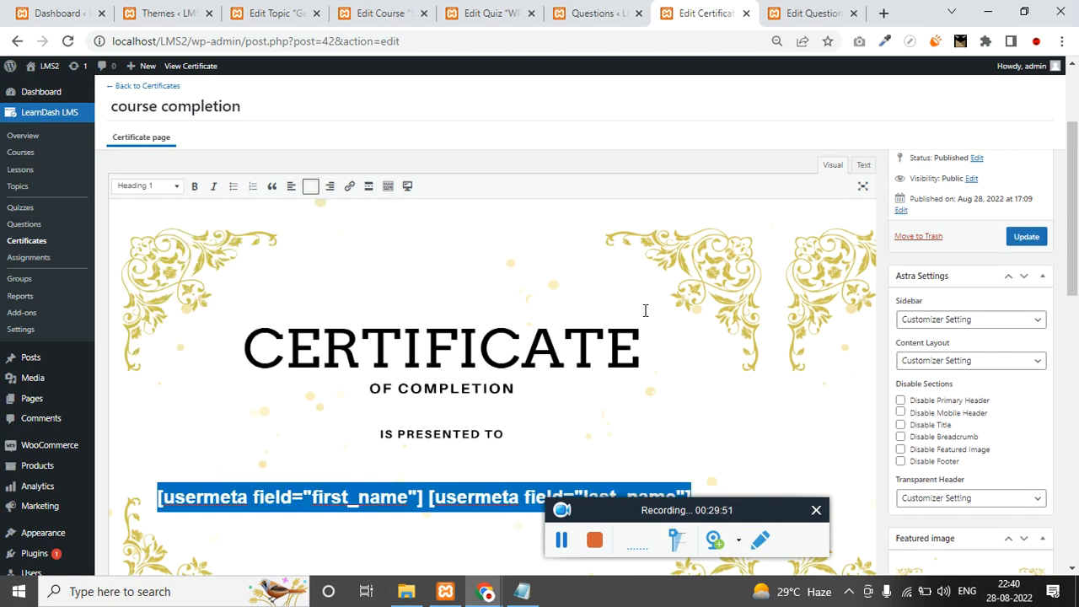
left_click(1026, 239)
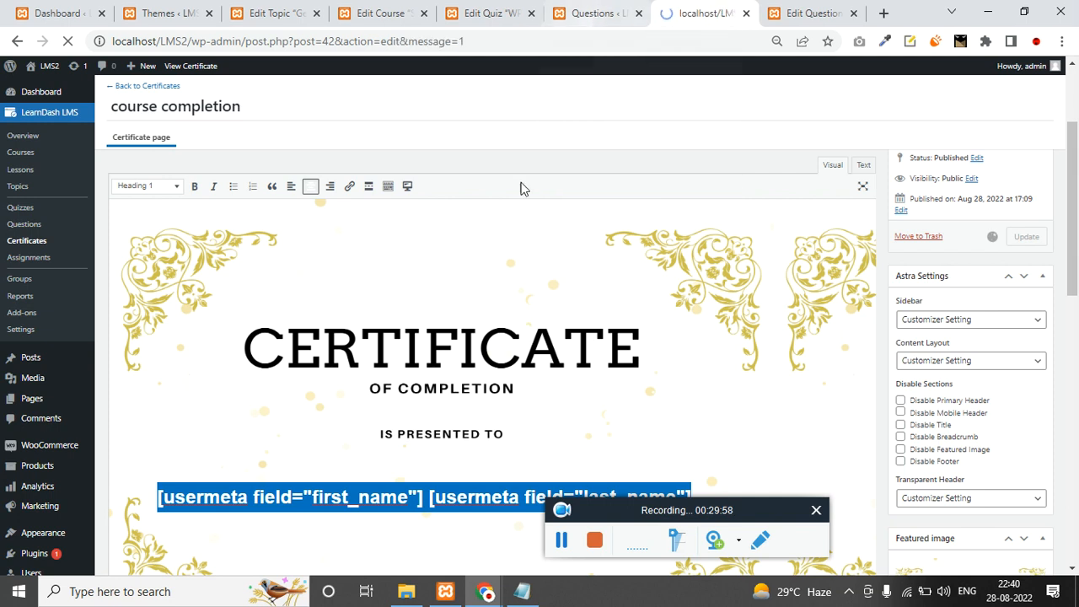
left_click(594, 12)
Switch through the open admin tabs back to the course builder and scroll the course page.
left_click(500, 13)
left_click(270, 10)
left_click(163, 12)
left_click(58, 13)
left_click(381, 12)
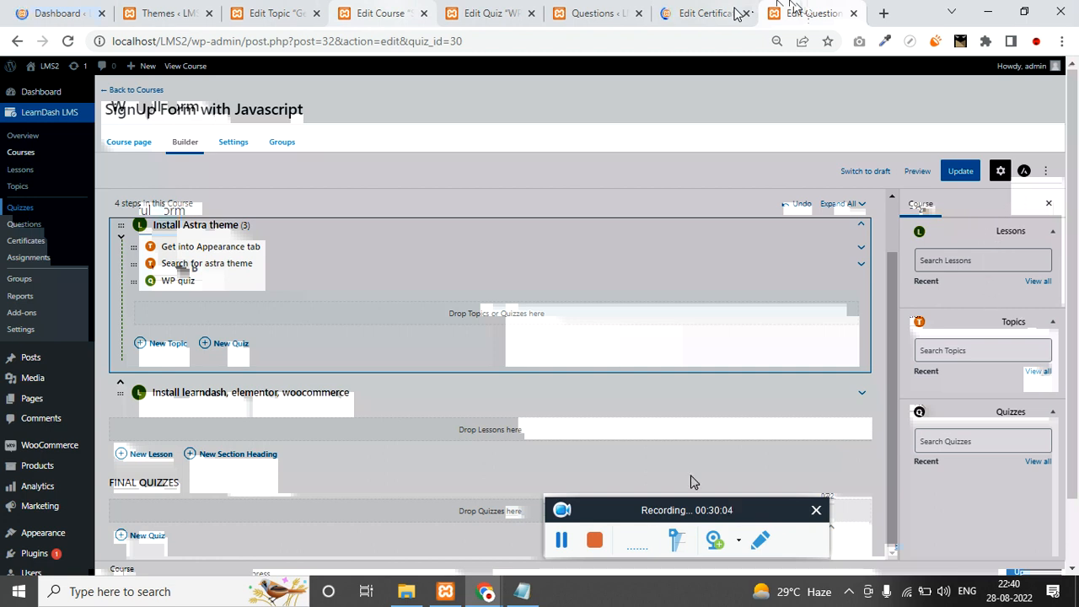
left_click(564, 543)
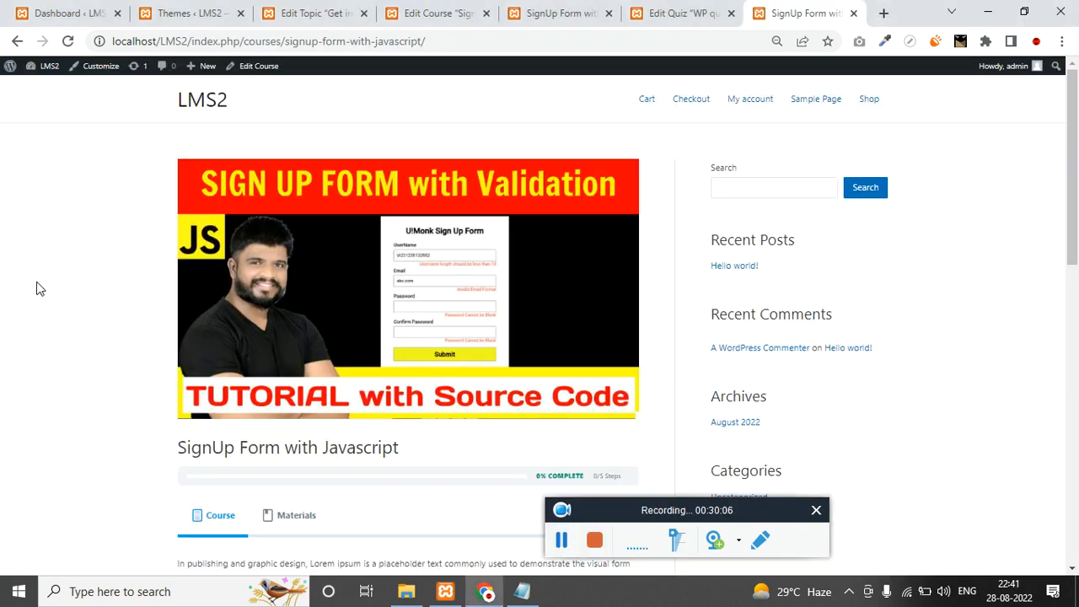
scroll(288, 193, "down", 1)
scroll(284, 434, "down", 2)
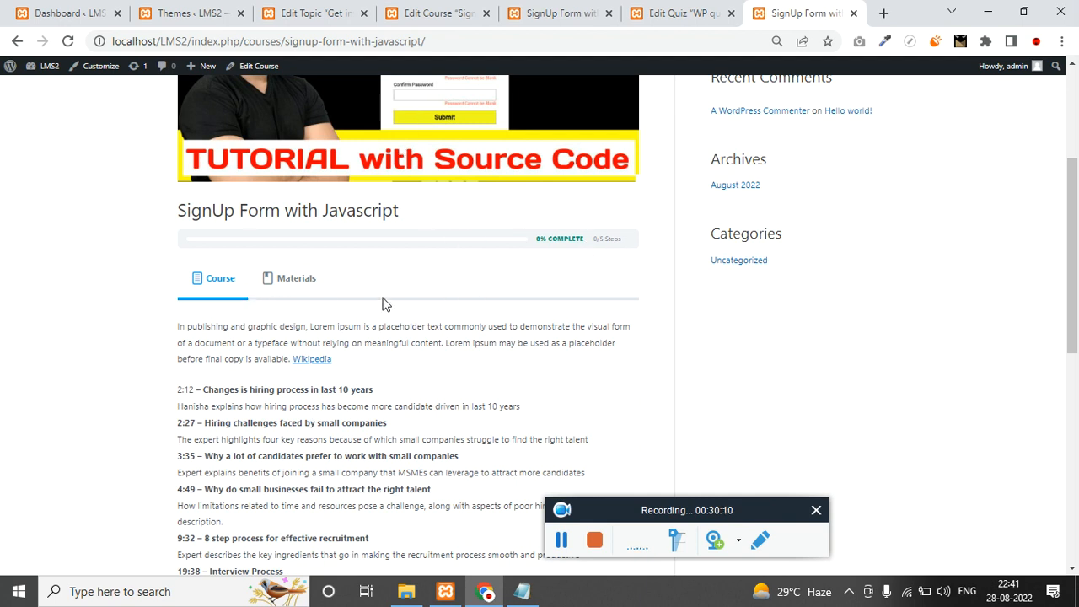
Show Materials, expand the Install Astra theme lesson, and open its Get into Appearance tab topic.
left_click(281, 290)
left_click(207, 294)
left_click(282, 280)
scroll(304, 405, "down", 3)
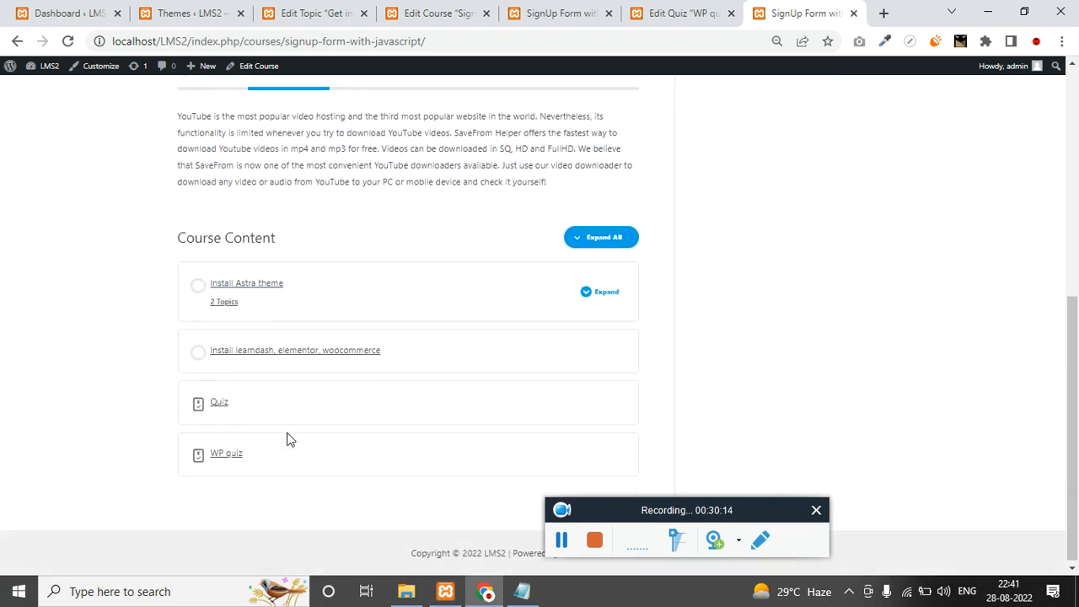
scroll(241, 390, "up", 2)
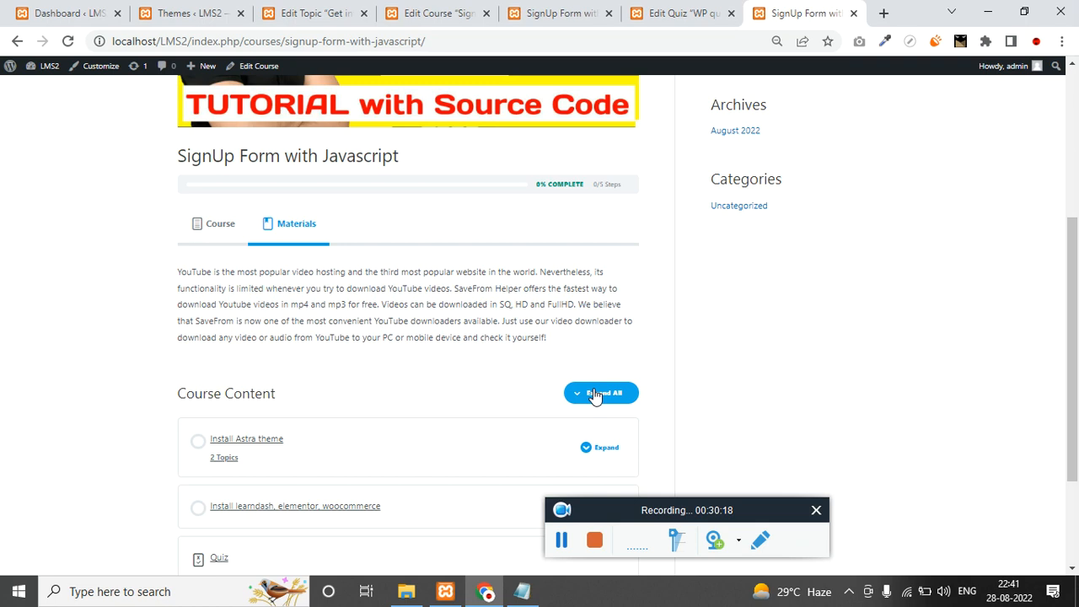
scroll(599, 393, "down", 2)
left_click(597, 302)
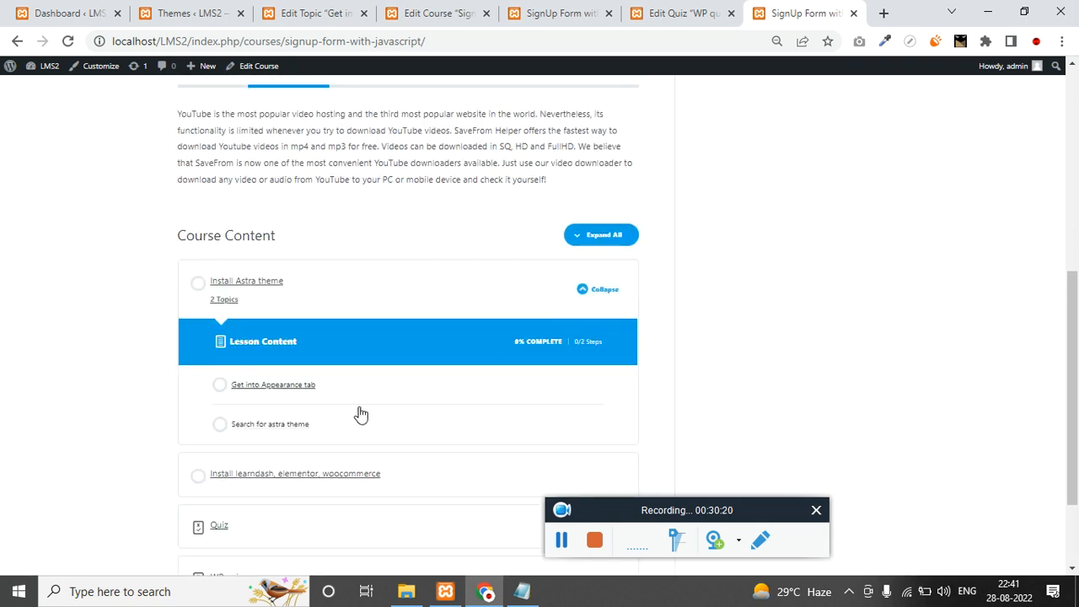
scroll(359, 414, "down", 1)
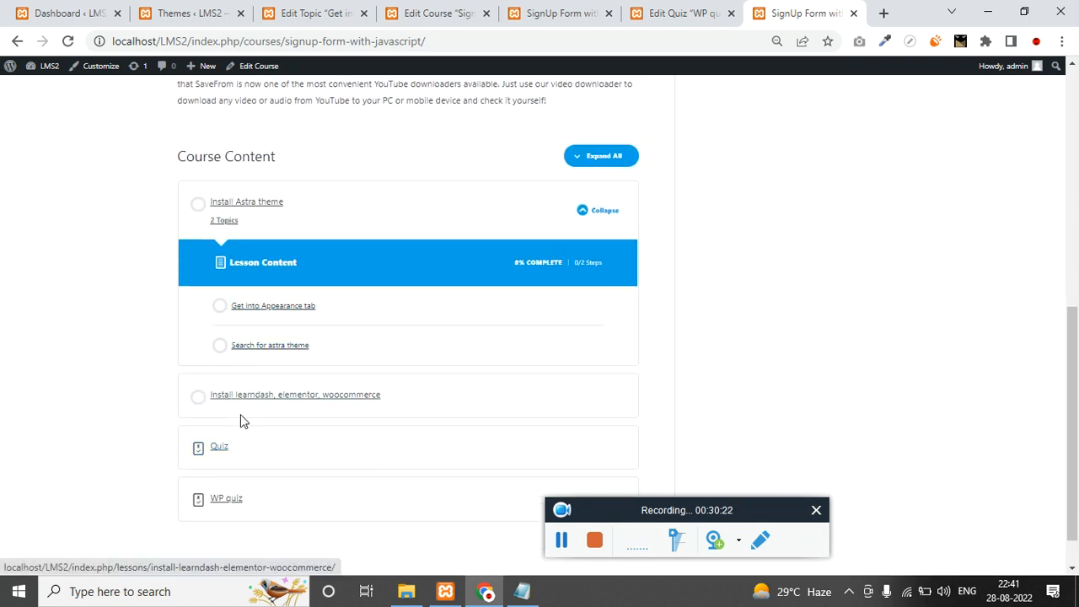
left_click(284, 309)
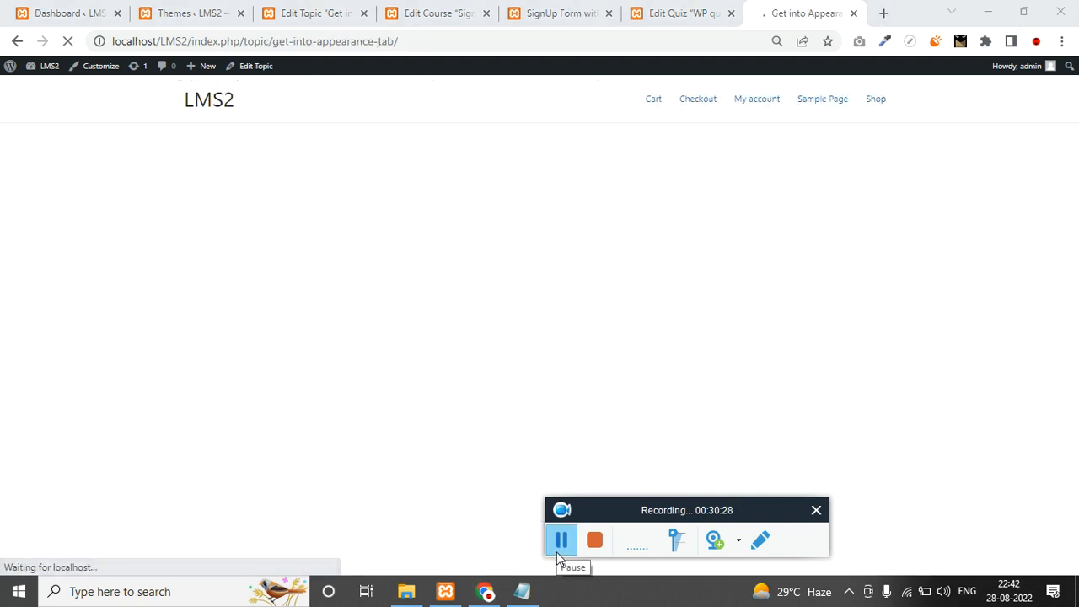
Copy the topic URL and mark Get into Appearance tab and Search for astra theme complete.
left_click(410, 41)
key("ctrl+c")
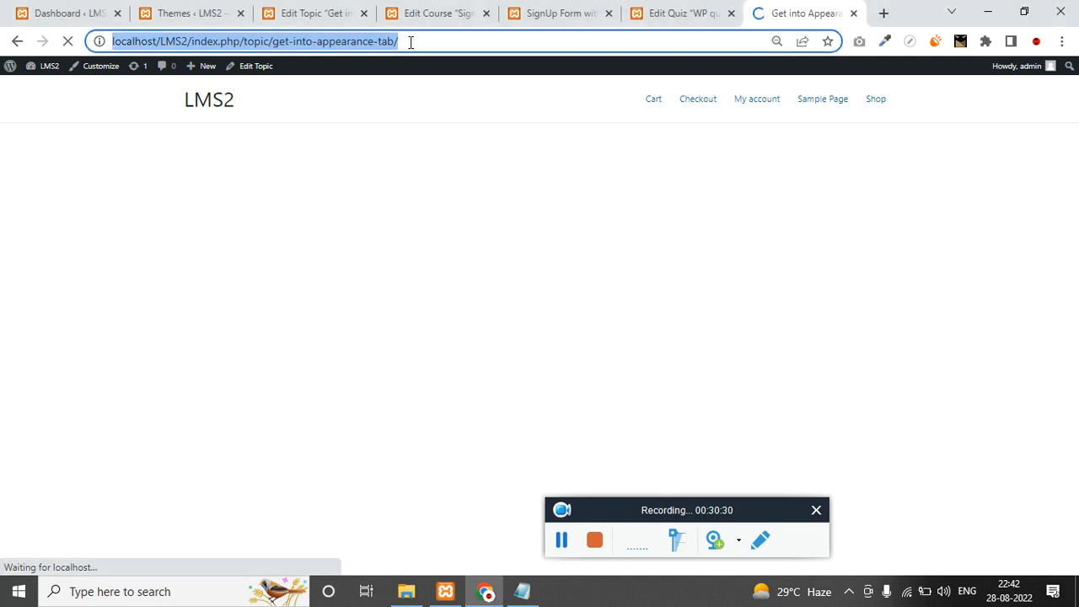
key("ctrl+shift+n")
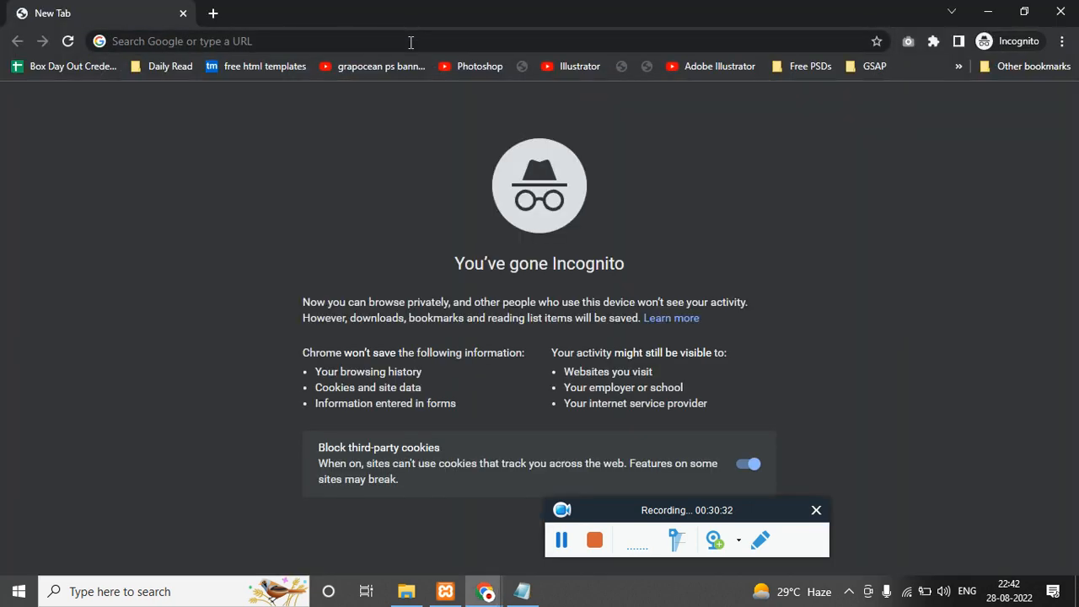
key("ctrl+w")
scroll(458, 229, "down", 1)
left_click(402, 447)
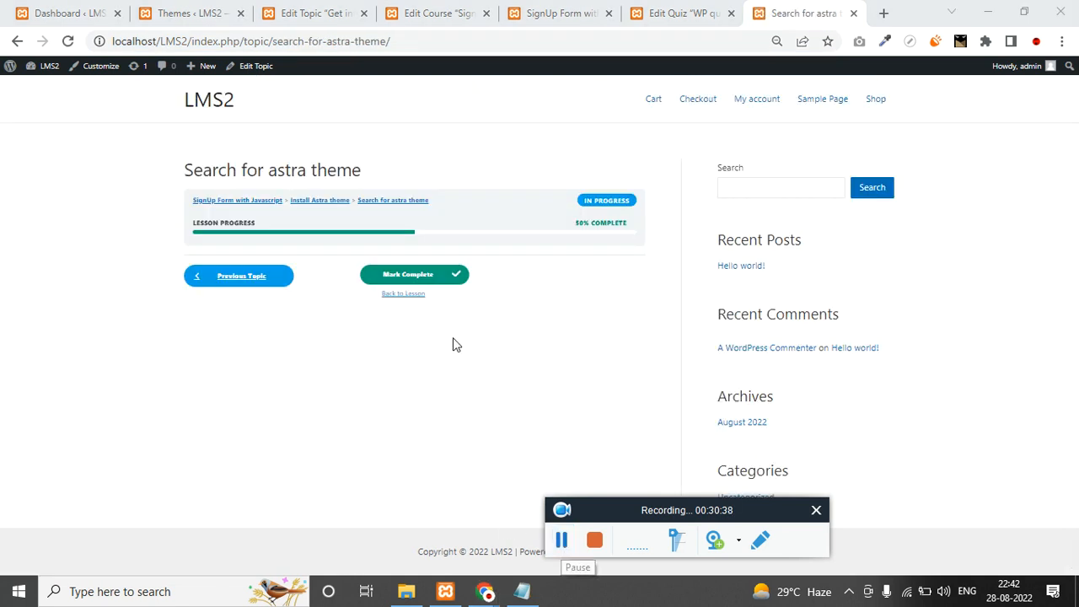
left_click(428, 278)
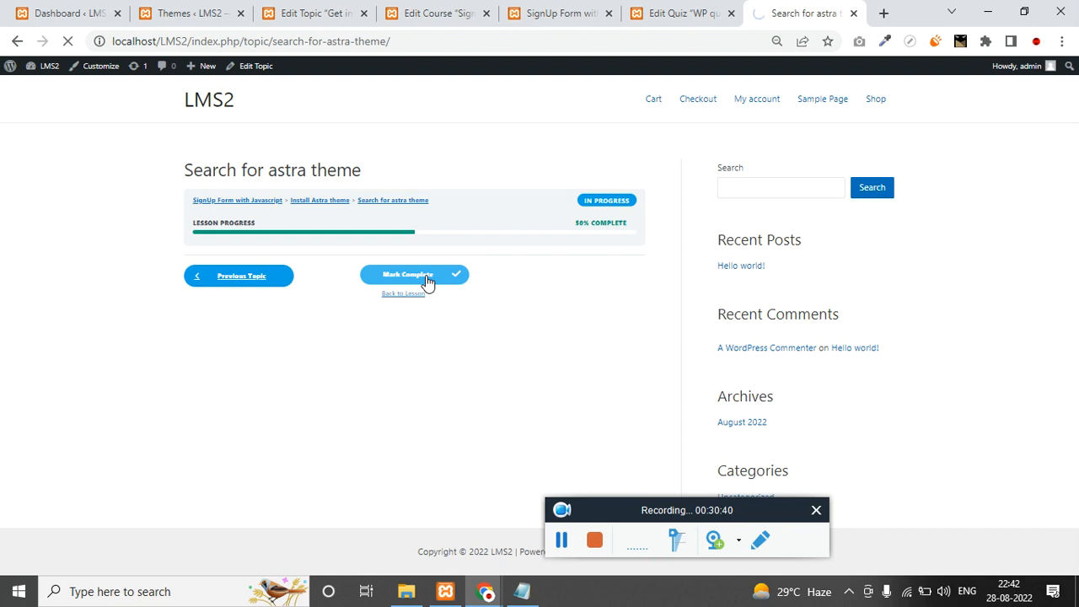
Open the copied topic URL in the private window, then mark Install Astra theme complete.
left_click(485, 592)
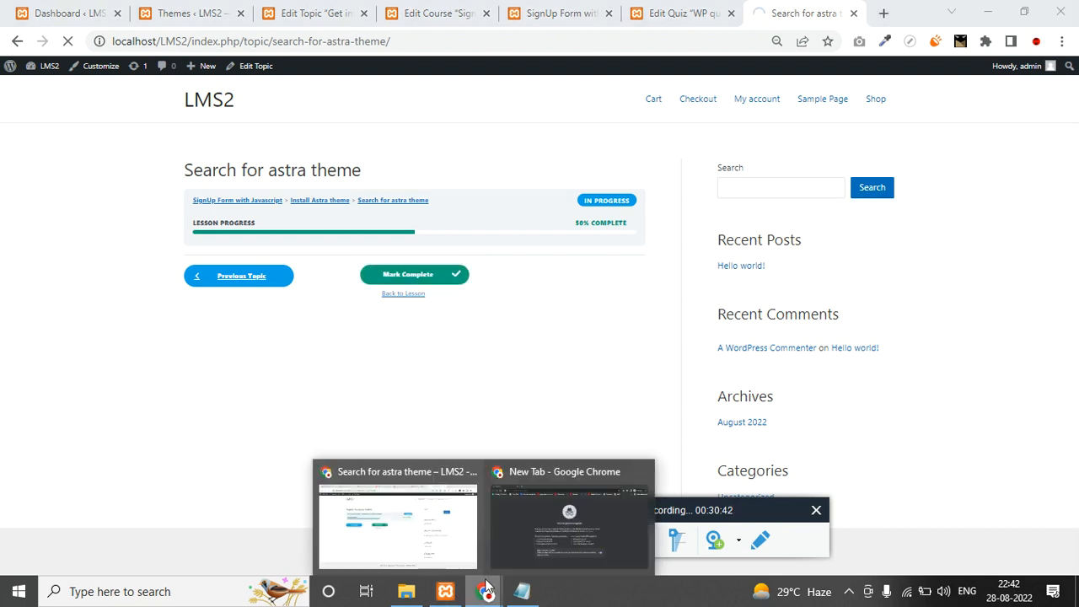
left_click(500, 531)
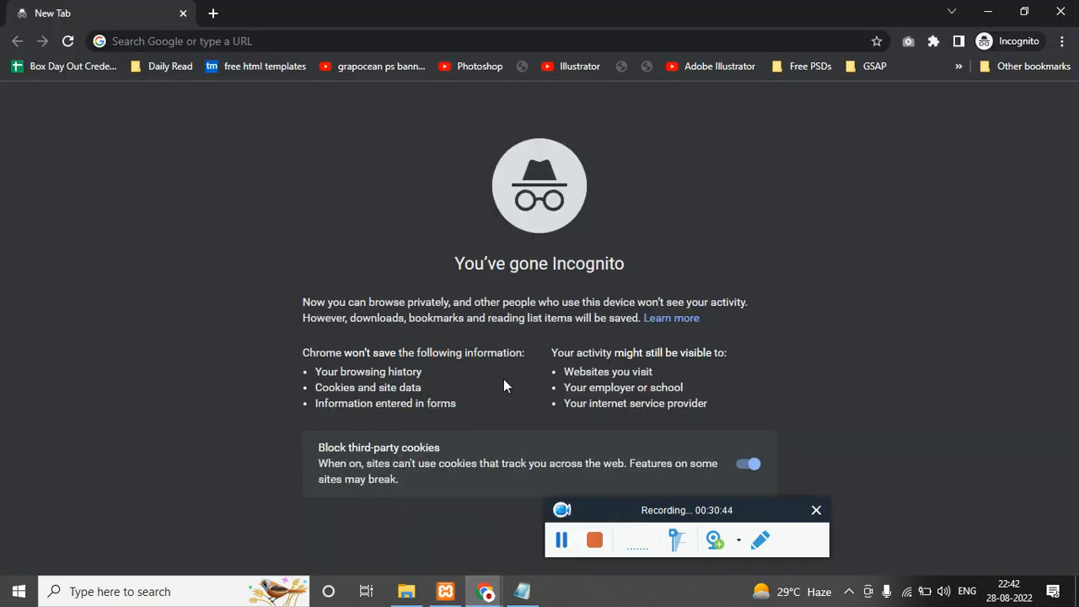
key("ctrl+v")
key("Return")
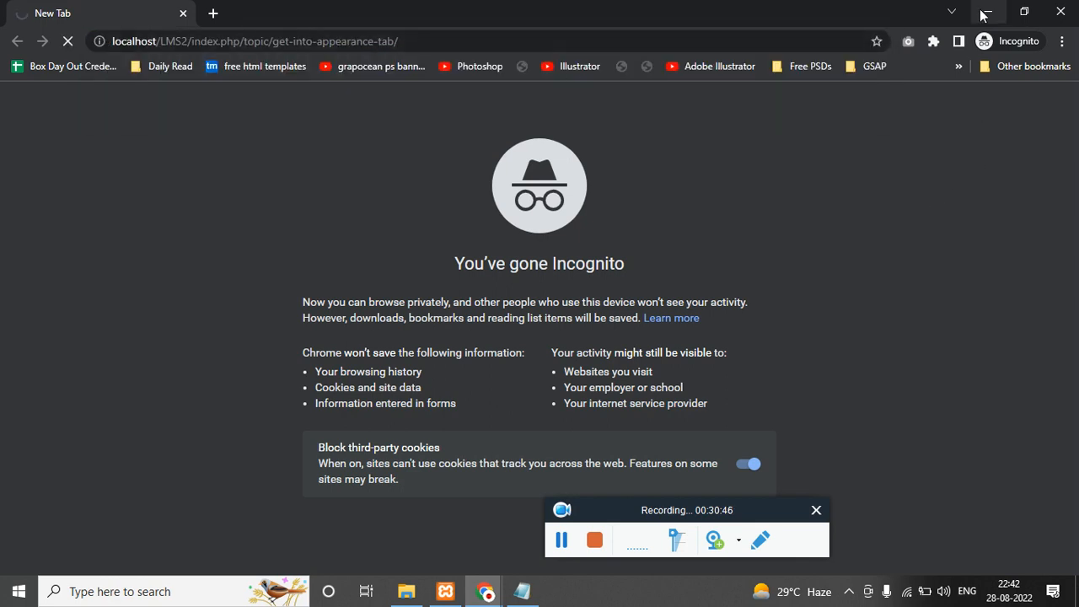
left_click(988, 12)
left_click(500, 595)
left_click(410, 538)
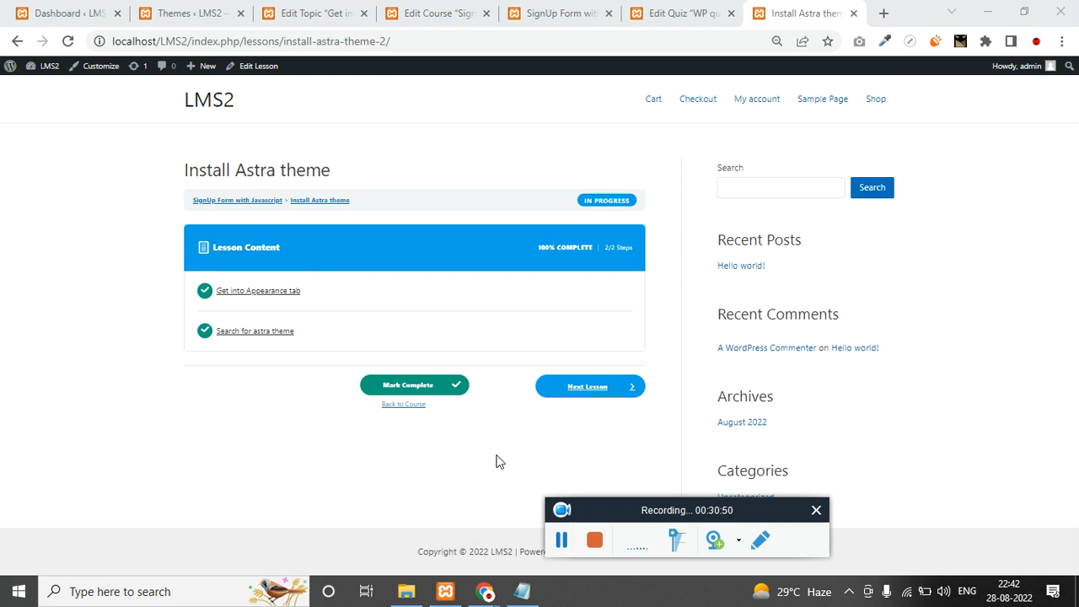
left_click(439, 386)
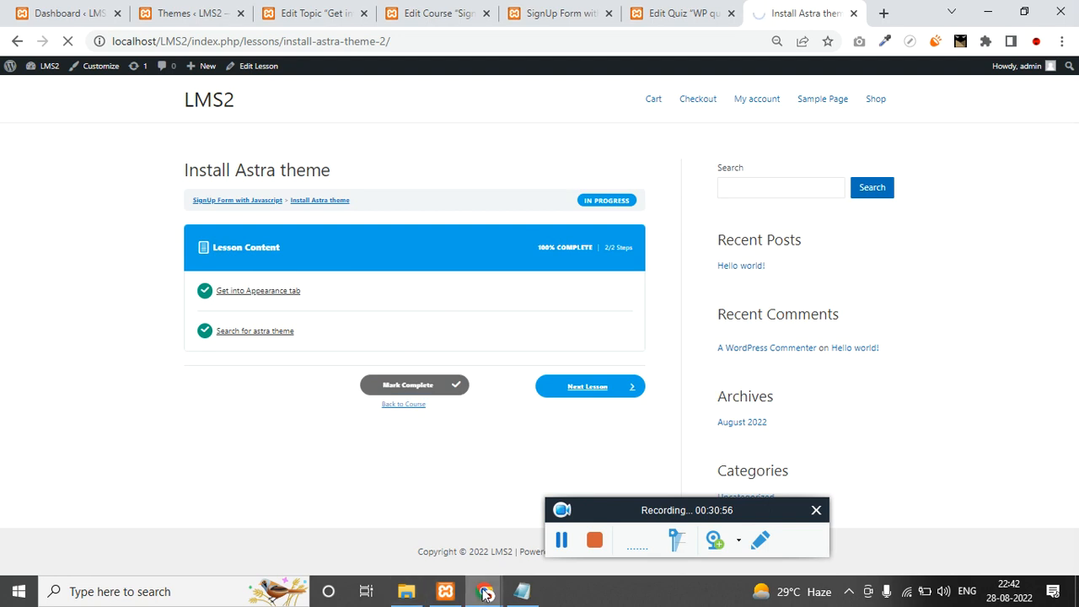
Check the course's Free price in the private window, then mark Install learndash, elementor, woocommerce complete.
mouse_move(485, 590)
left_click(502, 548)
scroll(144, 447, "down", 3)
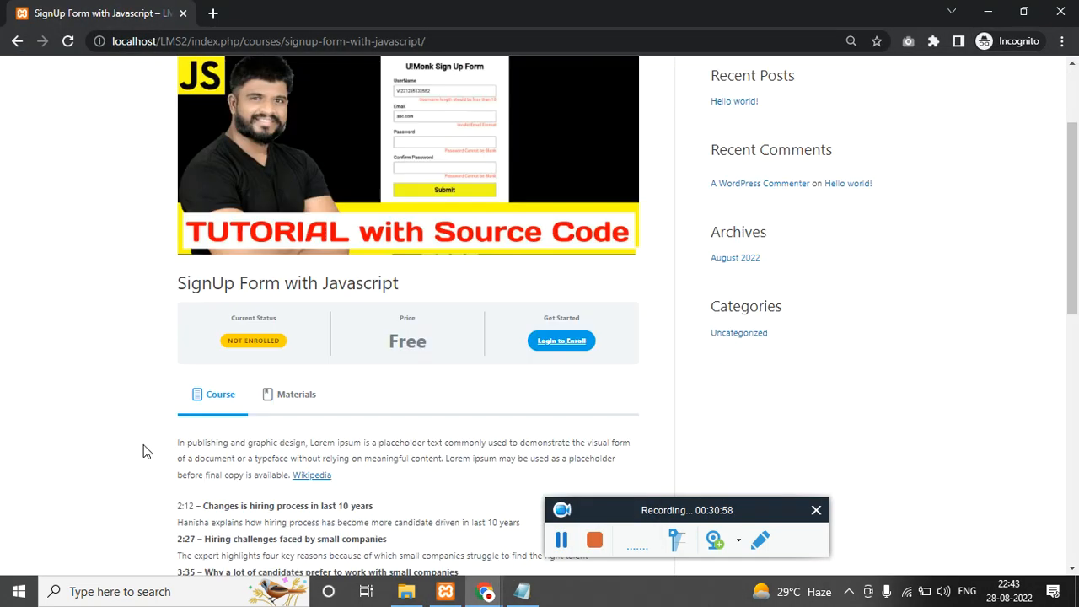
double_click(423, 267)
scroll(355, 395, "up", 3)
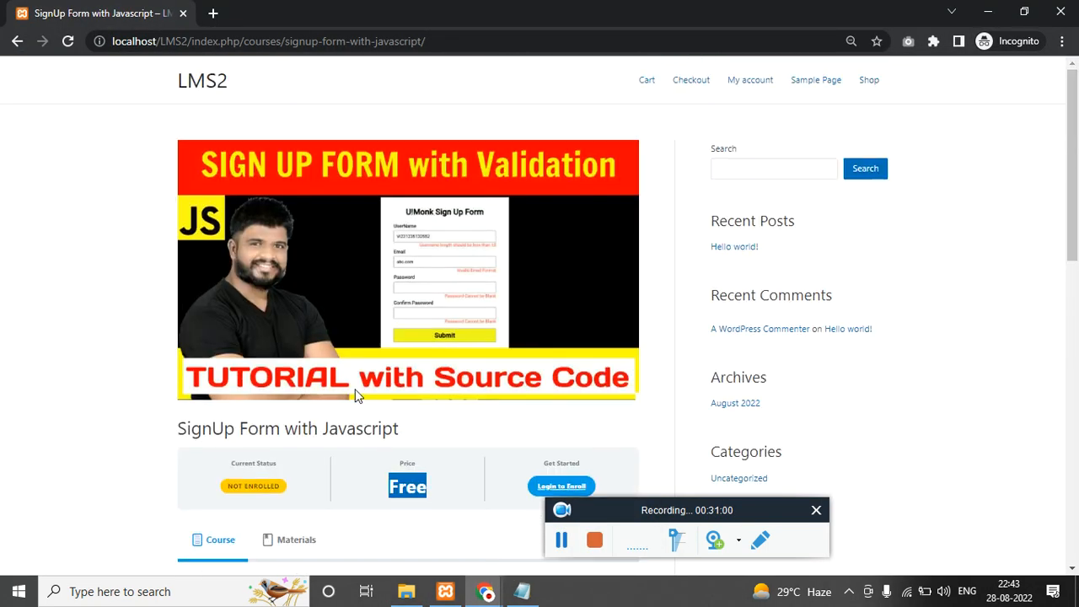
scroll(355, 396, "down", 5)
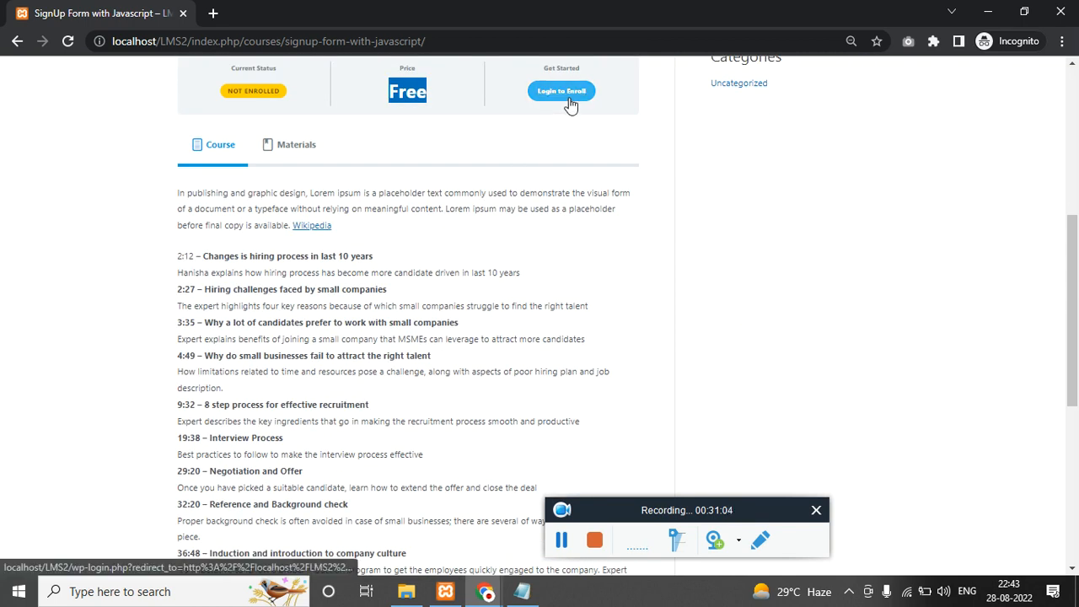
key("alt+Tab")
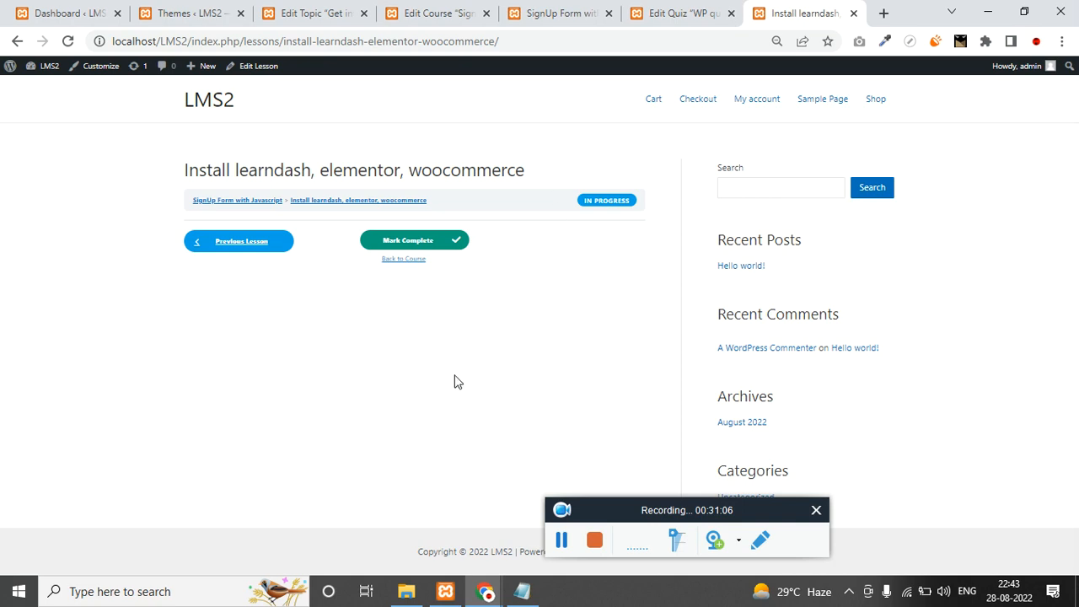
left_click(424, 238)
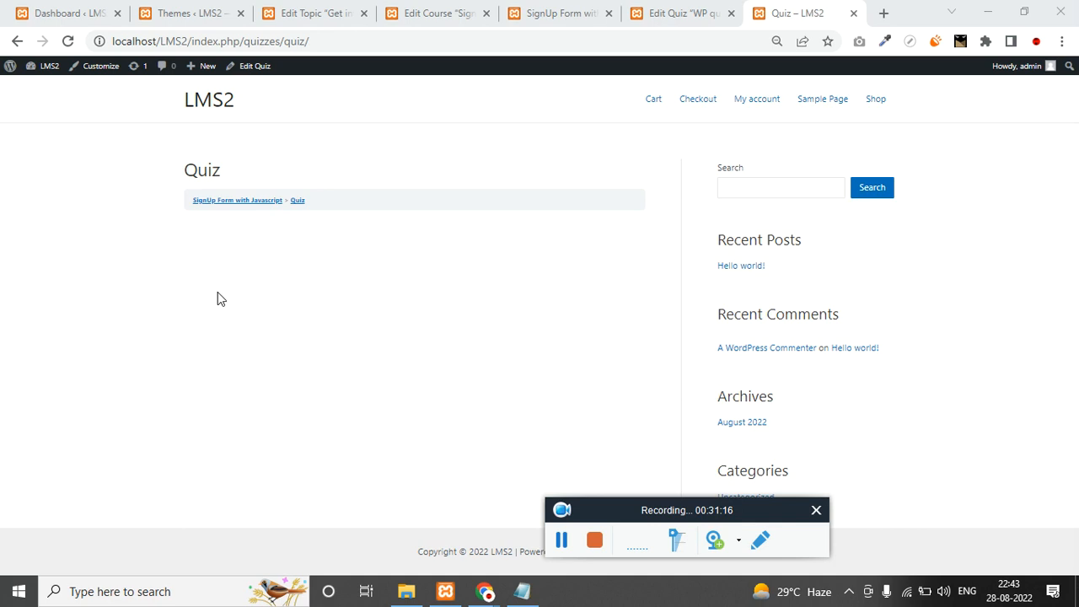
Reload the course editor and remove Quiz from Final Quizzes in the builder, leaving WP quiz.
left_click(563, 12)
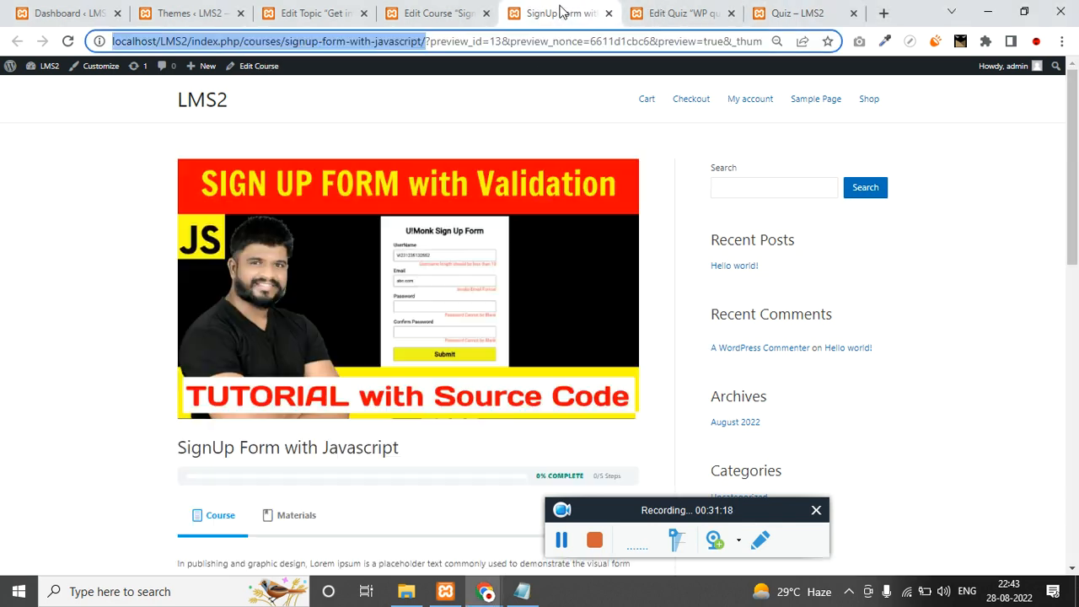
left_click(675, 12)
left_click(439, 9)
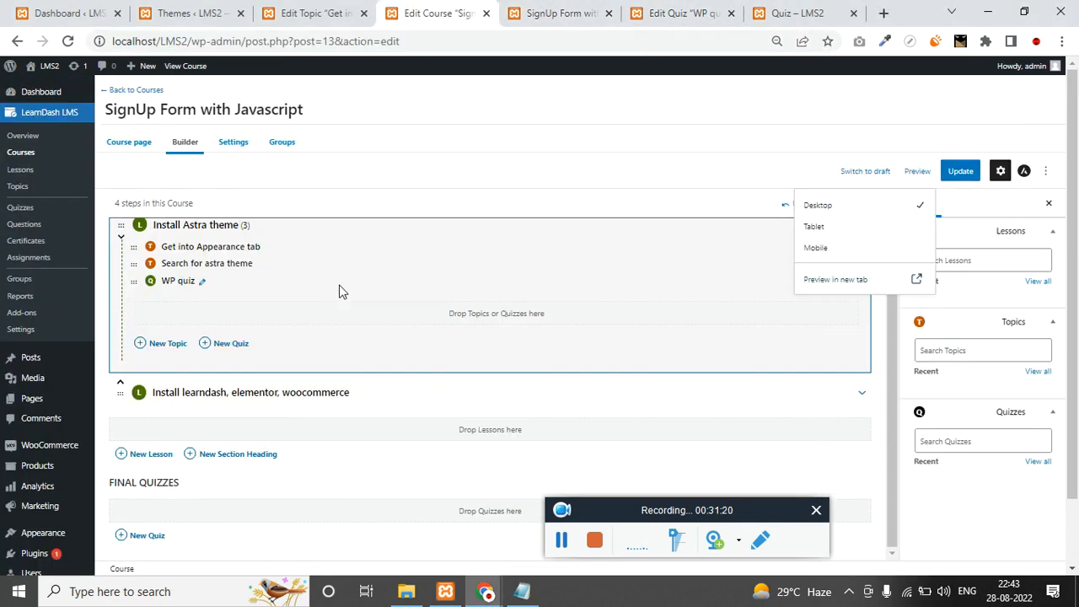
left_click(232, 48)
key("Return")
left_click(613, 129)
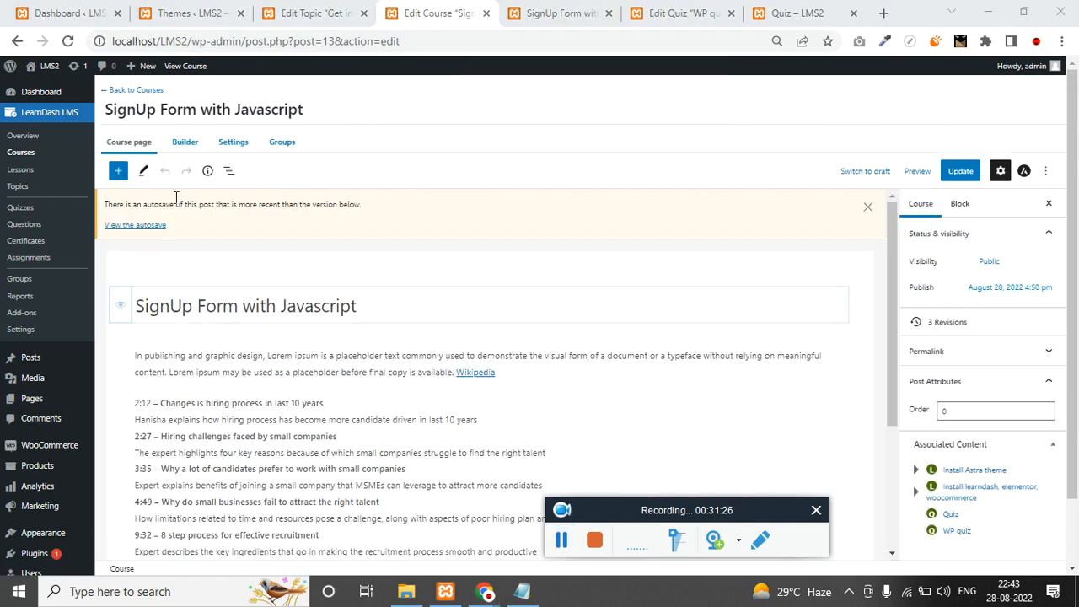
left_click(185, 142)
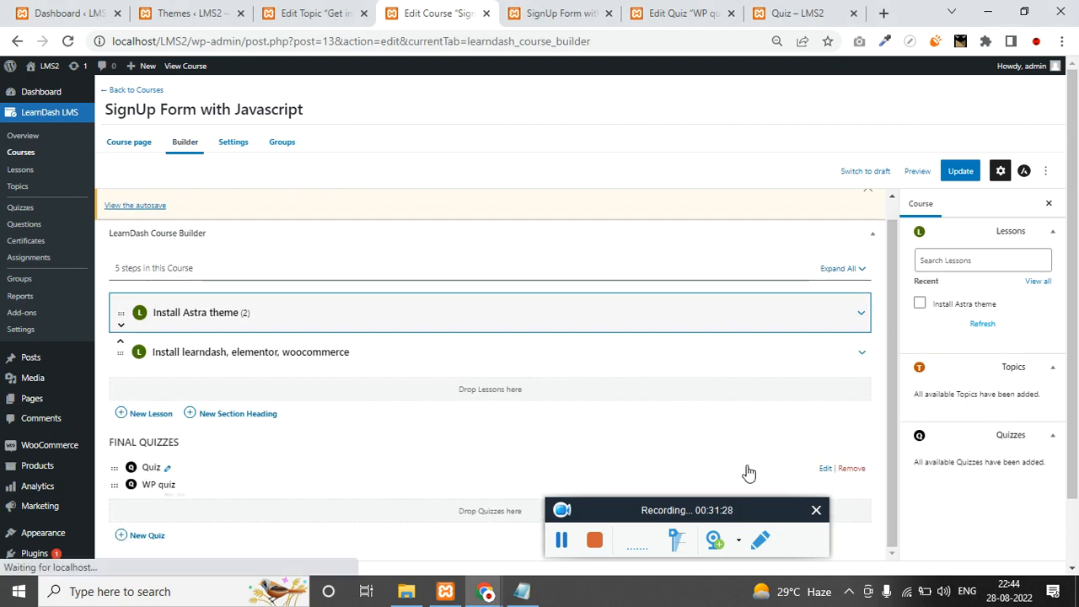
left_click(852, 468)
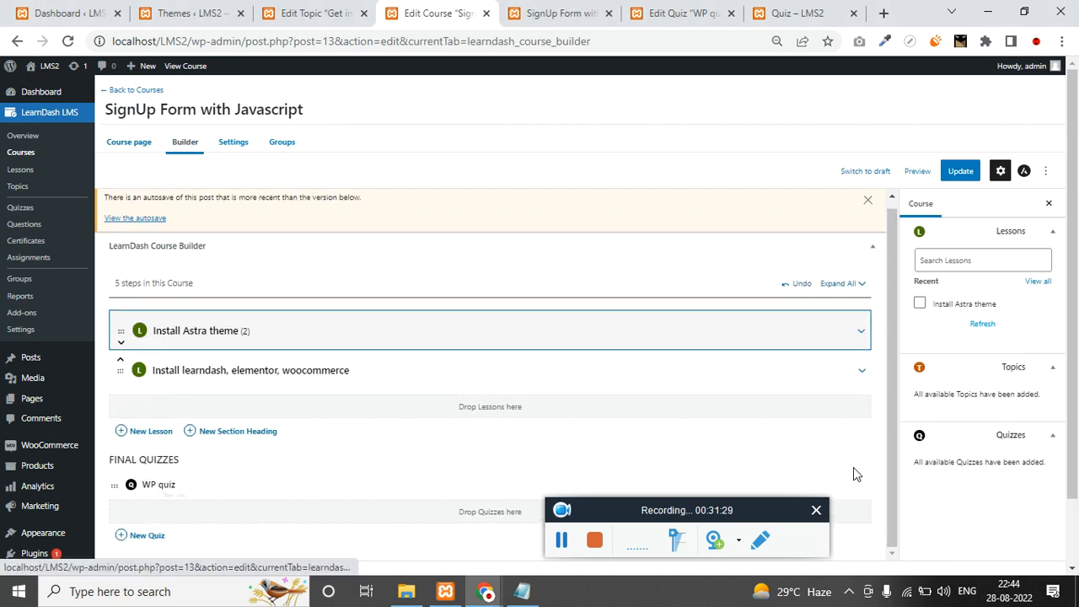
left_click(233, 145)
Set Course Certificate to 'course completion' and update the course.
scroll(234, 409, "down", 6)
scroll(239, 376, "up", 6)
key("ctrl+f")
type("cert")
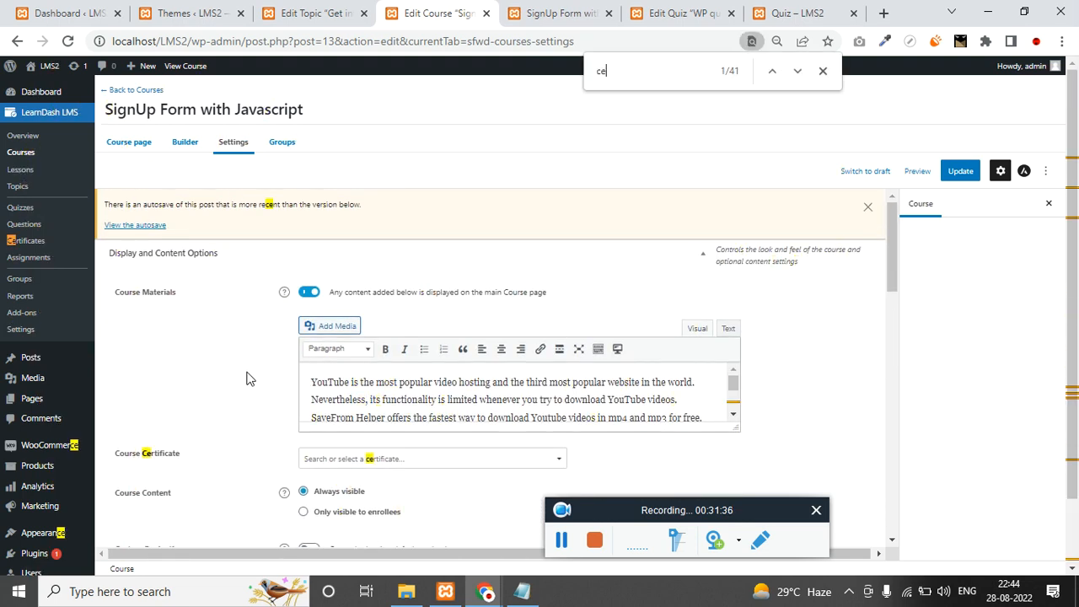
key("Return")
key("Return")
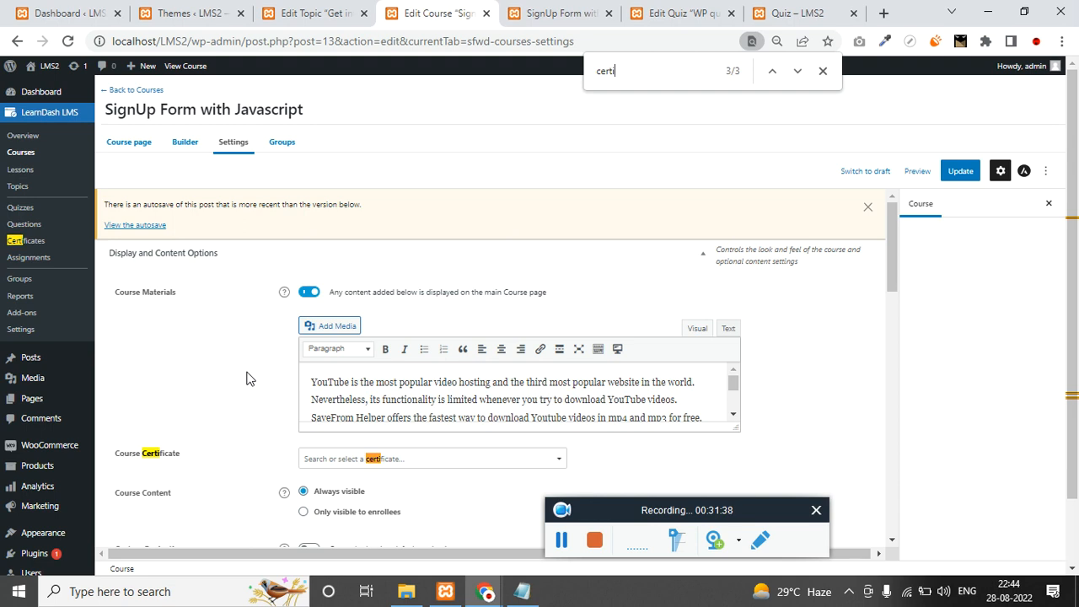
scroll(246, 379, "down", 2)
left_click(368, 303)
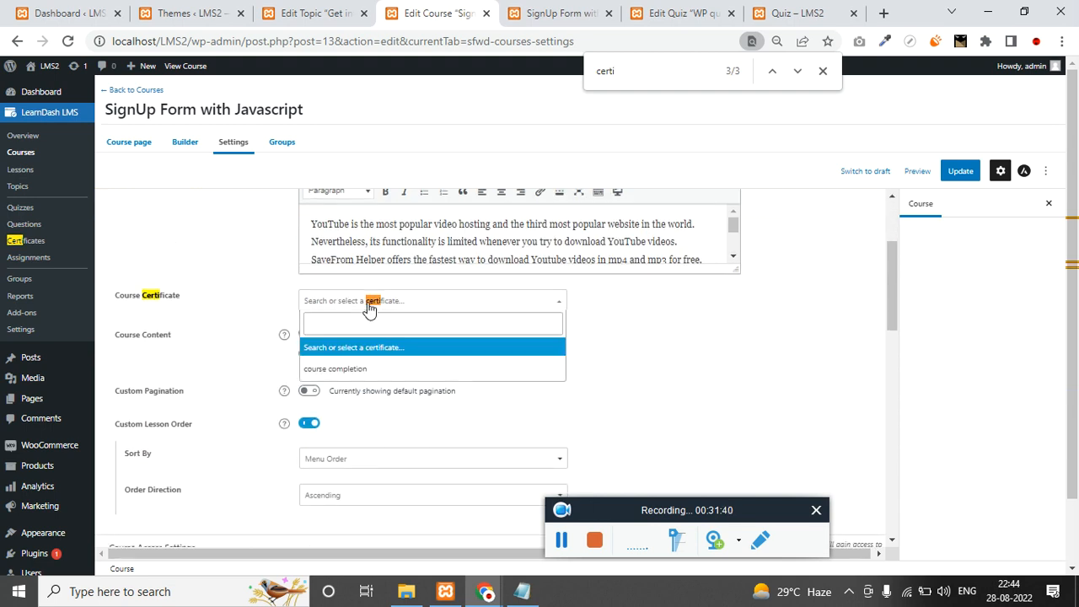
left_click(353, 371)
left_click(960, 170)
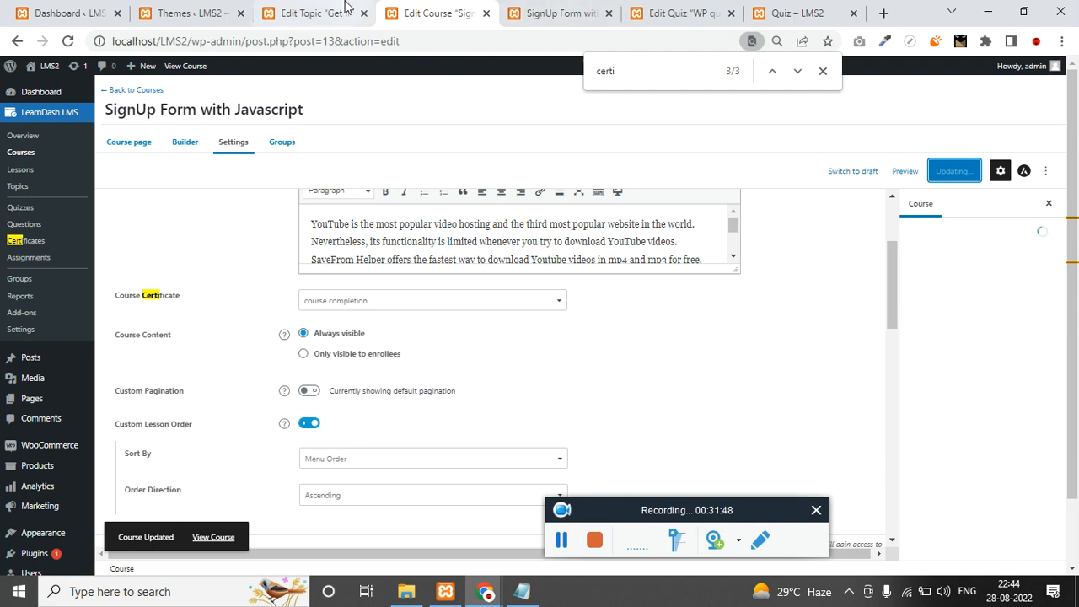
Switch to the public Quiz page and reload it.
left_click(675, 13)
left_click(800, 10)
key("F5")
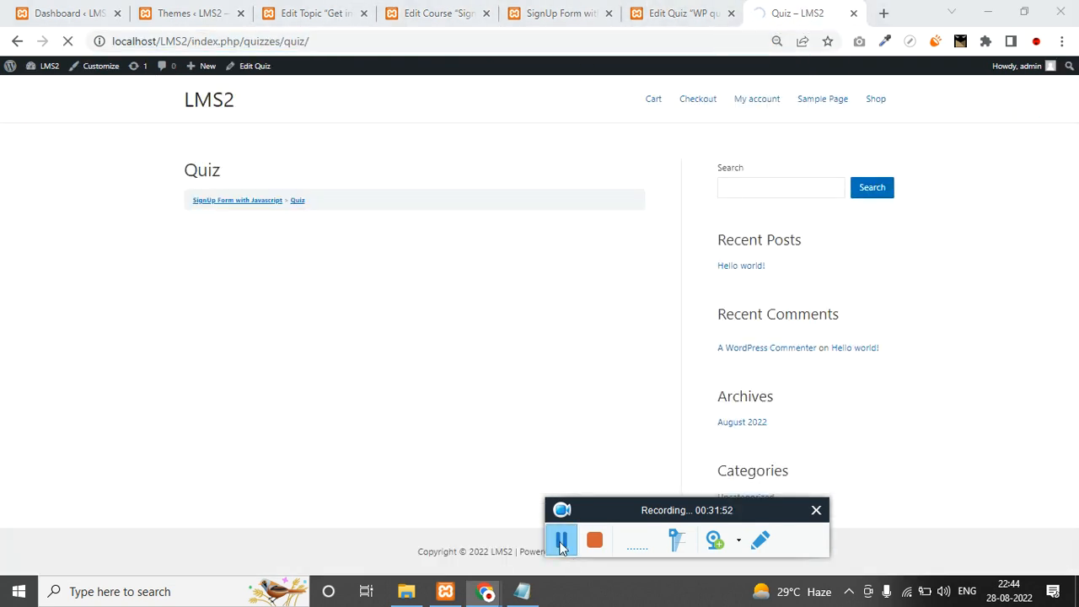
Close the Quiz page, update the WP quiz settings, and return to the course's front-end page.
key("ctrl+w")
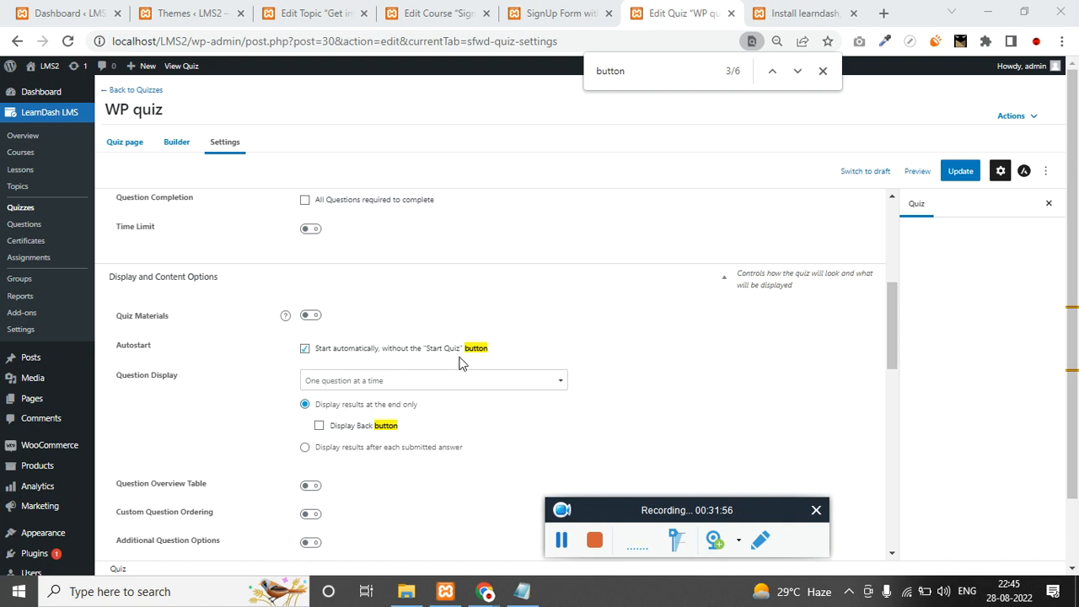
scroll(456, 358, "up", 3)
left_click(957, 175)
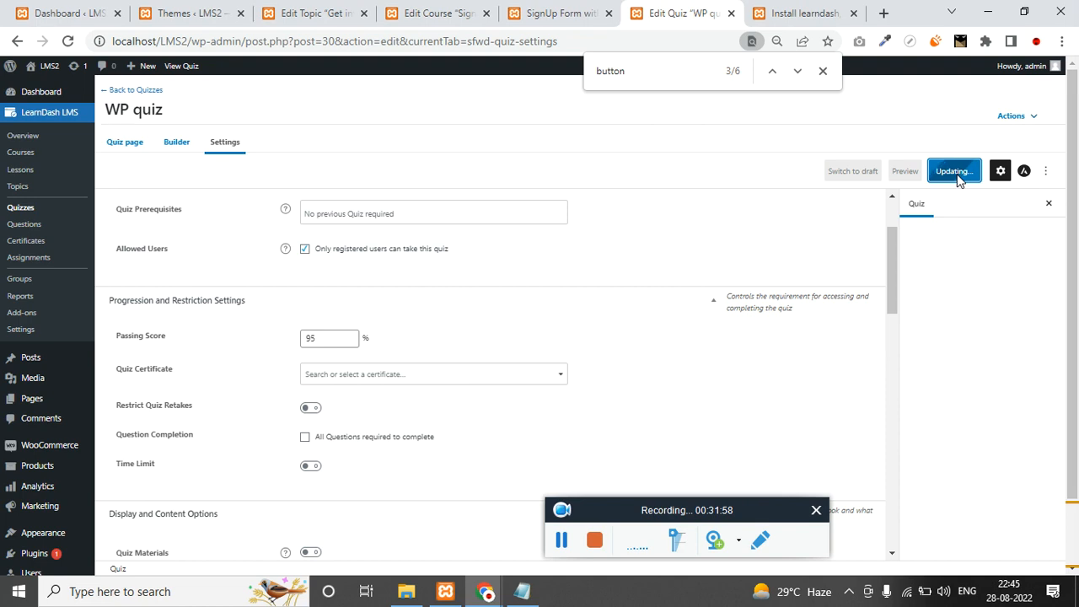
scroll(735, 393, "down", 5)
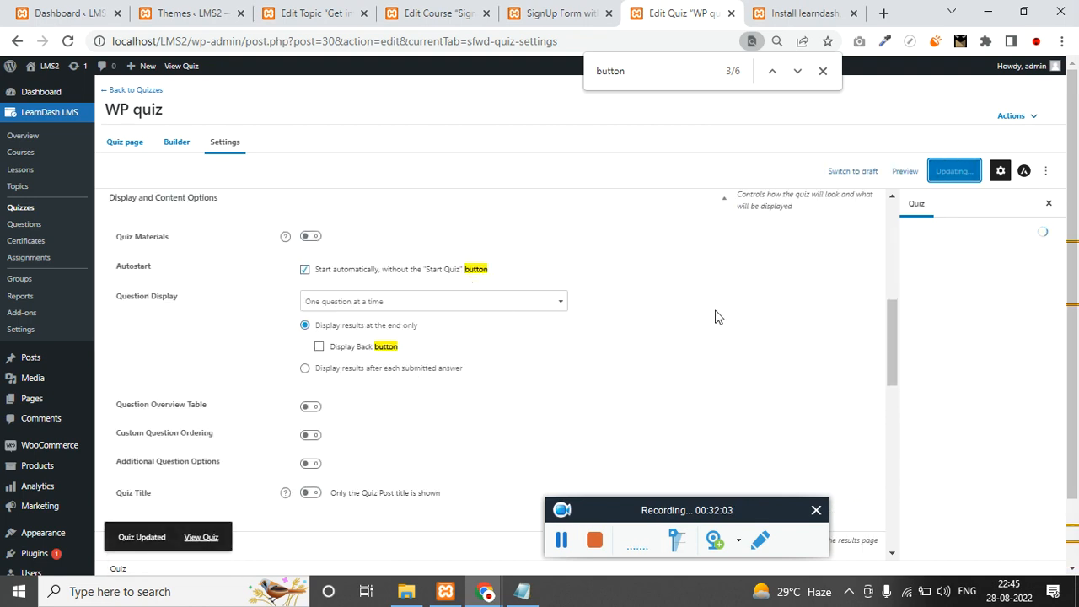
left_click(825, 12)
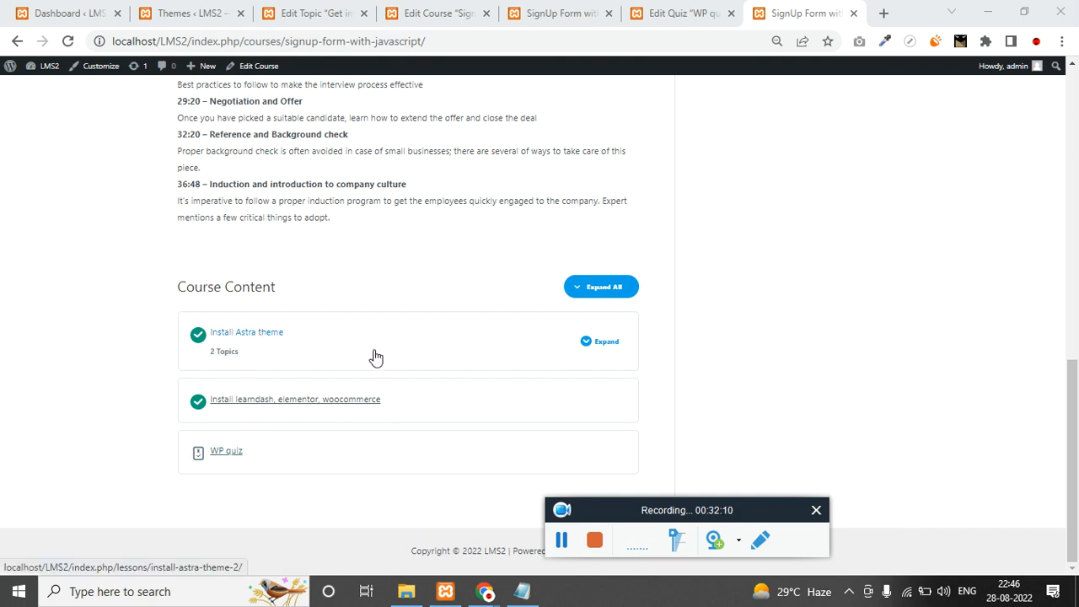
Expand all course lessons, open WP quiz, and start it.
left_click(574, 289)
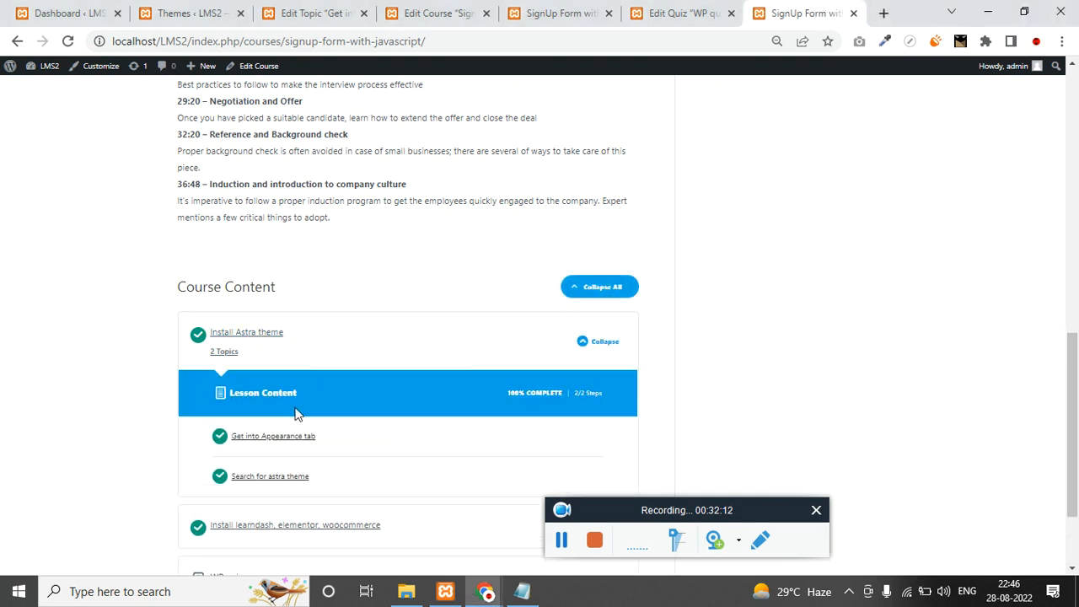
scroll(297, 418, "down", 2)
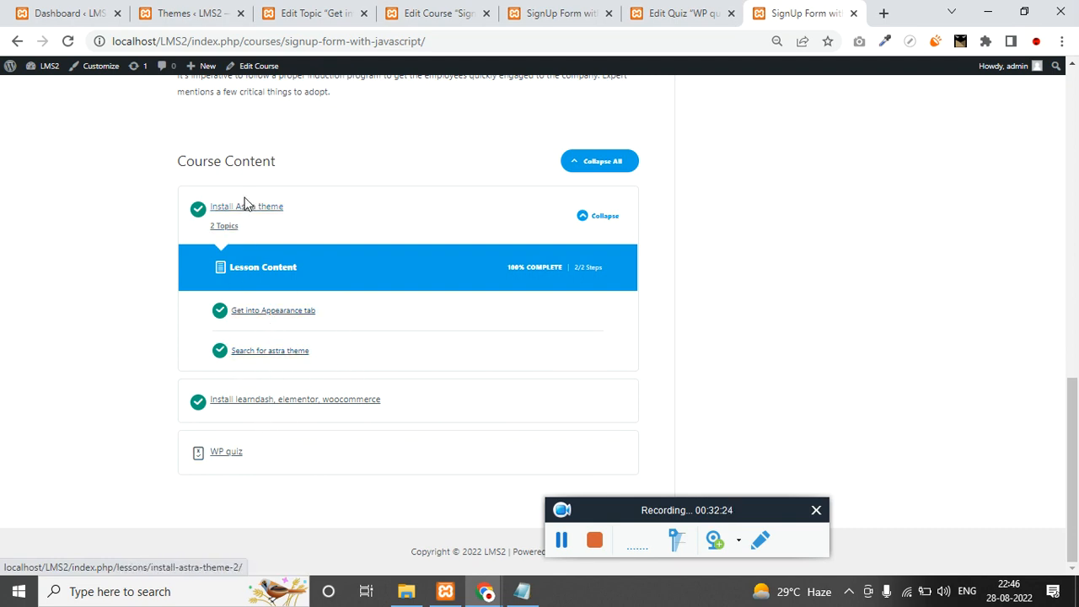
left_click(199, 227)
left_click(201, 407)
left_click(231, 457)
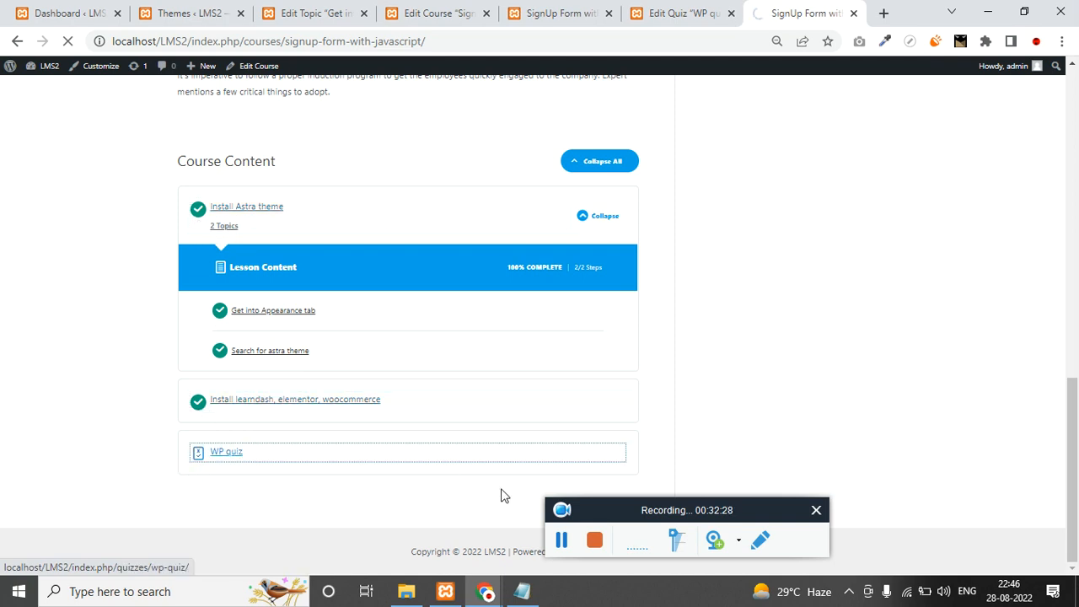
left_click(562, 540)
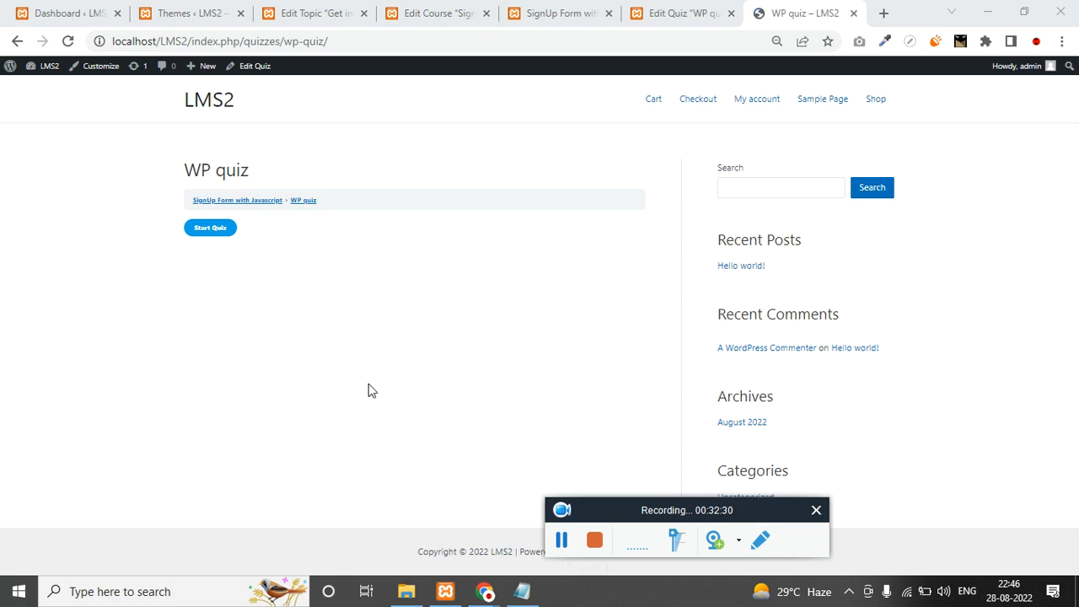
left_click(211, 228)
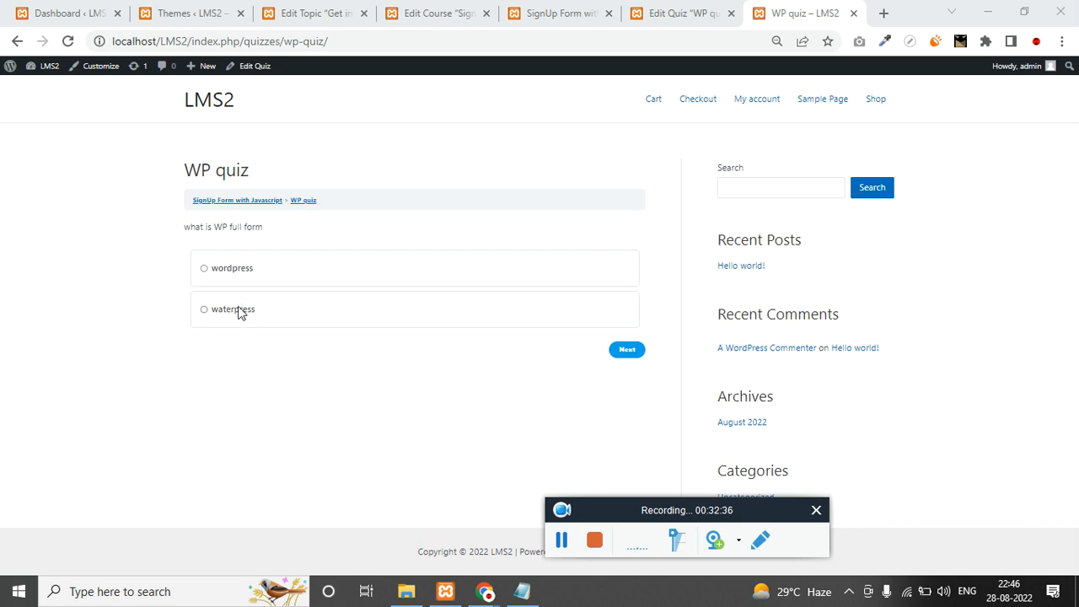
Answer Wordpress to both questions, finish with 2 of 2 points, and continue to the course.
left_click(211, 270)
left_click(624, 349)
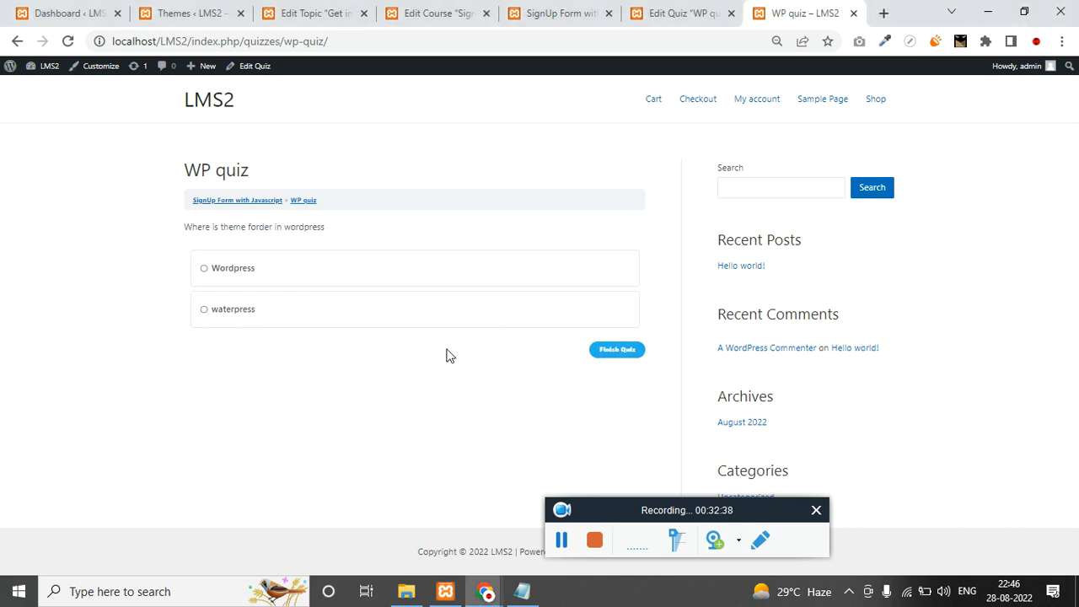
left_click(208, 269)
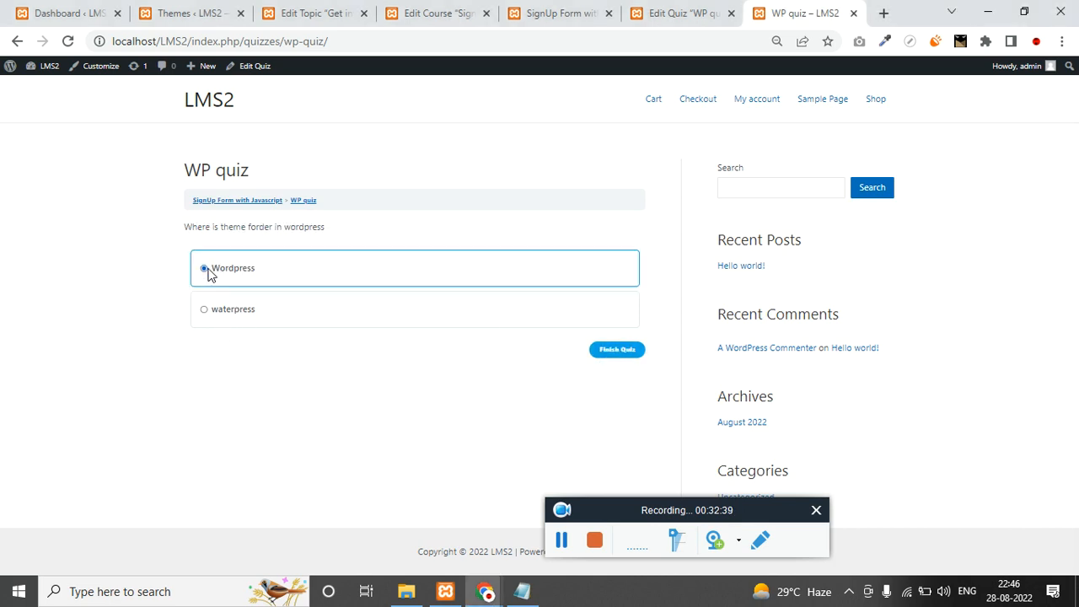
left_click(604, 353)
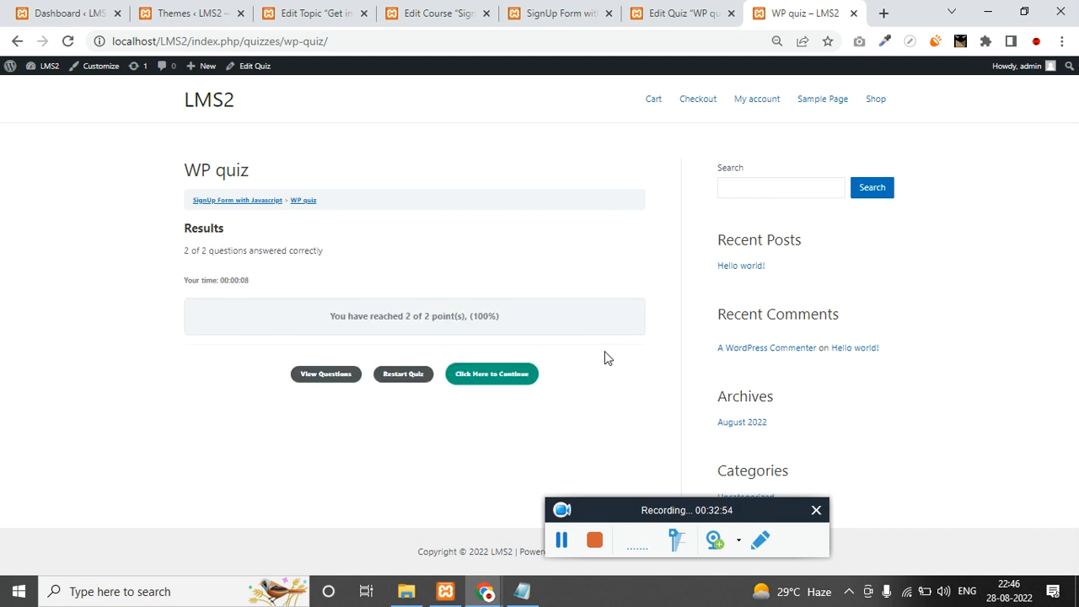
left_click_drag(319, 328, 474, 317)
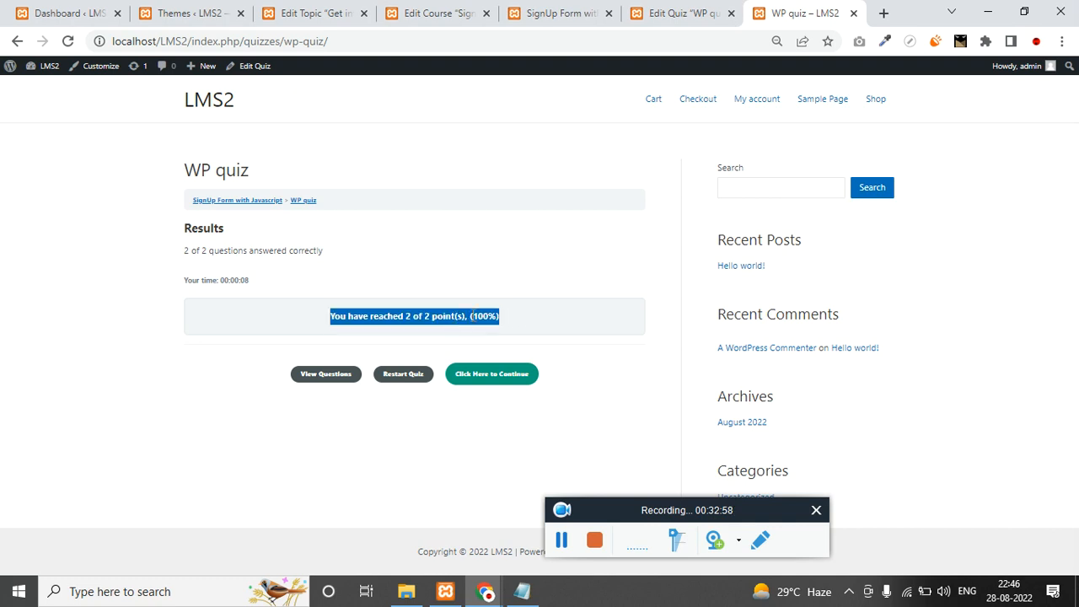
left_click(509, 384)
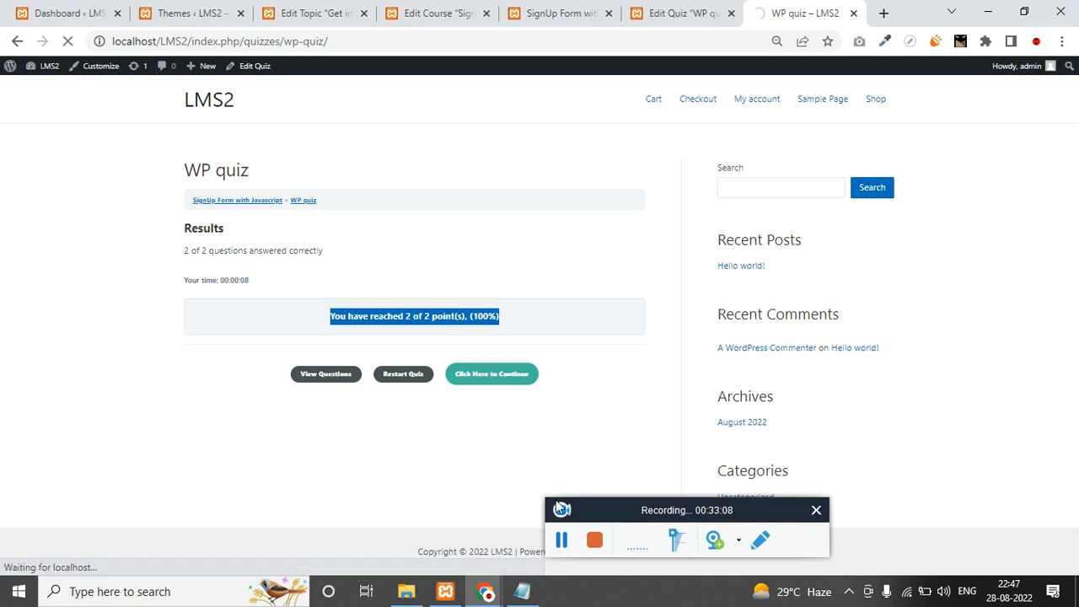
left_click(553, 544)
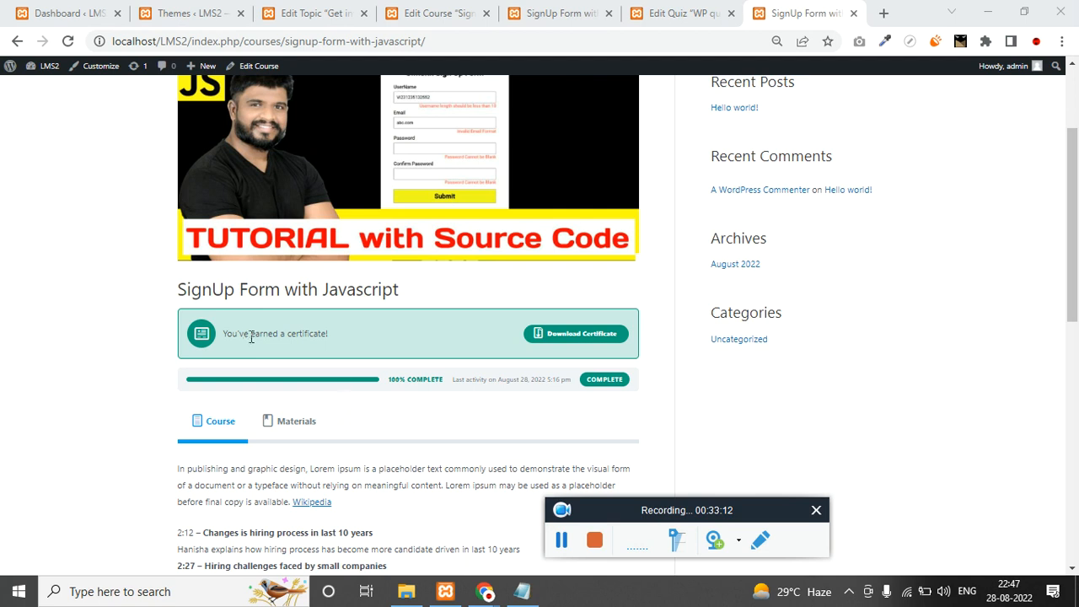
Download the course completion certificate, then switch back to the WP quiz editing tab.
left_click_drag(223, 334, 309, 333)
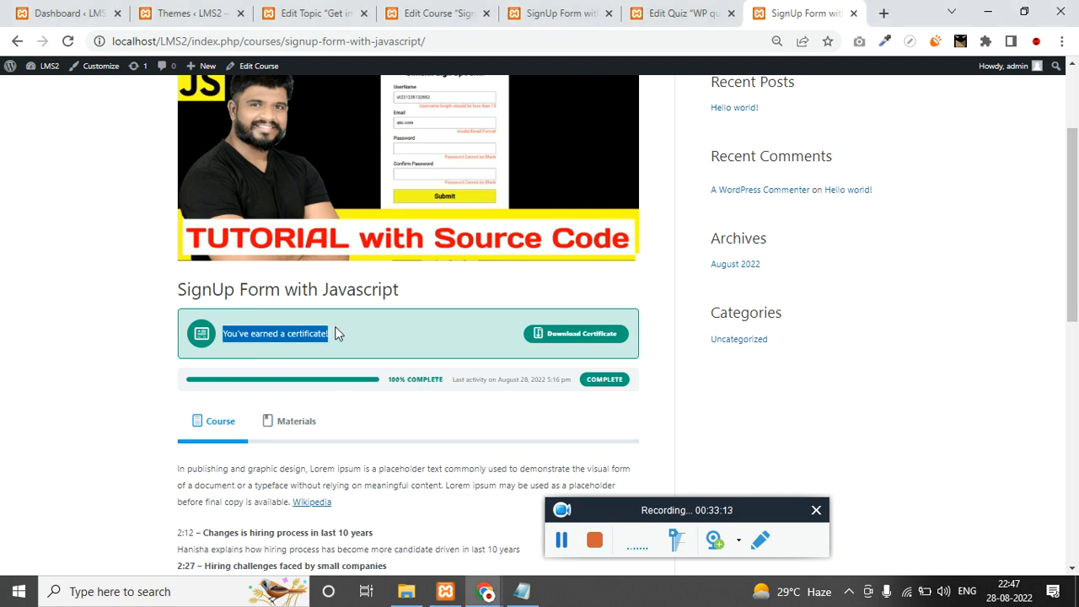
left_click(607, 339)
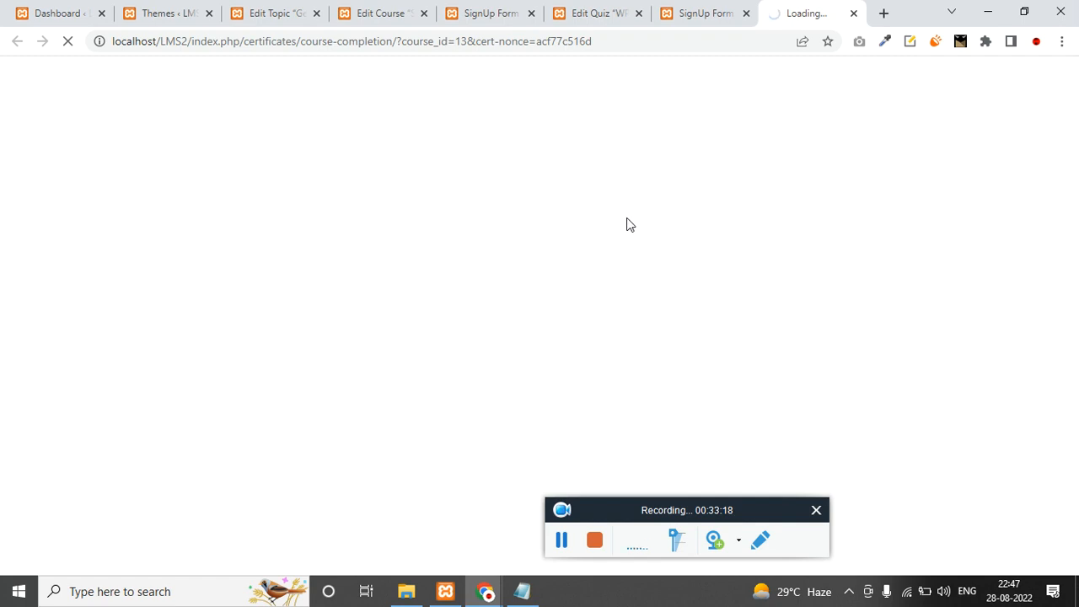
left_click(685, 15)
left_click(595, 12)
mouse_move(65, 485)
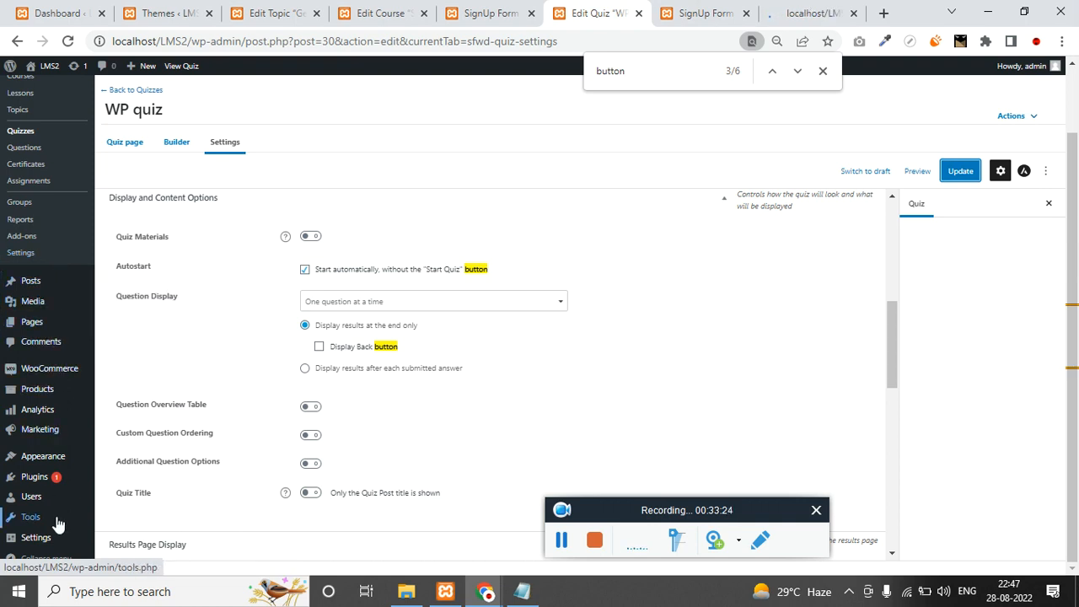
Go to Users > All Users and open the admin user's profile.
mouse_move(57, 504)
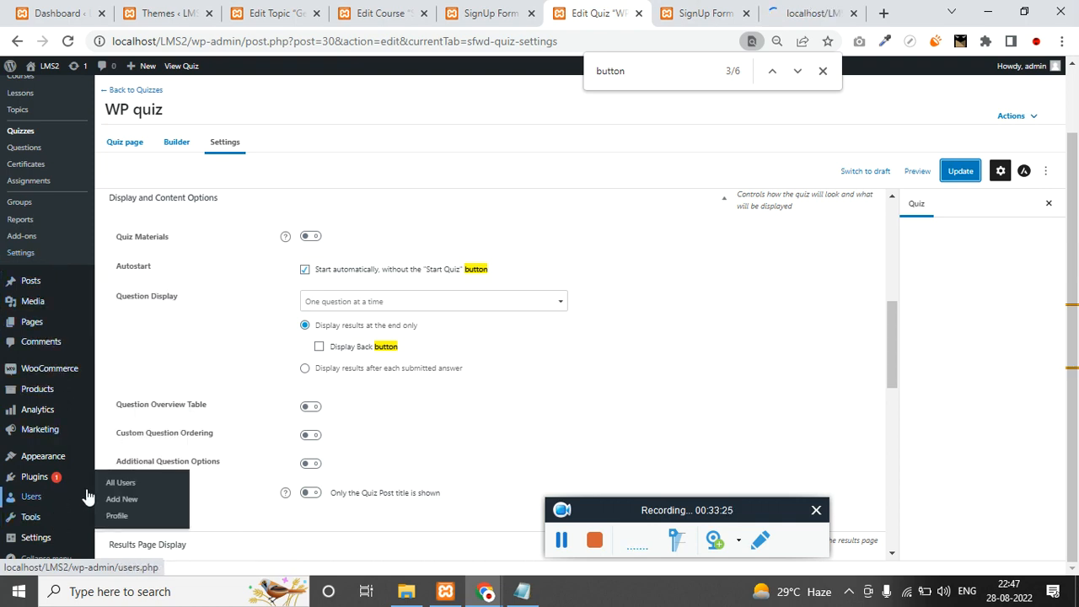
left_click(156, 489)
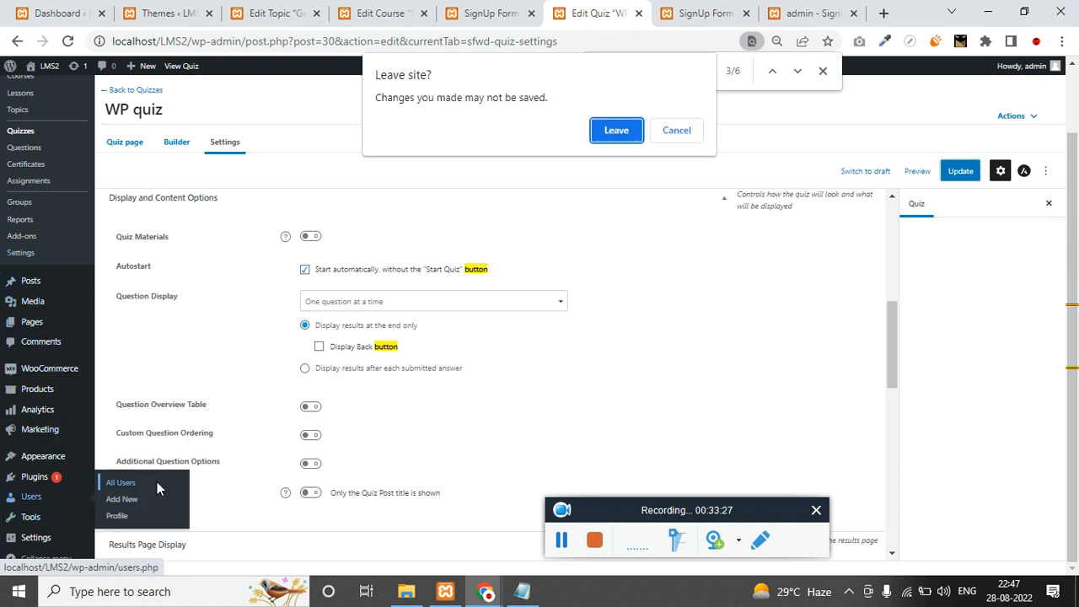
left_click(616, 134)
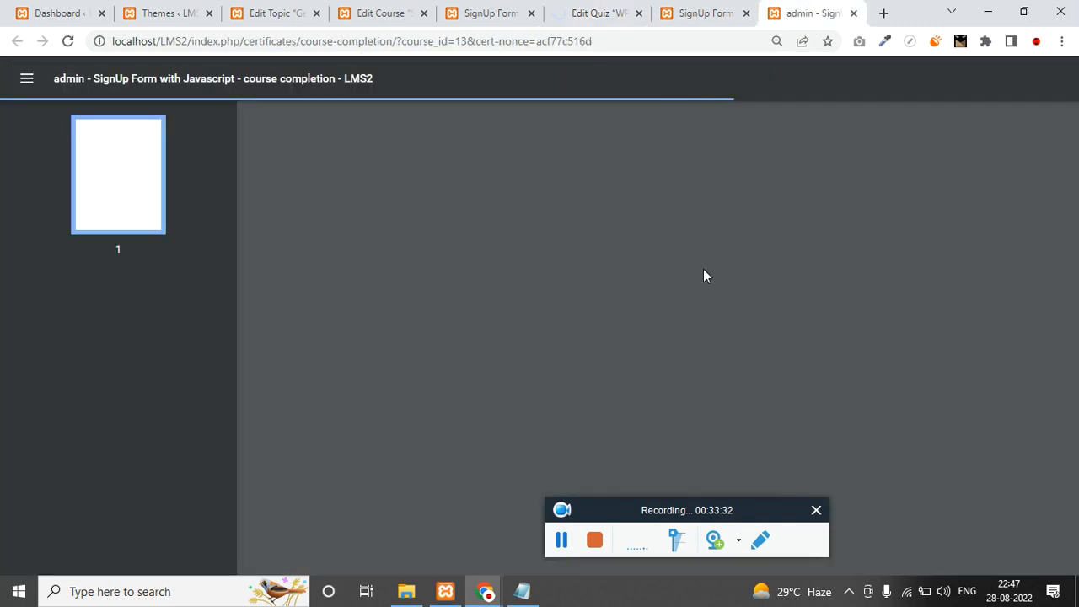
left_click(615, 12)
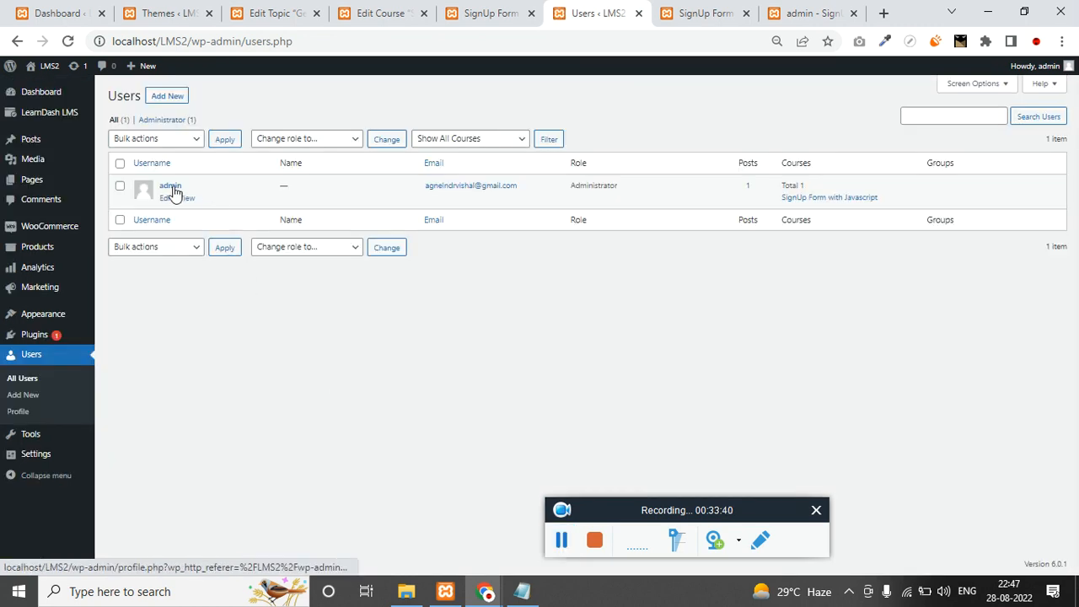
left_click(164, 196)
scroll(425, 445, "down", 4)
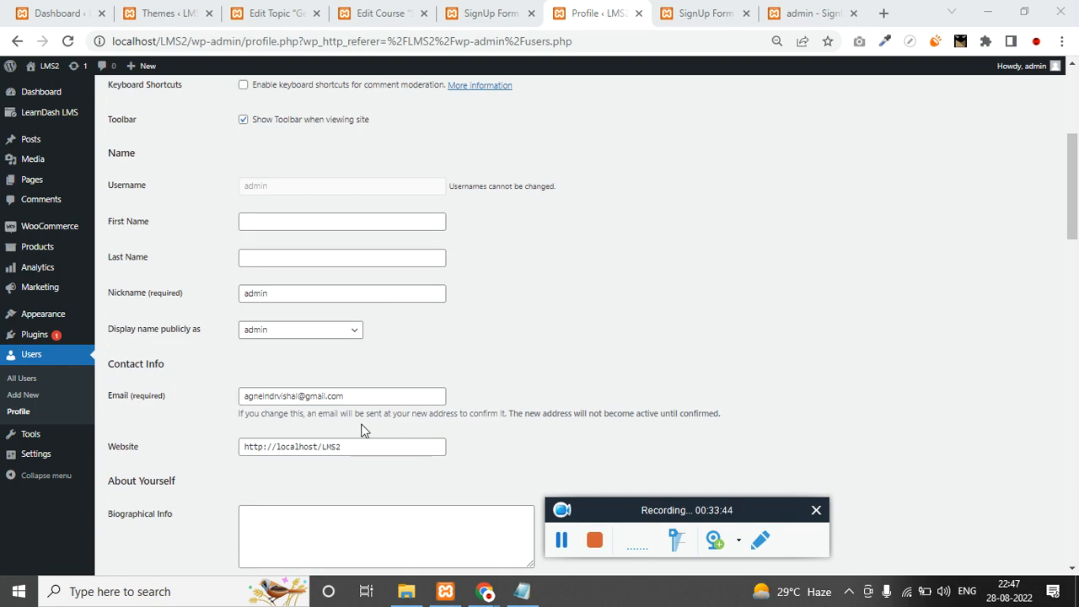
Enter the admin's first and last name and click Update Profile.
left_click(270, 221)
type("Vishal")
key("ctrl+a")
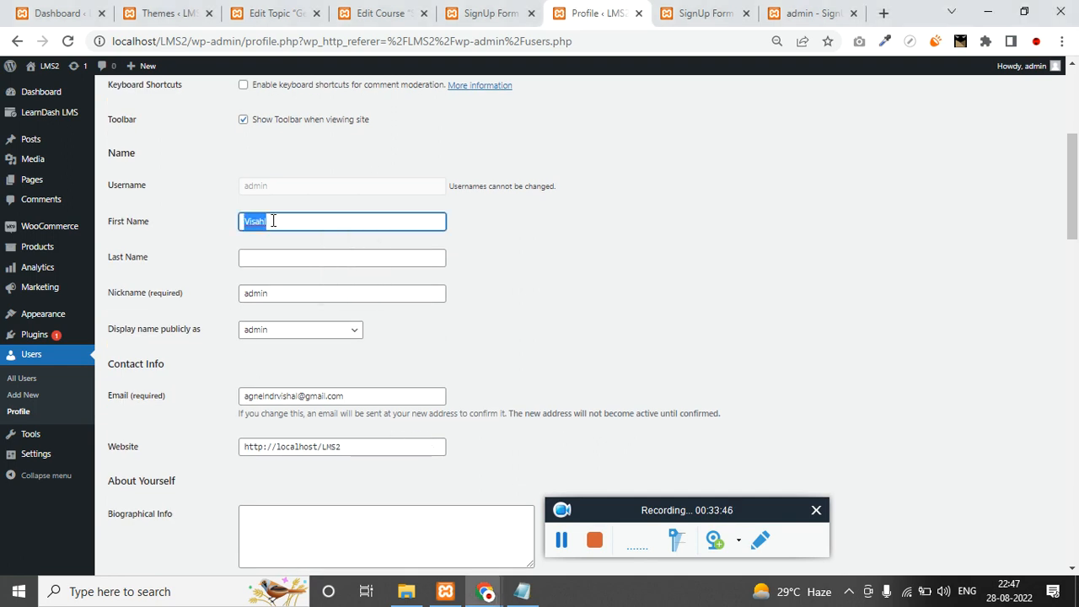
type("Vis")
key("ctrl+a")
key("Tab")
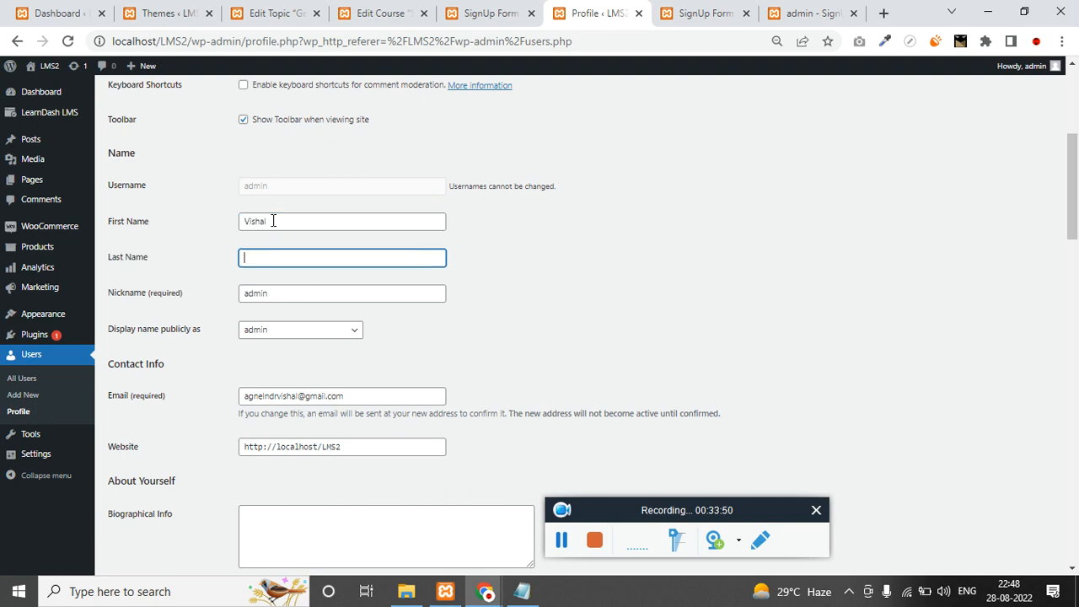
scroll(241, 342, "down", 13)
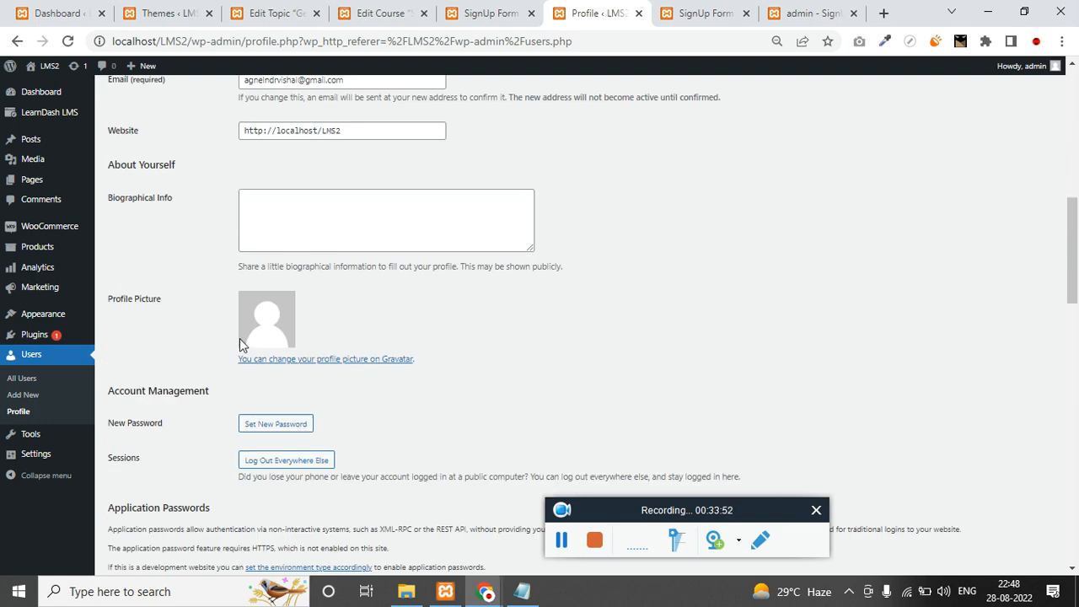
scroll(212, 478, "up", 3)
scroll(213, 478, "up", 15)
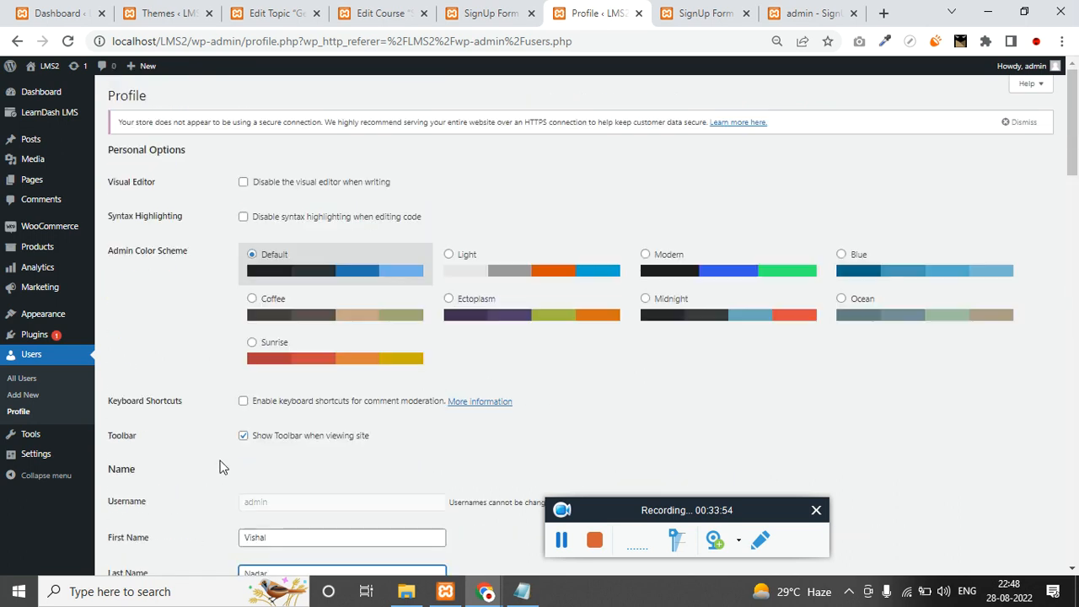
scroll(222, 453, "down", 20)
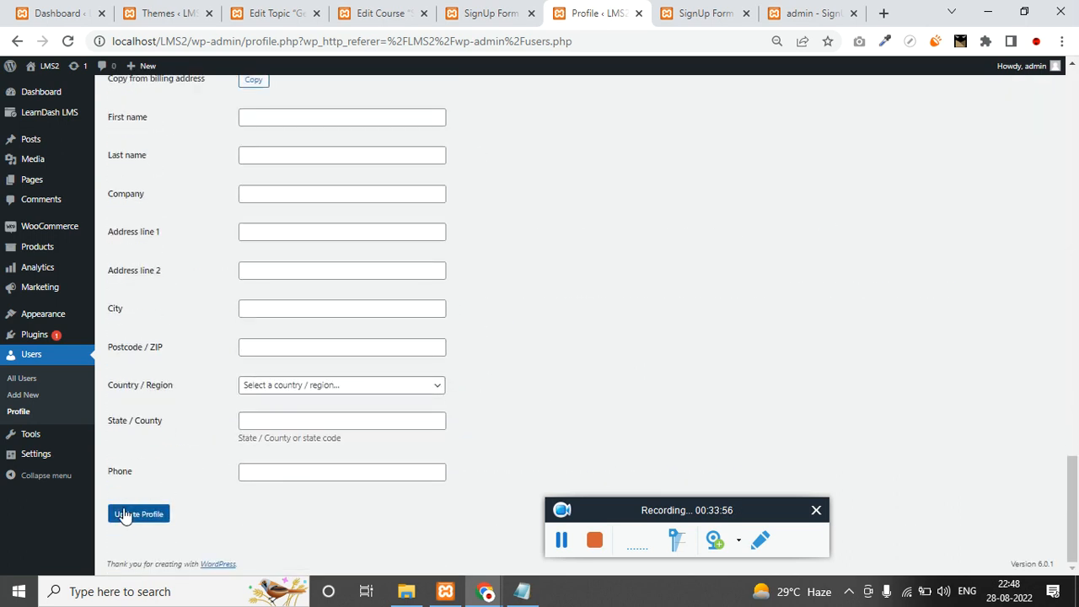
left_click(560, 541)
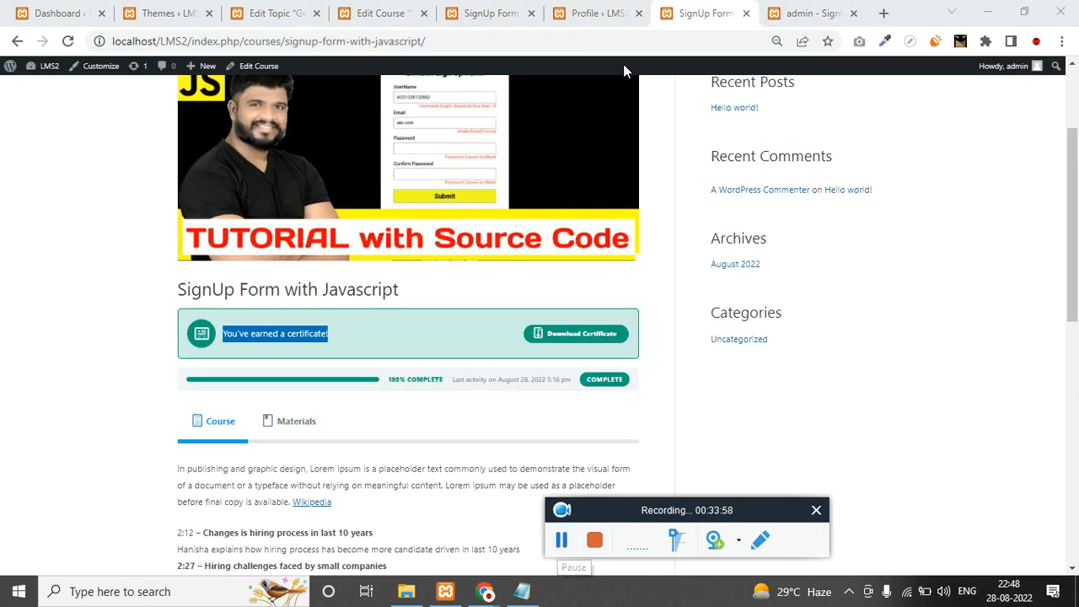
Reload the course page, then switch to the certificate PDF tab.
left_click(621, 38)
key("Return")
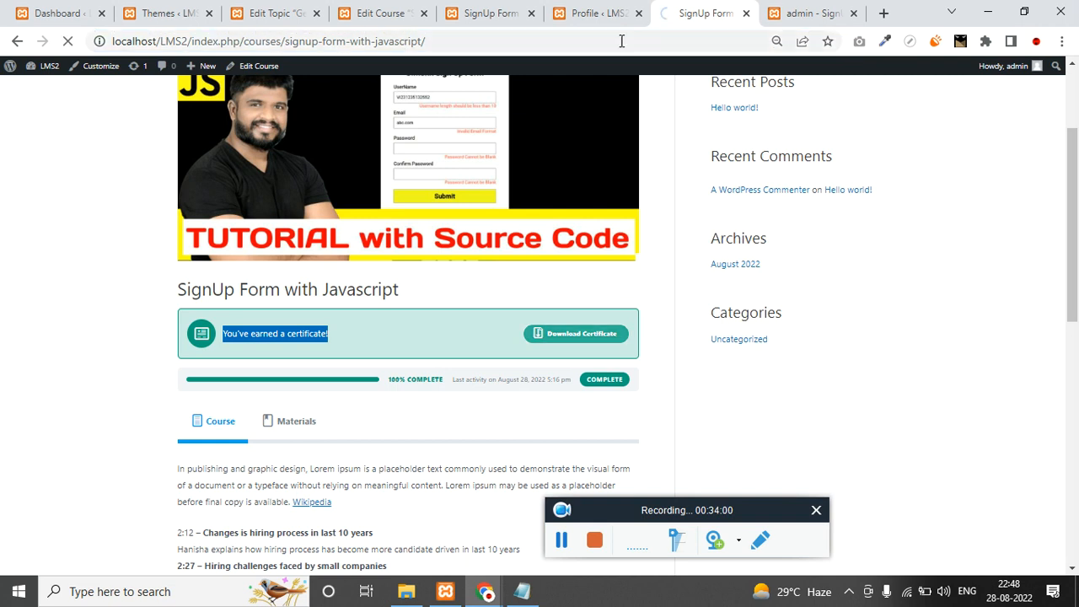
left_click(810, 14)
Reload the certificate PDF so the user's full name appears beneath IS PRESENTED TO.
left_click(750, 41)
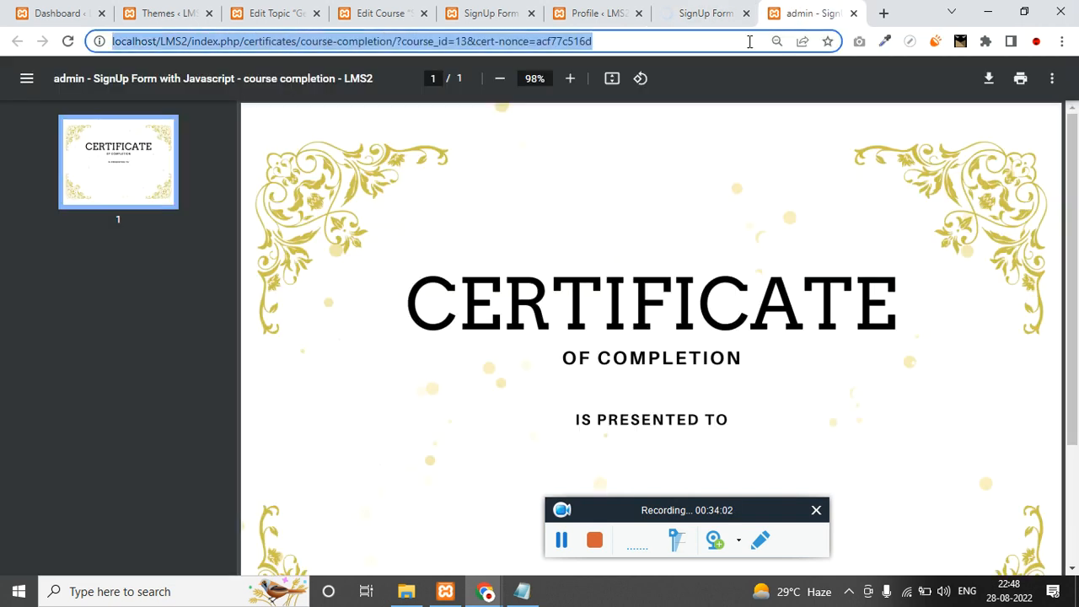
key("Return")
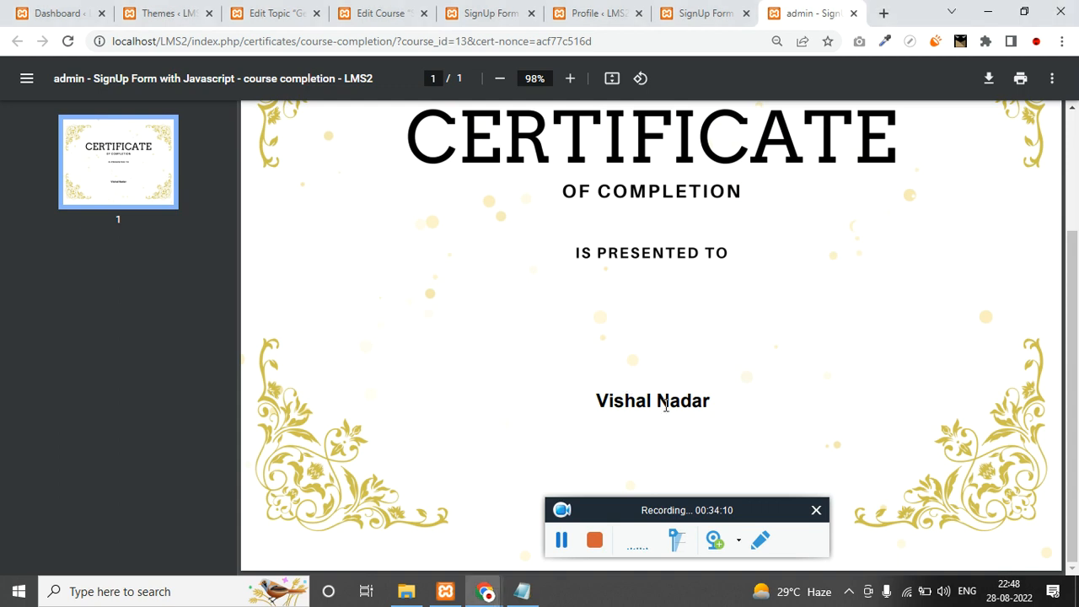
scroll(588, 355, "up", 2)
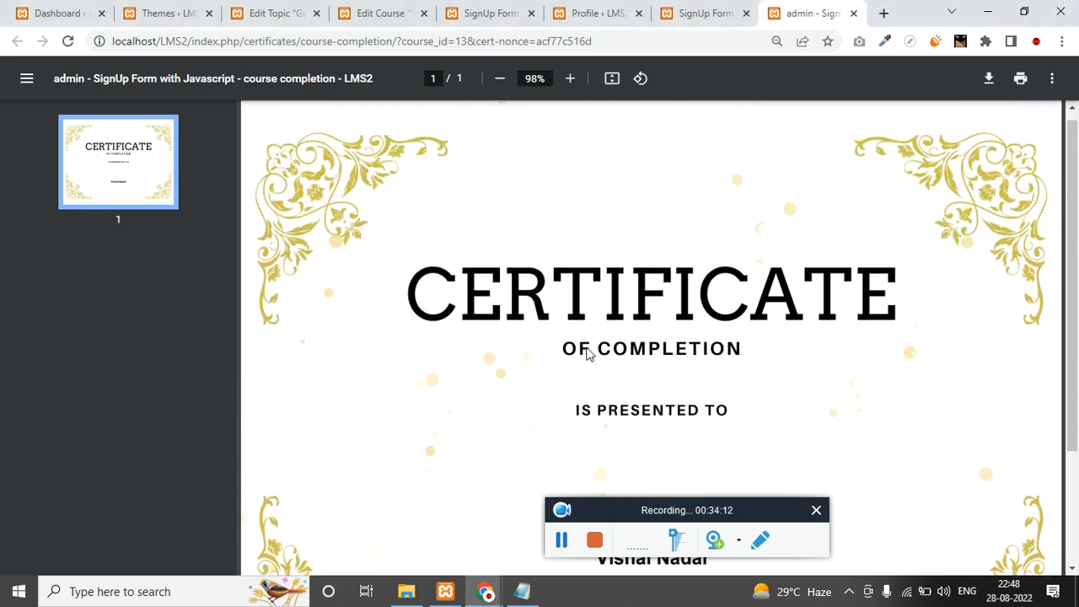
left_click(595, 541)
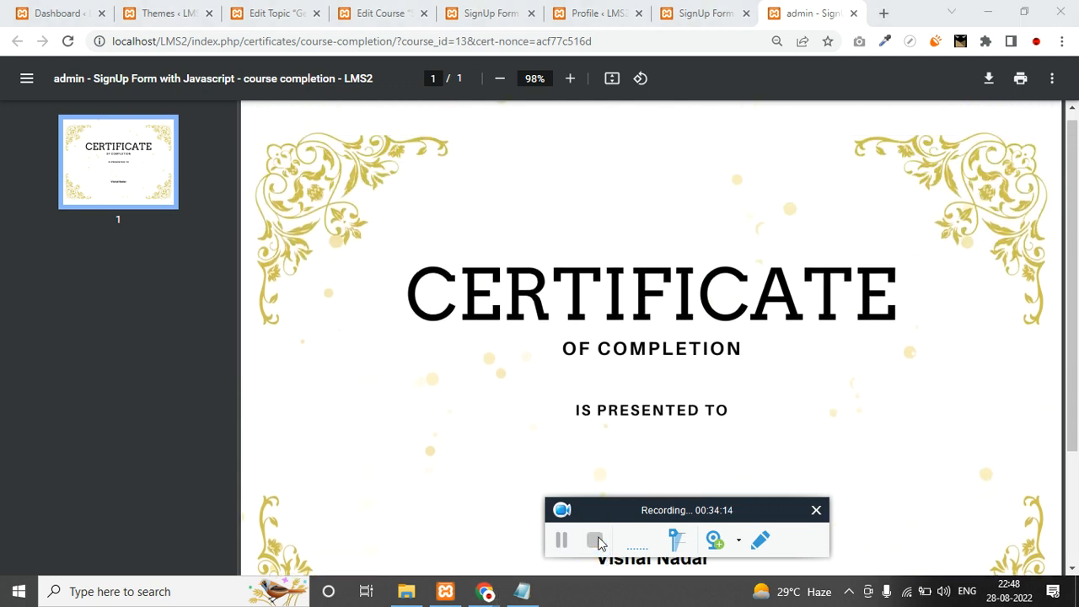